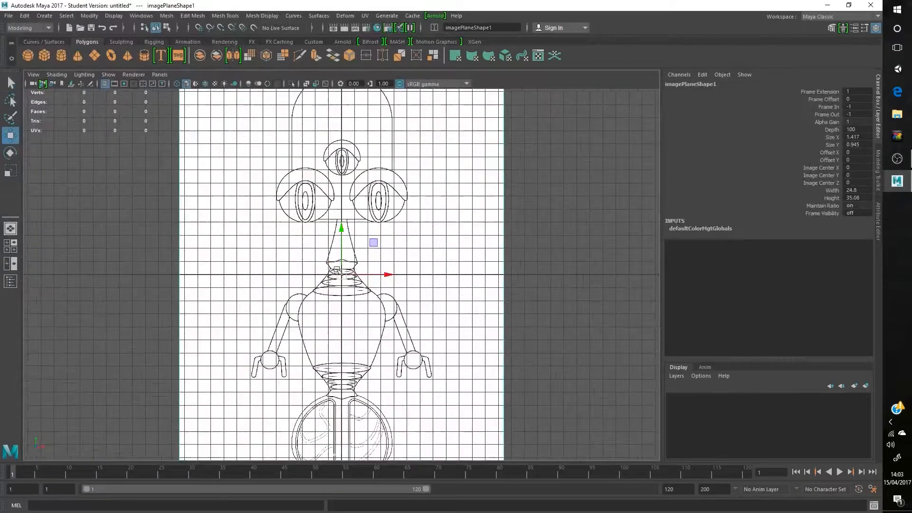
Step: Create a polygon sphere named Movement_Sphere over the reference's lower ball, with 16 axis and 16 height subdivisions
scroll(354, 313, "up", 10)
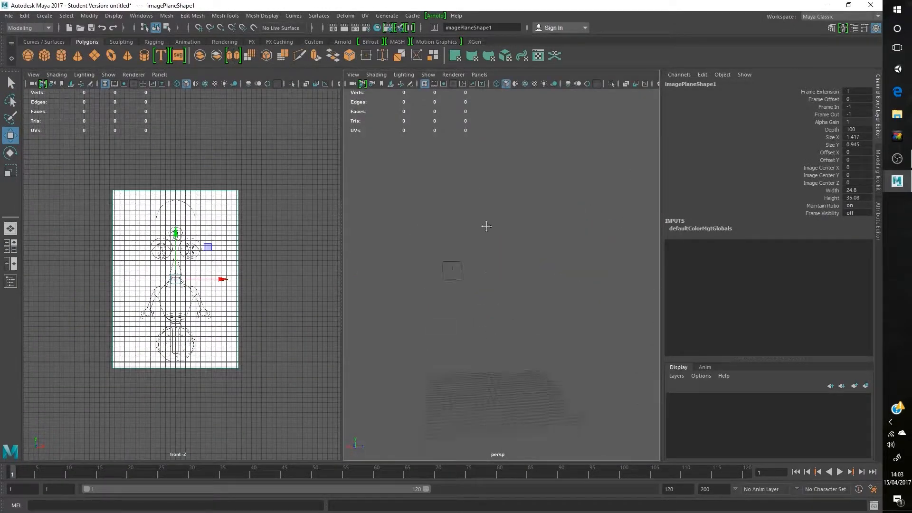
left_click_drag(486, 226, 498, 294, "alt")
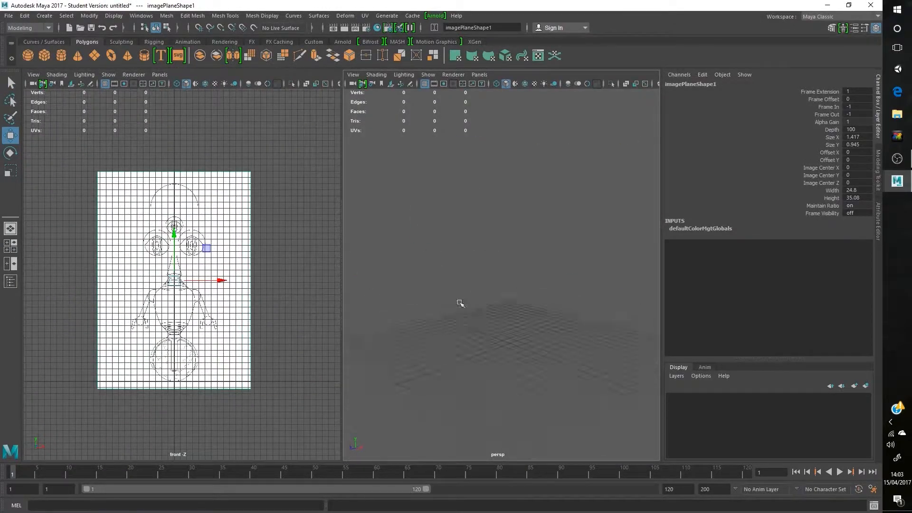
left_click(44, 55)
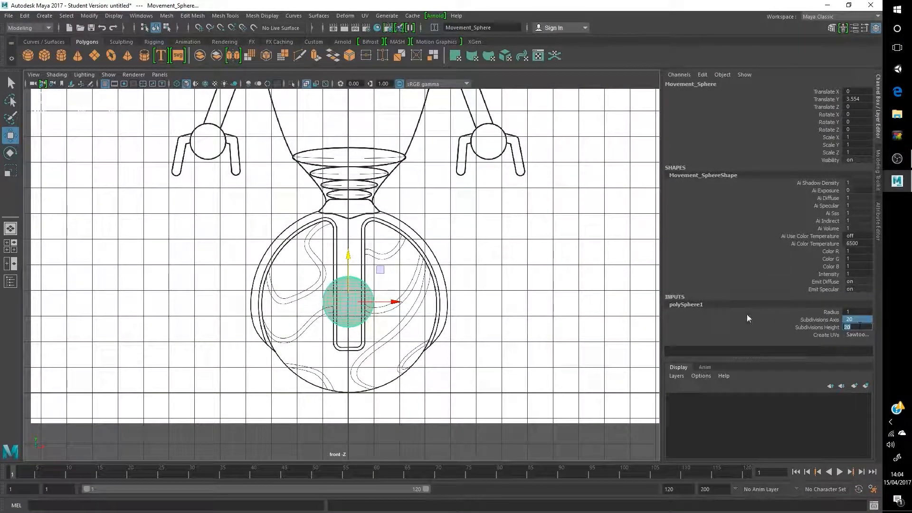
type("16")
key("Return")
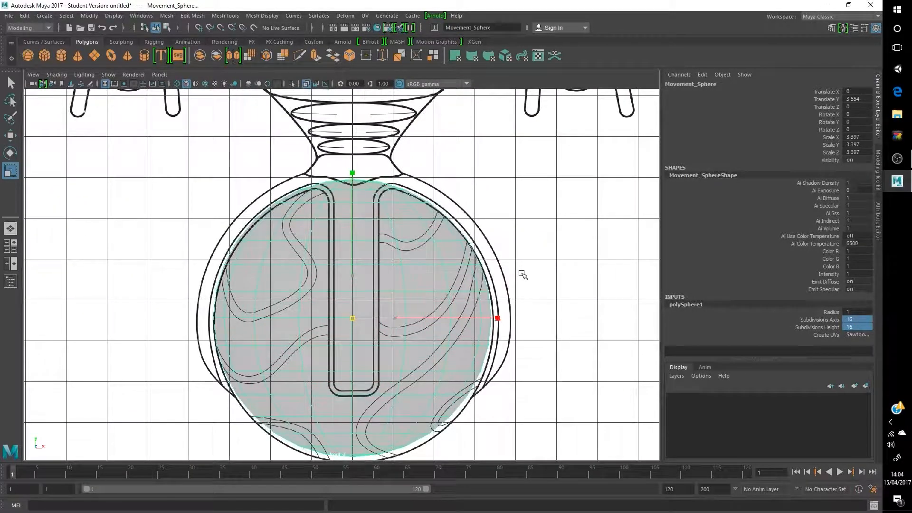
Step: Move the sphere onto the reference's lower ball, at about X 0.038 and Y 3.456
left_click_drag(352, 272, 352, 277)
right_click_drag(352, 277, 475, 295, "alt")
middle_click_drag(475, 295, 177, 380, "alt")
right_click_drag(177, 381, 119, 356, "alt")
left_click_drag(325, 240, 328, 239)
scroll(309, 247, "up", 1)
middle_click_drag(292, 254, 359, 352, "alt")
left_click_drag(340, 304, 341, 300)
scroll(327, 309, "down", 6)
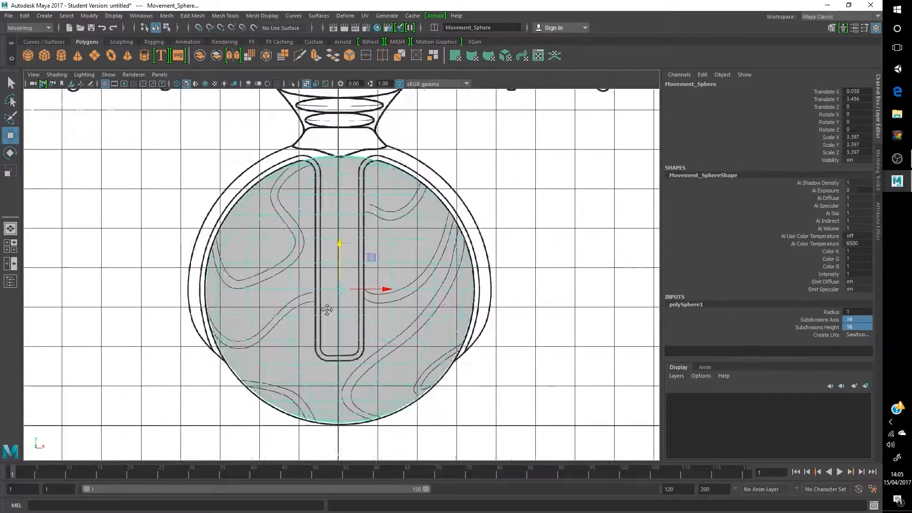
Step: Scale the sphere uniformly to about 3.416 and nudge it to Y 3.459 to match the reference outline
scroll(325, 307, "up", 1)
key("r")
right_click_drag(336, 266, 529, 360, "alt")
middle_click_drag(530, 360, 578, 466, "alt")
left_click_drag(380, 379, 403, 342)
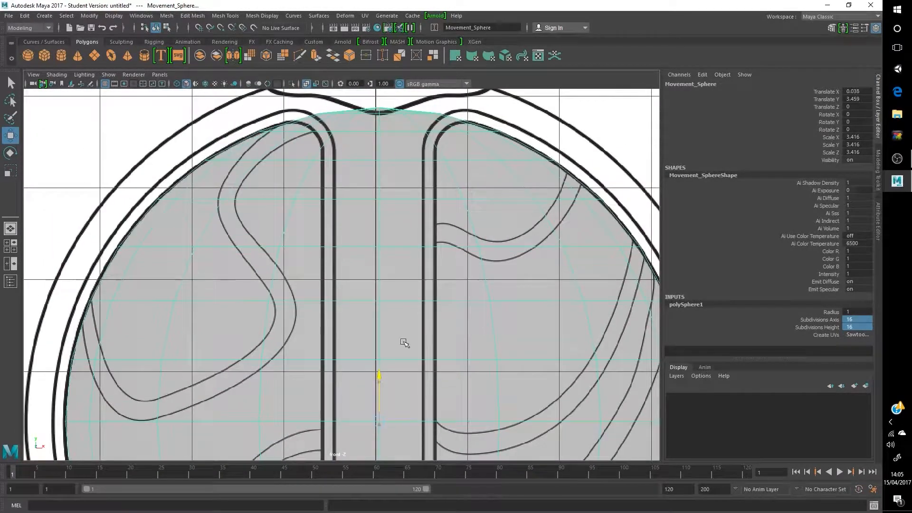
middle_click_drag(405, 345, 418, 232, "alt")
right_click_drag(419, 232, 342, 224, "alt")
Step: Select the triangular faces around the sphere's top pole and the neighbouring ring of faces
right_click_drag(343, 224, 347, 319)
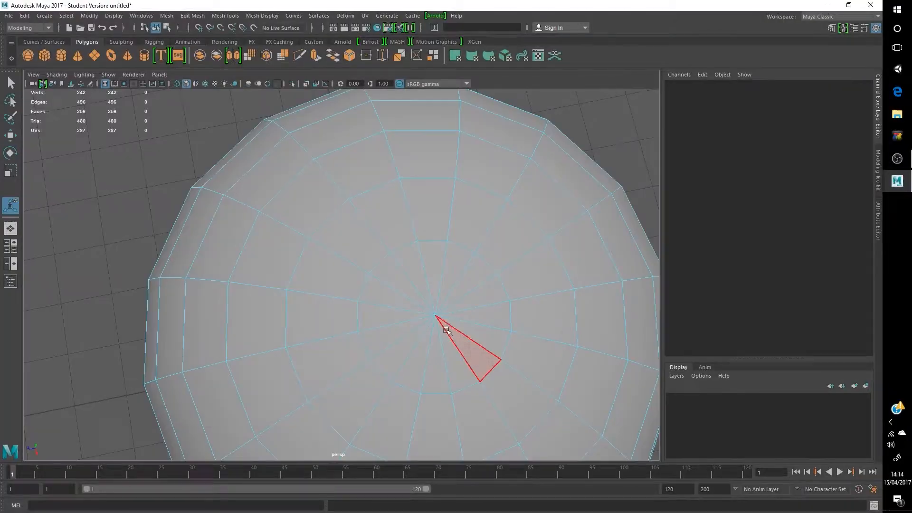
left_click(446, 329)
double_click(392, 273)
left_click_drag(392, 273, 394, 356, "alt")
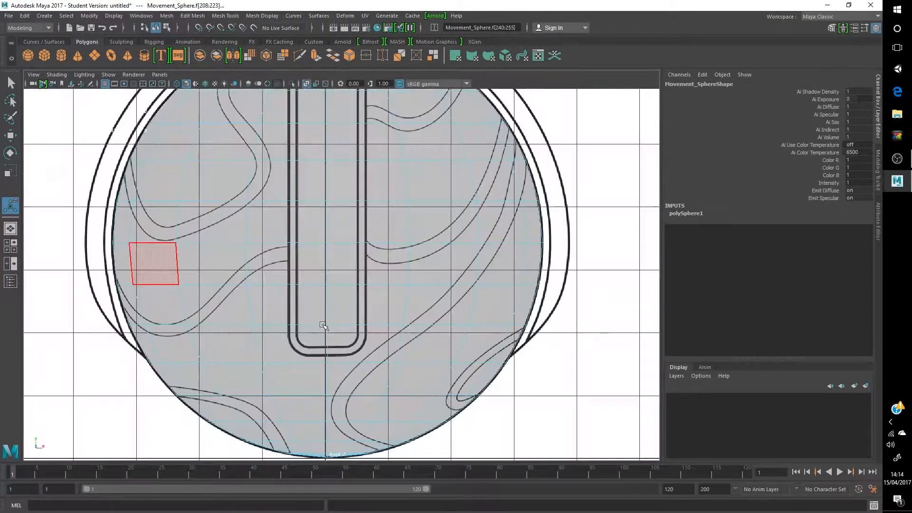
Step: Enable Object X symmetry and add the central front and back vertical face strips to the selection
double_click(10, 82)
left_click(196, 217)
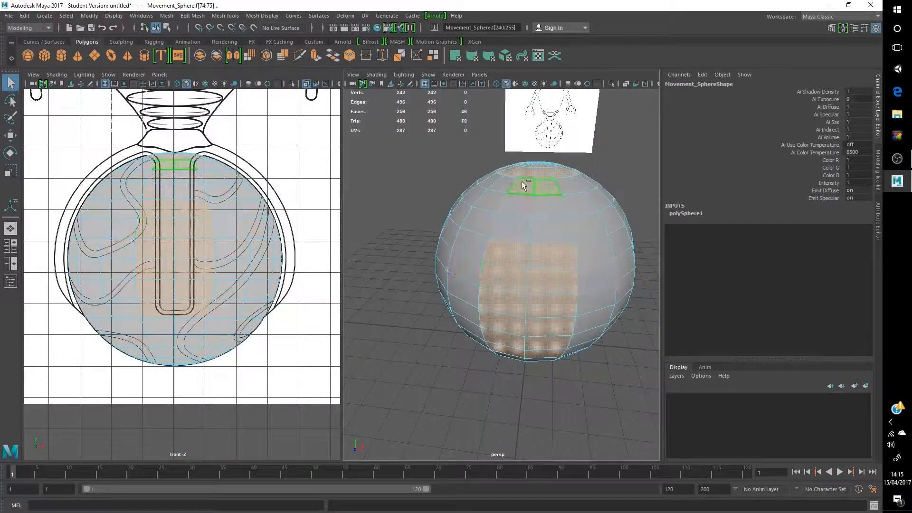
left_click_drag(523, 185, 522, 231, "shift")
left_click_drag(628, 266, 556, 315, "alt")
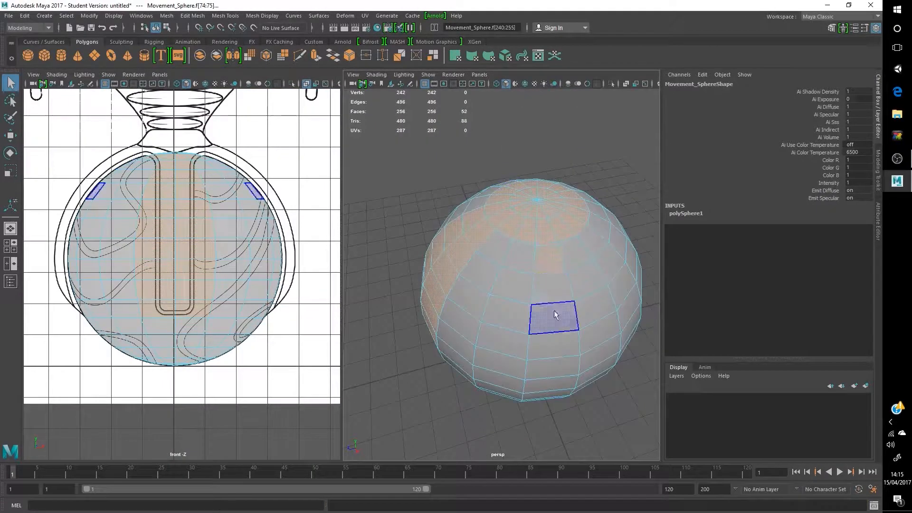
left_click_drag(579, 260, 314, 287, "alt")
key("space")
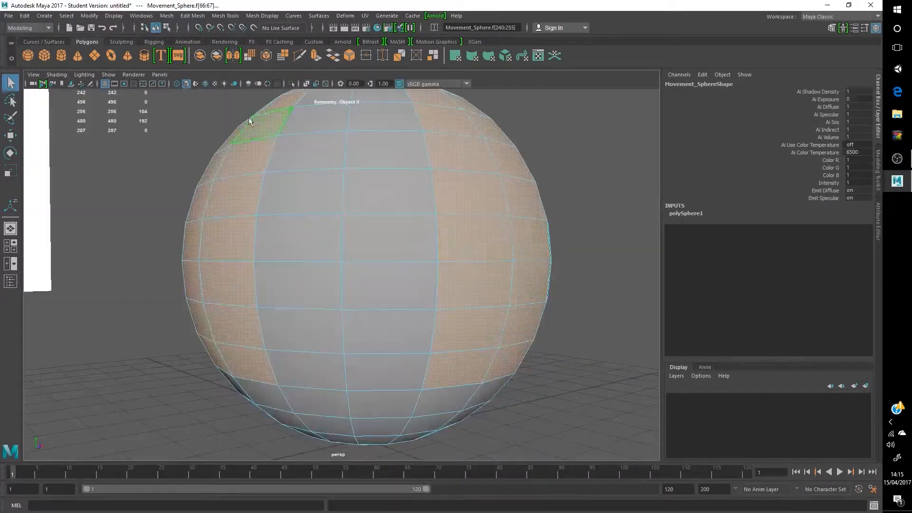
Step: Extrude the selected front, back and top faces into a raised band, then switch to edge selection
key("ctrl+e")
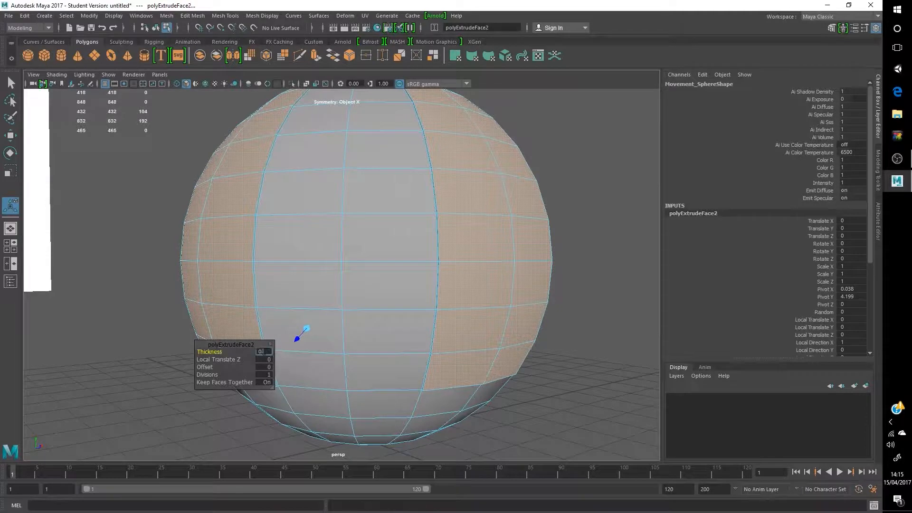
key("Return")
left_click(157, 327)
left_click_drag(157, 328, 224, 347, "alt")
scroll(224, 347, "up", 5)
right_click_drag(303, 230, 295, 201)
Step: Save the scene as Part_1 in Maya Binary format in the project's scenes folder
key("ctrl+s")
type("part")
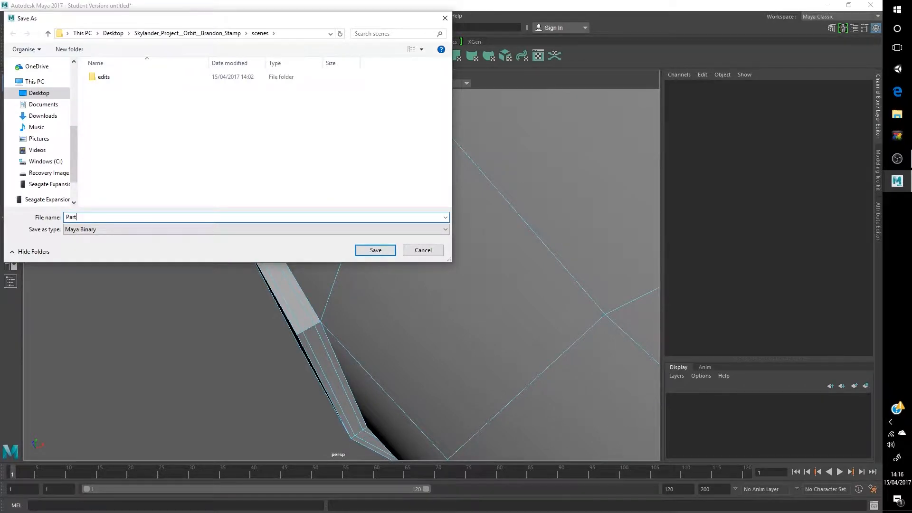
type("t_1")
key("Return")
key("Return")
Step: Select the short corner edges at the lower ends of the raised front and back panels
left_click(316, 320)
left_click_drag(316, 320, 318, 328, "alt")
left_click(318, 328, "shift")
middle_click_drag(317, 328, 439, 325, "alt")
left_click_drag(439, 325, 166, 413, "alt")
scroll(166, 413, "up", 5)
left_click(167, 413, "shift")
scroll(343, 243, "down", 10)
scroll(521, 273, "up", 8)
left_click_drag(342, 242, 320, 358, "alt")
scroll(293, 228, "down", 10)
scroll(320, 359, "up", 10)
left_click_drag(364, 285, 546, 336, "alt")
scroll(546, 336, "down", 6)
Step: Bevel the selected panel corner edges with 5 segments
left_click(193, 16)
left_click(199, 47)
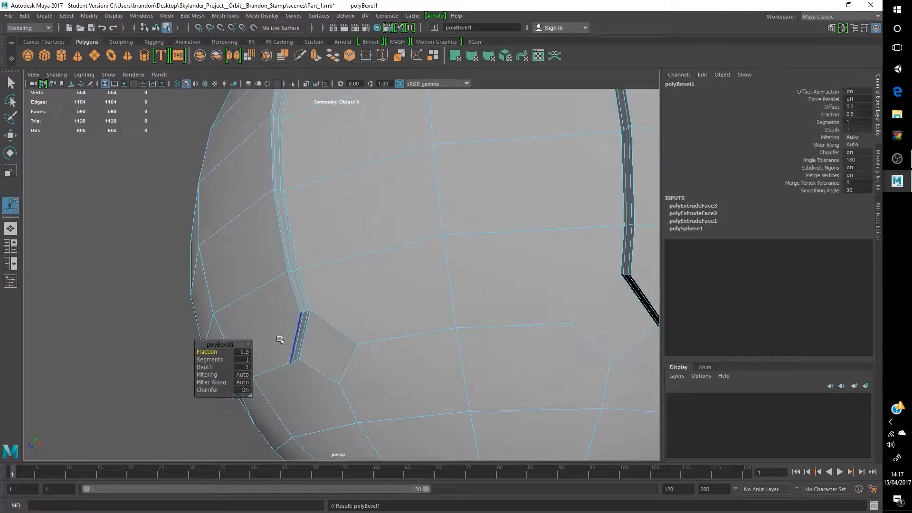
left_click_drag(229, 360, 233, 359)
scroll(393, 295, "down", 8)
left_click_drag(393, 295, 475, 275, "alt")
scroll(475, 276, "up", 5)
left_click(546, 397)
Step: Try a Multi-Cut edge across the recessed side between the upper points of the two beveled corners
left_click(301, 56)
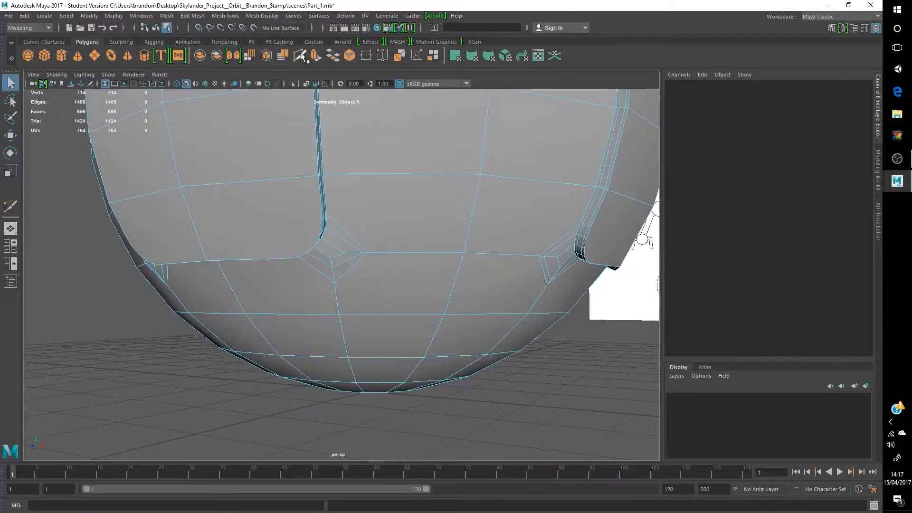
key("ctrl+z")
left_click(4, 83)
left_click(300, 55)
scroll(409, 221, "up", 5)
middle_click_drag(409, 221, 325, 254, "alt")
scroll(325, 254, "up", 5)
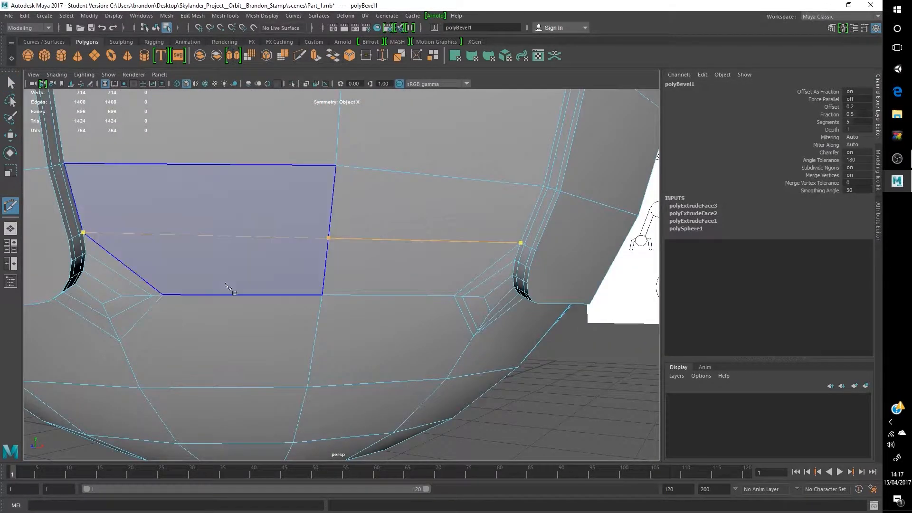
right_click(372, 274)
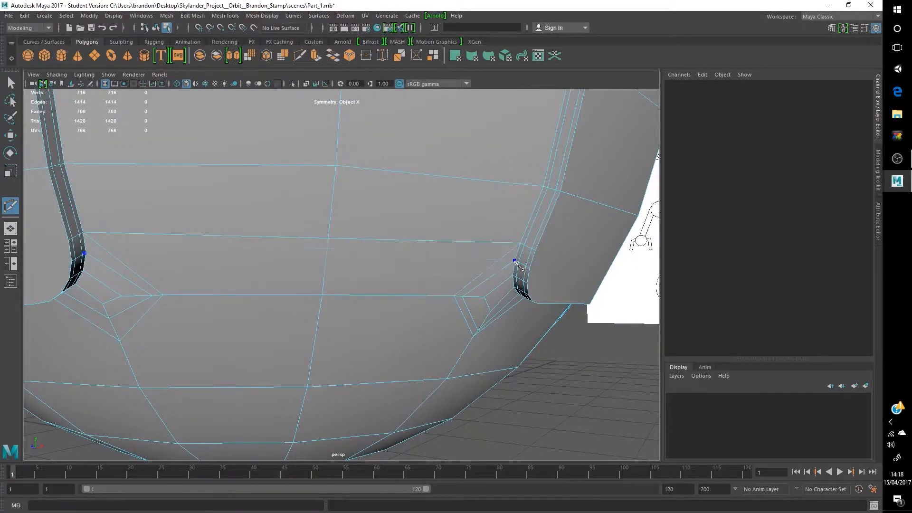
Step: Try further parallel cuts joining the lower points of the two beveled corners
right_click(507, 290)
left_click(515, 287)
left_click(77, 285)
right_click(163, 316)
scroll(163, 315, "up", 3)
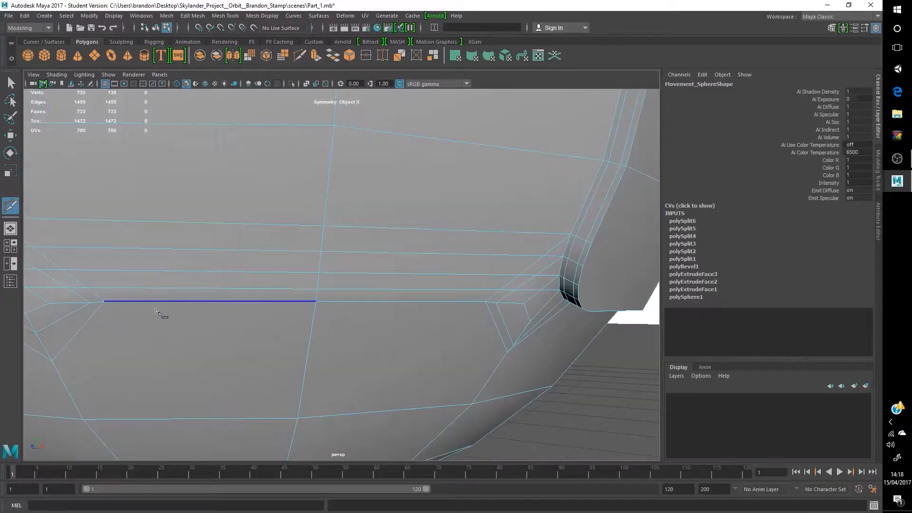
Step: Try a cut between the lowest points of the two rounded corners, crossing the small bevel faces
middle_click_drag(163, 315, 224, 234, "alt")
scroll(224, 234, "up", 5)
left_click_drag(224, 234, 335, 304, "alt")
left_click(375, 302)
scroll(295, 336, "down", 4)
middle_click_drag(295, 336, 522, 328, "alt")
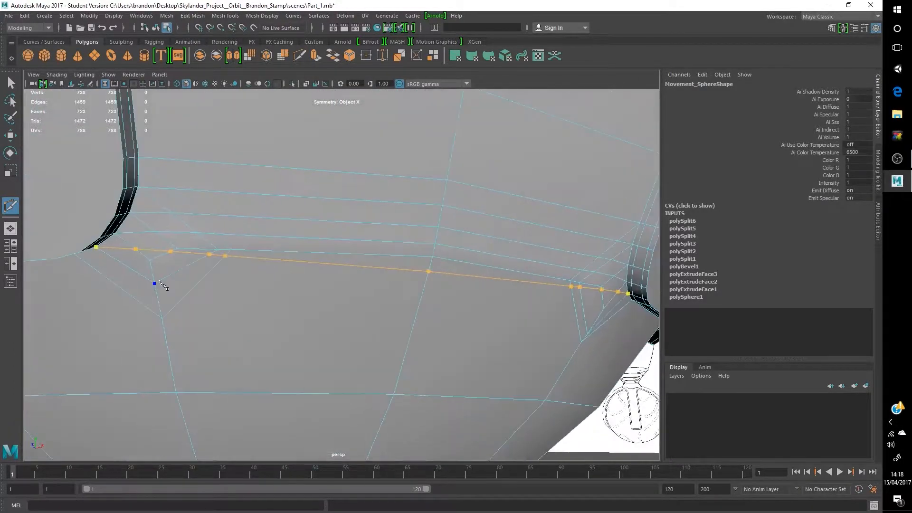
right_click(159, 283)
Step: Try additional cuts through the small bevel faces beside the rounded panel corners
scroll(147, 230, "up", 4)
left_click_drag(147, 230, 406, 298, "alt")
left_click(405, 297)
left_click(159, 270)
key("super")
right_click(283, 295)
scroll(283, 295, "down", 3)
middle_click_drag(283, 295, 429, 307, "alt")
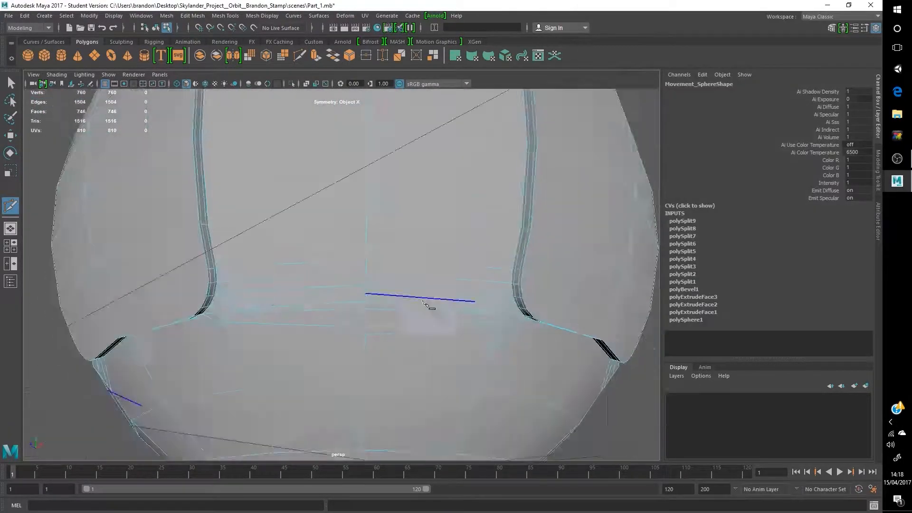
Step: Undo all the Multi-Cut edges added across the recessed side of the sphere
scroll(430, 307, "up", 5)
middle_click_drag(146, 322, 267, 253, "alt")
left_click(70, 163)
middle_click_drag(70, 163, 749, 328, "alt")
scroll(538, 321, "down", 5)
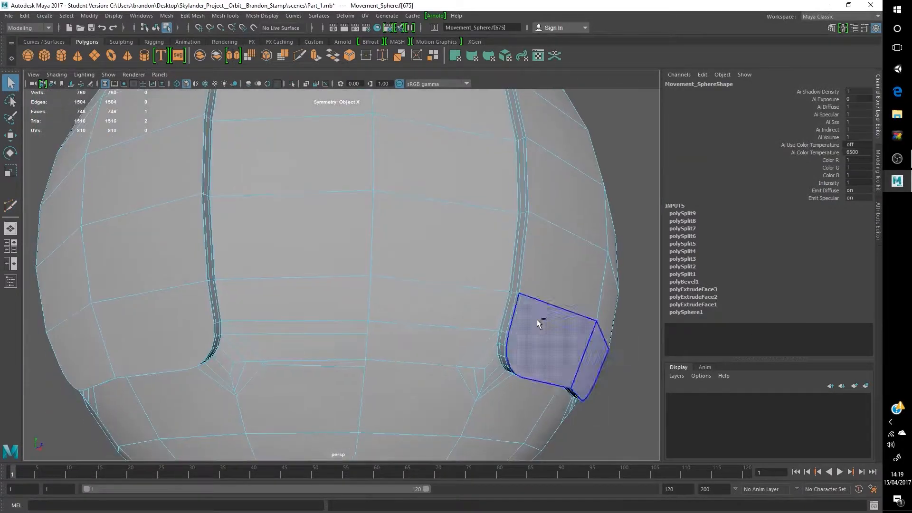
key("ctrl+z")
key("ctrl+z")
key("ctrl+z")
key("ctrl+z")
key("ctrl+z")
key("ctrl+z")
key("ctrl+z")
key("ctrl+z")
key("ctrl+z")
key("ctrl+z")
key("ctrl+z")
Step: Restore the 5-segment bevel on the panel corner edges
left_click_drag(537, 322, 371, 304, "alt")
scroll(371, 305, "up", 5)
middle_click_drag(371, 304, 333, 278, "alt")
left_click(193, 15)
left_click(204, 44)
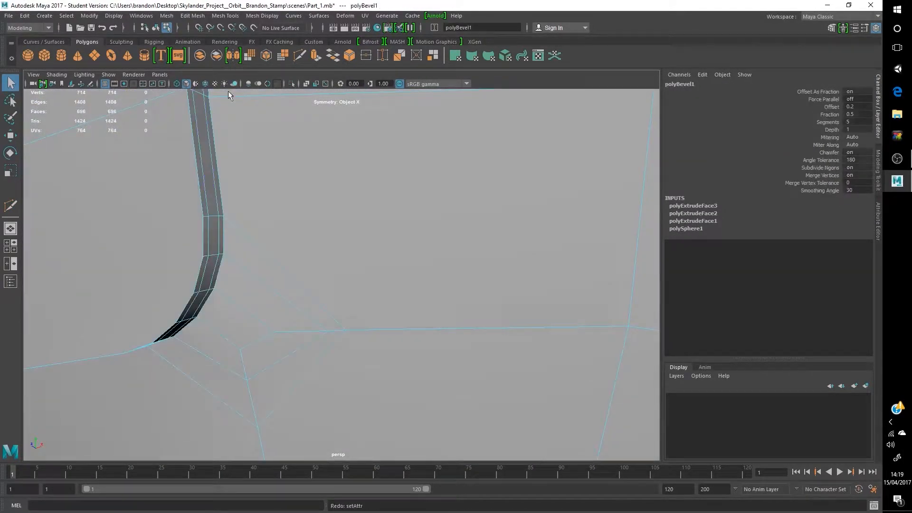
scroll(247, 247, "down", 3)
middle_click_drag(247, 247, 360, 241, "alt")
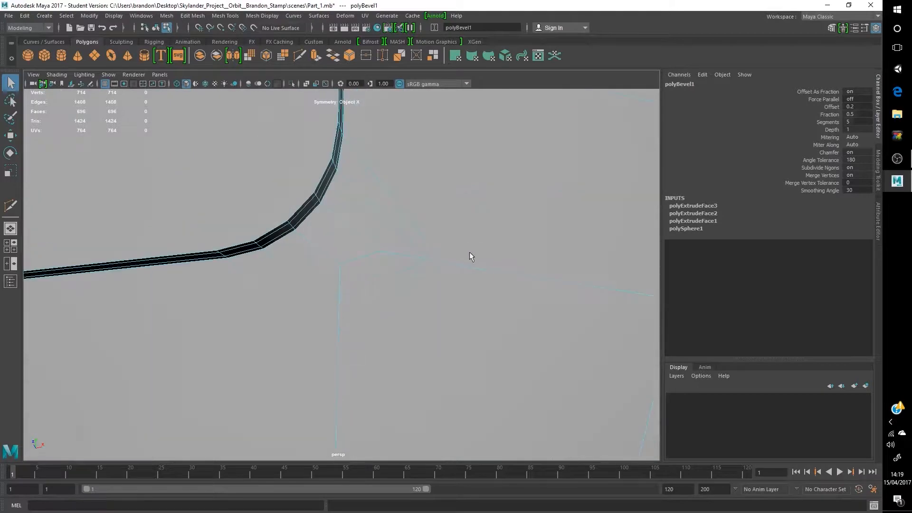
Step: Turn off the Object X symmetry in the selection tool settings
middle_click_drag(469, 253, 335, 242, "alt")
left_click_drag(250, 289, 209, 323, "alt")
double_click(10, 83)
left_click(279, 133)
left_click(334, 119)
Step: Cut new edges with Multi-Cut through the faces beside the beveled lower panel corners
left_click(10, 205)
left_click_drag(546, 344, 363, 292, "alt")
left_click(259, 331)
left_click_drag(279, 336, 337, 342, "alt")
left_click(518, 337)
left_click_drag(519, 342, 404, 356, "alt")
left_click(419, 357)
left_click(380, 313)
left_click_drag(483, 373, 250, 260, "alt")
left_click(249, 295)
key("Return")
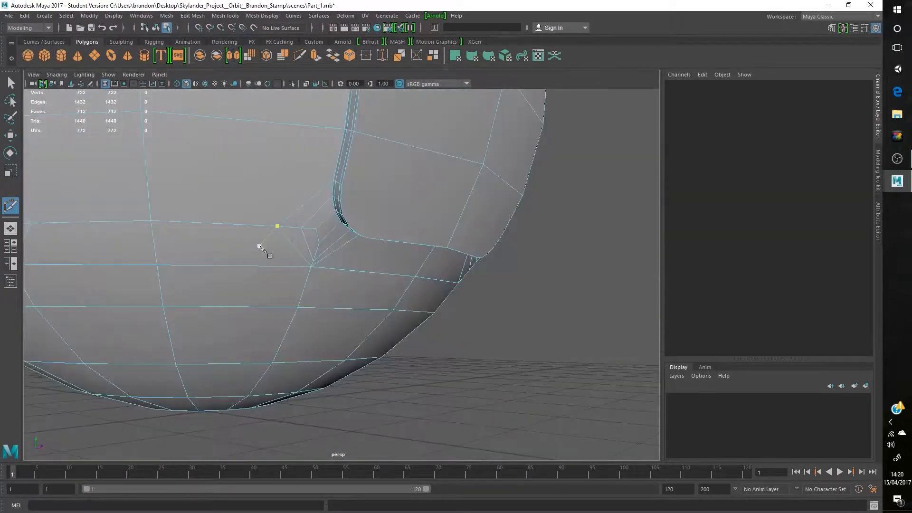
Step: Add Multi-Cut edges at the next beveled panel corner, linking its bevel points to the surrounding mesh
left_click_drag(333, 233, 233, 238, "alt")
scroll(233, 238, "up", 3)
left_click(11, 206)
left_click(155, 212)
scroll(497, 239, "down", 5)
left_click_drag(421, 254, 380, 242, "alt")
left_click(431, 243)
key("Return")
Step: Cut the remaining edges beside the beveled panel corners and leave the Multi-Cut tool
scroll(302, 263, "down", 2)
left_click_drag(301, 263, 458, 299, "alt")
left_click(350, 267)
scroll(352, 269, "up", 5)
left_click(524, 246)
key("Return")
scroll(350, 273, "down", 3)
left_click(269, 244)
scroll(458, 299, "down", 5)
right_click_drag(377, 230, 377, 286)
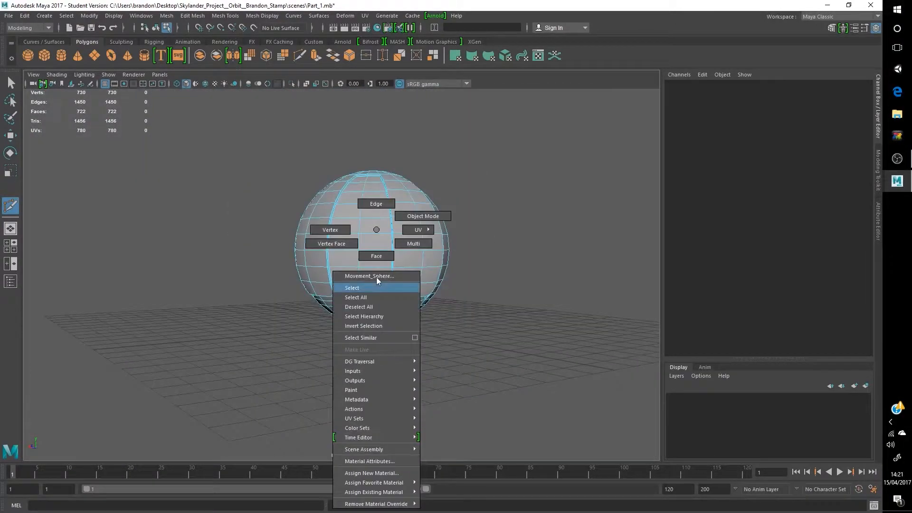
left_click(11, 83)
scroll(452, 285, "up", 8)
middle_click_drag(454, 285, 452, 187, "alt")
scroll(459, 346, "down", 10)
left_click_drag(452, 340, 461, 296, "alt")
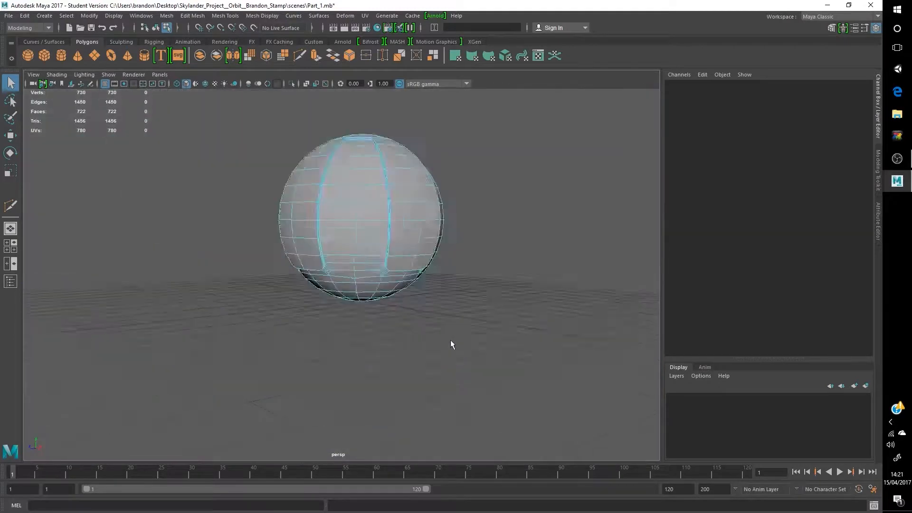
Step: Turn on Object X symmetry in the selection tool settings for selecting the sphere's faces
middle_click_drag(461, 295, 285, 285, "alt")
scroll(285, 285, "up", 5)
left_click(228, 247)
mouse_move(228, 247)
left_mouse_down("alt")
mouse_move(238, 295)
mouse_move(224, 171)
mouse_move(226, 247)
left_mouse_up("alt")
double_click(11, 83)
left_click(340, 133)
Step: Select the face strips bordering the beveled panels together with the faces of the sphere's top cap
double_click(226, 119, "shift")
left_click_drag(226, 118, 250, 326, "alt")
double_click(264, 278, "shift")
left_click_drag(264, 278, 332, 223, "alt")
left_click_drag(313, 190, 334, 192, "alt")
double_click(320, 387, "shift")
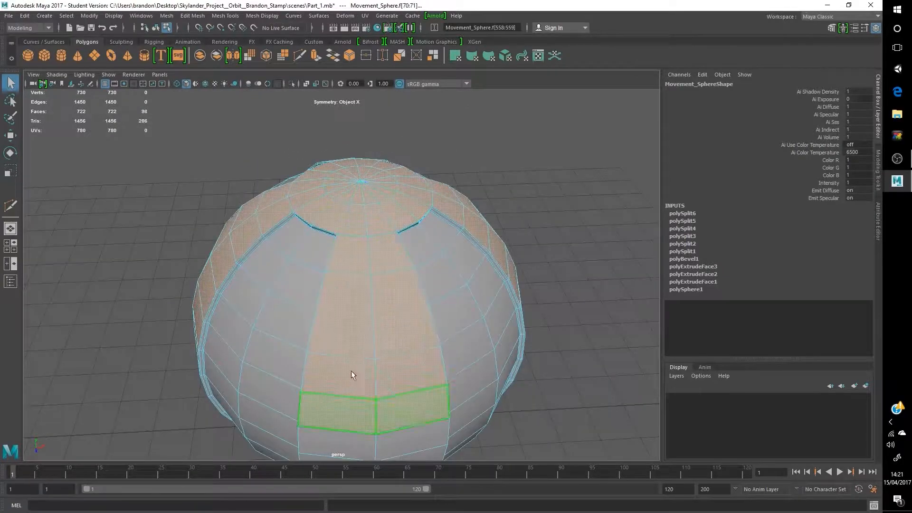
left_click_drag(351, 370, 265, 244, "alt")
left_click(265, 244, "shift")
left_click_drag(202, 236, 291, 219, "alt")
key("ctrl+e")
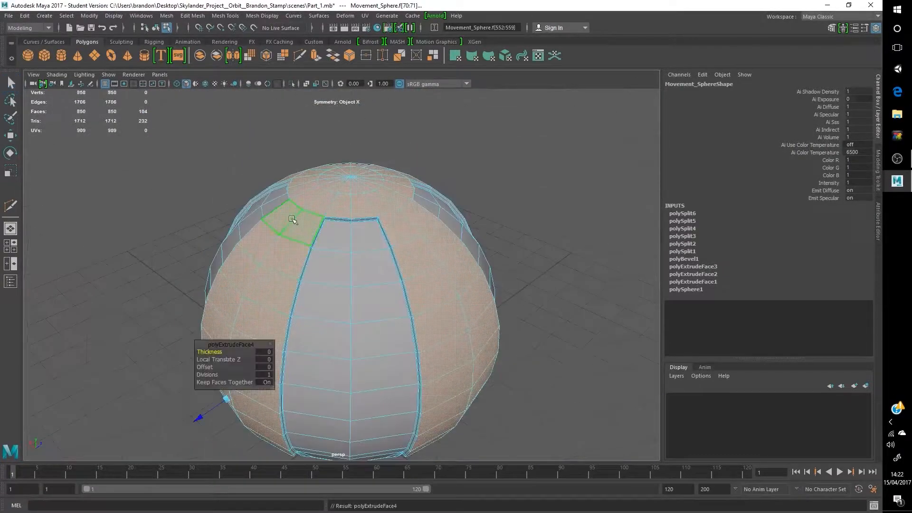
left_click_drag(205, 367, 210, 367)
left_click_drag(383, 324, 360, 283, "alt")
key("space")
middle_click_drag(200, 290, 149, 334, "alt")
left_click_drag(214, 352, 216, 353)
double_click(10, 83)
left_click(229, 275)
left_click(231, 289)
left_click(354, 148)
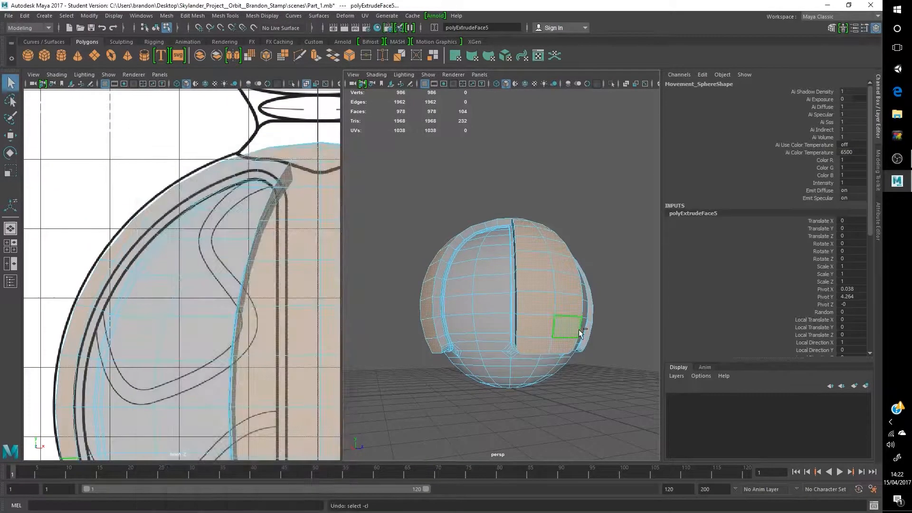
key("ctrl+z")
key("ctrl+z")
key("space")
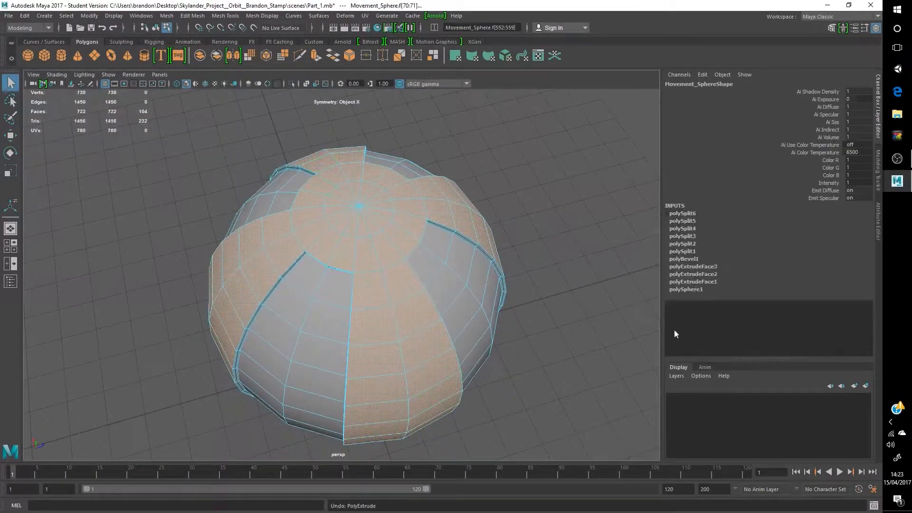
Step: Save the scene as a new file named Part_2
left_click(9, 16)
left_click(24, 82)
type("Part_")
type("2")
key("Return")
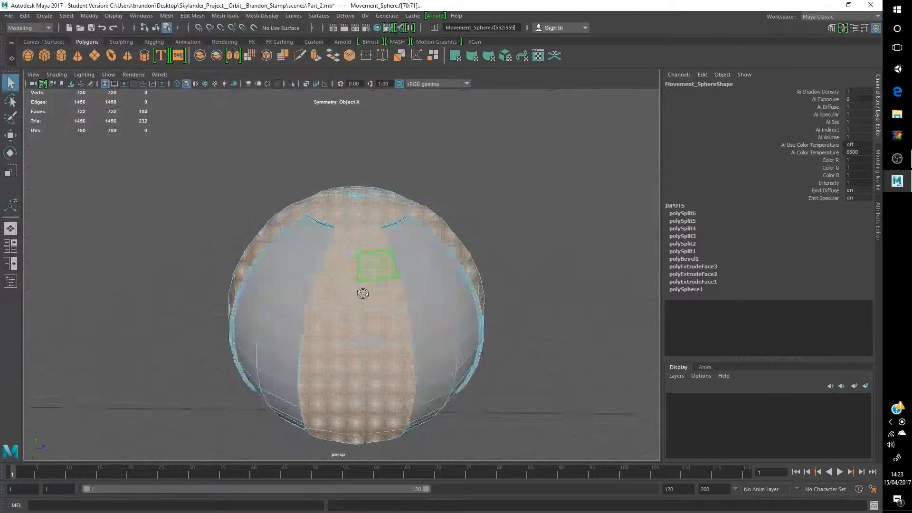
Step: Extrude the selected faces with an offset of 0.2, and extrude them again with a thickness of 0.3
scroll(305, 264, "up", 3)
scroll(443, 250, "down", 3)
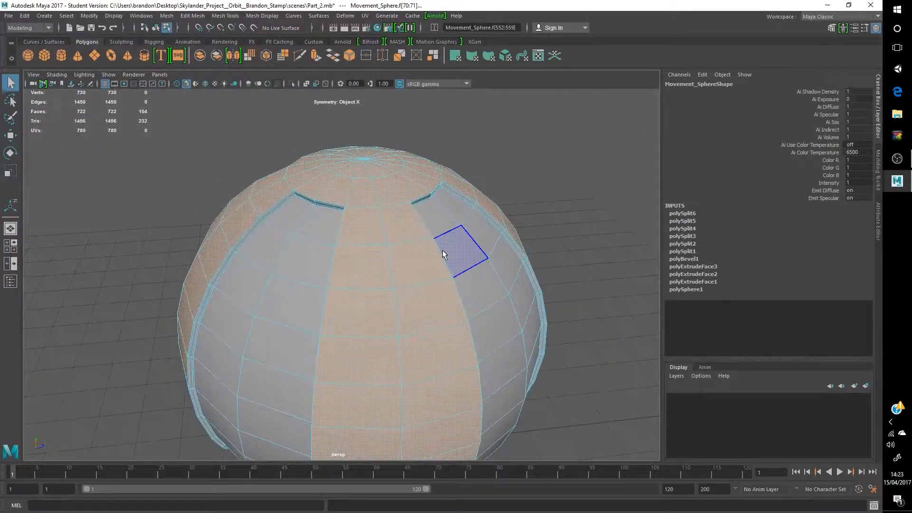
right_click_drag(386, 266, 384, 293, "shift")
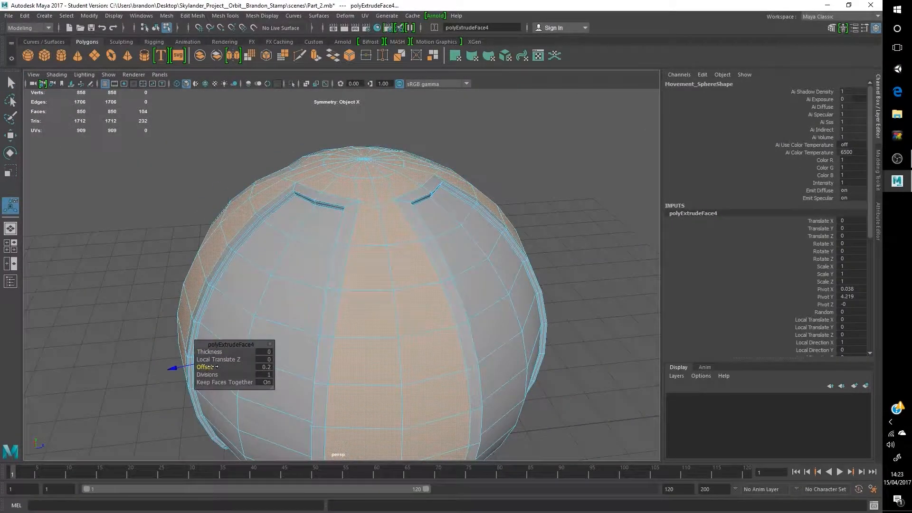
left_click_drag(195, 370, 361, 295, "alt")
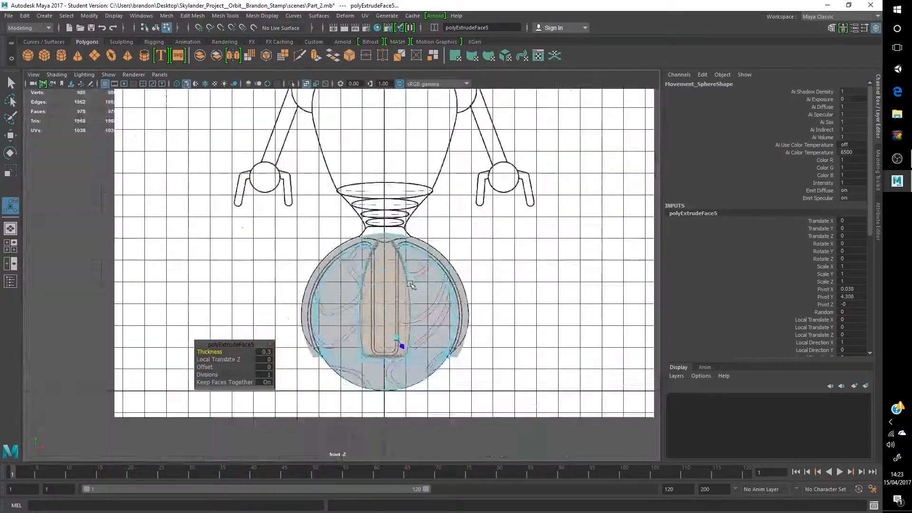
left_click_drag(411, 285, 394, 288, "alt")
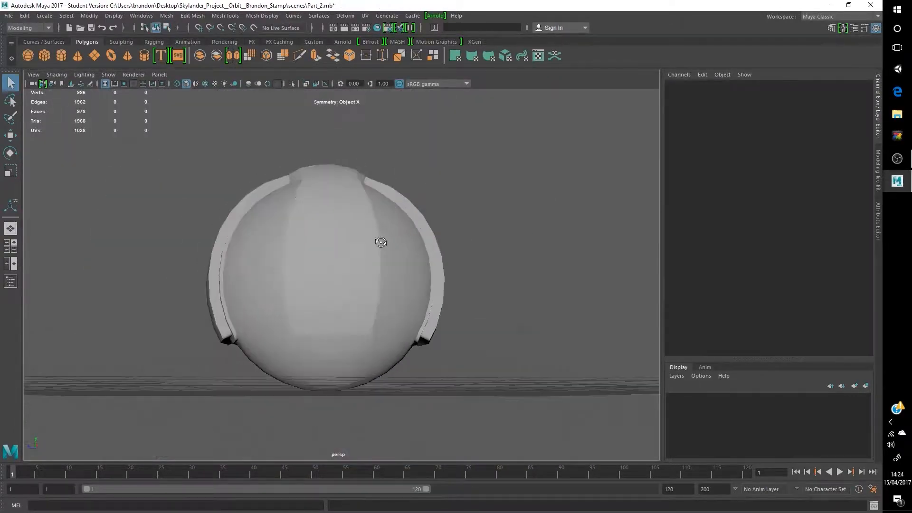
Step: Preview the sphere smoothed and examine the lower corners of the panels and their unsmoothed wireframe
left_click_drag(351, 285, 325, 264, "alt")
left_click(326, 264)
key("3")
left_click(204, 305)
left_click_drag(247, 300, 320, 255, "alt")
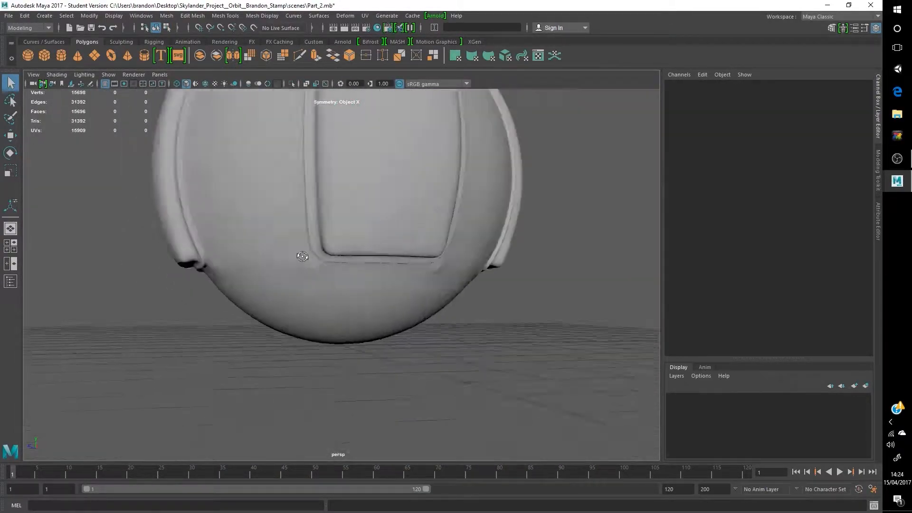
right_click_drag(320, 254, 346, 254, "alt")
left_click(345, 254)
left_click_drag(346, 256, 359, 324, "alt")
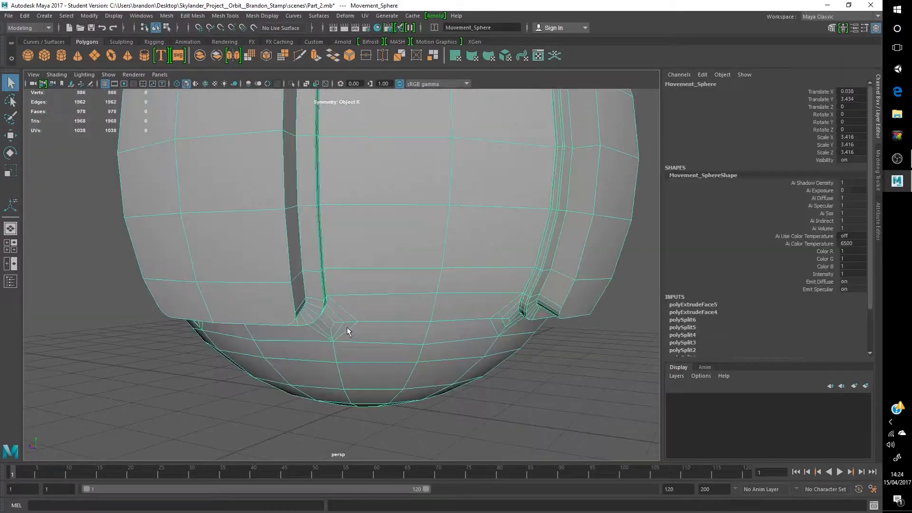
left_click_drag(347, 330, 275, 304, "alt")
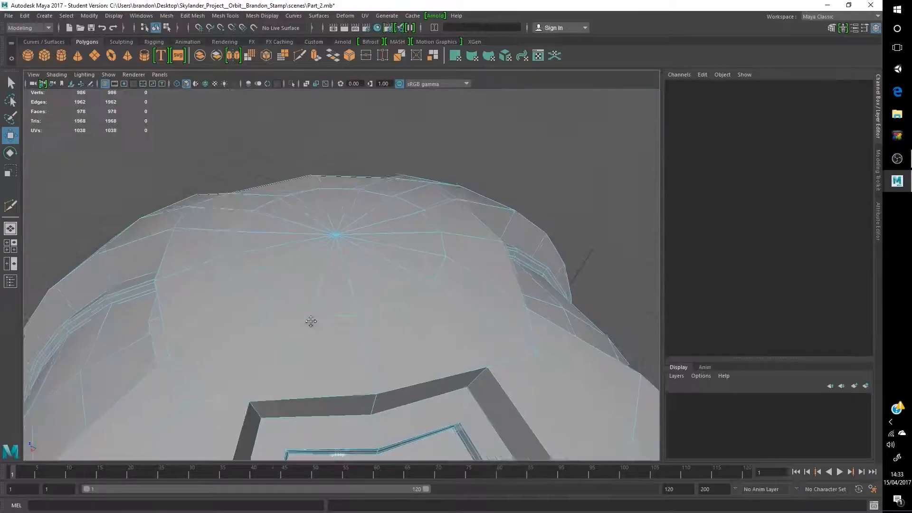
Step: Save the scene and delete the ring of triangular faces around the sphere's top pole
mouse_move(405, 229)
right_mouse_down()
mouse_move(408, 274)
mouse_move(391, 229)
right_mouse_up()
key("ctrl+s")
left_click(426, 268)
left_click(313, 278)
left_click(398, 266)
key("Delete")
left_click(396, 244)
key("ctrl+z")
key("ctrl+z")
left_click_drag(396, 244, 376, 214, "alt")
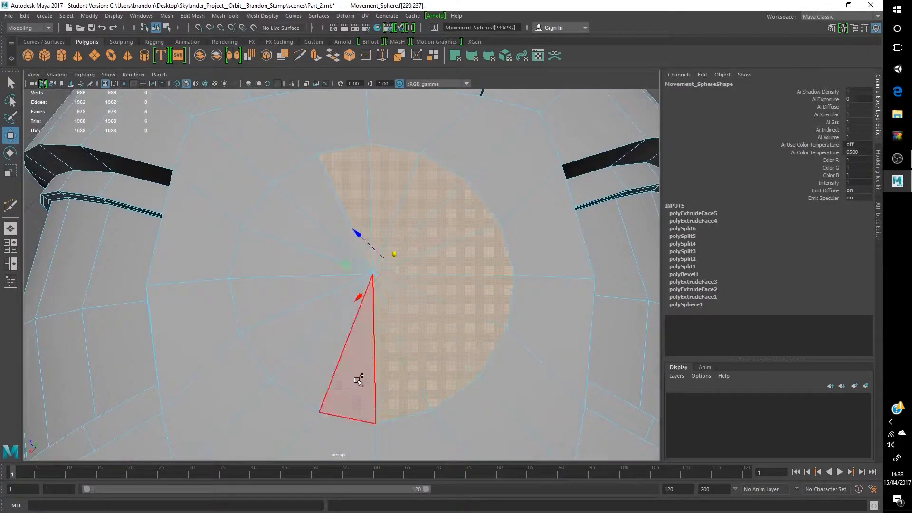
key("Delete")
Step: Insert an edge loop around the top opening with the Insert Edge Loop tool
scroll(436, 250, "down", 3)
right_click_drag(240, 230, 242, 205)
double_click(280, 233)
left_click_drag(285, 228, 287, 129, "alt")
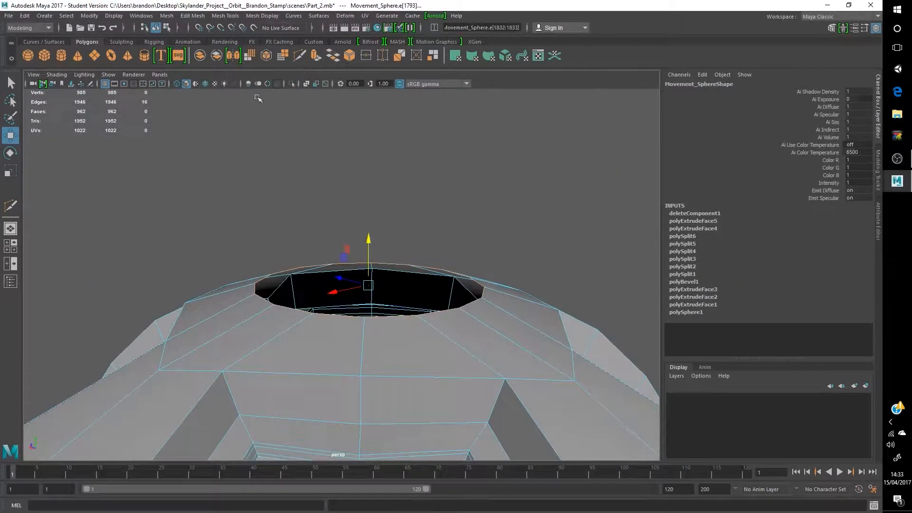
left_click(269, 16)
left_click(313, 95)
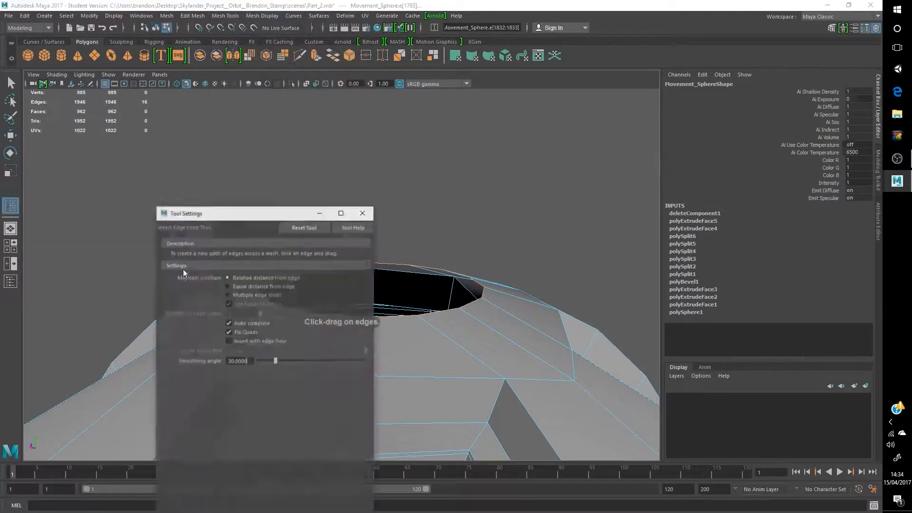
left_click(366, 212)
left_click_drag(305, 266, 295, 333, "alt")
left_click_drag(271, 352, 260, 357)
left_click(354, 353)
left_click(370, 351)
left_click_drag(366, 354, 348, 362, "alt")
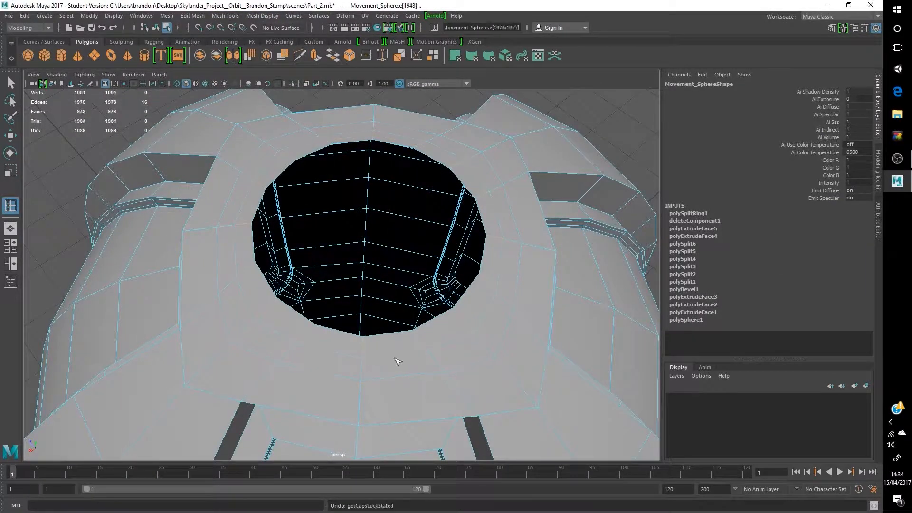
Step: Rework the edge loops around the top opening and delete the surplus edges beside it
key("ctrl+z")
left_click(292, 356)
right_click_drag(293, 355, 331, 218)
mouse_move(287, 361)
left_mouse_down("alt")
mouse_move(283, 323)
mouse_move(191, 359)
mouse_move(284, 353)
left_mouse_up("alt")
key("ctrl+z")
double_click(340, 369, "shift")
key("Delete")
Step: Extrude the ring of faces around the top opening with a thickness of 0.5, checking it against the front reference
left_click_drag(355, 376, 410, 368, "alt")
left_click(304, 368)
left_click_drag(591, 294, 375, 301, "alt")
key("ctrl+z")
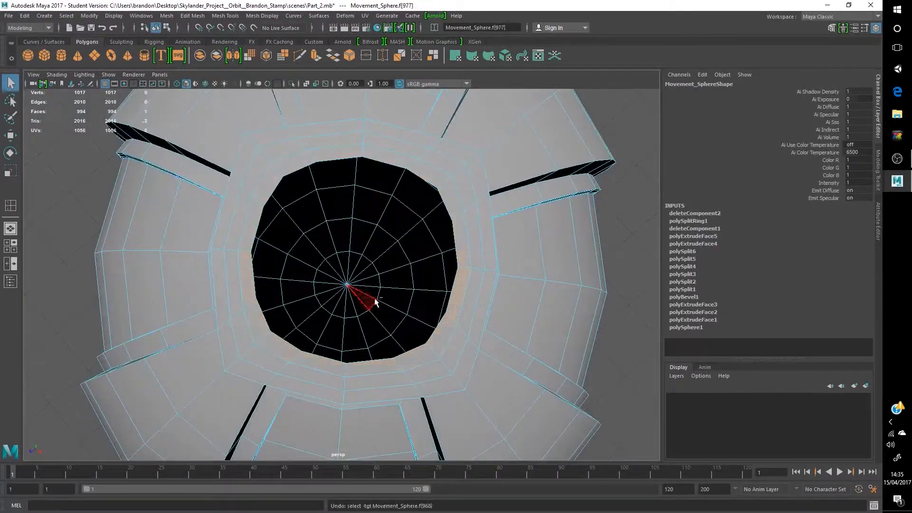
left_click_drag(380, 160, 382, 304, "alt")
key("ctrl+e")
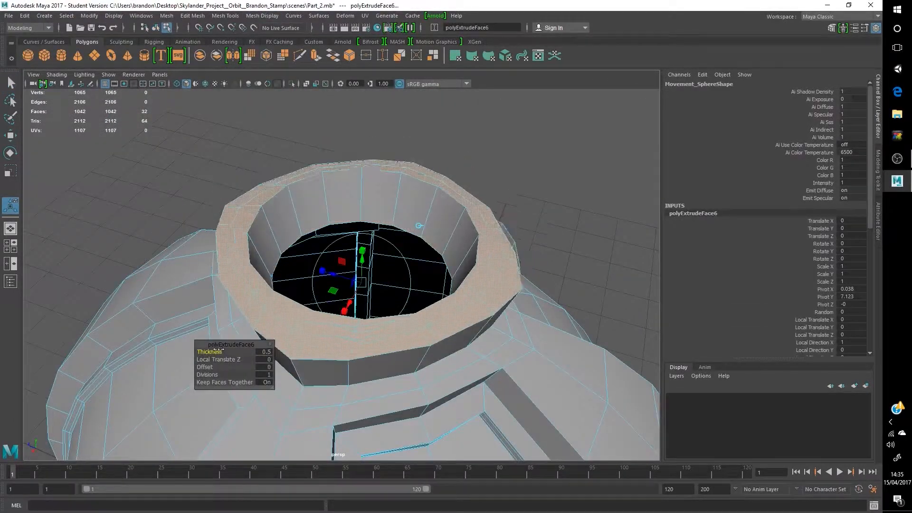
left_click_drag(210, 365, 214, 365)
left_click_drag(213, 365, 171, 301, "alt")
key("space")
key("space")
scroll(190, 314, "up", 4)
left_click_drag(221, 353, 217, 353)
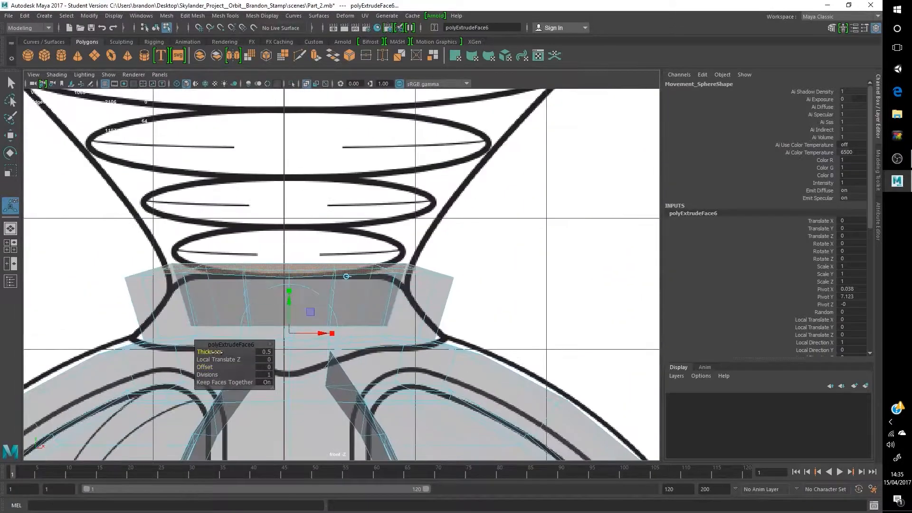
Step: Scale the top of the extruded collar inward so its sides taper toward the opening, and return to object selection
key("space")
key("space")
left_click_drag(470, 247, 361, 286, "alt")
scroll(361, 285, "down", 5)
right_click_drag(361, 304, 399, 271)
left_click(488, 250)
left_click_drag(489, 251, 362, 324, "alt")
scroll(361, 324, "up", 4)
left_click(361, 324)
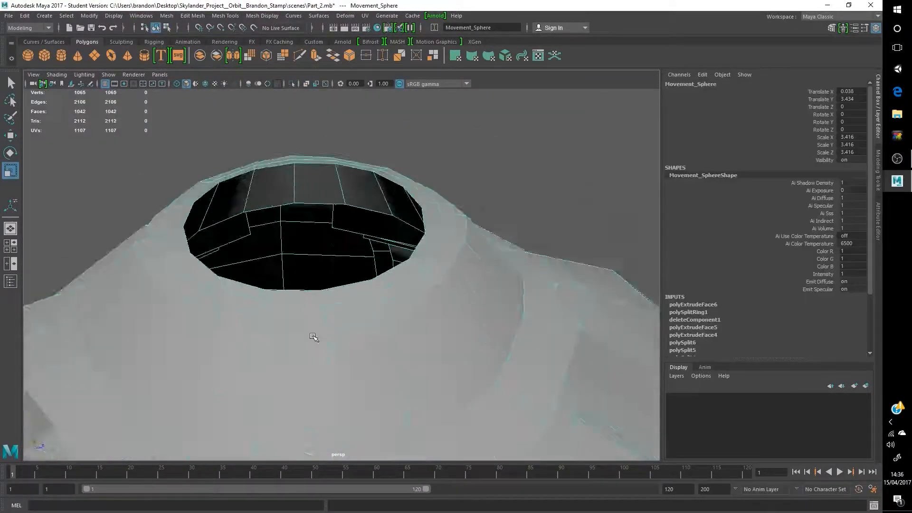
Step: Select one surplus edge loop running around the collar and delete it
left_click_drag(422, 325, 409, 375, "alt")
scroll(356, 275, "up", 2)
right_click_drag(355, 276, 355, 243)
left_click(358, 271)
left_click(390, 266, "shift")
left_click_drag(390, 266, 427, 380, "alt")
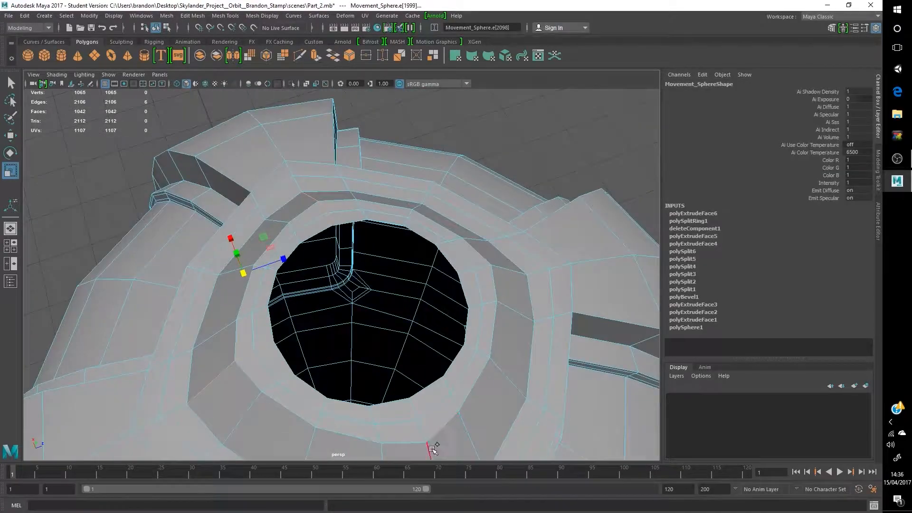
left_click_drag(466, 272, 311, 277, "alt")
left_click_drag(220, 284, 355, 327, "alt")
left_click(324, 247)
left_click_drag(325, 248, 282, 368, "alt")
left_click(319, 206, "shift")
key("Delete")
scroll(332, 267, "up", 5)
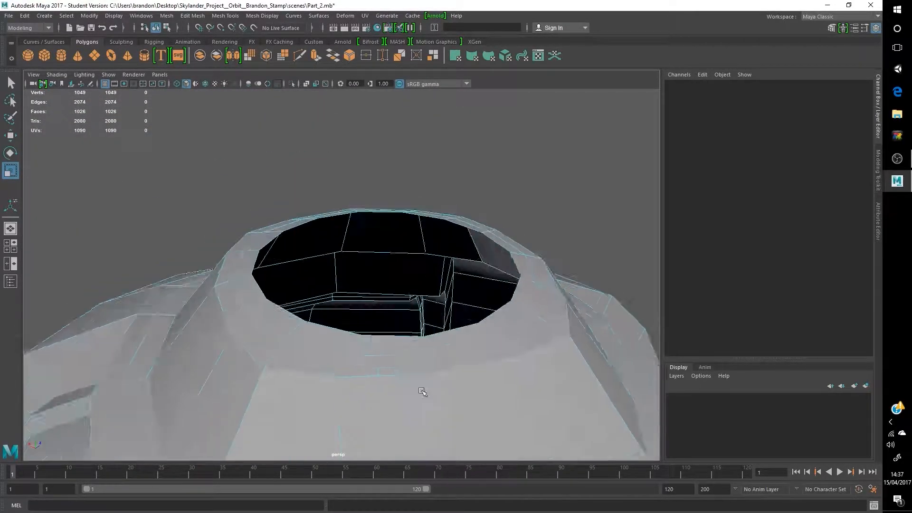
Step: Select the edges around the collar's opening and lower them in the front view to match the reference
scroll(333, 324, "up", 5)
left_click_drag(332, 324, 315, 342, "alt")
left_click(309, 333)
right_click_drag(309, 230, 312, 279)
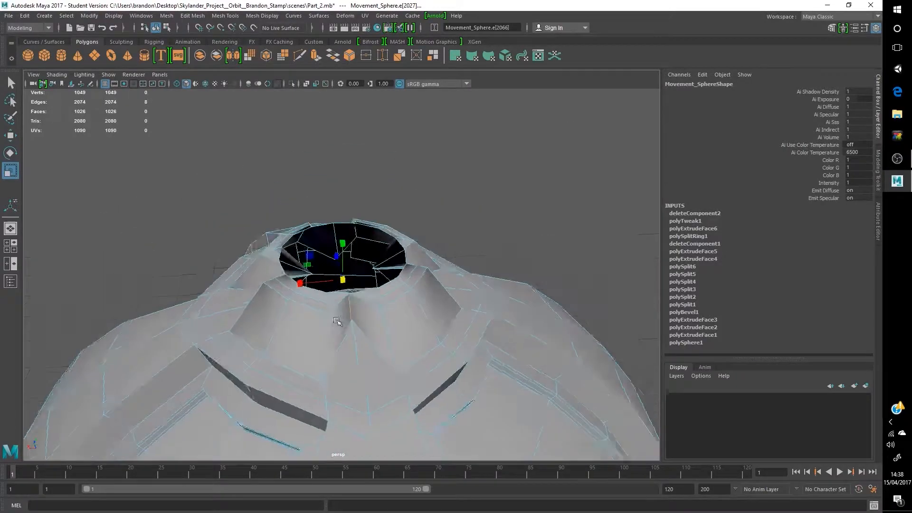
left_click_drag(435, 282, 350, 314, "alt")
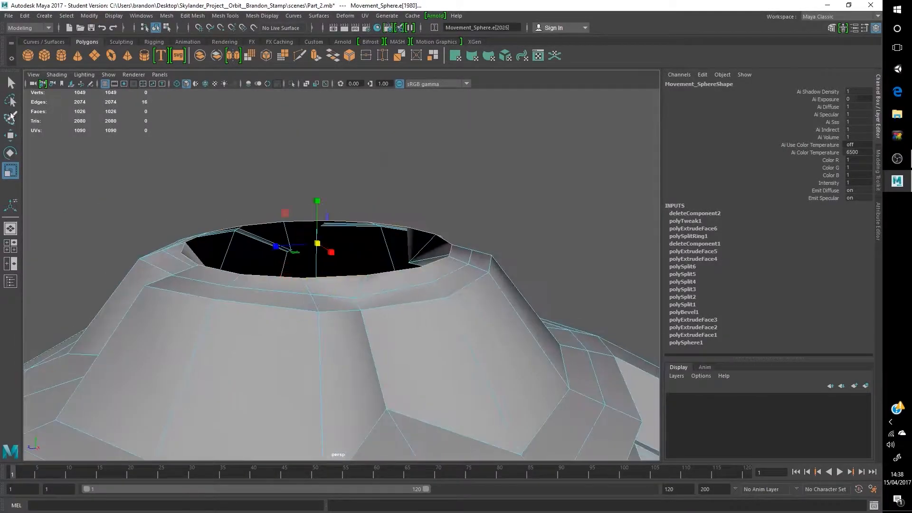
left_click_drag(117, 197, 315, 183, "alt")
key("space")
key("space")
middle_click_drag(283, 236, 409, 170, "alt")
key("ctrl+z")
left_click_drag(374, 166, 373, 188)
Step: Compare the collar with the front reference and examine its shape in smoothed preview
key("space")
key("space")
left_click_drag(418, 285, 475, 285, "alt")
key("space")
key("space")
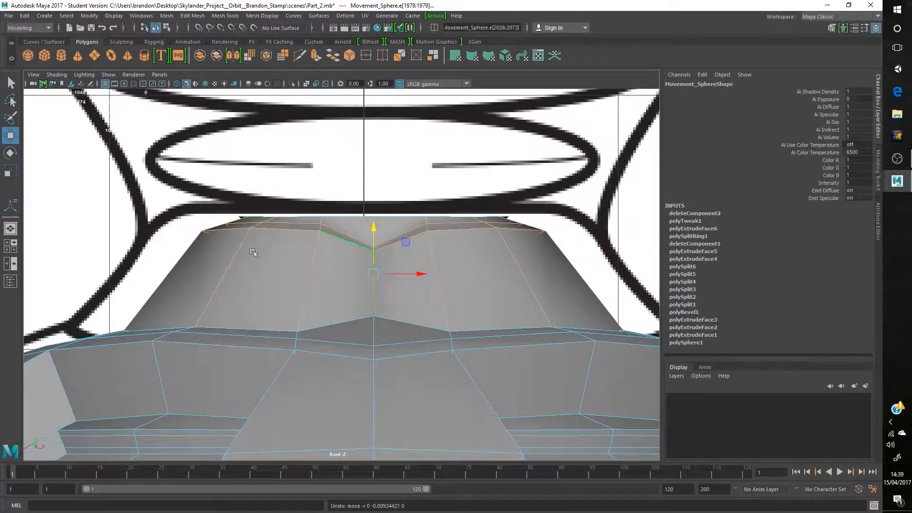
key("space")
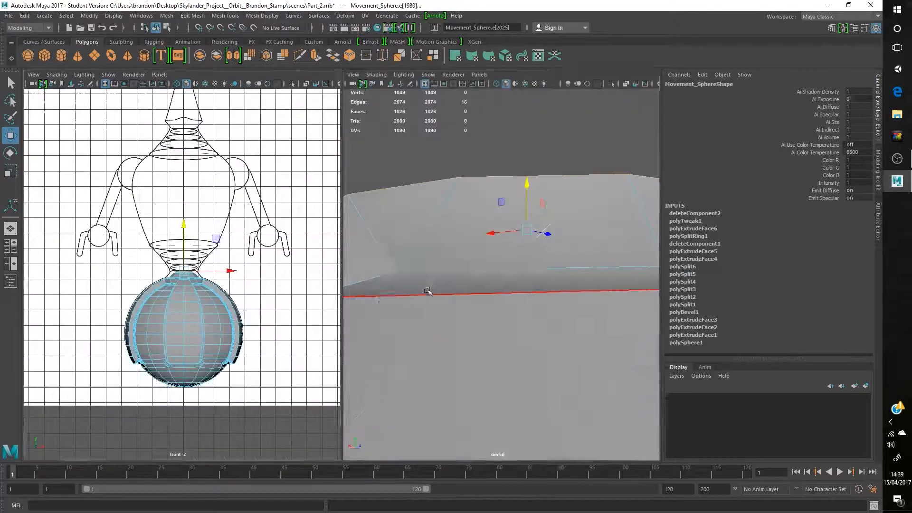
key("space")
key("3")
left_click(499, 223)
left_click_drag(361, 304, 291, 295, "alt")
scroll(428, 294, "up", 4)
Step: Undo the last changes around the collar
key("ctrl+z")
key("ctrl+z")
key("ctrl+z")
key("ctrl+z")
scroll(292, 295, "down", 4)
right_click_drag(387, 230, 396, 257)
left_click_drag(397, 257, 449, 229, "alt")
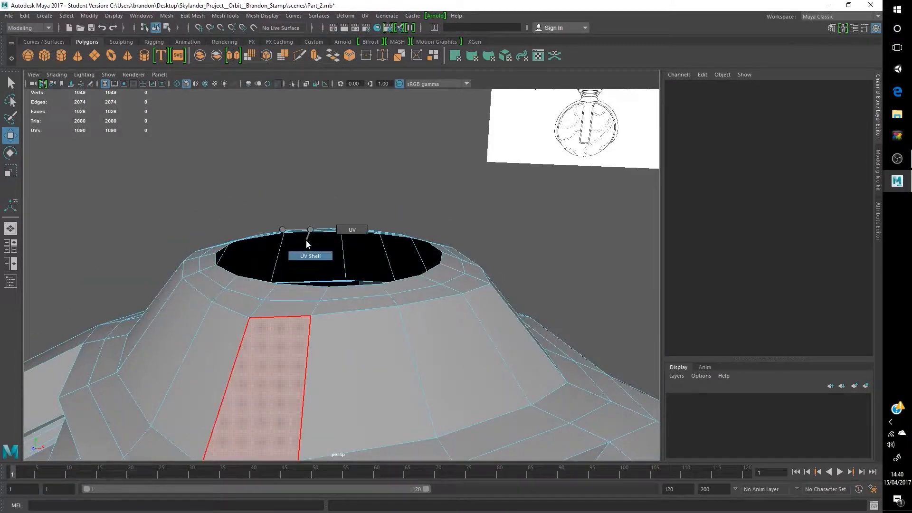
Step: Lower the edge loop around the collar's side and scale it to follow the curved outline in the front reference
right_click_drag(312, 231, 284, 204)
double_click(285, 316)
key("space")
key("space")
scroll(149, 260, "up", 10)
left_click_drag(370, 198, 360, 243)
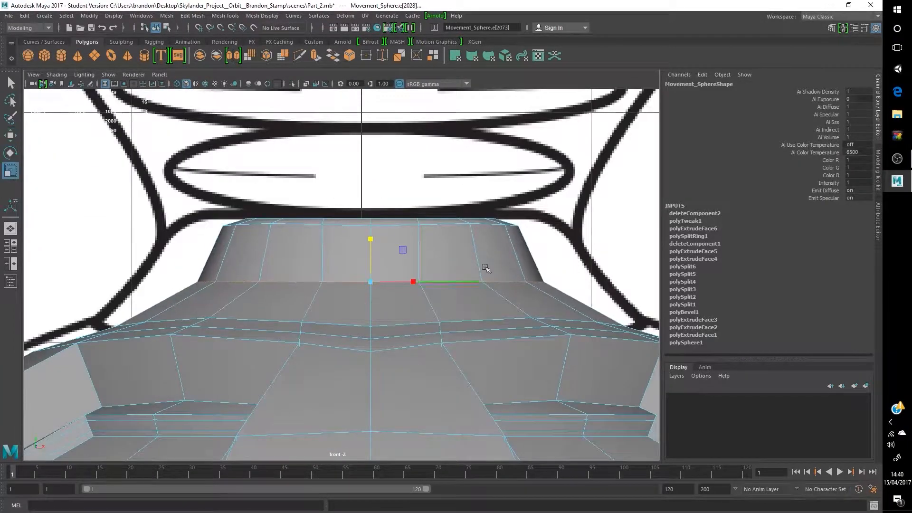
Step: Preview the reshaped collar smoothed from both views, and return the sphere to its unsmoothed display
key("space")
key("3")
left_click(537, 218)
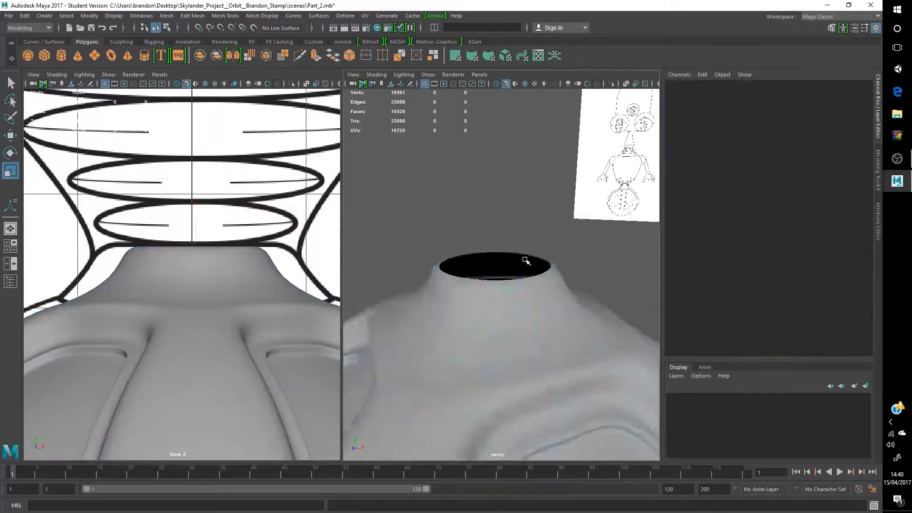
scroll(538, 218, "down", 5)
left_click_drag(537, 218, 458, 316, "alt")
key("space")
scroll(291, 319, "up", 5)
left_click(290, 319)
key("1")
left_click_drag(290, 319, 340, 327, "alt")
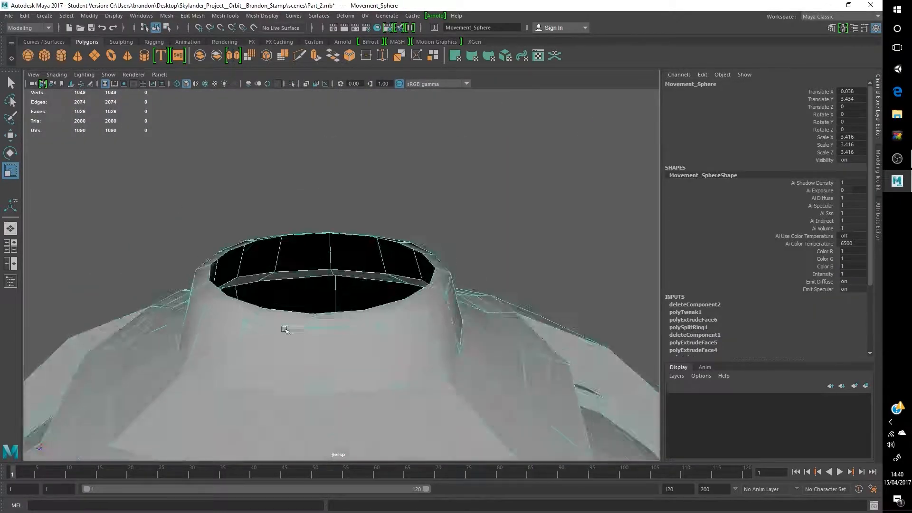
Step: Select the edge loop around the collar's side and adjust its height against the front reference
right_click_drag(340, 327, 339, 285)
scroll(337, 272, "up", 5)
double_click(338, 275)
key("space")
key("space")
key("w")
left_click(403, 274)
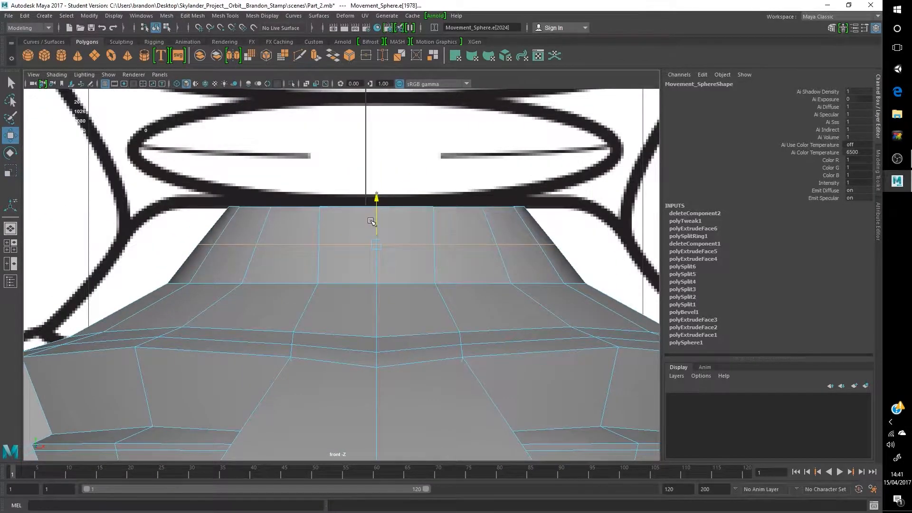
Step: Insert another edge loop around the lower part of the collar's side
key("space")
key("space")
left_click_drag(401, 281, 352, 266, "alt")
scroll(352, 266, "up", 4)
right_click_drag(262, 229, 310, 215)
left_click(262, 16)
left_click(251, 84)
left_click(223, 348)
scroll(285, 319, "down", 5)
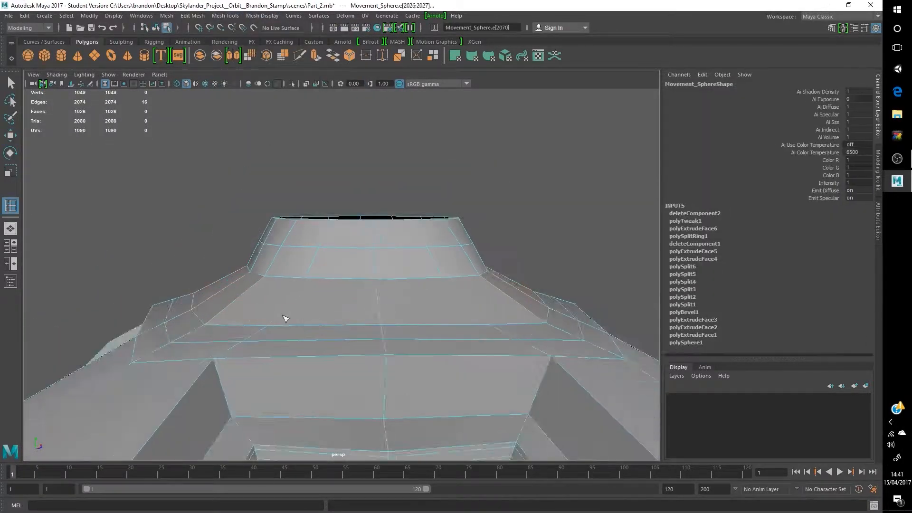
scroll(328, 326, "down", 4)
left_click(225, 16)
left_click(375, 242)
scroll(291, 304, "up", 4)
left_click(291, 303)
left_click_drag(333, 295, 357, 320, "alt")
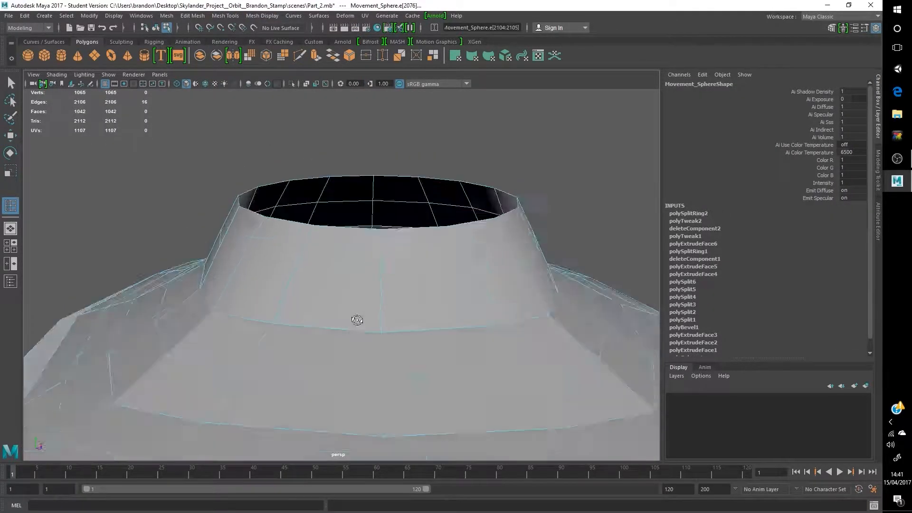
Step: Scale the new collar edge loop in the front view to follow the reference outline
key("space")
key("space")
key("r")
left_click(352, 285)
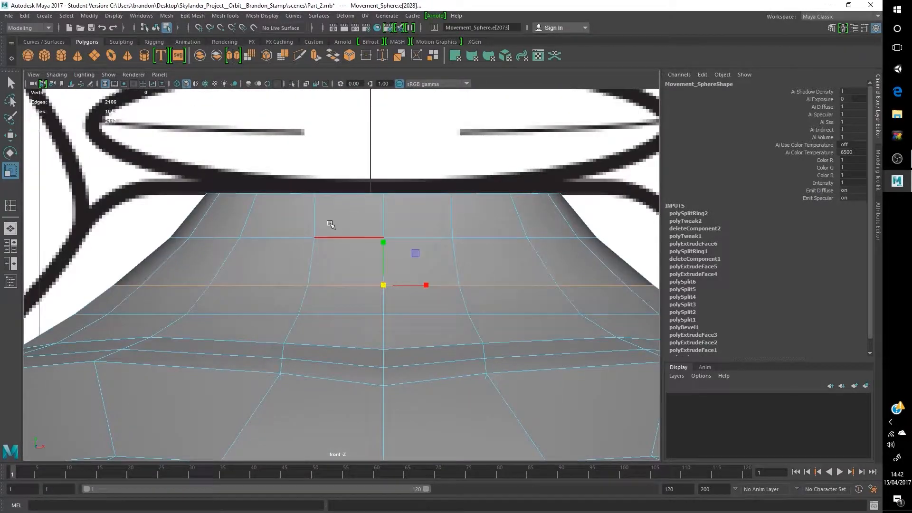
key("space")
left_click_drag(363, 273, 398, 312, "alt")
scroll(399, 314, "up", 4)
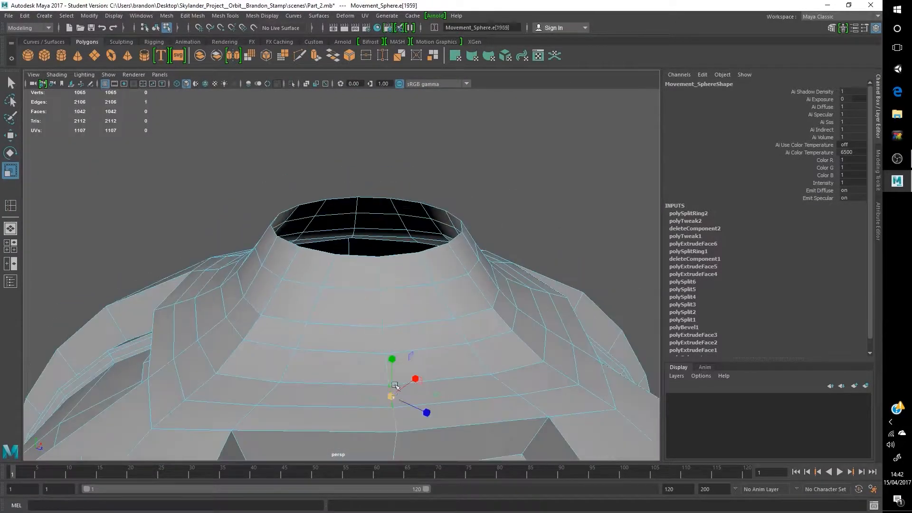
Step: Select the edges running down the sloping side of the collar around the opening
left_click(283, 321, "shift")
left_click_drag(259, 259, 350, 271, "alt")
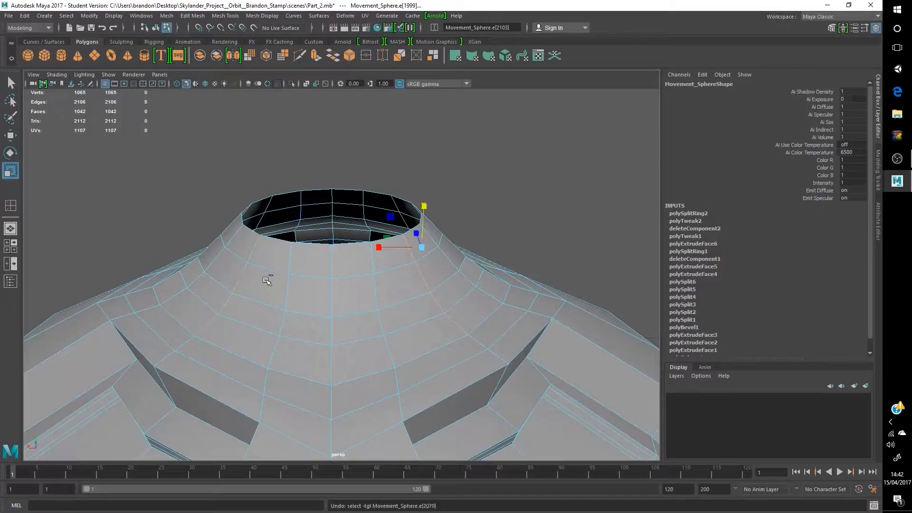
left_click(209, 180)
left_click_drag(267, 280, 361, 304, "alt")
left_click(431, 385)
left_click(421, 355, "shift")
left_click(412, 314, "shift")
left_click(398, 368, "shift")
left_click_drag(398, 367, 405, 291, "alt")
left_click_drag(303, 327, 421, 359, "alt")
left_click(416, 363)
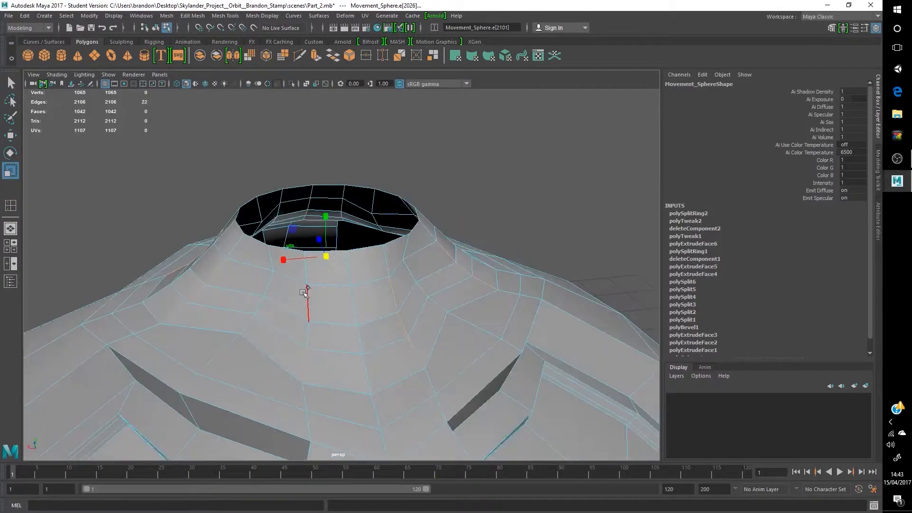
Step: Reposition the collar's uneven side edges to even out its slope, checking them against the front reference
left_click(344, 325)
left_click_drag(344, 325, 469, 401, "alt")
scroll(404, 173, "up", 5)
scroll(404, 173, "down", 10)
left_click_drag(403, 173, 91, 288, "alt")
key("space")
left_click(155, 303)
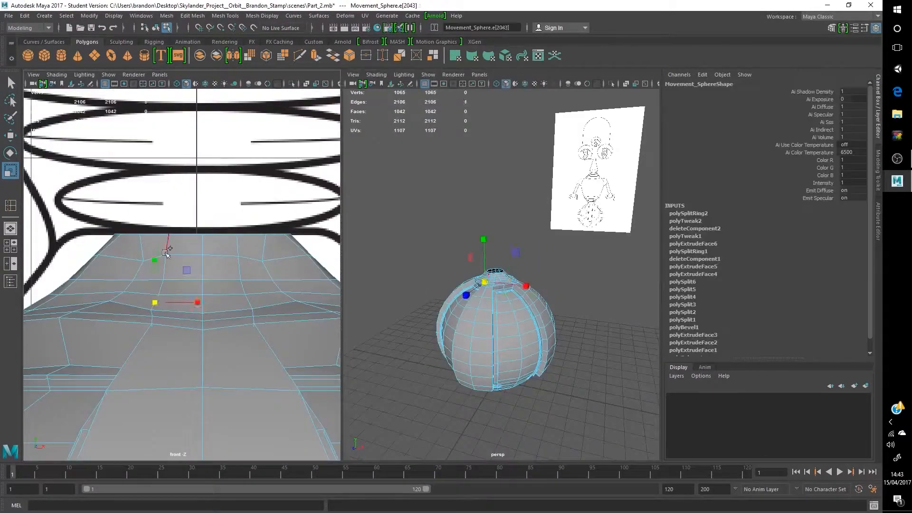
key("space")
scroll(431, 320, "up", 5)
left_click_drag(431, 320, 346, 299, "alt")
scroll(392, 275, "up", 3)
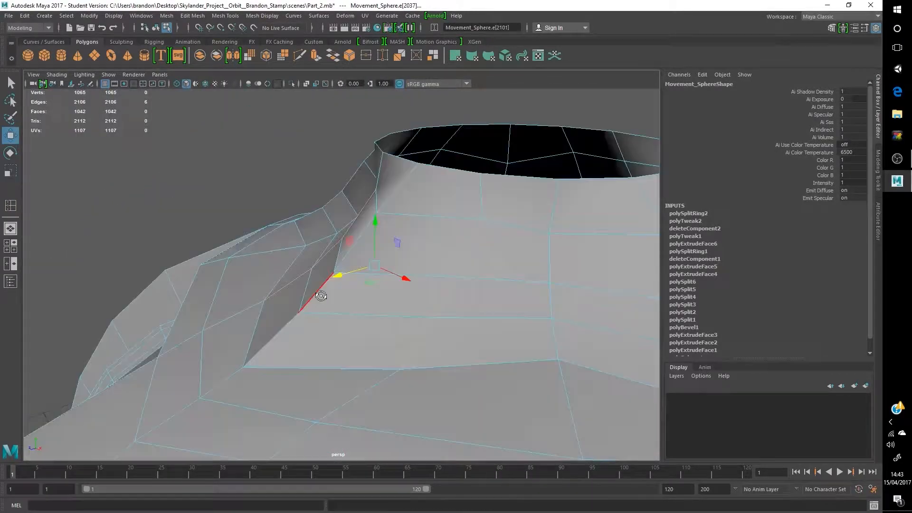
left_click_drag(392, 275, 427, 237, "alt")
Step: Return to object selection and inspect the reshaped collar from different sides
right_click_drag(425, 229, 454, 215)
scroll(408, 285, "down", 4)
left_click_drag(407, 285, 352, 301, "alt")
scroll(292, 316, "down", 5)
scroll(352, 300, "up", 5)
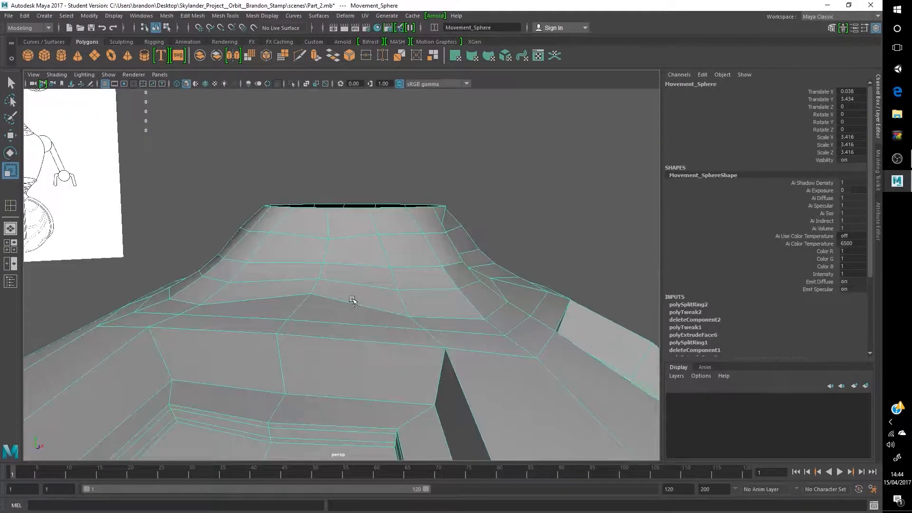
scroll(319, 302, "down", 5)
Step: Save the scene as a new file named Part_3__(Movment_Sphere).mb
left_click(9, 15)
left_click(28, 53)
type("Part_3")
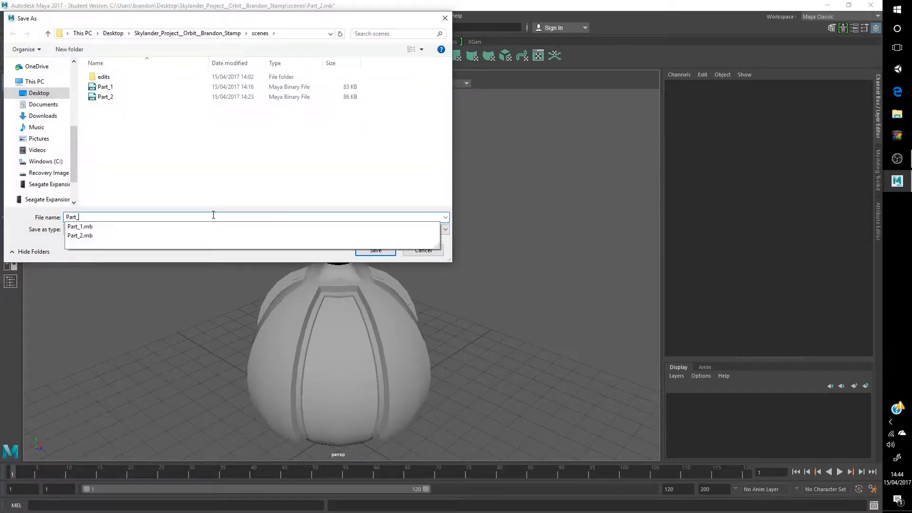
key("Return")
left_click(421, 269)
scroll(305, 299, "up", 5)
left_click_drag(371, 280, 222, 175, "alt")
scroll(264, 212, "down", 3)
scroll(221, 175, "down", 5)
left_click(364, 185)
left_click(166, 15)
left_click(180, 111)
scroll(433, 232, "up", 4)
left_click_drag(434, 233, 363, 174, "alt")
key("ctrl+z")
key("ctrl+z")
Step: Try to extrude the edge loop around the collar's opening with a thickness of 0.5
left_click(137, 135)
left_click_drag(138, 136, 238, 209, "alt")
scroll(304, 228, "up", 5)
left_click(327, 285)
right_click_drag(329, 229, 328, 204)
double_click(345, 267)
key("space")
key("space")
scroll(187, 273, "up", 5)
middle_click_drag(188, 273, 142, 351, "alt")
scroll(250, 340, "down", 8)
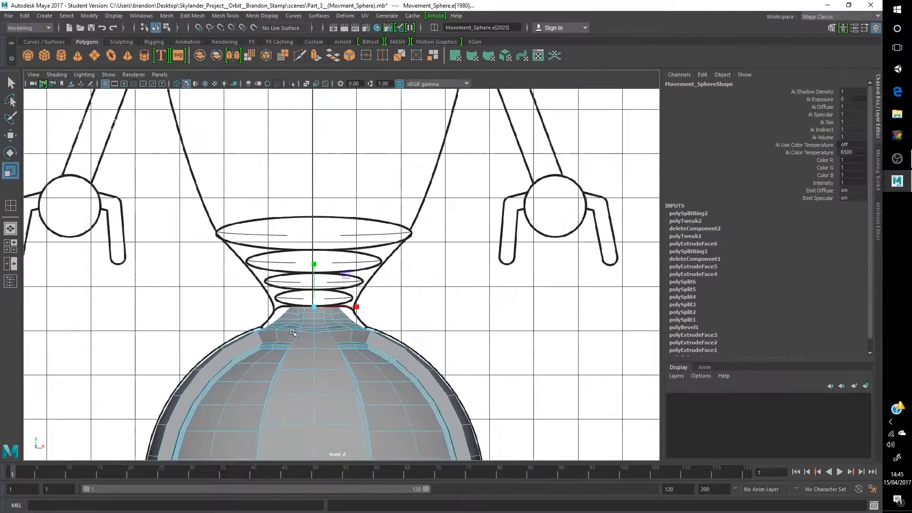
scroll(249, 341, "up", 5)
middle_click_drag(248, 340, 253, 353, "alt")
key("ctrl+e")
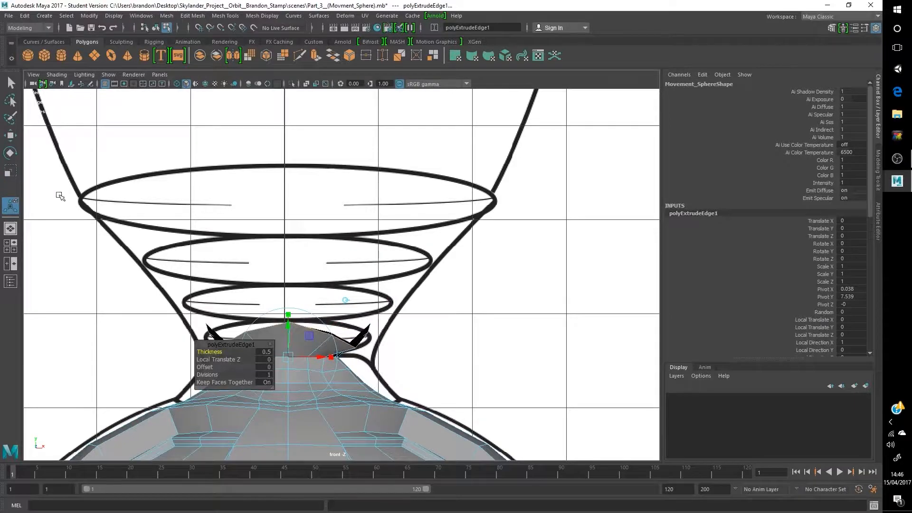
key("space")
key("space")
key("ctrl+z")
Step: Delete the uppermost ring of faces around the collar's opening and preview the sphere smoothed
left_click_drag(323, 511, 406, 443)
left_click_drag(327, 214, 340, 281, "alt")
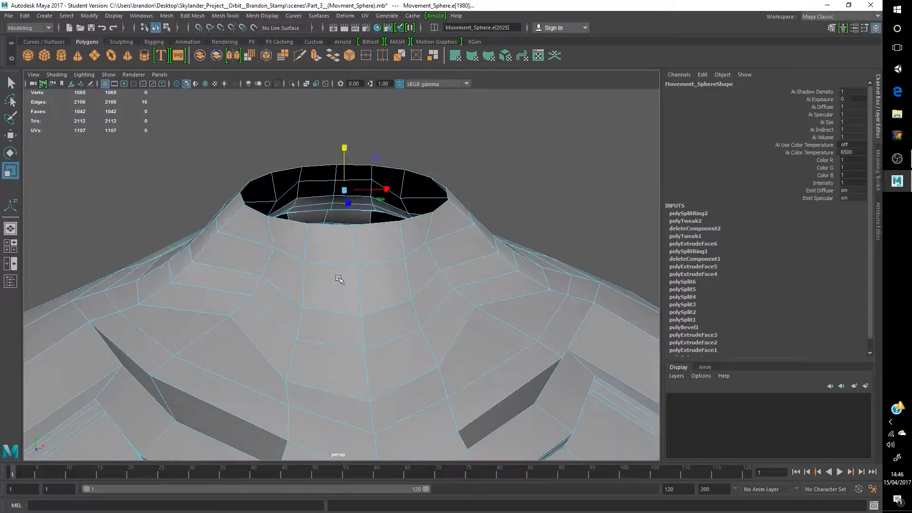
left_click(340, 281)
left_click_drag(400, 234, 446, 200, "alt")
scroll(382, 331, "down", 8)
right_click_drag(361, 344, 376, 362)
scroll(304, 287, "up", 8)
double_click(301, 287)
left_click(300, 287)
left_click_drag(300, 287, 320, 348, "alt")
double_click(214, 343, "shift")
key("ctrl+z")
left_click_drag(214, 343, 256, 327, "alt")
scroll(245, 323, "down", 5)
key("Delete")
scroll(304, 323, "up", 3)
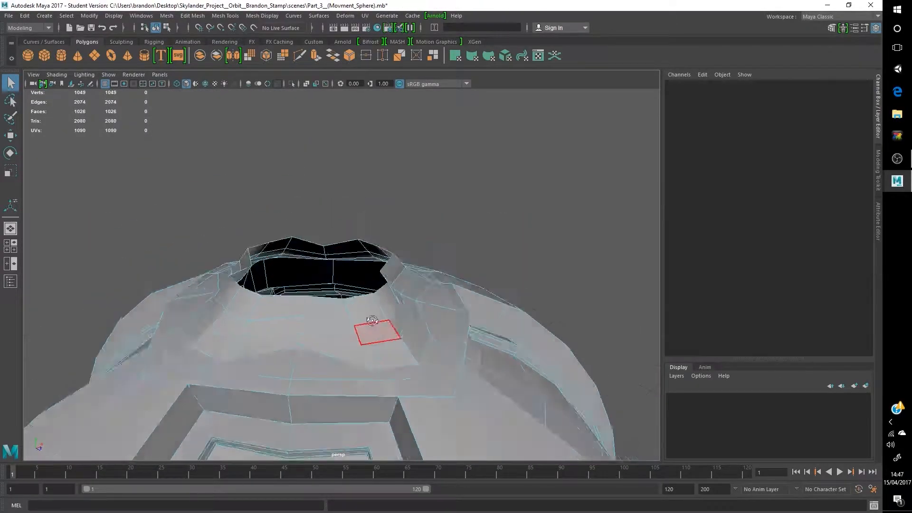
left_click_drag(373, 320, 353, 300, "alt")
key("3")
Step: Create a polygon cylinder and raise it above the sphere to about Y 8.508 in the front view
left_click(61, 55)
scroll(236, 195, "down", 8)
key("space")
key("space")
key("w")
left_click_drag(338, 228, 338, 228)
scroll(284, 271, "up", 5)
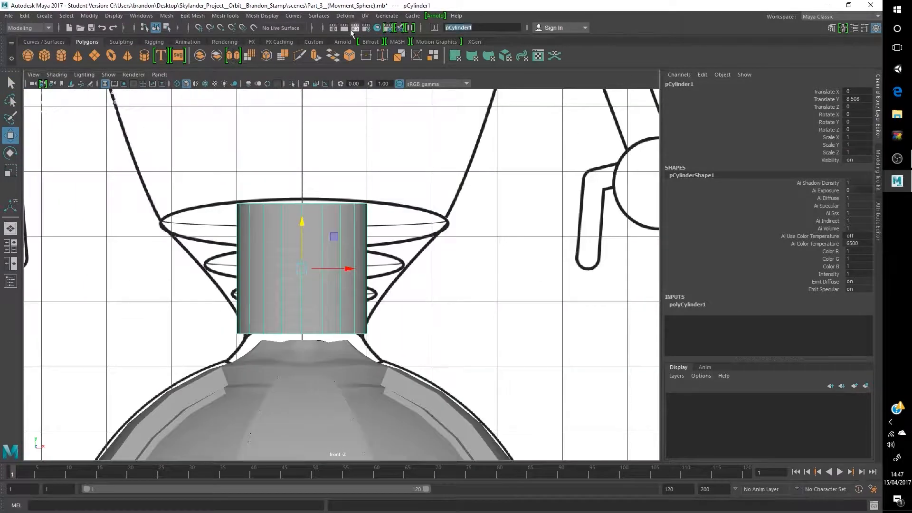
Step: Rename the cylinder to Body and give it 16 axis subdivisions and a height of 0.1
left_click(689, 304)
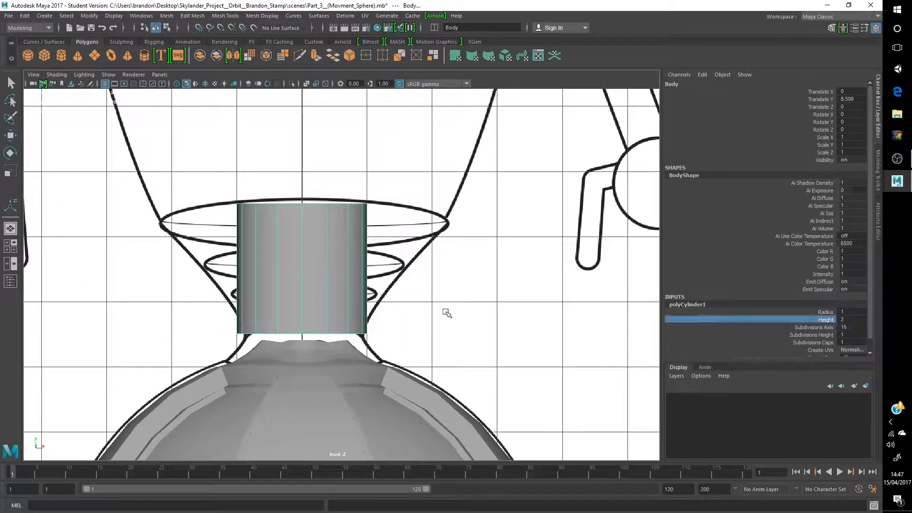
type("5")
key("Return")
left_click(852, 320)
type("0.1")
key("Return")
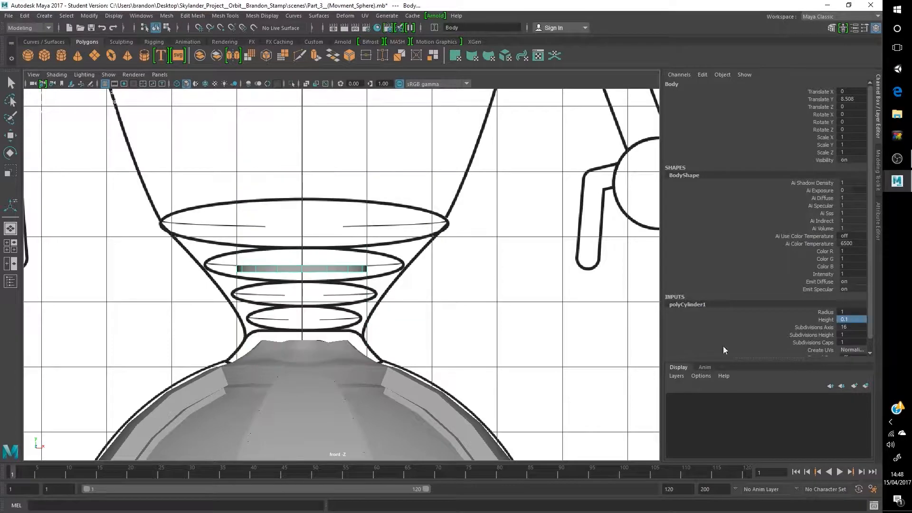
Step: Lower the flat cylinder to the top line of the reference collar, at about Y 7.54, using X-ray shading
left_click_drag(301, 310, 301, 307)
scroll(301, 308, "up", 5)
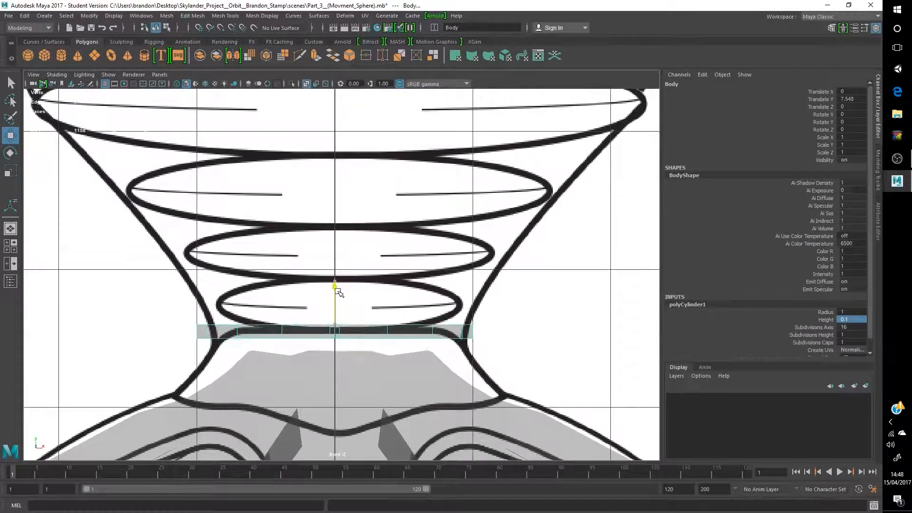
left_click(473, 322)
scroll(474, 321, "down", 7)
Step: Select the cap faces on the underside of the flat cylinder and delete them
key("space")
key("space")
scroll(352, 306, "up", 5)
left_click(385, 230)
right_click_drag(384, 230, 386, 301)
left_click(387, 301)
key("space")
key("space")
left_click_drag(174, 286, 447, 315)
scroll(185, 312, "up", 8)
left_click_drag(56, 362, 617, 384)
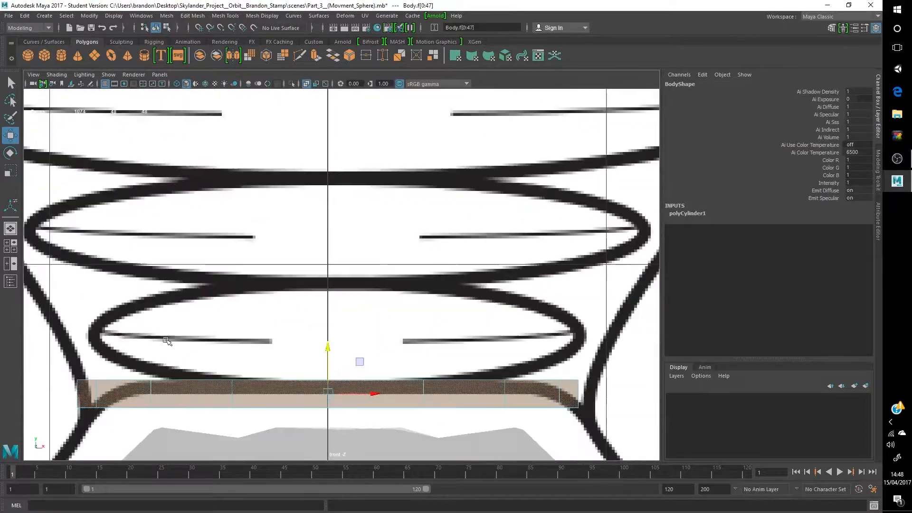
left_click_drag(182, 367, 59, 366, "ctrl")
key("space")
left_click(507, 287, "shift")
left_click(528, 294, "shift")
left_click_drag(507, 287, 475, 375, "alt")
left_click(472, 295, "shift")
left_click(418, 344, "shift")
key("Delete")
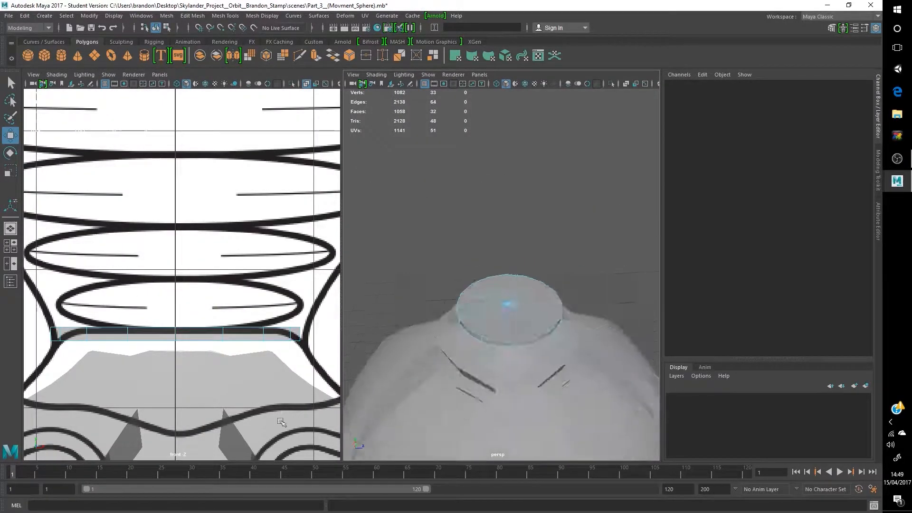
Step: Delete the cap faces on top of the flat cylinder to leave an open ring
scroll(479, 352, "up", 7)
scroll(479, 352, "down", 4)
left_click(418, 354)
left_click(470, 352, "shift")
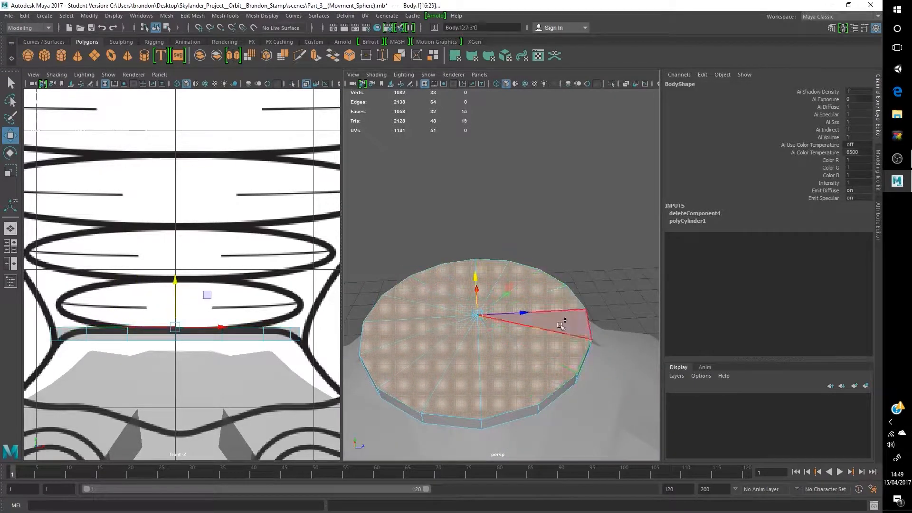
left_click(560, 326, "shift")
key("Delete")
Step: Select the border edge loop around the top of the Body ring and extrude it
left_click_drag(560, 326, 532, 266, "alt")
scroll(513, 300, "up", 6)
right_click_drag(513, 316, 499, 204)
double_click(475, 312)
key("space")
key("r")
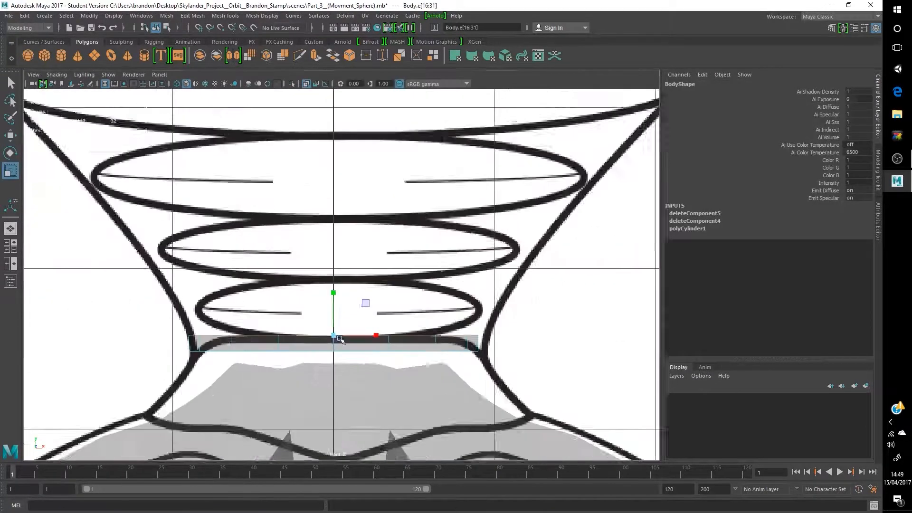
scroll(340, 339, "up", 1)
key("ctrl+e")
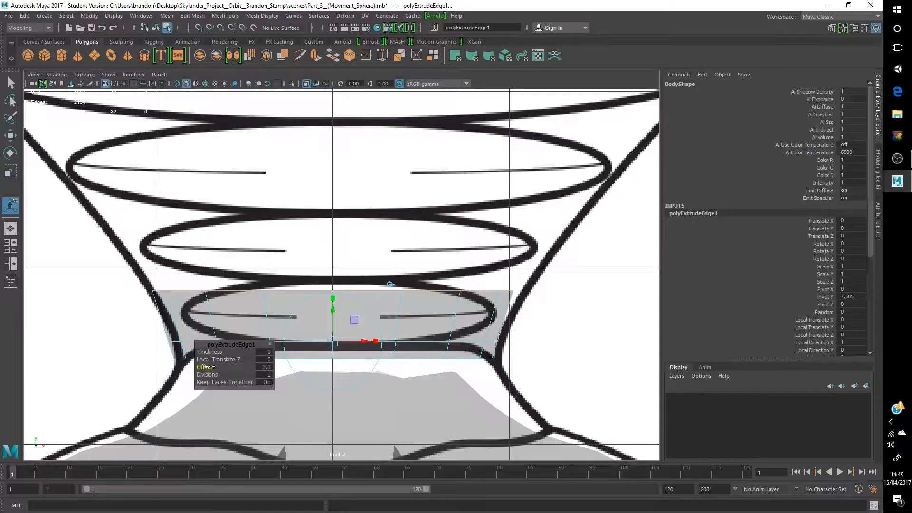
left_click_drag(204, 367, 204, 366)
key("ctrl+z")
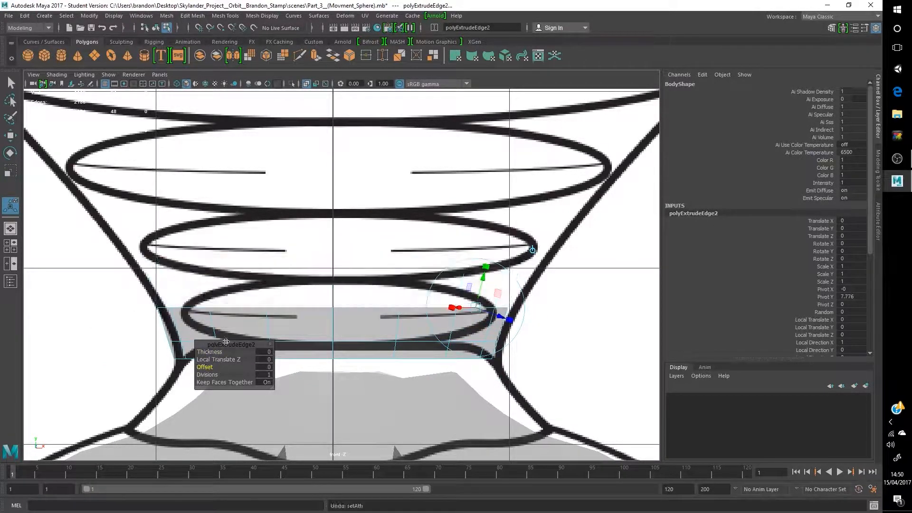
scroll(321, 354, "down", 5)
key("ctrl+z")
scroll(350, 275, "down", 4)
Step: Extend the edge extrusion up to the base of the reference head, with thickness about -2.1 and offset about 8.9
scroll(350, 275, "up", 4)
middle_click_drag(350, 275, 373, 231, "alt")
left_click_drag(209, 352, 266, 367)
middle_click_drag(352, 190, 345, 381, "alt")
left_click_drag(210, 351, 219, 367)
middle_click_drag(405, 447, 397, 302, "alt")
middle_click_drag(363, 178, 384, 320, "alt")
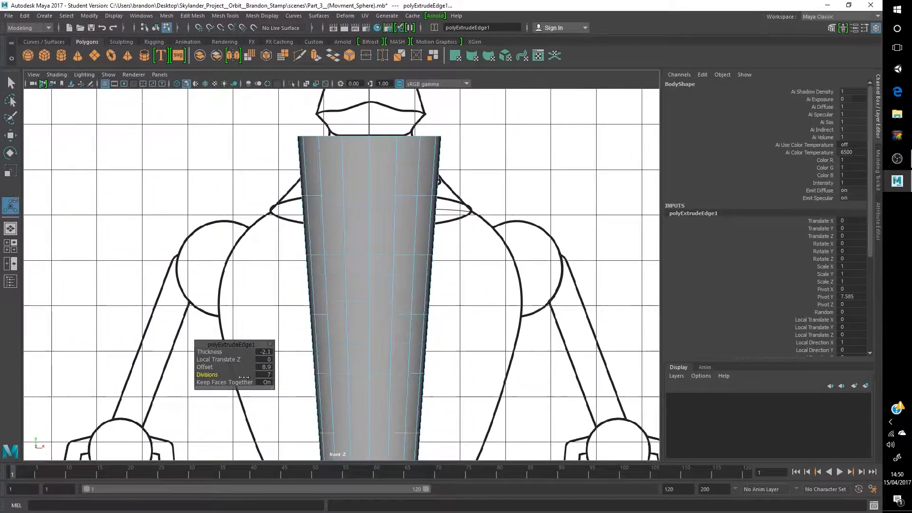
Step: Give the extruded body 10 divisions along its height and turn on X-ray shading in the front view
left_click_drag(244, 378, 262, 377)
scroll(397, 273, "down", 4)
middle_click_drag(396, 272, 389, 238, "alt")
scroll(351, 326, "up", 3)
scroll(308, 261, "up", 3)
mouse_move(352, 326)
middle_mouse_down("alt")
mouse_move(313, 254)
mouse_move(340, 247)
middle_mouse_up("alt")
left_click(306, 83)
key("q")
key("space")
Step: Widen the first edge loop above the Body ring to match the reference outline
middle_click_drag(470, 266, 479, 311, "alt")
middle_click_drag(214, 290, 261, 280, "alt")
scroll(261, 280, "up", 2)
key("w")
scroll(266, 281, "up", 3)
key("r")
left_click_drag(282, 281, 340, 273)
key("3")
key("1")
Step: Widen the second edge loop above the ring to the body outline and fine-tune the width of the first
middle_click_drag(286, 280, 239, 314, "alt")
double_click(249, 257)
left_click_drag(237, 257, 266, 258)
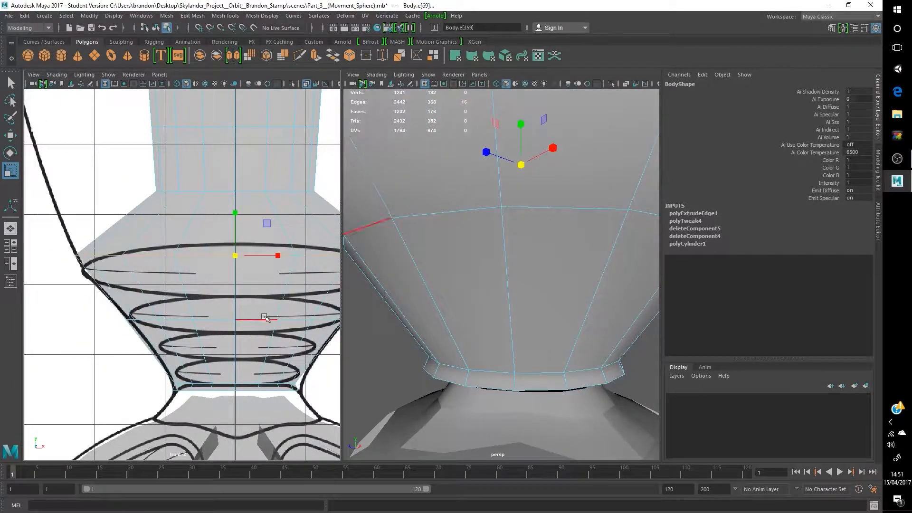
double_click(267, 315)
left_click_drag(236, 317, 228, 318)
Step: Narrow the edge loop at the largest lower ellipse so its ends meet the reference outline
scroll(238, 291, "up", 4)
key("space")
scroll(408, 332, "up", 3)
double_click(314, 349)
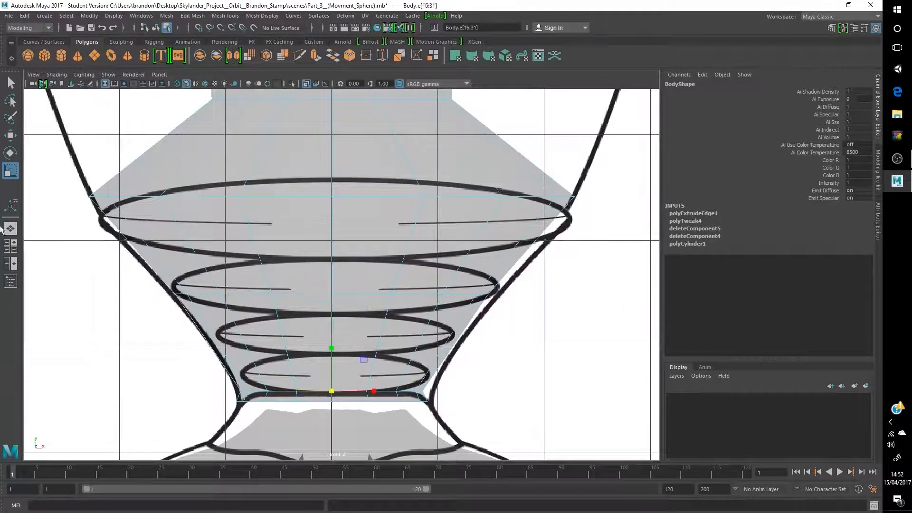
scroll(198, 335, "up", 3)
middle_click_drag(198, 335, 353, 420, "alt")
double_click(290, 245)
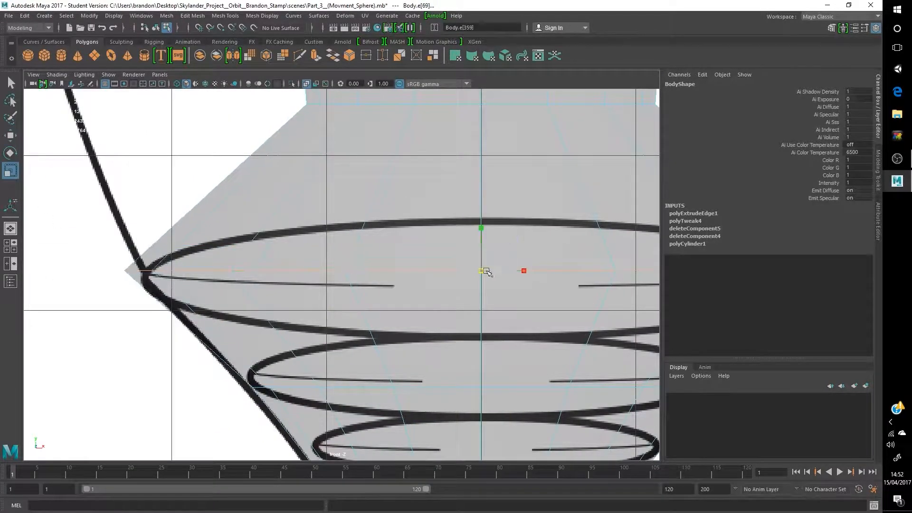
left_click_drag(496, 260, 497, 262)
Step: Lower the first two edge loops to the junctions between the lower reference ellipses and narrow the upper one to the outline
middle_click_drag(520, 288, 438, 209, "alt")
middle_click_drag(499, 327, 518, 375, "alt")
key("ctrl+z")
scroll(421, 343, "down", 2)
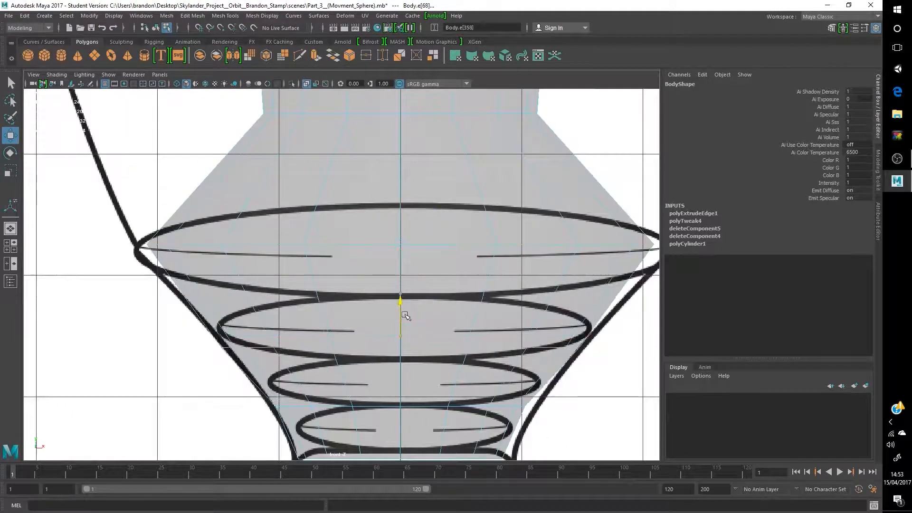
middle_click_drag(370, 220, 415, 259)
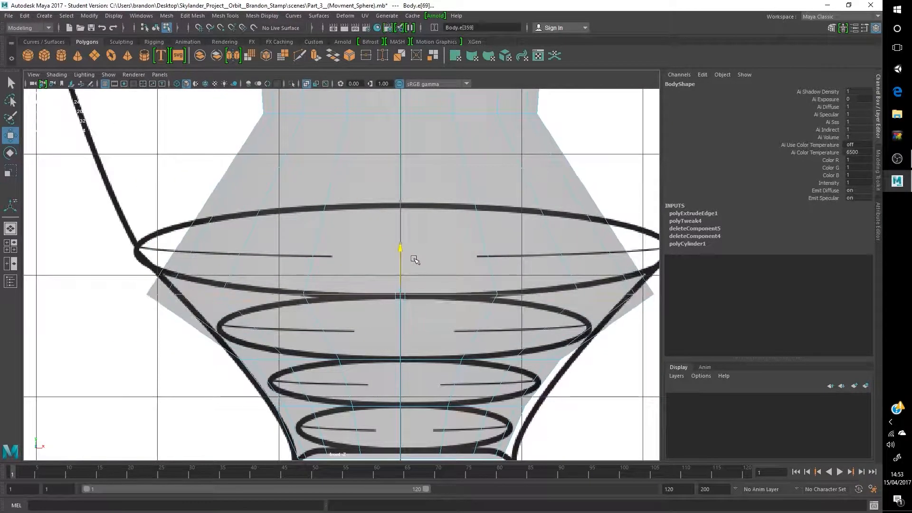
left_click_drag(356, 295, 352, 294)
Step: Lower the third edge loop to the top of the largest lower ellipse and widen it toward the body outline
key("w")
scroll(350, 292, "down", 5)
middle_click_drag(351, 285, 309, 343, "alt")
scroll(320, 252, "up", 1)
double_click(321, 231)
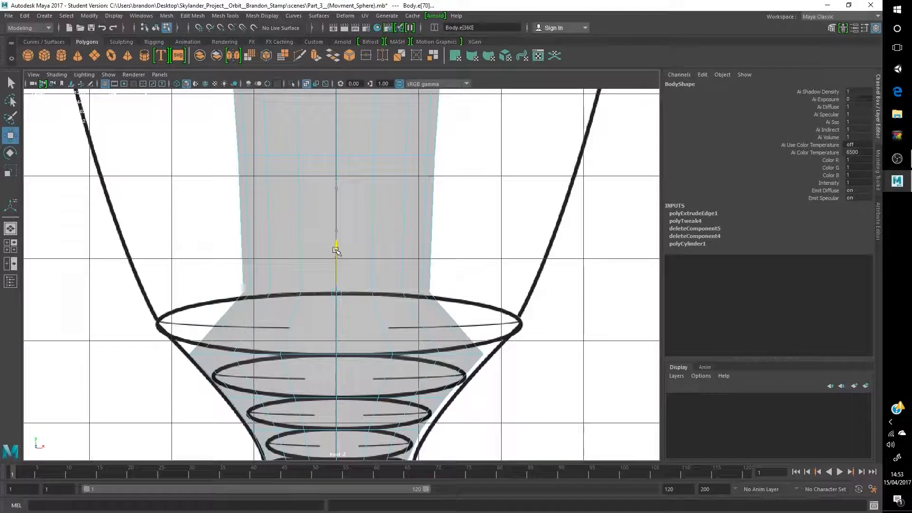
key("r")
left_click_drag(336, 292, 445, 292)
middle_click_drag(495, 290, 519, 329, "alt")
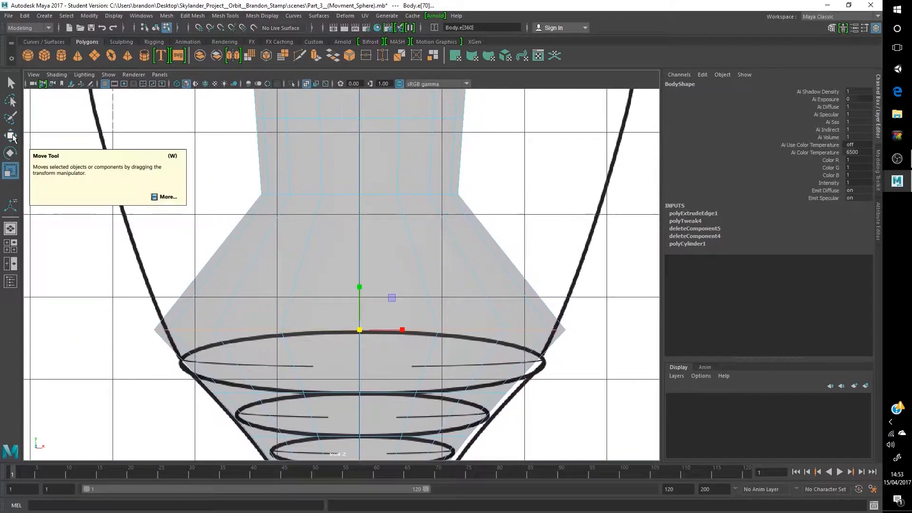
Step: Widen the fourth edge loop to the reference outline above the lower ellipses
double_click(311, 193)
middle_click_drag(319, 195, 319, 206, "alt")
left_click_drag(359, 204, 468, 209)
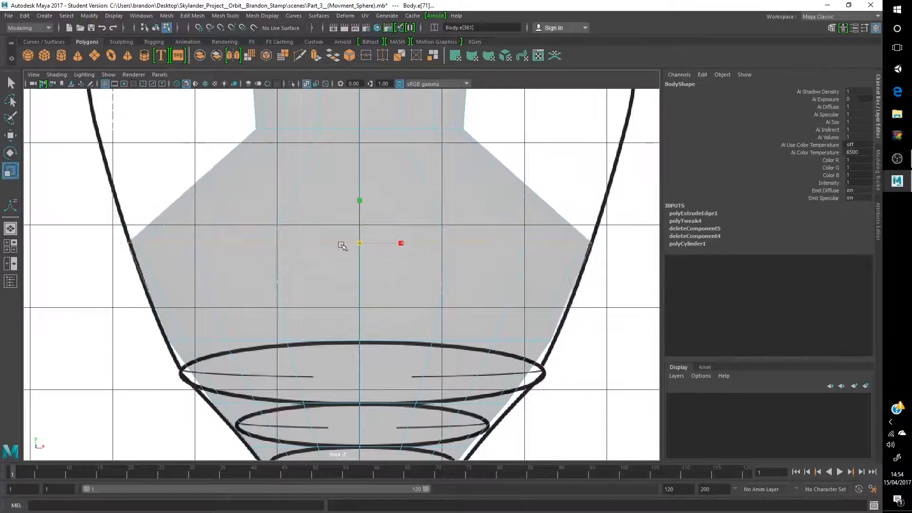
left_click_drag(342, 245, 339, 245)
Step: Widen the fifth and sixth edge loops to the reference outline around the widest part of the body
middle_click_drag(366, 128, 377, 272, "alt")
double_click(380, 272)
left_click_drag(371, 272, 592, 242)
middle_click_drag(400, 236, 361, 274, "alt")
double_click(336, 233)
left_click_drag(331, 233, 563, 214)
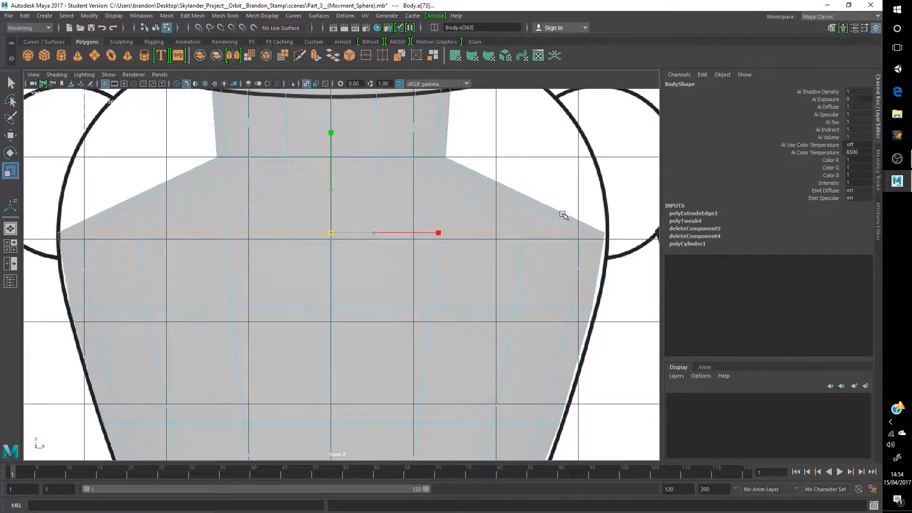
Step: Lower the fifth and sixth edge loops for closer spacing and refit their widths to the outline
middle_click_drag(378, 306, 385, 256, "alt")
double_click(384, 257)
left_click(11, 135)
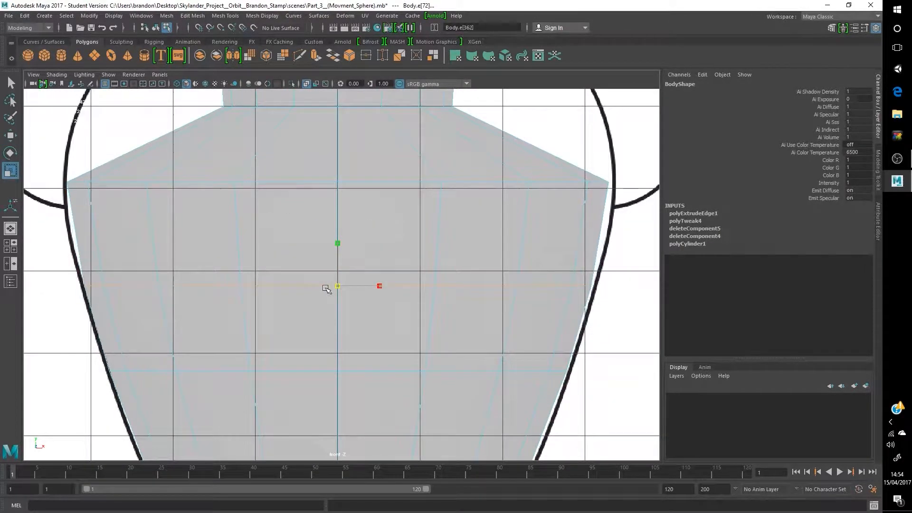
middle_click_drag(326, 288, 355, 311, "alt")
double_click(254, 206)
middle_click_drag(321, 151, 316, 225, "alt")
scroll(318, 226, "down", 3)
scroll(321, 227, "up", 3)
Step: Widen the seventh edge loop to the body outline beside the shoulder joints, continuing through the student version save notice
double_click(346, 212)
left_click_drag(361, 209, 554, 189)
left_click_drag(352, 220, 353, 230)
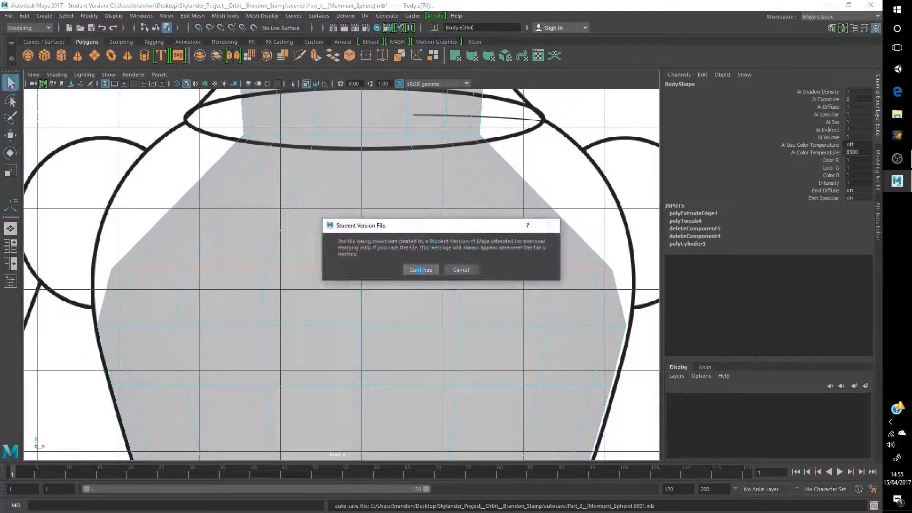
left_click(422, 268)
key("r")
left_click_drag(361, 269, 397, 272)
Step: Widen the eighth edge loop and lower it onto the curve of the shoulder outline
double_click(350, 135)
left_click_drag(361, 134, 465, 135)
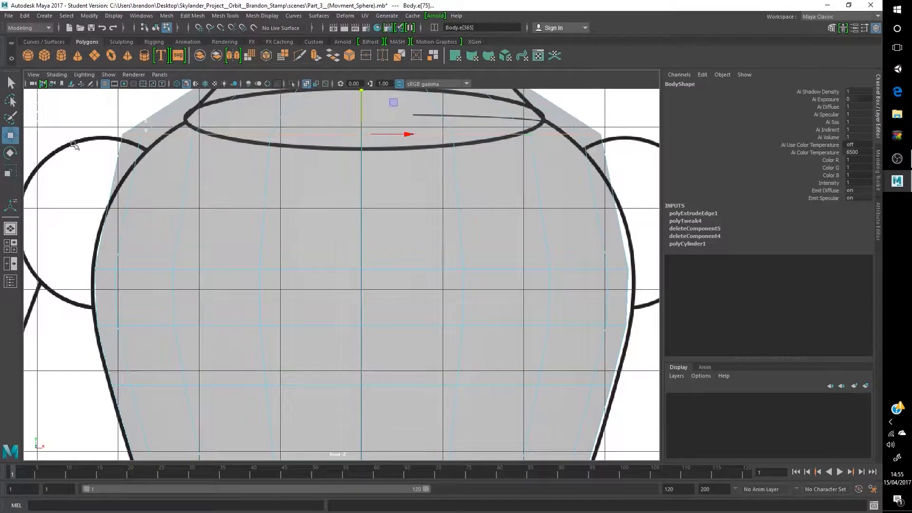
middle_click_drag(377, 205, 359, 310, "alt")
scroll(356, 285, "down", 3)
Step: Lower the ninth edge loop to the bottom of the largest upper ellipse and widen it to the shoulder outline
double_click(328, 206)
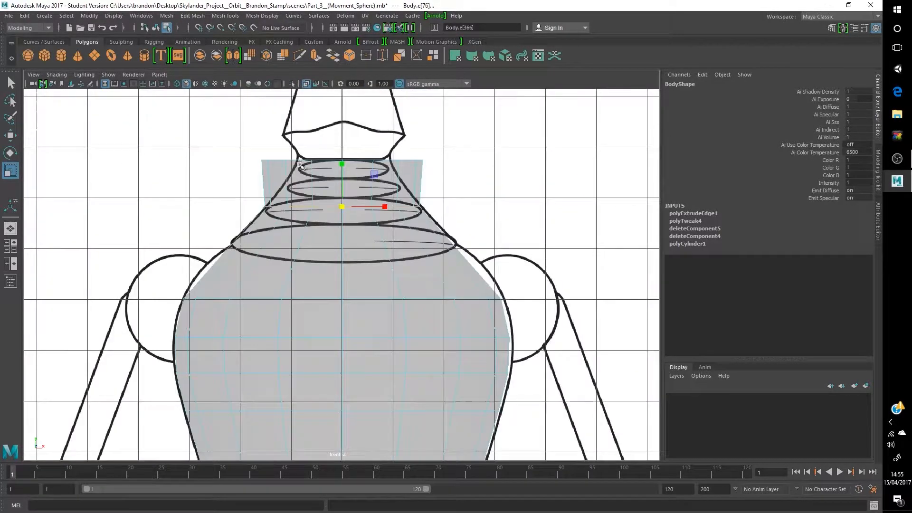
scroll(332, 200, "up", 2)
key("w")
left_click(6, 174)
left_click_drag(342, 259, 446, 262)
scroll(568, 401, "down", 6)
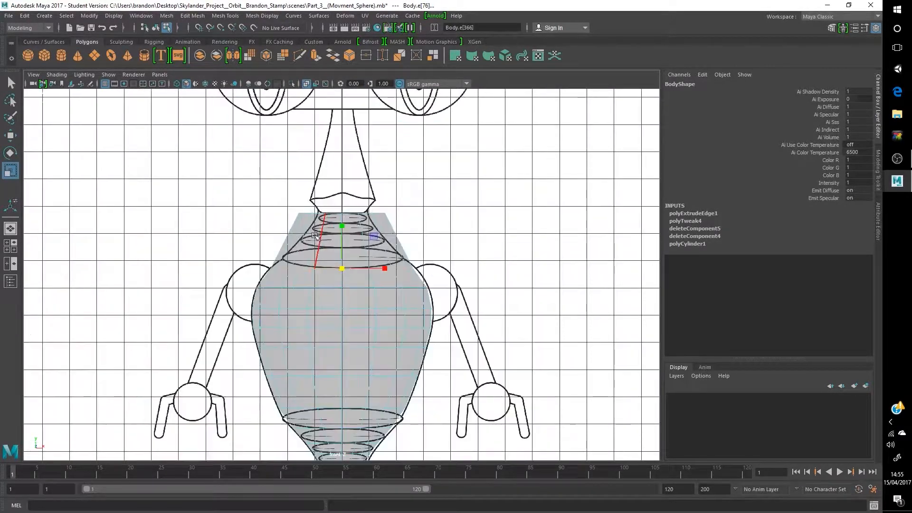
Step: Lower the body's top border edge loop toward the largest upper ellipse
key("space")
left_click_drag(537, 266, 509, 266, "alt")
scroll(202, 187, "up", 8)
double_click(202, 174)
key("w")
left_click_drag(182, 126, 182, 180)
Step: Rescale the edge loops just above the lower ellipses to follow the reference outline more closely
middle_click_drag(138, 394, 178, 274, "alt")
middle_click_drag(167, 355, 142, 219, "alt")
scroll(153, 351, "up", 5)
double_click(160, 295)
key("r")
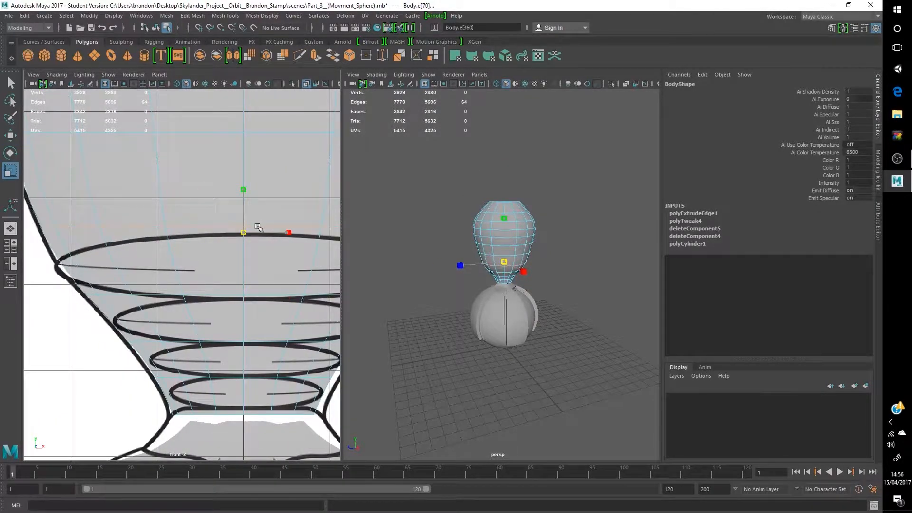
middle_click_drag(257, 226, 323, 306, "alt")
double_click(181, 209)
left_click_drag(309, 208, 312, 206)
double_click(190, 204)
Step: Refine the widths of the edge loops around the body's widest part to close the gap to the outline
scroll(242, 247, "down", 7)
scroll(508, 233, "up", 3)
scroll(175, 285, "up", 7)
double_click(237, 220)
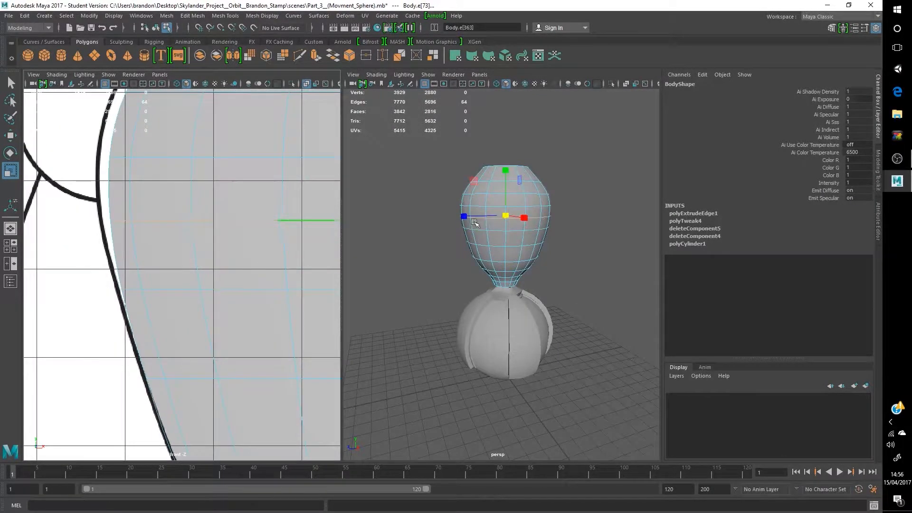
middle_click_drag(314, 156, 276, 209, "alt")
double_click(271, 211)
left_click_drag(502, 205, 505, 204)
double_click(271, 202)
Step: Lower the top border edge loop to the upper line of the largest upper ellipse
middle_click_drag(290, 145, 243, 234, "alt")
double_click(268, 182)
key("w")
left_click_drag(291, 116, 279, 145)
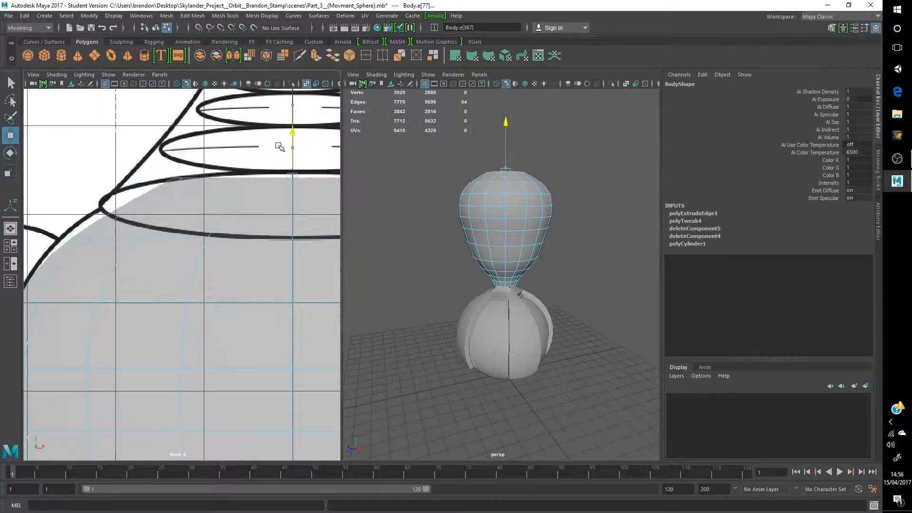
Step: Return to object mode and examine the body's shape from several sides, with and without smooth preview
scroll(230, 278, "down", 6)
scroll(397, 273, "up", 3)
key("F8")
left_click(397, 272)
left_click_drag(397, 272, 194, 334, "alt")
scroll(514, 297, "down", 3)
key("space")
left_click(334, 361)
key("3")
left_click(879, 444)
left_click(468, 304)
scroll(357, 248, "up", 3)
left_click(356, 248)
key("1")
key("space")
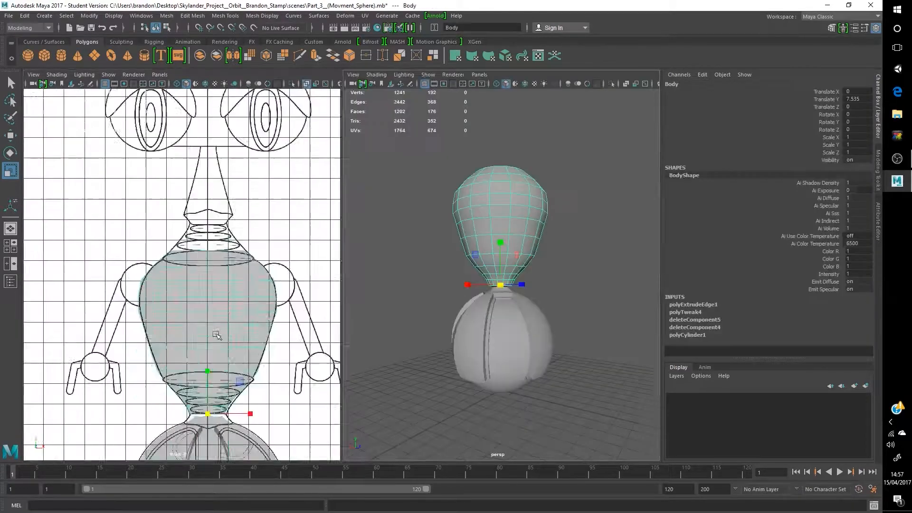
Step: Select the border edge loop around the opening at the top of the body
scroll(218, 336, "up", 5)
scroll(493, 310, "up", 5)
left_click_drag(493, 309, 501, 280, "alt")
right_click_drag(501, 308, 501, 281)
double_click(501, 296)
scroll(251, 270, "down", 5)
scroll(252, 271, "down", 3)
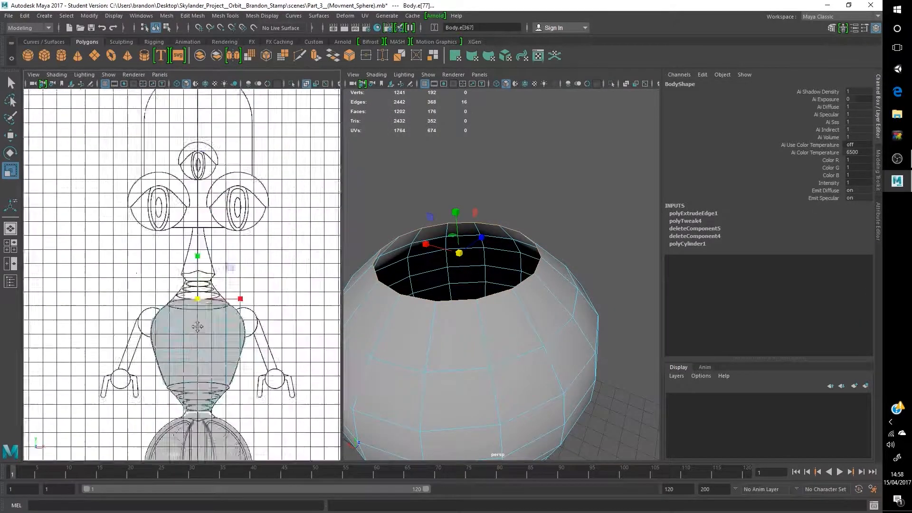
Step: Extrude the opening's edge loop upward and inward to the top of the smallest upper ellipse, in three divisions
scroll(180, 200, "up", 6)
key("ctrl+e")
left_click_drag(114, 353, 125, 353)
left_click_drag(100, 367, 121, 367)
mouse_move(109, 353)
left_mouse_down()
mouse_move(93, 352)
mouse_move(96, 367)
mouse_move(101, 353)
left_mouse_up()
key("w")
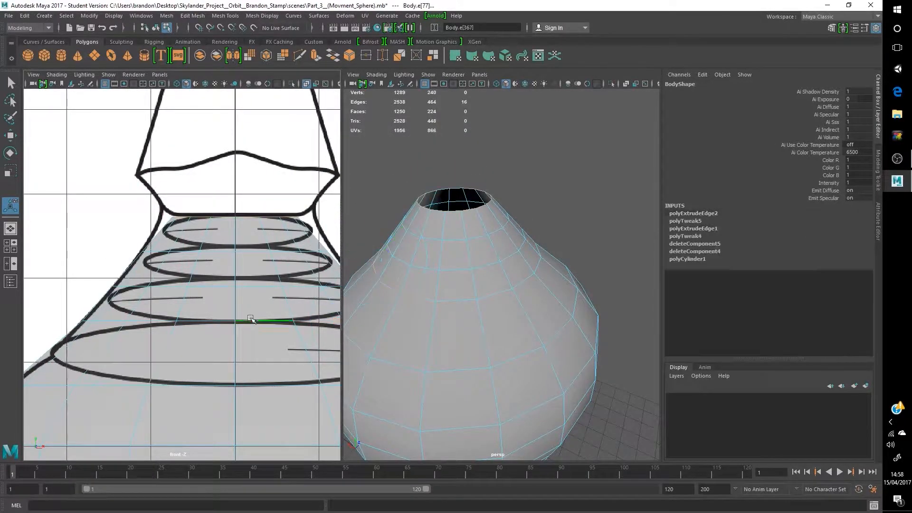
Step: Turn on the body's smooth preview and select the edge loop near the lower line of the smallest upper ellipse
key("r")
key("3")
scroll(208, 275, "up", 2)
double_click(263, 244)
key("w")
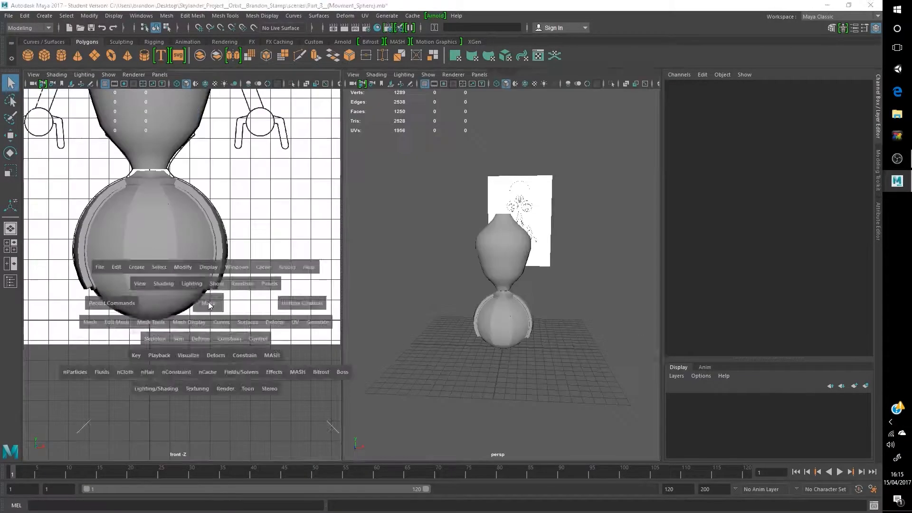
Step: Duplicate the movement sphere and raise the copy above the body to a Translate Y of 21.592
key("space")
scroll(316, 350, "up", 2)
scroll(255, 330, "down", 3)
scroll(319, 318, "up", 5)
middle_click_drag(319, 234, 342, 336, "alt")
scroll(347, 340, "down", 1)
key("space")
key("space")
scroll(415, 403, "up", 5)
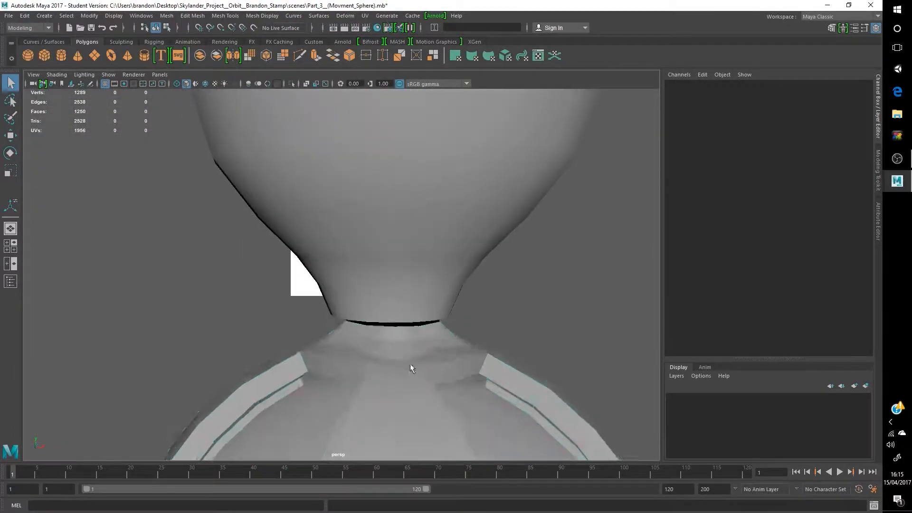
left_click(414, 403)
scroll(414, 403, "down", 5)
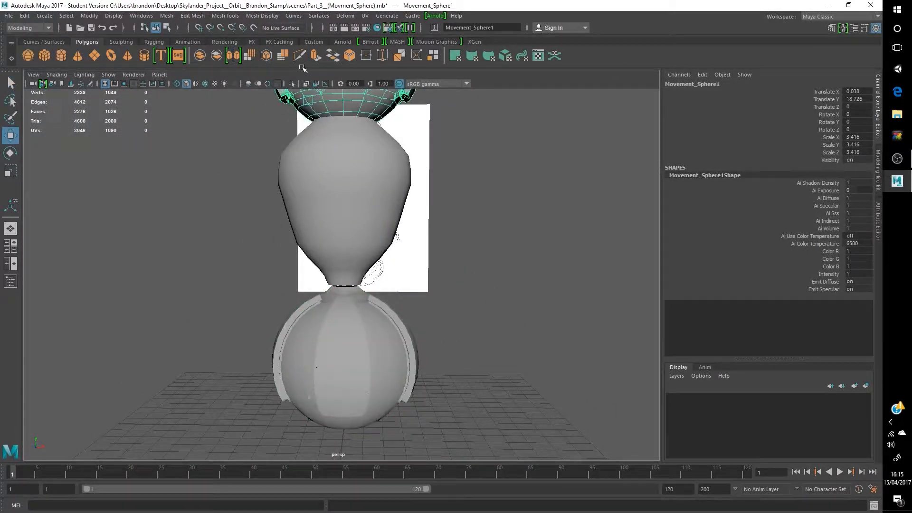
middle_click_drag(306, 114, 324, 313, "alt")
left_click_drag(326, 288, 326, 245)
Step: Try to rotate the sphere copy 180 degrees about Z, and undo the rotation
left_click(10, 153)
left_click_drag(363, 268, 367, 277)
left_click(857, 130)
type("180")
key("Return")
key("ctrl+z")
key("ctrl+z")
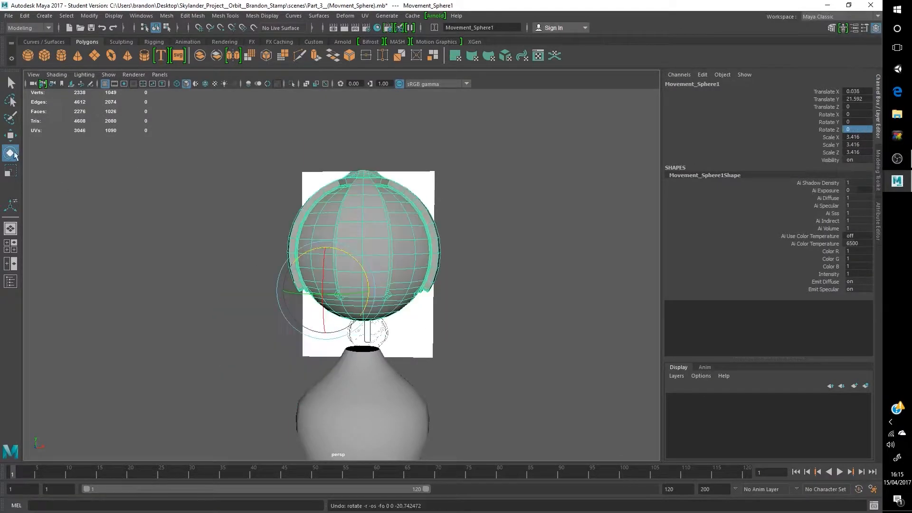
Step: Center the sphere copy's pivot and set its Rotate Z to 180
left_click(89, 15)
left_click(109, 78)
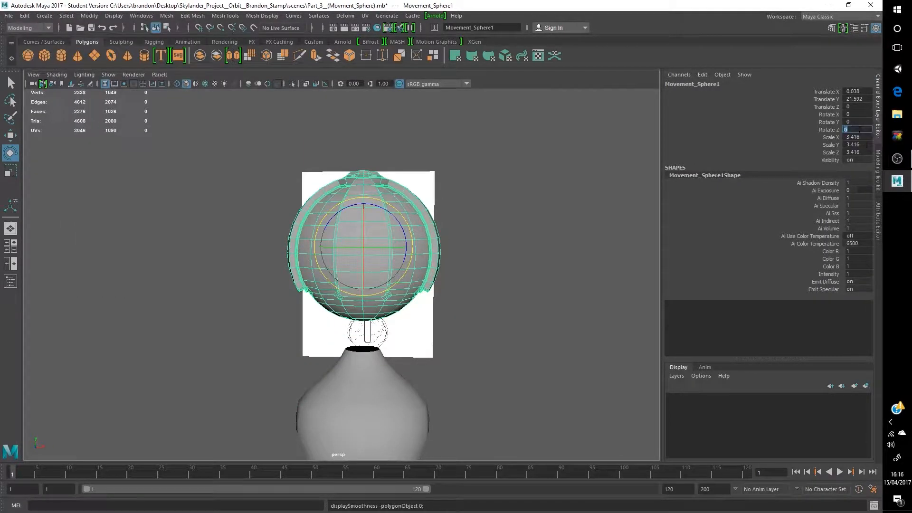
key("space")
key("space")
middle_click_drag(349, 266, 337, 291, "alt")
key("space")
key("space")
scroll(491, 289, "up", 3)
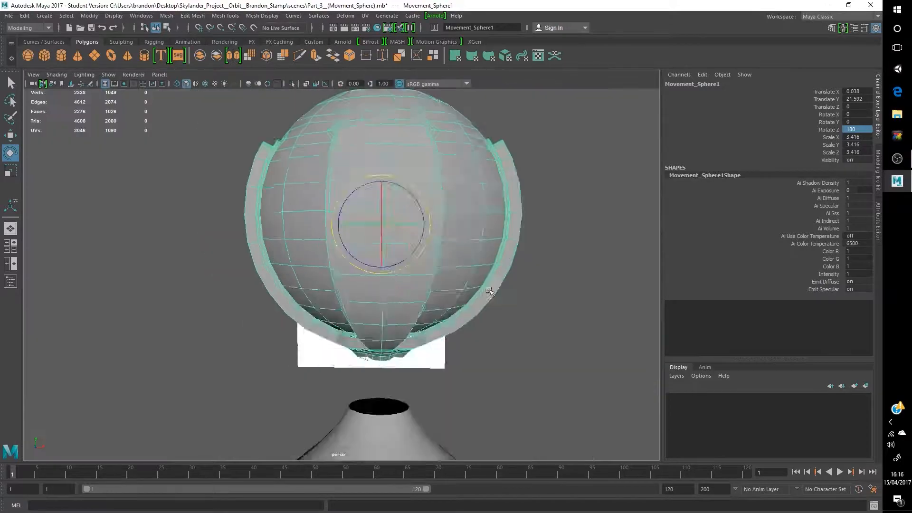
Step: Delete the upper and middle faces of the sphere copy, keeping only its lowest part above the body
scroll(491, 289, "down", 2)
right_click_drag(342, 247, 342, 285)
left_click_drag(476, 370, 205, 119)
key("Delete")
left_click_drag(159, 212, 505, 289)
key("Delete")
left_click_drag(194, 213, 510, 289)
key("Delete")
key("space")
key("space")
key("Delete")
key("space")
key("space")
Step: Select the leftover unwanted faces around the remaining part of the sphere copy and delete them, leaving the flared collar
left_click_drag(415, 347, 387, 304, "alt")
left_click(387, 231)
left_click_drag(387, 231, 451, 190, "alt")
double_click(456, 156, "shift")
left_click(494, 177, "shift")
left_click_drag(494, 228, 427, 285, "alt")
left_click(334, 268, "shift")
left_click(437, 291, "shift")
left_click(412, 330, "shift")
key("Delete")
left_click_drag(412, 330, 361, 295, "alt")
Step: Rename the remaining collar piece as Neck in object mode
key("space")
key("space")
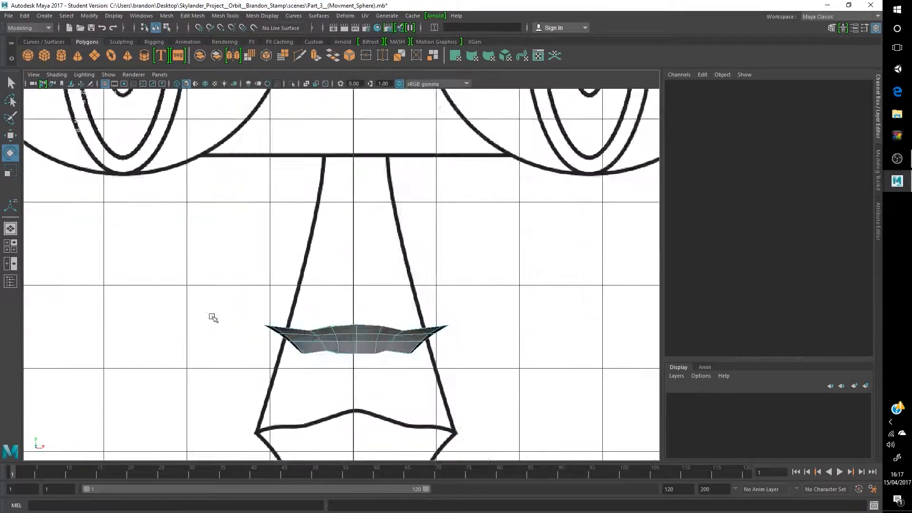
left_click_drag(212, 318, 480, 376)
middle_click_drag(428, 333, 397, 232, "alt")
left_click_drag(512, 27, 382, 30)
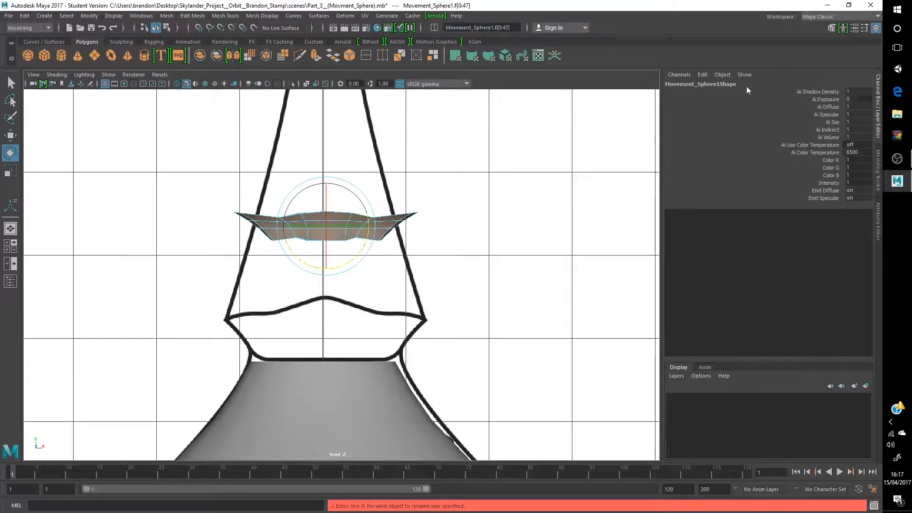
key("F8")
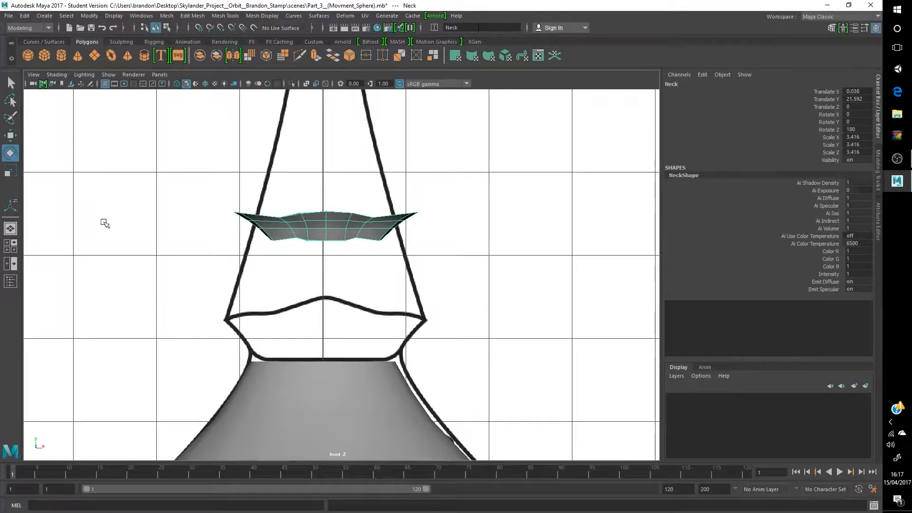
Step: Center the Neck's pivot and lower it onto the top of the body, to a Translate Y of 20.186
key("w")
right_click_drag(287, 225, 328, 213)
scroll(328, 228, "down", 10)
left_click(337, 259)
scroll(337, 259, "up", 4)
left_click(335, 263)
left_click(141, 16)
mouse_move(89, 15)
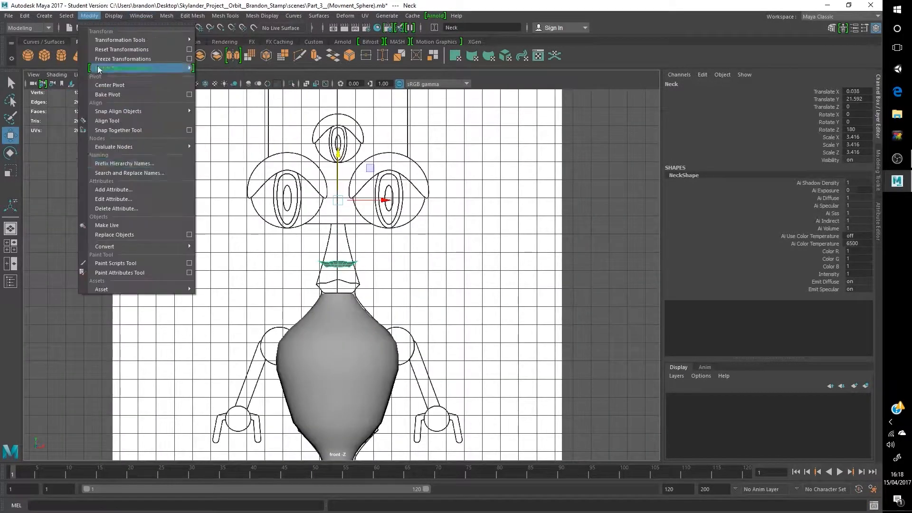
left_click(103, 85)
scroll(327, 214, "up", 5)
left_click_drag(324, 294, 323, 299)
scroll(328, 313, "up", 5)
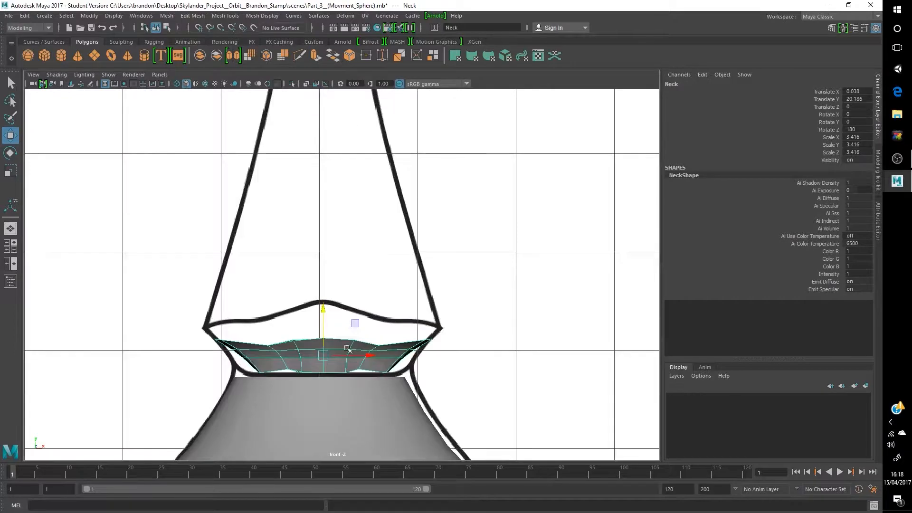
Step: Extrude the neck's upper border edge loop with an offset of 0.2 and a thickness near zero
right_click_drag(347, 353, 347, 323)
double_click(334, 352)
left_click(316, 56)
left_click_drag(214, 367, 198, 367)
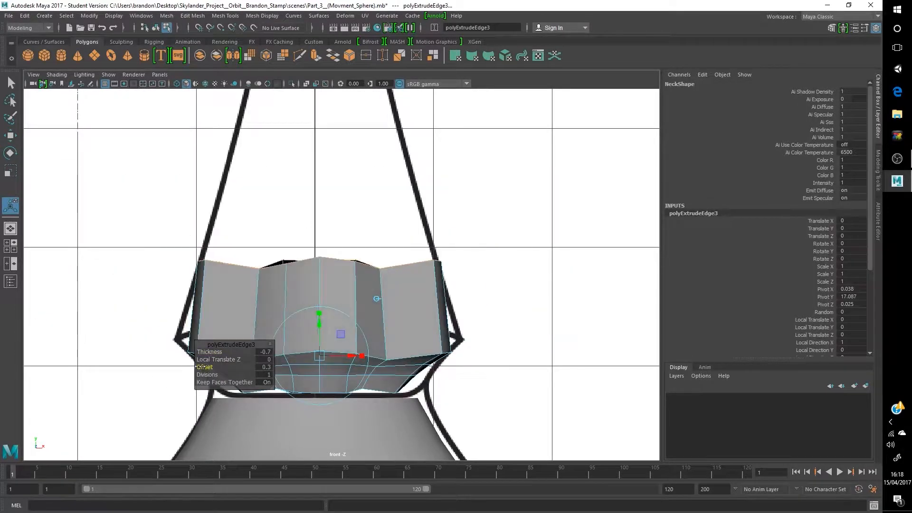
key("space")
key("space")
middle_click_drag(438, 341, 349, 190, "alt")
left_click_drag(209, 351, 201, 367)
key("space")
key("space")
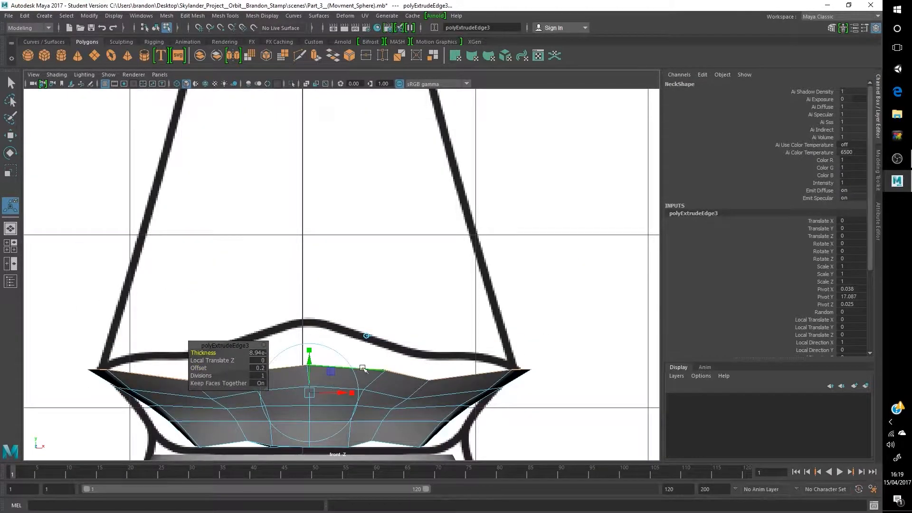
Step: Return the neck to object mode and stretch it vertically toward the reference's collar outline
middle_click_drag(316, 424, 342, 364, "alt")
right_click_drag(203, 318, 239, 293)
key("r")
left_click_drag(332, 378, 330, 399)
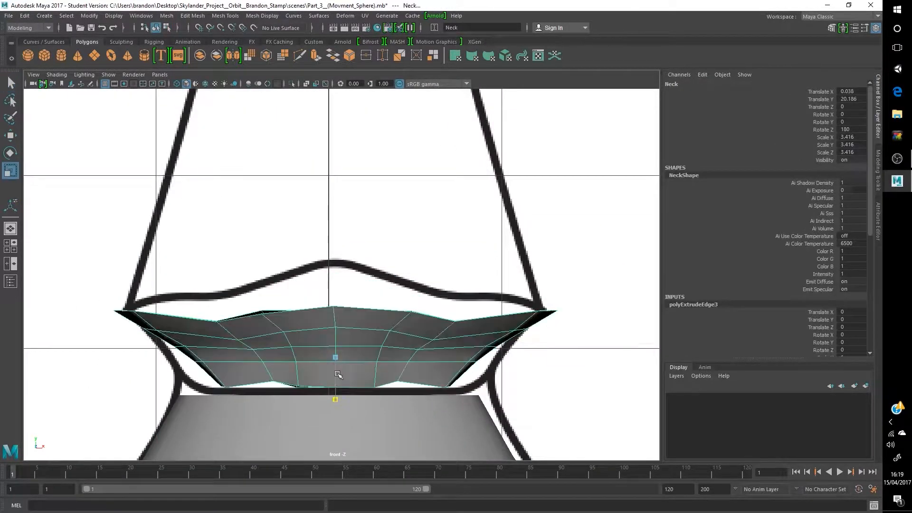
right_click_drag(401, 229, 408, 267)
left_click(411, 269)
Step: Select the movement sphere's top border edge loop and lower it slightly beneath the body's bottom opening
key("space")
scroll(499, 313, "down", 6)
key("space")
scroll(456, 283, "up", 8)
left_click_drag(456, 282, 366, 272, "alt")
scroll(361, 280, "down", 5)
left_click(354, 285)
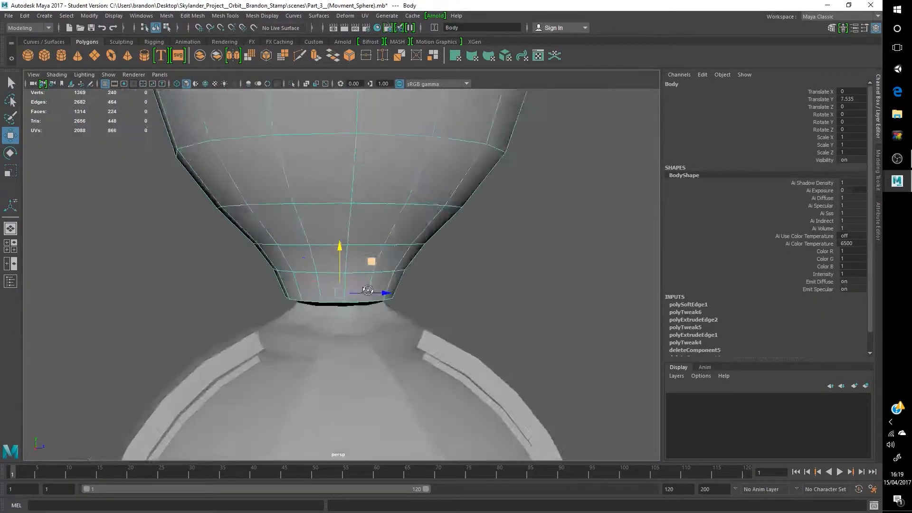
scroll(349, 328, "up", 5)
right_click_drag(338, 369, 341, 340)
double_click(354, 342)
key("r")
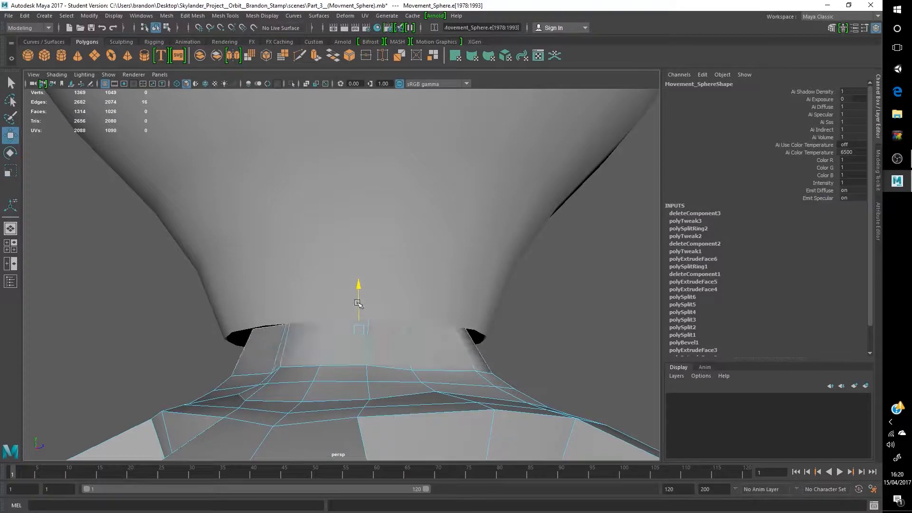
left_click_drag(357, 302, 358, 308)
scroll(507, 305, "down", 5)
Step: Reselect the movement sphere's top edges, lower them further, and fine-tune their height against the reference with X-ray shading on
left_click(409, 290)
scroll(421, 351, "up", 5)
right_click_drag(422, 357, 421, 330)
double_click(418, 351)
left_click_drag(356, 322, 356, 342)
key("space")
key("space")
scroll(195, 353, "down", 5)
left_click(307, 83)
left_click_drag(336, 267, 336, 259)
Step: Select the upper edge loops of the movement sphere's collar and raise them to the body's bottom edge
right_click_drag(316, 340, 316, 311)
scroll(313, 328, "up", 5)
middle_click_drag(312, 380, 303, 346, "alt")
scroll(303, 347, "up", 2)
double_click(305, 309)
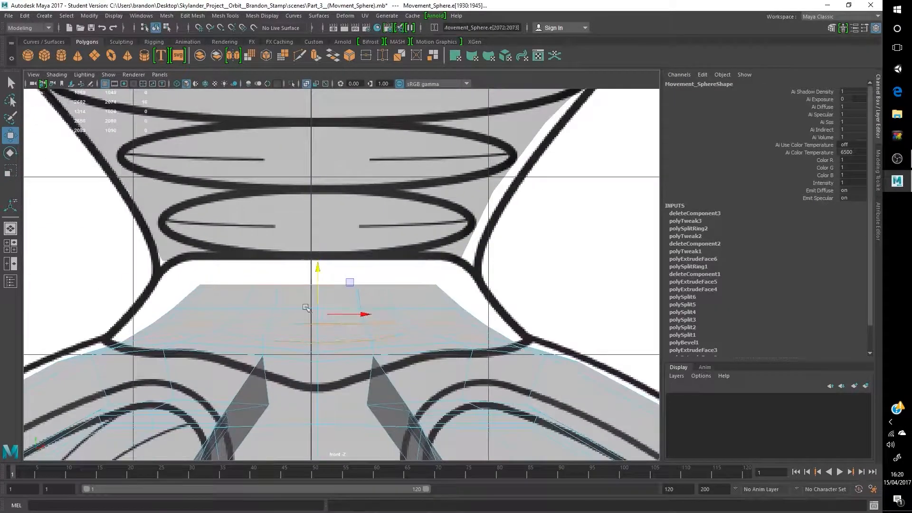
key("space")
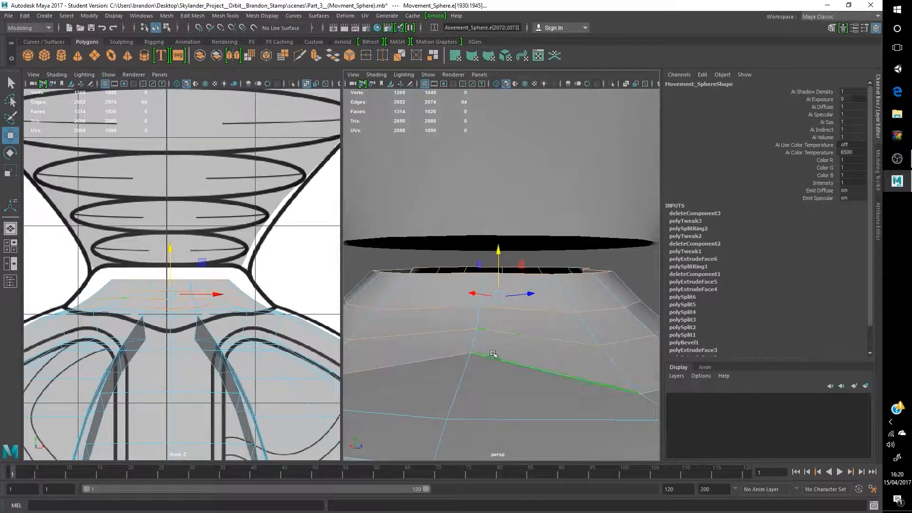
key("ctrl+z")
key("r")
key("w")
left_click_drag(170, 275, 170, 258)
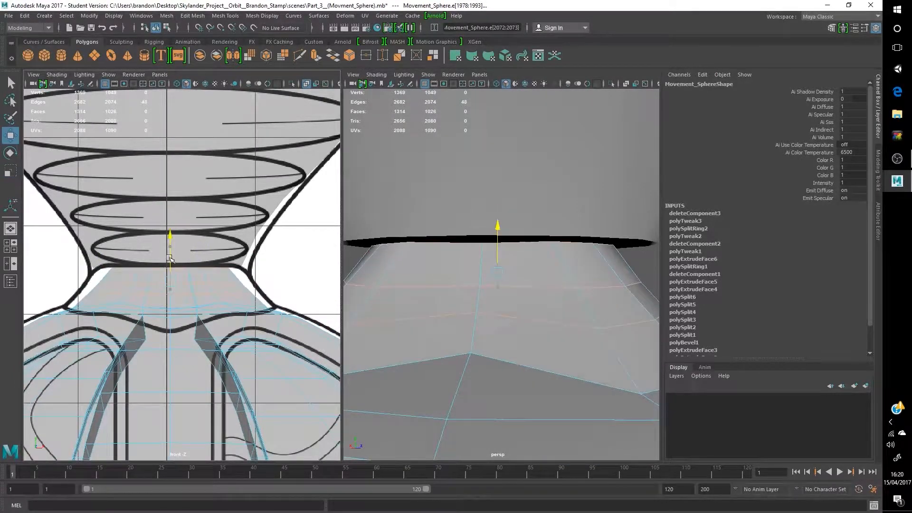
Step: Examine the joint between the movement sphere and the body from several sides and return to object mode
key("space")
scroll(387, 320, "up", 3)
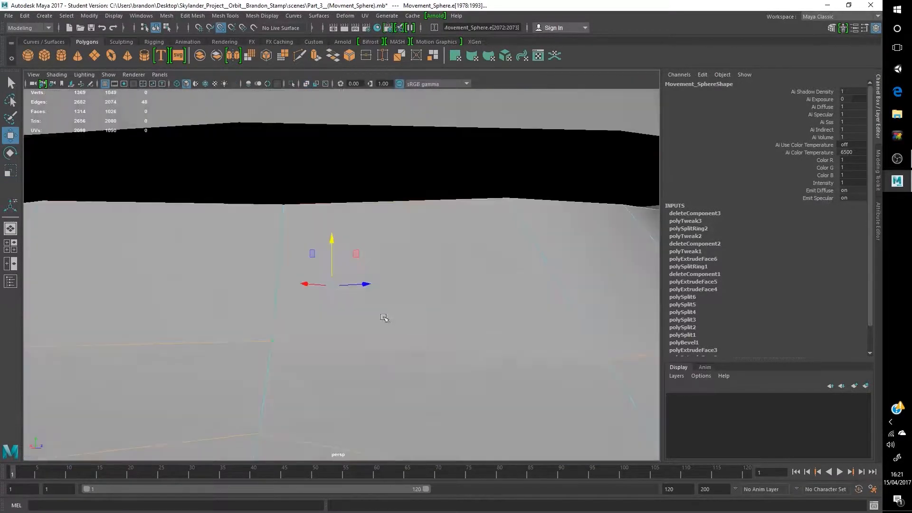
scroll(386, 320, "down", 5)
left_click_drag(333, 207, 565, 248, "alt")
left_click(566, 248)
scroll(565, 248, "down", 10)
right_click_drag(338, 230, 406, 230)
scroll(318, 127, "up", 5)
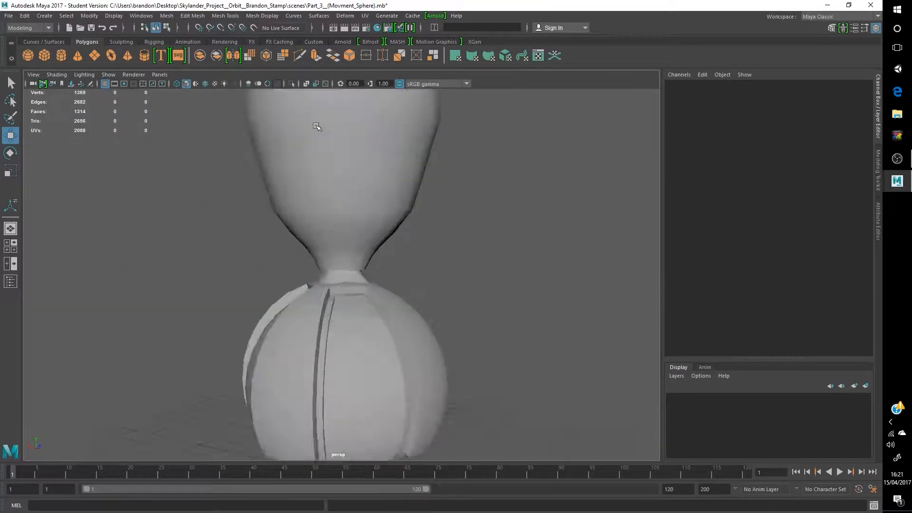
Step: Zoom in on the top of the model in the front view and select an edge loop there
left_click(317, 127)
key("space")
key("space")
scroll(385, 266, "up", 2)
middle_click_drag(392, 225, 385, 300, "alt")
scroll(385, 301, "up", 10)
middle_click_drag(285, 257, 366, 289, "alt")
left_click(366, 289)
right_click_drag(327, 264, 327, 233)
double_click(327, 299)
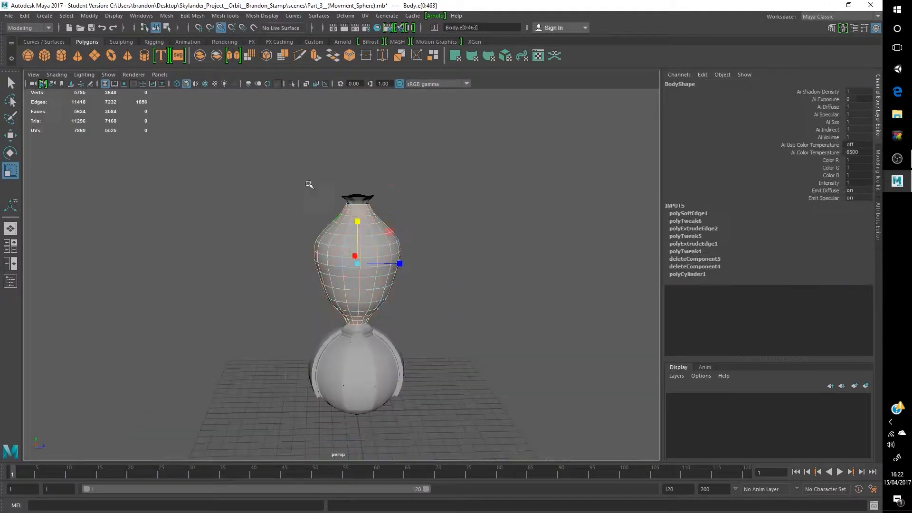
Step: Inspect the smoothed model, and select the edge loops in the upper part of the neck
left_click(363, 196)
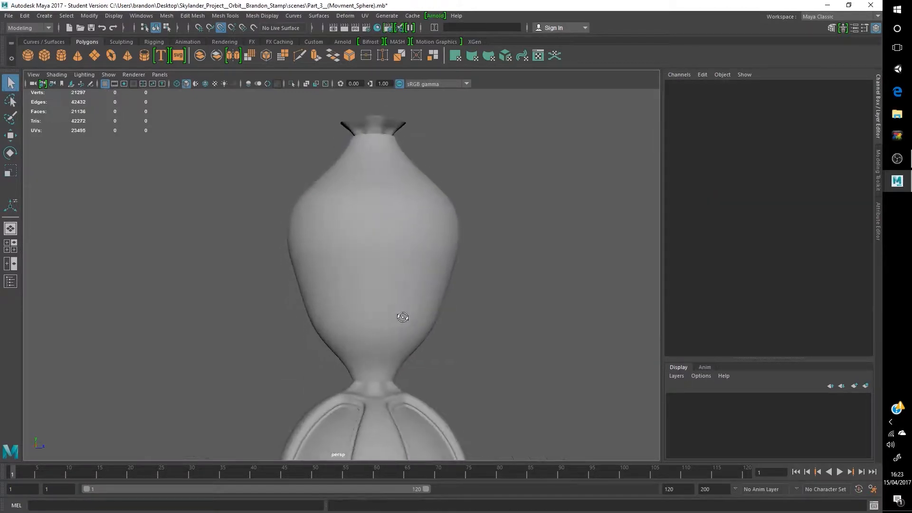
right_click_drag(403, 318, 424, 265, "alt")
left_click_drag(424, 265, 450, 288, "alt")
right_click_drag(449, 289, 383, 313, "alt")
left_click_drag(383, 313, 466, 330, "alt")
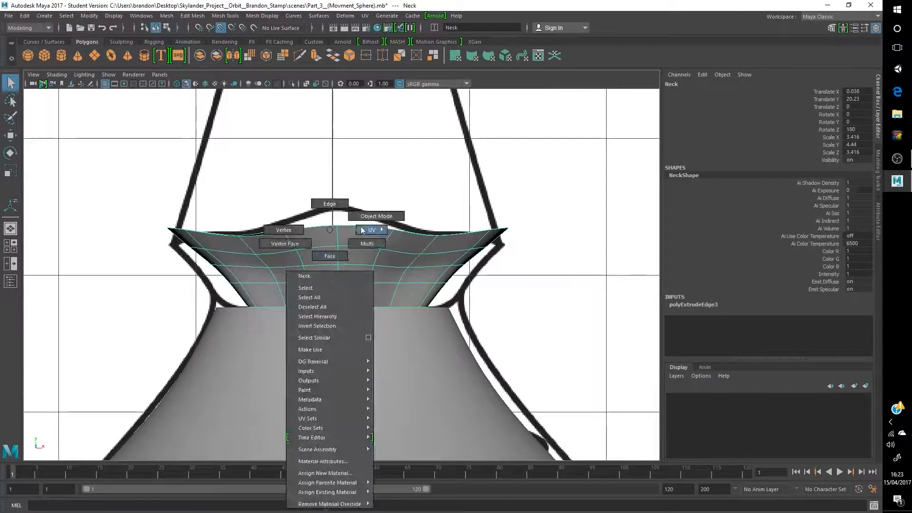
left_click(311, 223)
key("r")
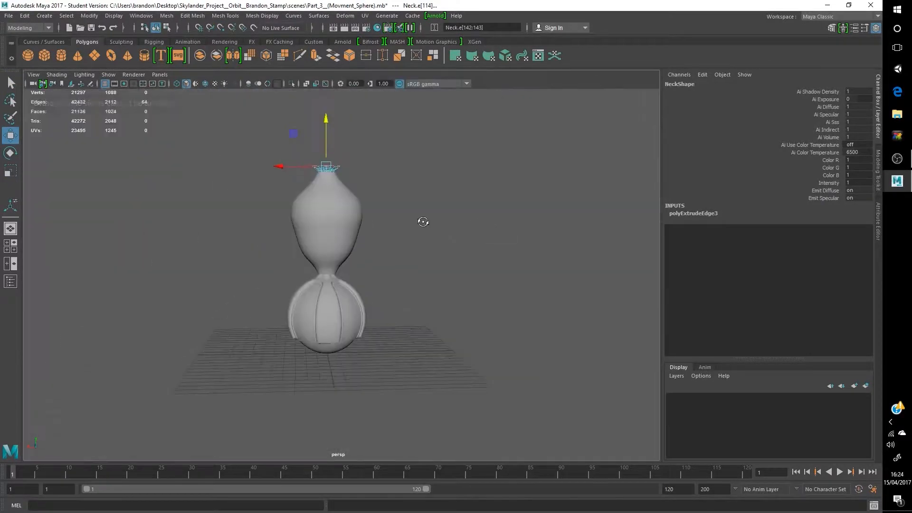
Step: Show the body and movement sphere without smoothing and set up face selection at the joint between them
right_click_drag(422, 220, 241, 289, "alt")
left_click_drag(240, 289, 351, 253, "alt")
right_click_drag(350, 252, 223, 224, "alt")
left_click_drag(223, 223, 362, 269)
key("1")
right_click_drag(363, 269, 345, 333, "alt")
left_click(366, 256)
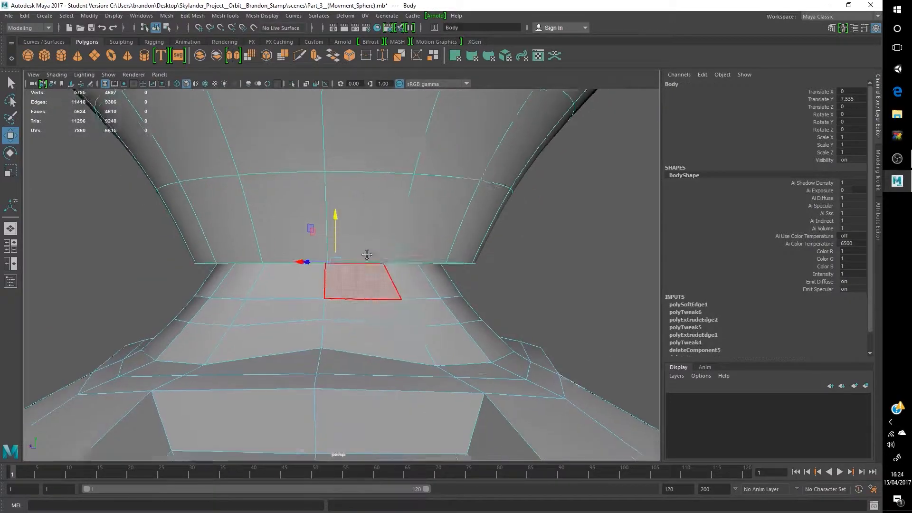
left_click(365, 263)
Step: Delete the face loops that form the movement sphere's collar below the body, including the leftover strips
left_click_drag(307, 270, 340, 232, "alt")
double_click(336, 299, "shift")
left_click(447, 286)
double_click(501, 281, "shift")
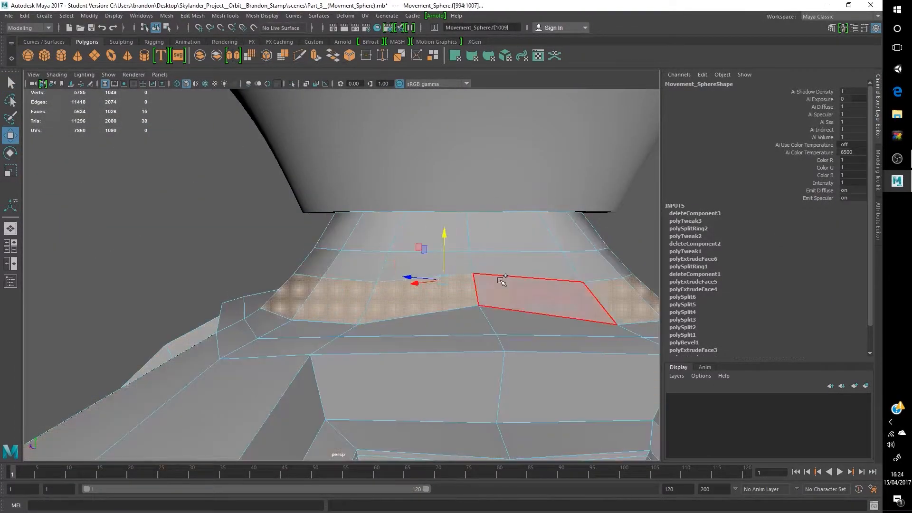
left_click_drag(594, 270, 387, 285, "alt")
double_click(386, 285, "shift")
left_click(513, 223)
left_click_drag(513, 223, 370, 318, "alt")
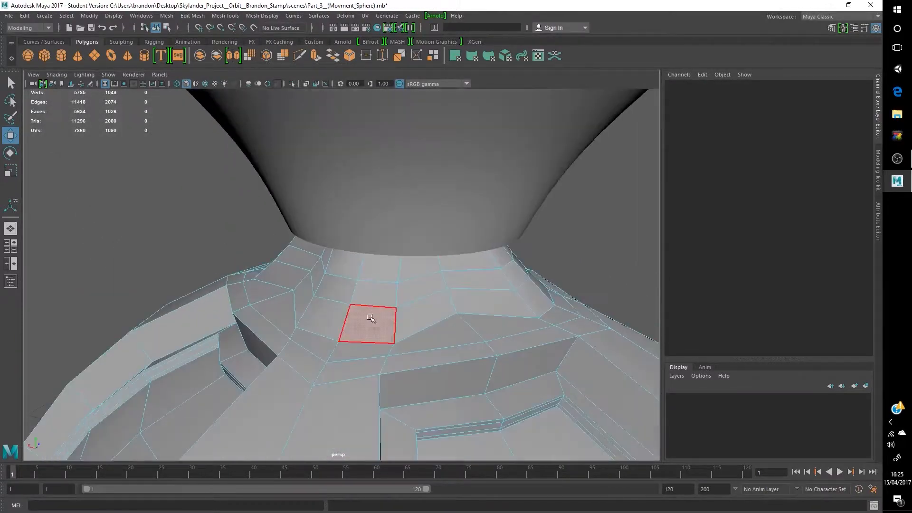
double_click(370, 313)
key("Delete")
double_click(301, 265)
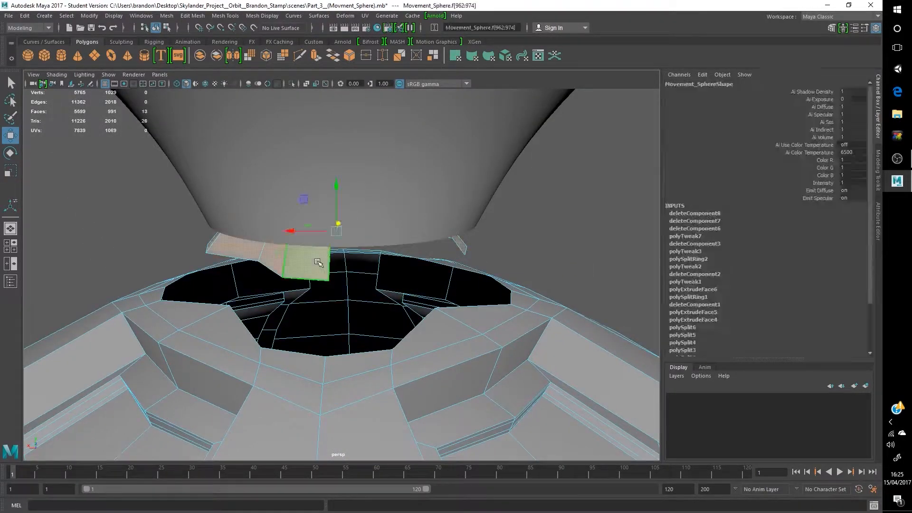
key("Delete")
Step: Select vertices around the rim of the movement sphere's top opening for scaling
left_click_drag(301, 264, 327, 276, "alt")
scroll(328, 276, "up", 5)
right_click_drag(351, 231, 308, 231)
left_click(370, 199)
left_click(276, 204, "shift")
left_click(333, 223, "shift")
mouse_move(332, 209)
left_mouse_down("alt")
mouse_move(361, 247)
mouse_move(386, 242)
mouse_move(333, 223)
left_mouse_up("alt")
key("r")
left_click_drag(271, 211, 154, 251, "alt")
left_click(154, 251, "shift")
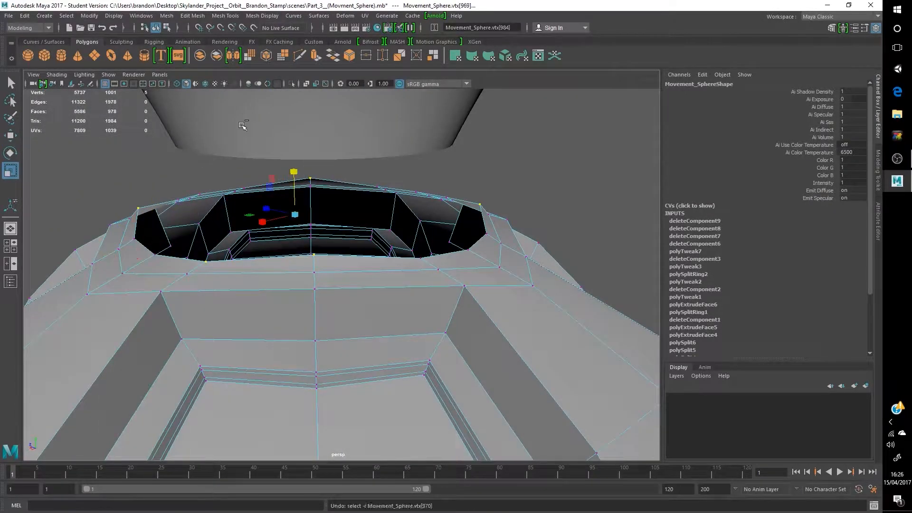
left_click_drag(195, 252, 209, 270, "alt")
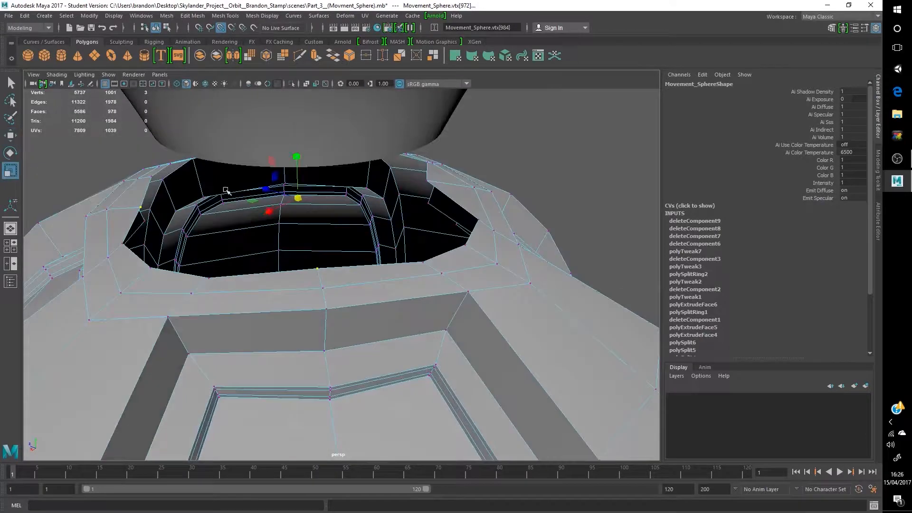
Step: Close the movement sphere's top opening by merging its border edge loop to the centre
left_click_drag(233, 216, 254, 185, "alt")
right_click_drag(251, 289, 251, 252)
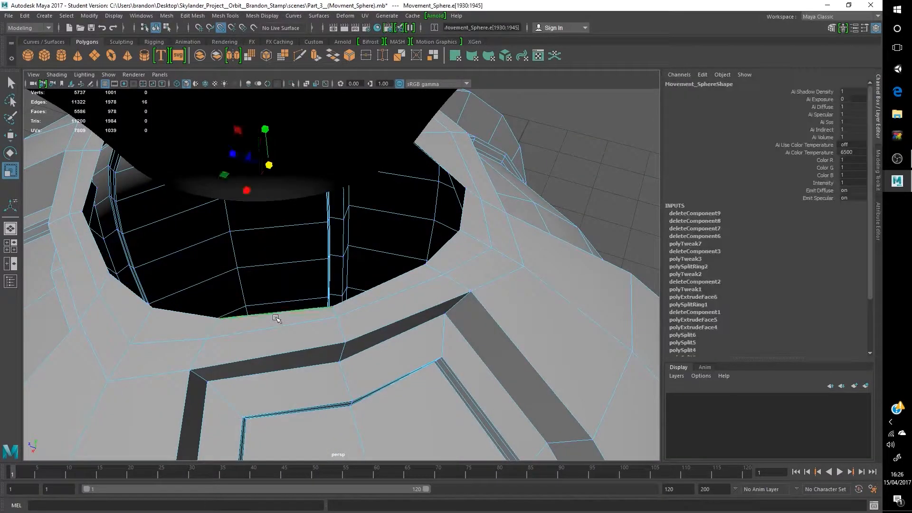
double_click(278, 314)
left_click(167, 16)
mouse_move(193, 16)
left_click(211, 116)
left_click_drag(266, 247, 323, 190, "alt")
left_click(452, 209)
scroll(306, 230, "down", 4)
scroll(306, 230, "up", 5)
left_click_drag(306, 231, 266, 267, "alt")
left_click(234, 218)
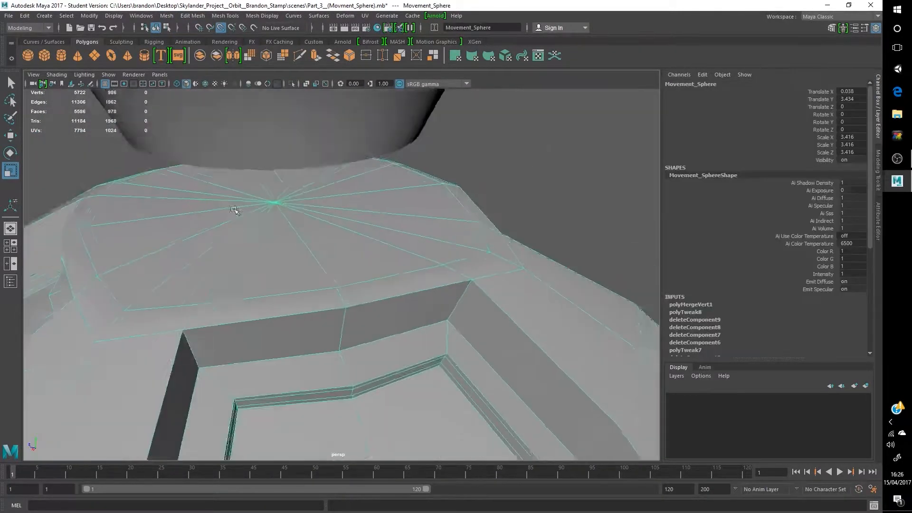
Step: Chamfer the movement sphere's top centre vertex with a width of 0.65 and delete the resulting face
right_click_drag(234, 218, 194, 218)
left_click(315, 209)
left_click_drag(316, 210, 361, 228, "alt")
key("q")
right_click(396, 235, "shift")
left_click_drag(200, 354, 224, 354)
left_click_drag(266, 304, 271, 264, "alt")
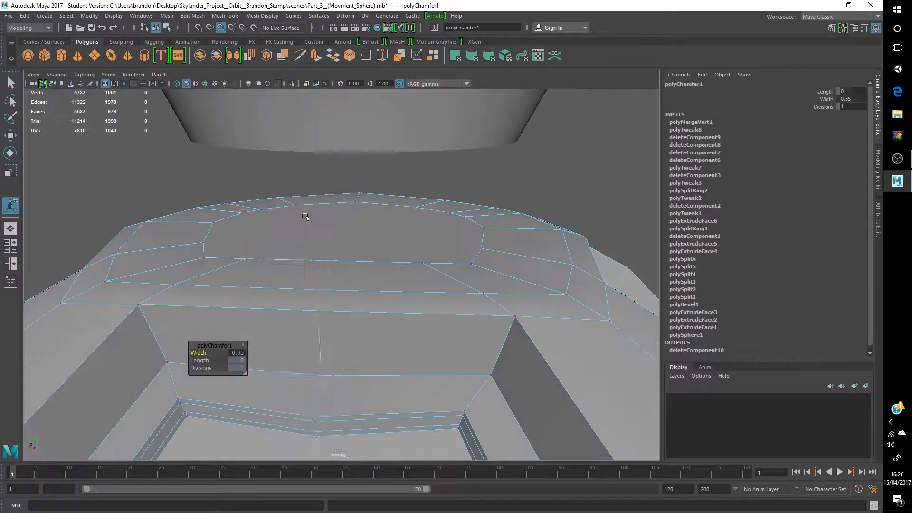
right_click_drag(271, 264, 271, 297)
left_click(347, 237)
key("Delete")
Step: Combine the body and the movement sphere into one mesh
left_click(384, 158)
left_click(366, 285, "shift")
left_click(225, 15)
mouse_move(167, 16)
left_click(179, 50)
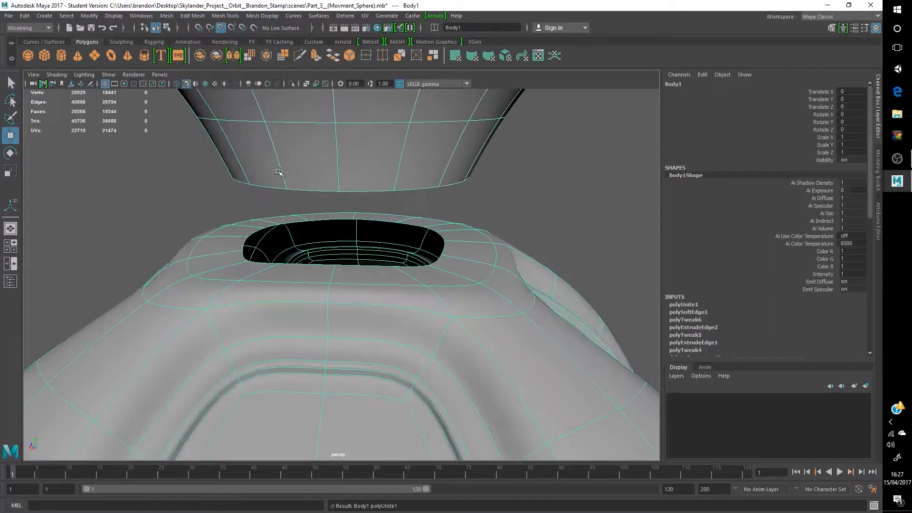
Step: Bridge the body's bottom border loop to the movement sphere's top border loop with 2 divisions
key("1")
right_click_drag(321, 230, 320, 204)
double_click(307, 265)
double_click(311, 191, "shift")
left_click(193, 16)
left_click(199, 59)
left_click_drag(294, 214, 337, 211, "alt")
left_click_drag(208, 353, 204, 353)
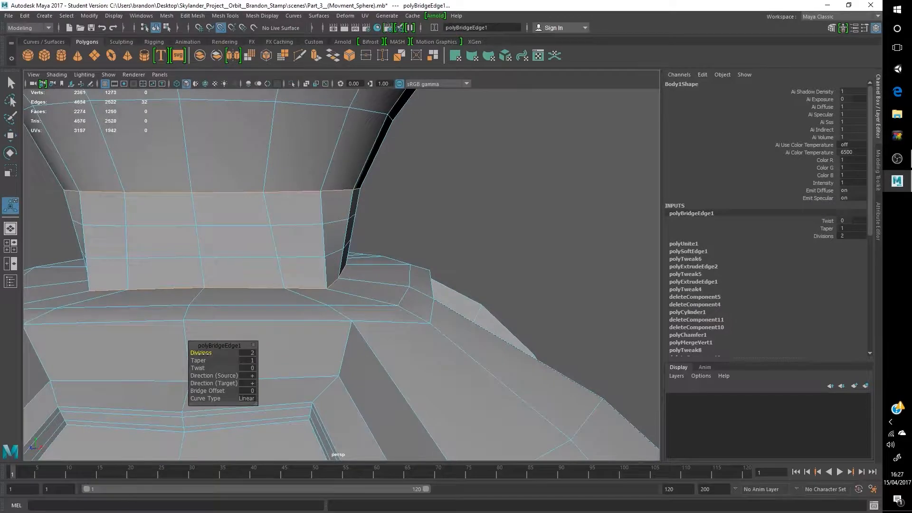
left_click_drag(294, 285, 340, 284, "alt")
left_click(248, 353)
type("2")
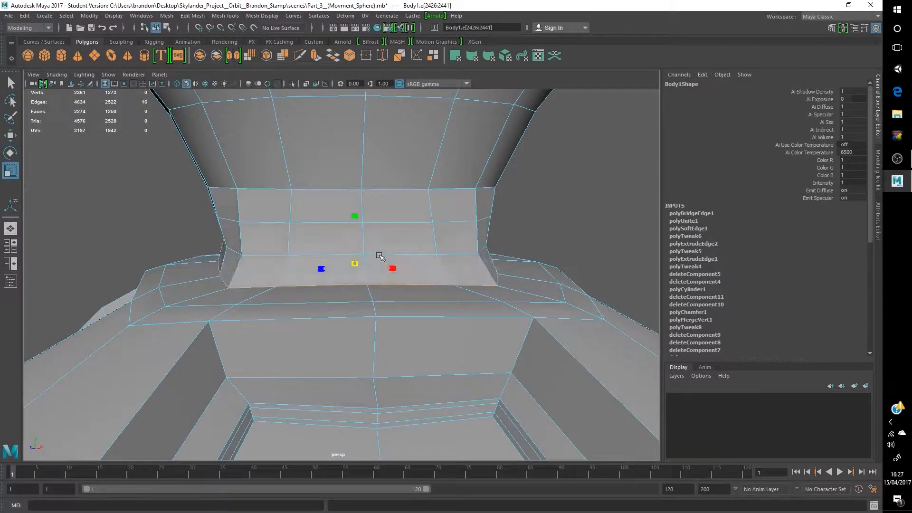
Step: Examine the bridged joint without smoothing and return to object mode
right_click_drag(362, 229, 419, 217)
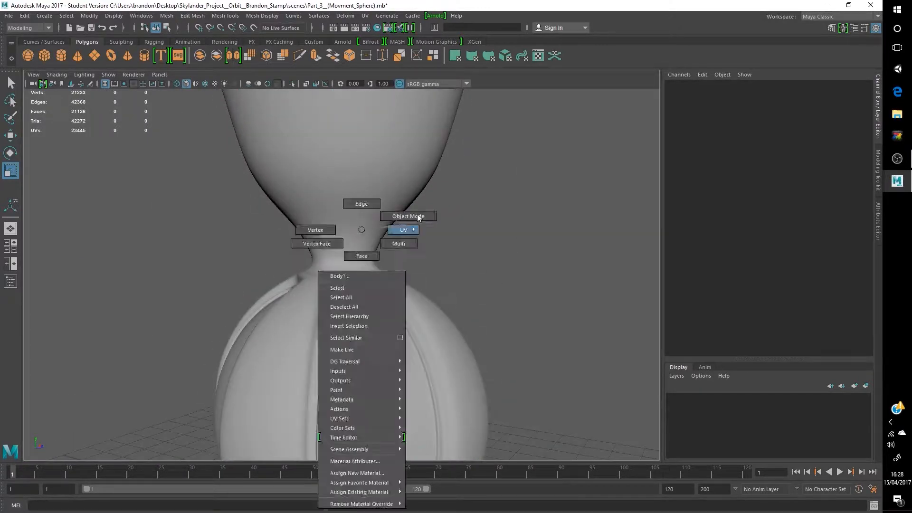
key("1")
left_click_drag(380, 247, 409, 252, "alt")
right_click_drag(381, 262, 427, 216)
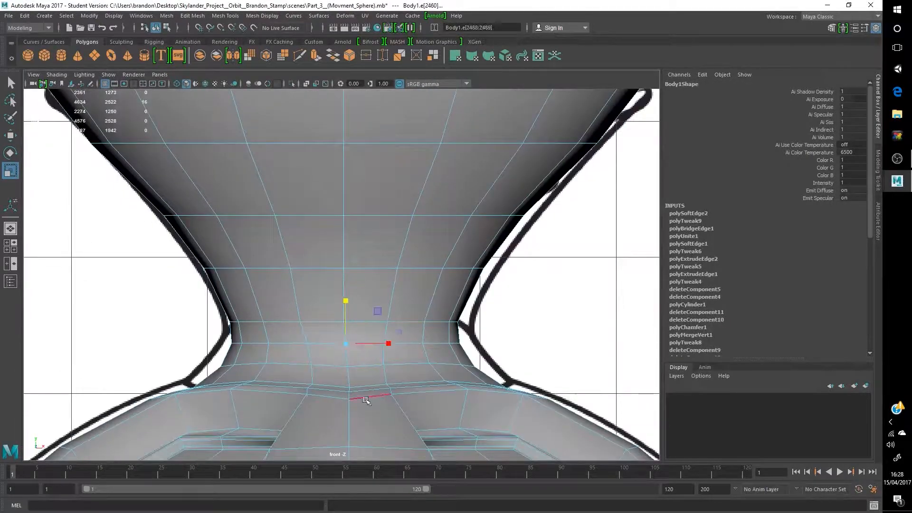
Step: Adjust the edge loop at the joint vertically in the front view and select the loop nearer the sphere
left_click_drag(349, 292, 348, 300)
left_click(306, 84)
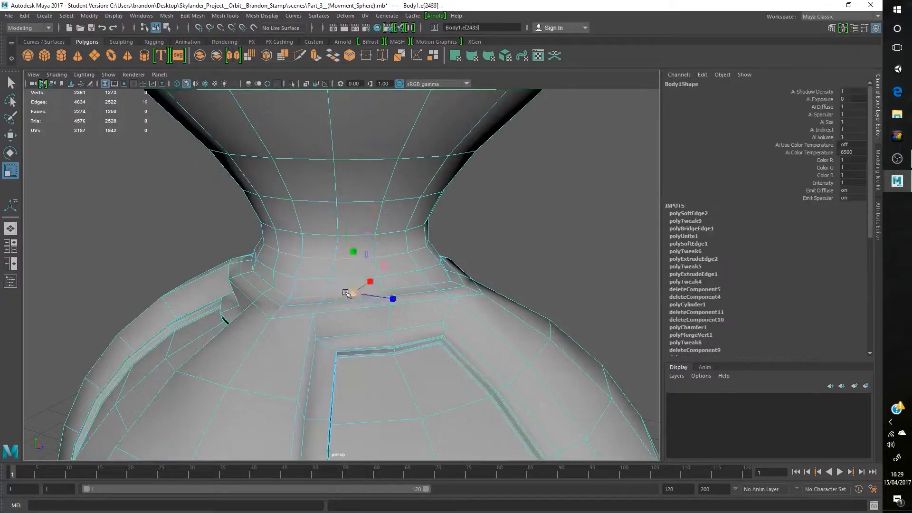
double_click(346, 293)
left_click(195, 16)
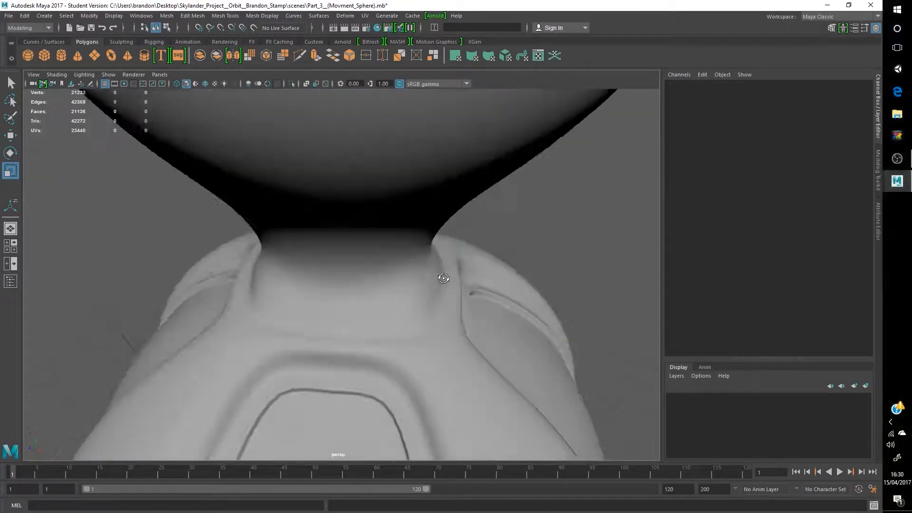
right_click_drag(315, 230, 336, 231)
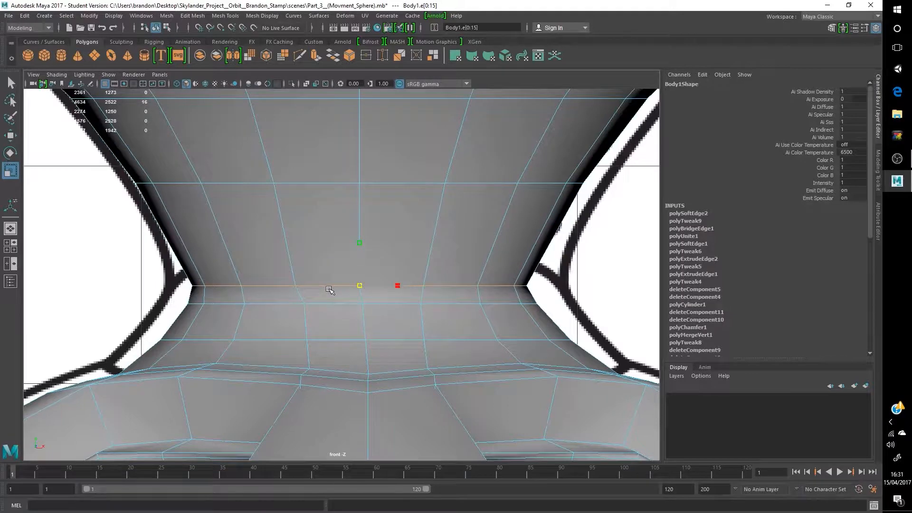
Step: Examine the smoothed joint between the body and the movement sphere from several angles and distances
key("space")
key("space")
left_click_drag(415, 232, 398, 224, "alt")
scroll(324, 277, "up", 4)
scroll(324, 277, "down", 8)
left_click_drag(324, 277, 432, 252, "alt")
right_click_drag(432, 252, 459, 233)
key("3")
left_click(459, 238)
scroll(363, 279, "up", 4)
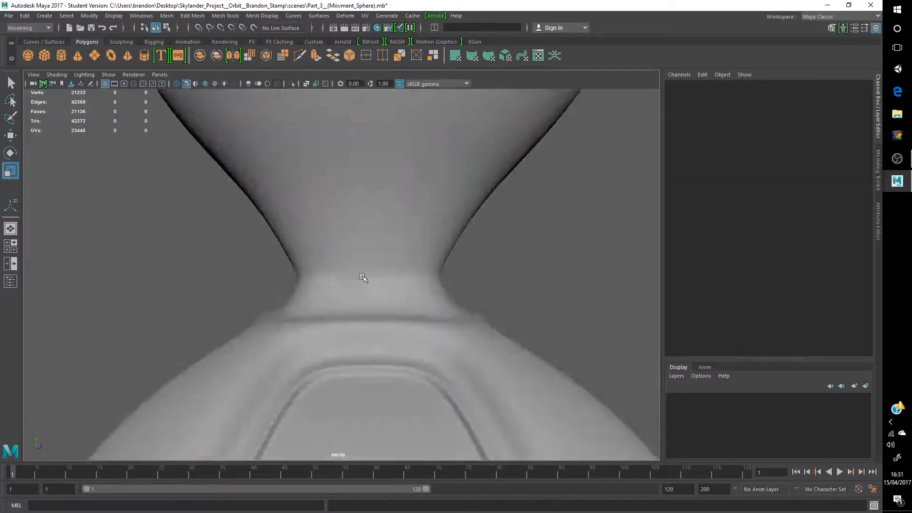
left_click(362, 279)
scroll(365, 157, "down", 7)
left_click(408, 266)
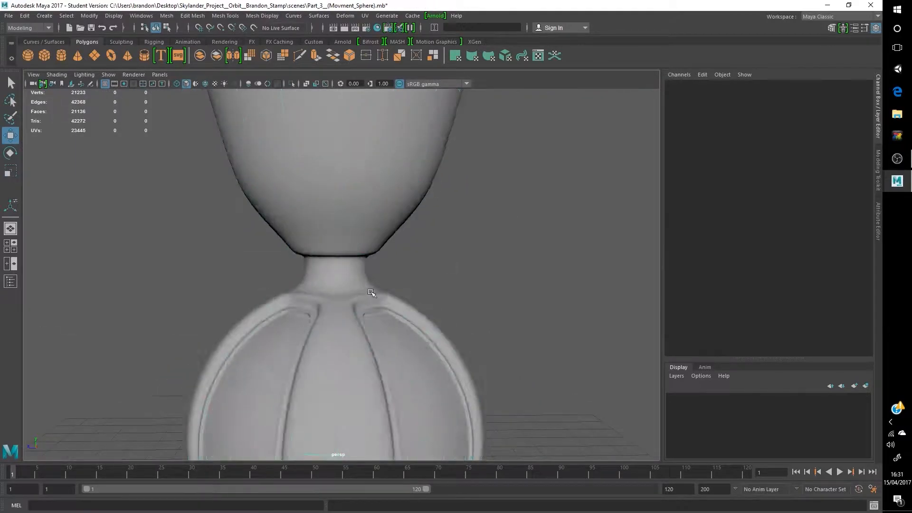
Step: Raise the edge loop under the body's bottom edge slightly on the unsmoothed mesh and return to object mode
left_click(373, 295)
key("1")
left_click_drag(372, 295, 356, 252, "alt")
left_click(423, 251)
scroll(309, 259, "up", 5)
left_click(300, 255)
left_click_drag(291, 254, 341, 237, "alt")
right_click_drag(342, 173, 343, 148)
double_click(380, 174)
left_click_drag(358, 171, 358, 166)
right_click_drag(485, 202, 513, 183)
left_click(513, 184)
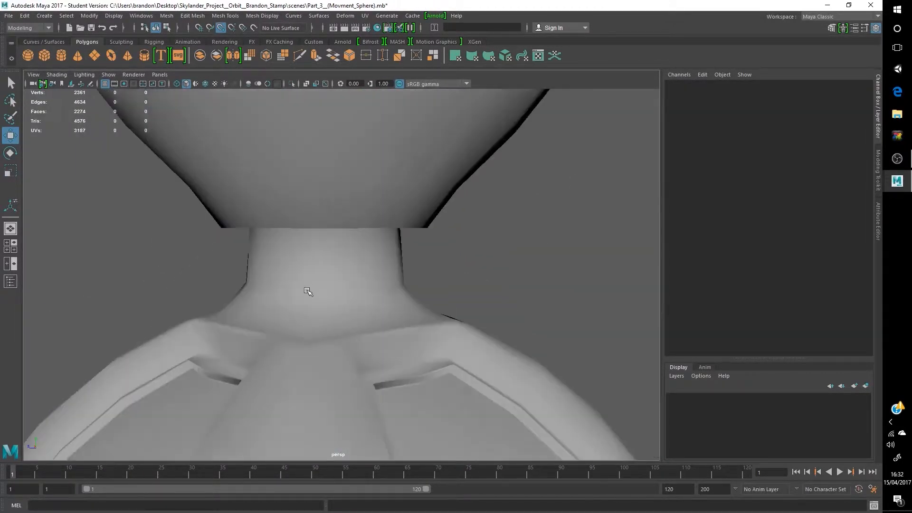
Step: Insert an edge loop around the joint just below the body and return to object mode
left_click(308, 291)
scroll(308, 291, "up", 5)
left_click(225, 15)
left_click(242, 77)
left_click(303, 232)
right_click_drag(345, 242, 373, 227)
left_click(523, 223)
Step: Select the three edge loops around the joint and lower them slightly
left_click(297, 300)
left_click_drag(297, 299, 333, 285, "alt")
left_click(323, 278)
right_click_drag(329, 228, 330, 205)
key("ctrl+z")
scroll(322, 319, "down", 4)
left_click_drag(321, 303, 366, 326)
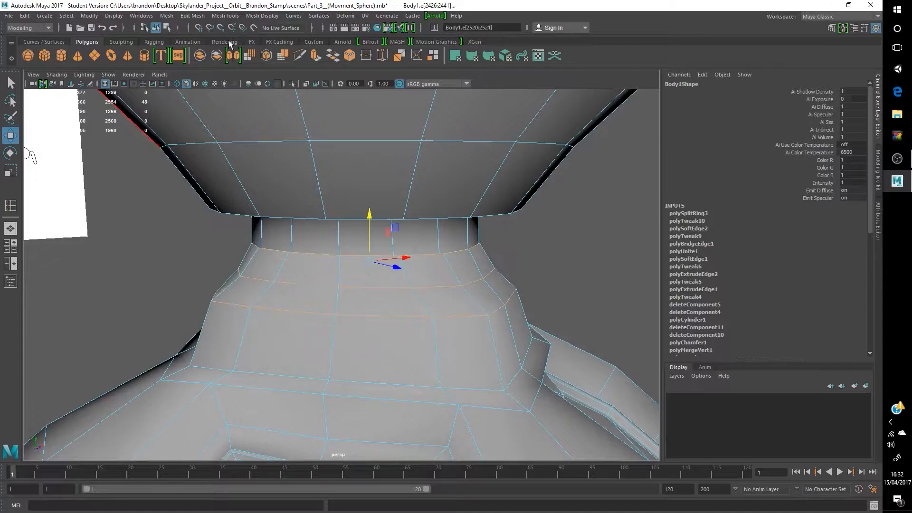
left_click_drag(368, 259, 369, 265)
left_click_drag(376, 271, 503, 290, "alt")
left_click(503, 290)
Step: Select the horizontal edge loops along the joint down to its flared base and return to object mode
double_click(287, 241)
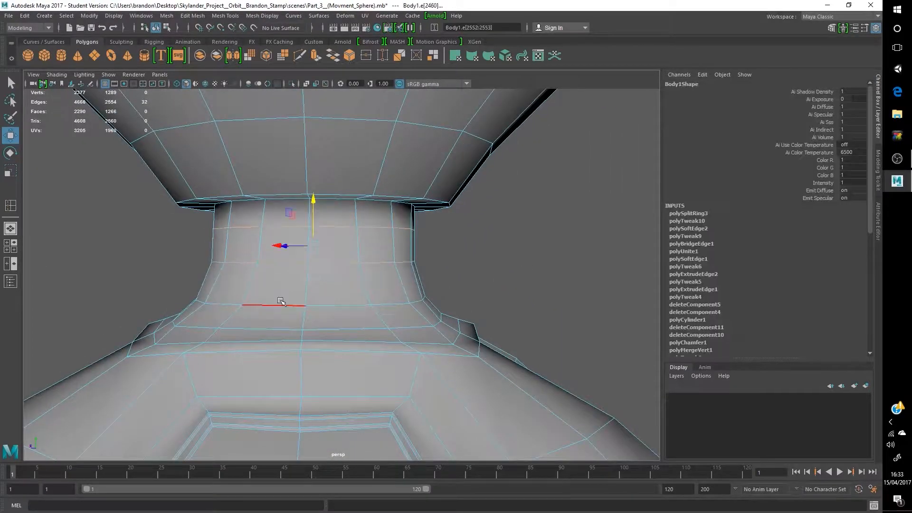
double_click(279, 303)
scroll(403, 262, "down", 5)
right_click_drag(404, 261, 430, 247)
left_click(430, 256)
Step: Inspect the shape of the reworked joint from the side and from farther away
scroll(293, 287, "up", 3)
left_click(293, 287)
left_click_drag(293, 287, 501, 285, "alt")
key("space")
key("space")
scroll(314, 285, "down", 5)
left_click(498, 285)
left_click(464, 267)
scroll(464, 266, "down", 10)
Step: Select all faces on one side of the combined body's centre line in the front view and delete them
key("space")
key("space")
scroll(368, 336, "up", 3)
left_click(369, 336)
right_click_drag(368, 336, 368, 375)
left_click_drag(478, 424, 347, 105)
scroll(387, 302, "up", 6)
key("Delete")
Step: Remove the leftover faces past the centre line at the joint of the halved body
scroll(387, 301, "down", 4)
key("space")
left_click_drag(560, 281, 513, 237, "alt")
double_click(512, 232)
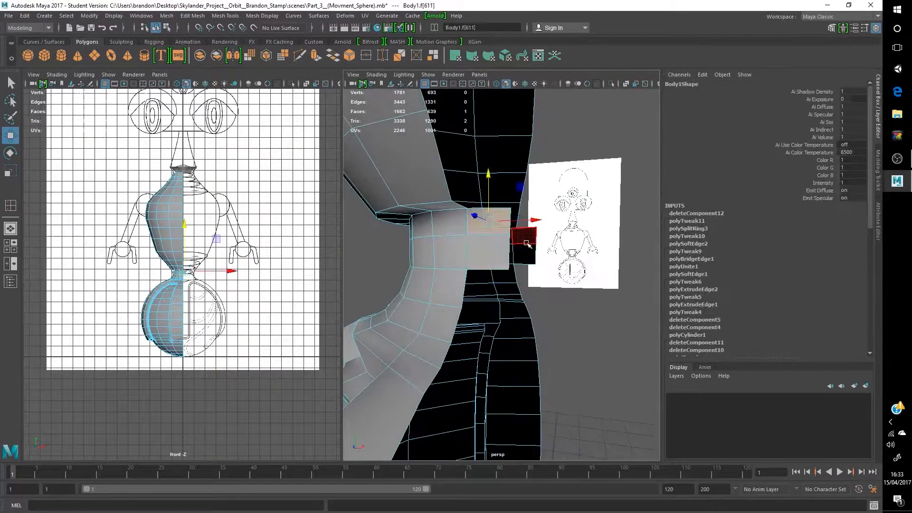
scroll(520, 291, "down", 10)
scroll(520, 290, "up", 10)
Step: Try to mirror the half body with Cut Geometry on, World axis position and the Z axis
right_click_drag(442, 252, 465, 235)
left_click(465, 234)
left_click(201, 17)
mouse_move(167, 16)
left_click(249, 135)
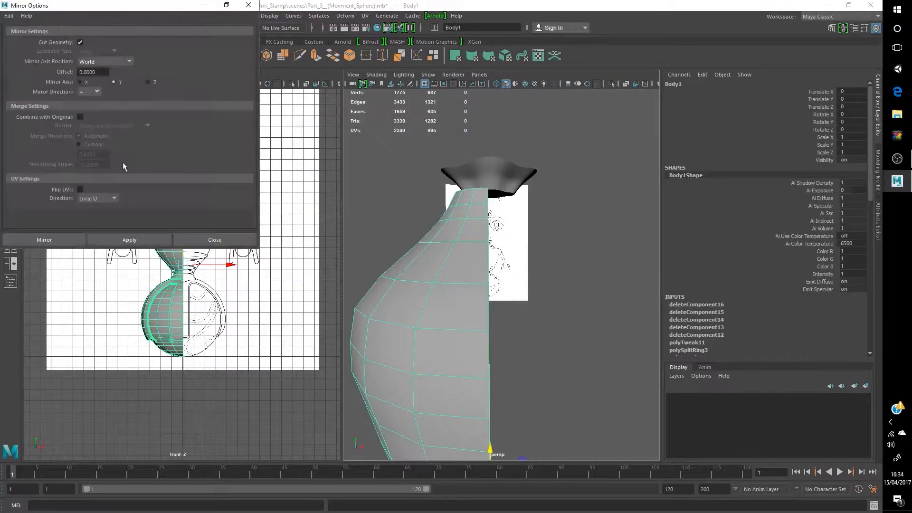
left_click_drag(151, 8, 682, 235)
left_click(624, 387)
left_click_drag(613, 228, 677, 228)
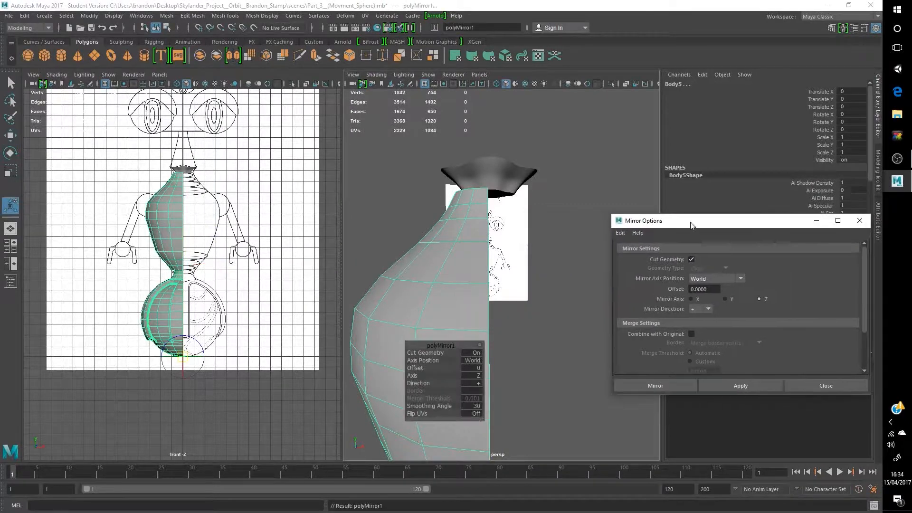
left_click(471, 376)
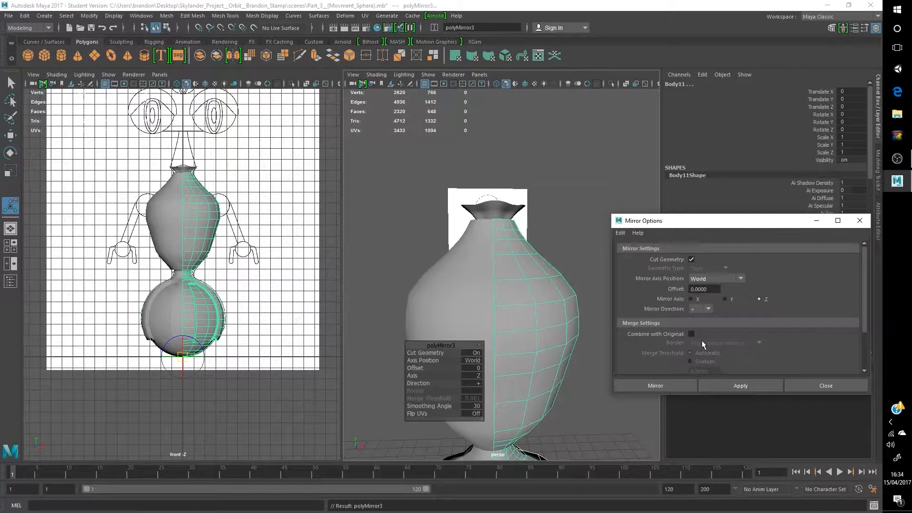
Step: Close the mirror options and undo the mirroring of the half body
left_click(826, 386)
key("ctrl+z")
key("ctrl+z")
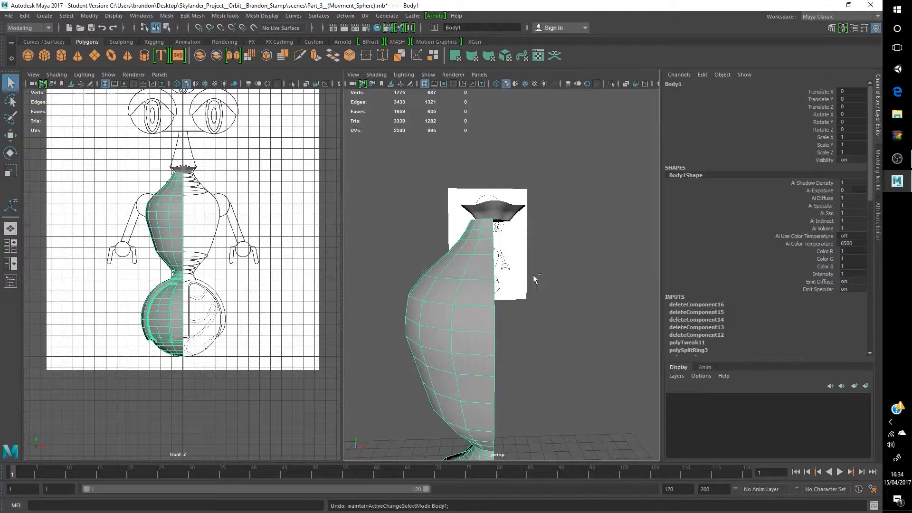
Step: Mirror the half body across the world Z axis in the negative direction, with Cut Geometry, Combine with Original and Merge border vertices
left_click_drag(533, 279, 471, 307, "alt")
scroll(472, 307, "up", 5)
scroll(471, 307, "down", 10)
scroll(475, 275, "up", 10)
right_click_drag(475, 228, 514, 214)
left_click(166, 16)
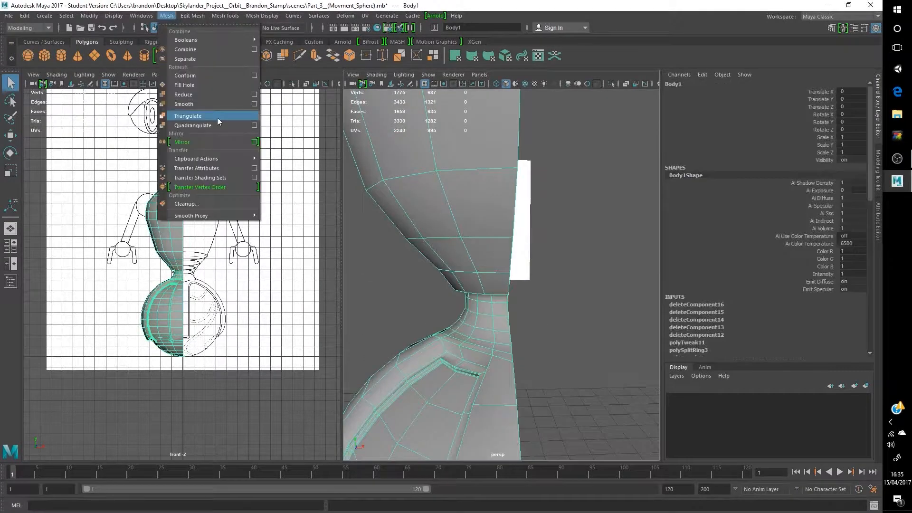
left_click(255, 141)
left_click(701, 309)
left_click(740, 456)
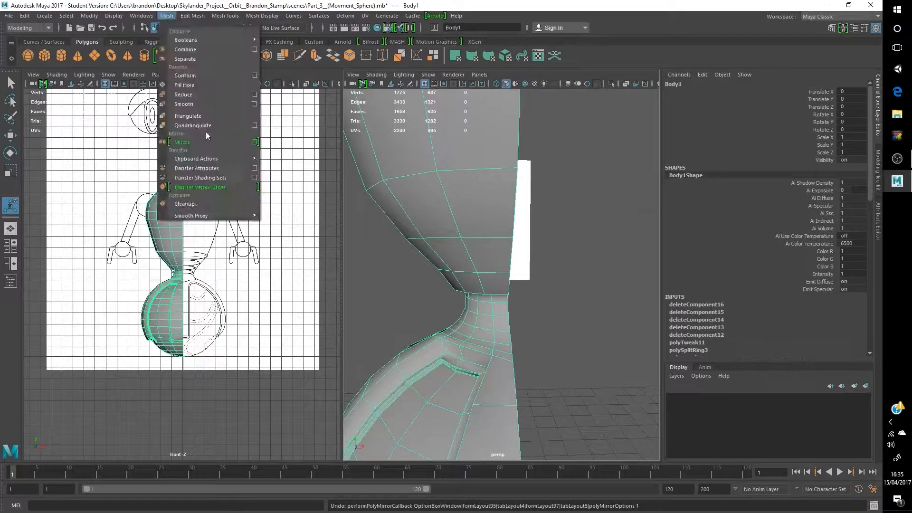
left_click(255, 142)
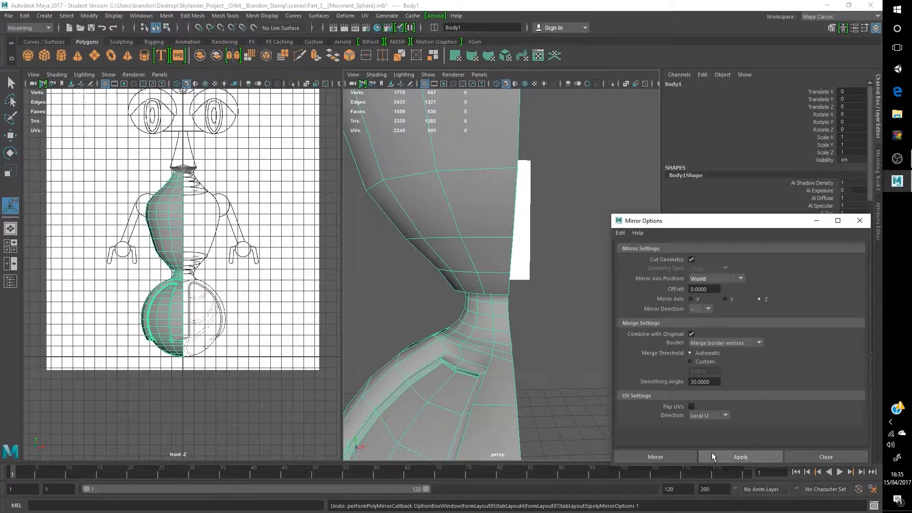
left_click(655, 457)
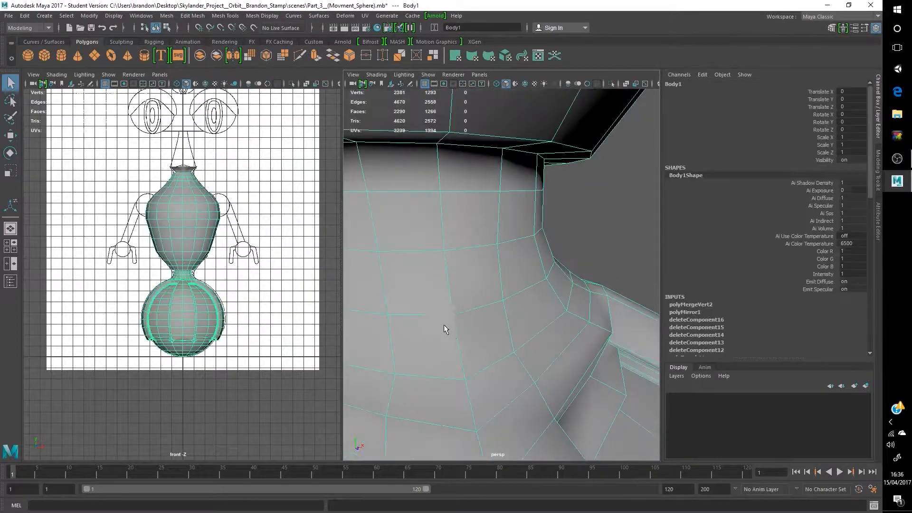
Step: Inspect the mirrored body for faults at the joint, inside the mesh and around the underside of the movement sphere
left_click(496, 345)
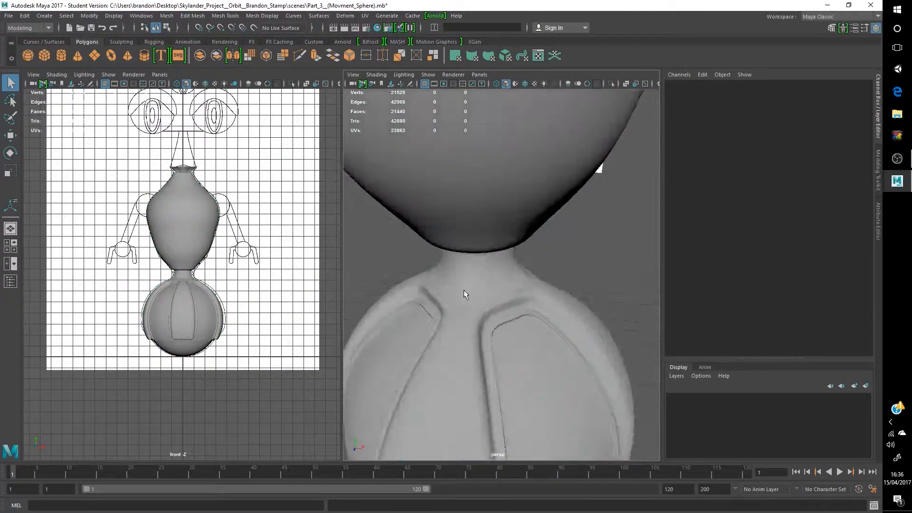
mouse_move(463, 290)
left_mouse_down("alt")
mouse_move(615, 289)
mouse_move(475, 305)
left_mouse_up("alt")
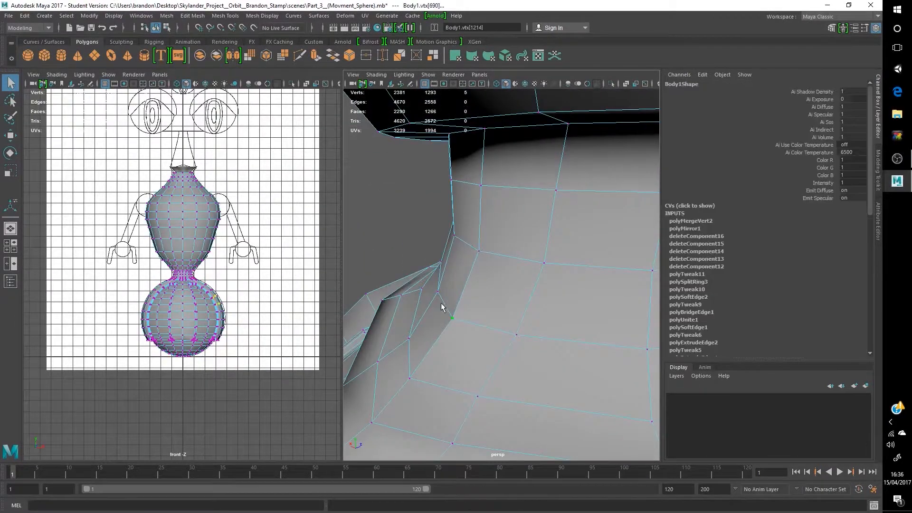
scroll(261, 293, "down", 5)
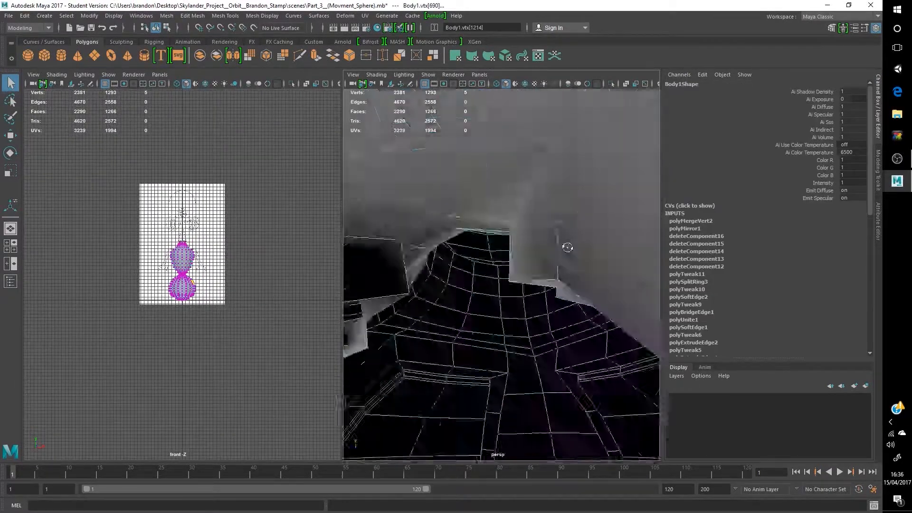
left_click_drag(567, 248, 434, 289, "alt")
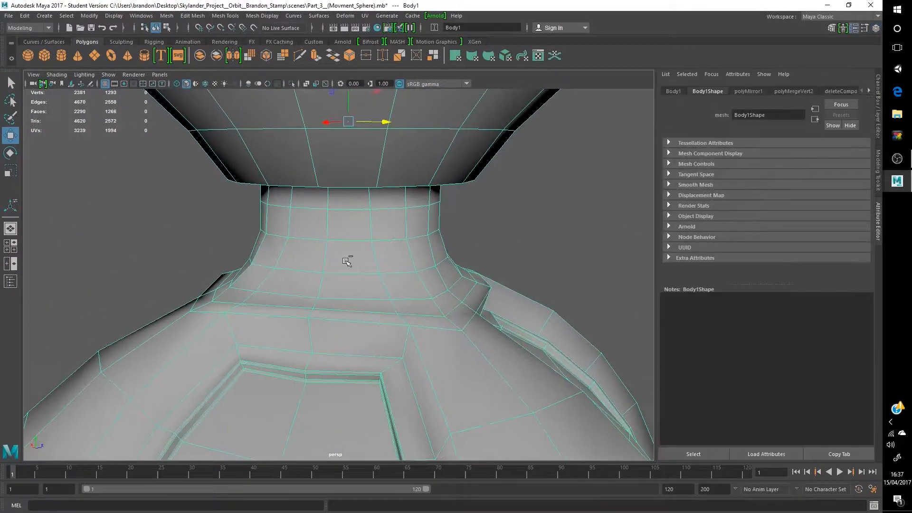
right_click_drag(386, 186, 382, 215)
scroll(383, 265, "down", 6)
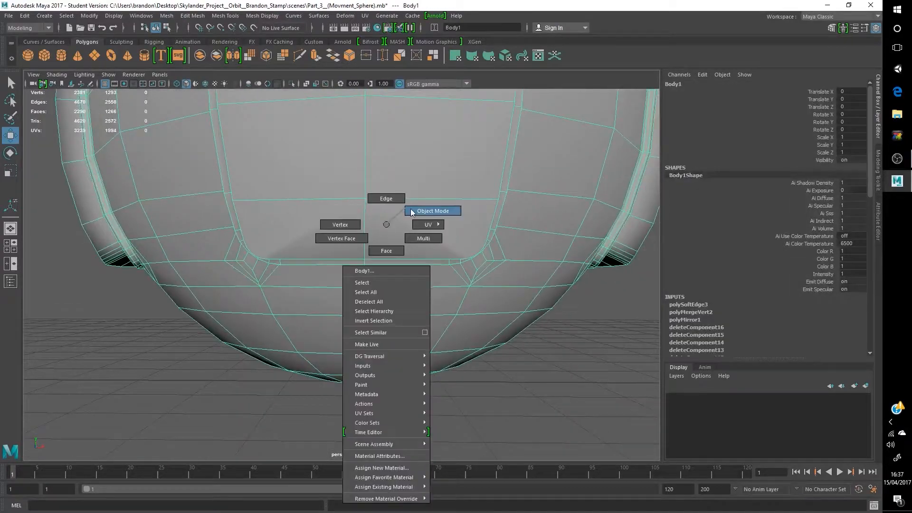
left_click(303, 244)
left_click_drag(303, 244, 362, 223, "alt")
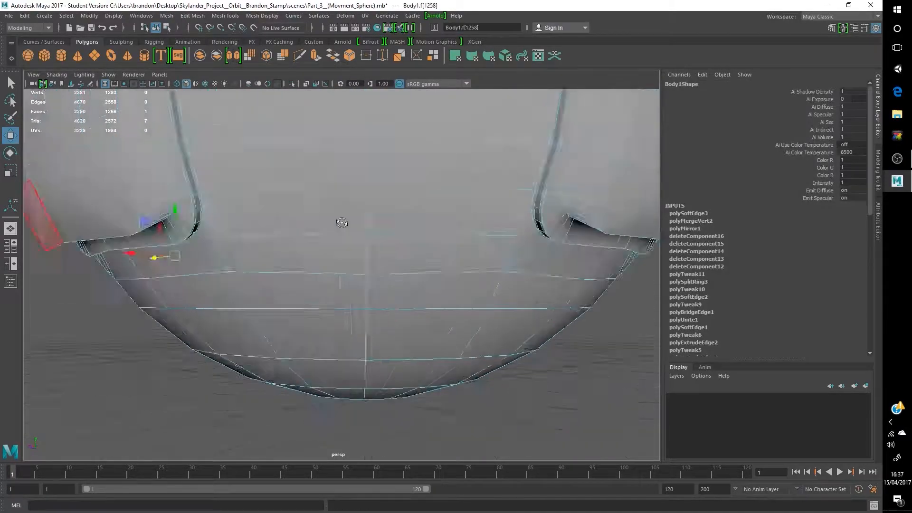
Step: Undo the mirroring back to the full joined body and save the scene under the new file name Part_4
key("ctrl+z")
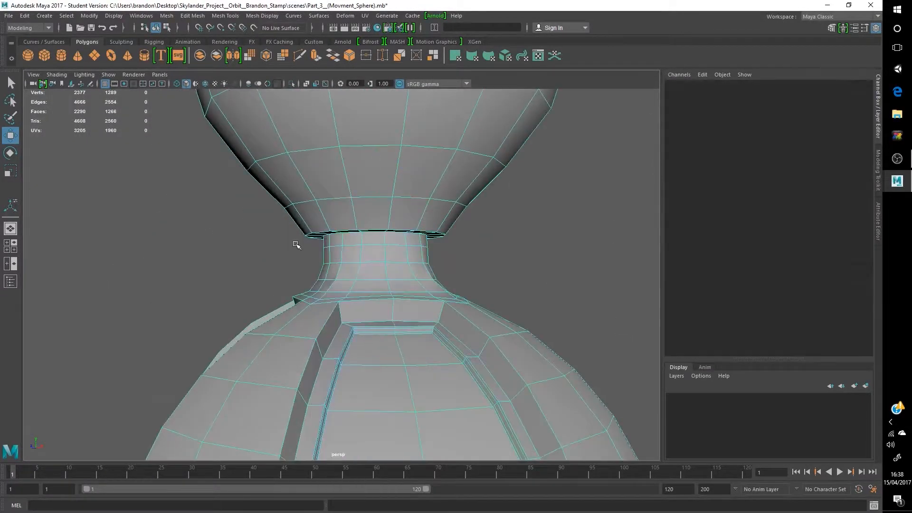
left_click_drag(295, 243, 466, 281)
left_click_drag(134, 217, 81, 218)
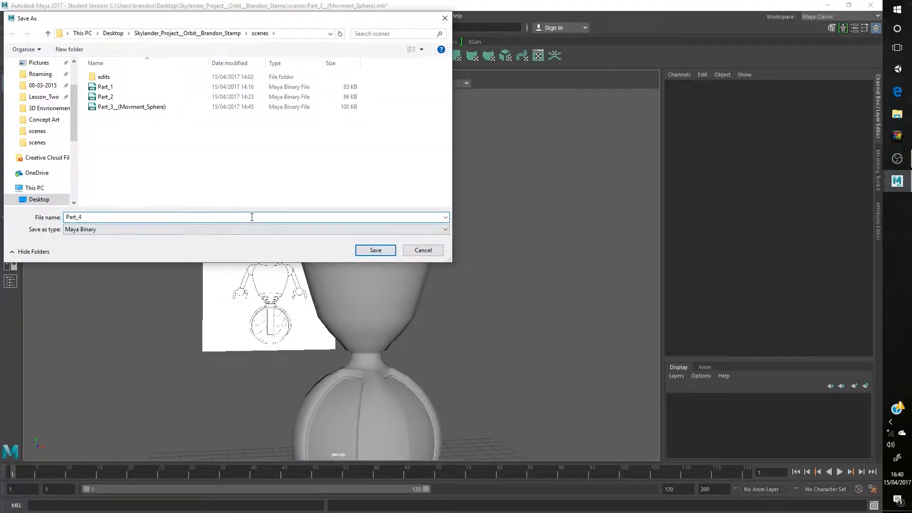
key("Return")
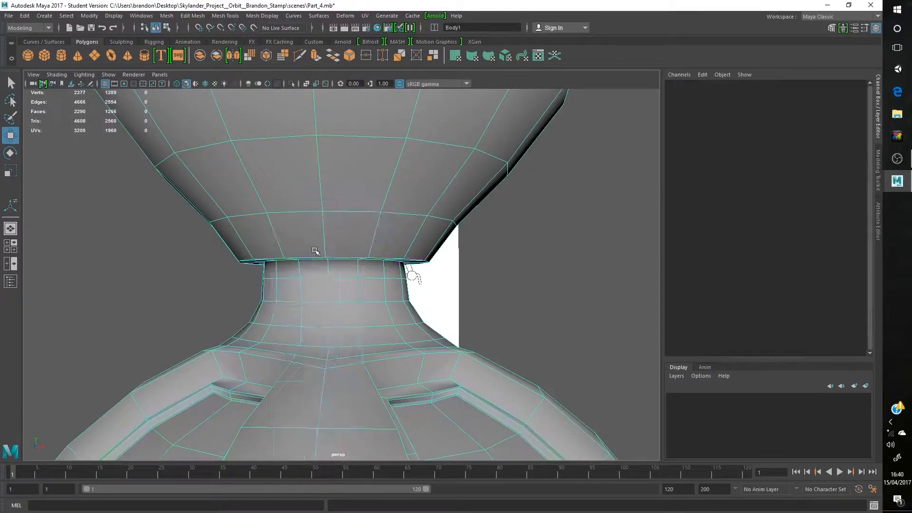
Step: Extrude the ring of faces around the lower part of the neck outward with a Local Translate Z of 0.1
left_click_drag(304, 257, 287, 259, "alt")
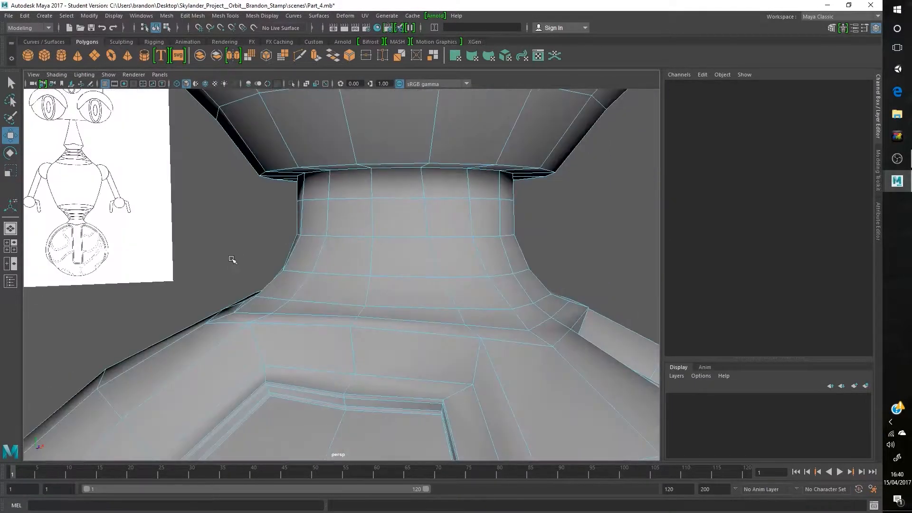
double_click(270, 285)
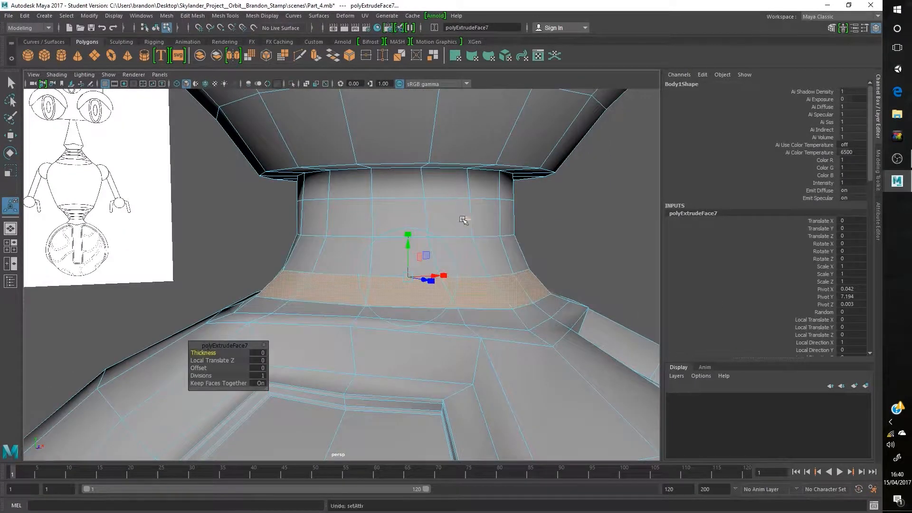
key("ctrl+z")
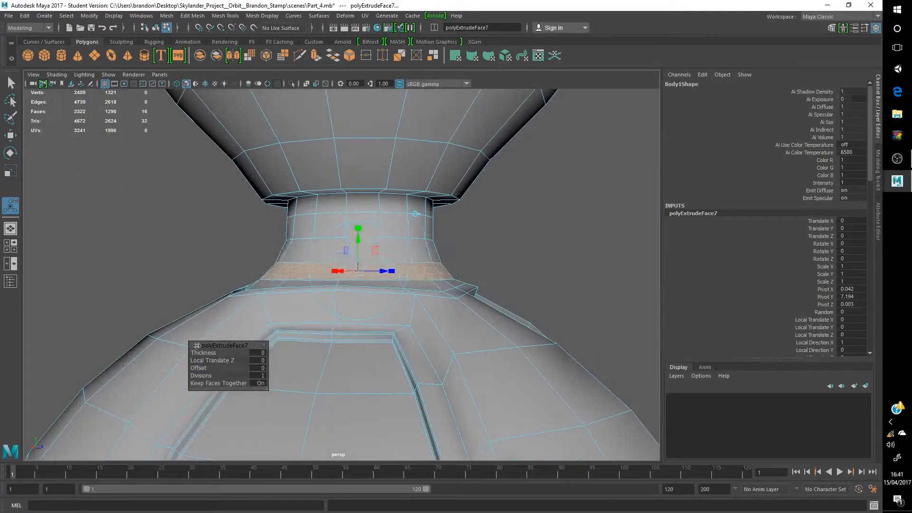
scroll(304, 313, "up", 3)
left_click_drag(370, 297, 248, 322, "alt")
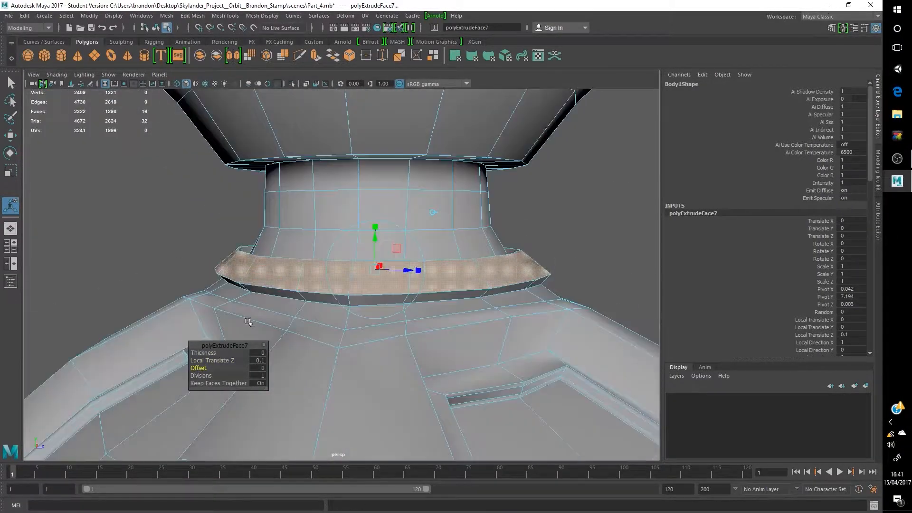
Step: Return to object mode and check the extruded neck ring on the body in smooth preview
left_click_drag(374, 284, 501, 295, "alt")
key("F8")
left_click(501, 295)
left_click(347, 271)
key("3")
left_click(489, 251)
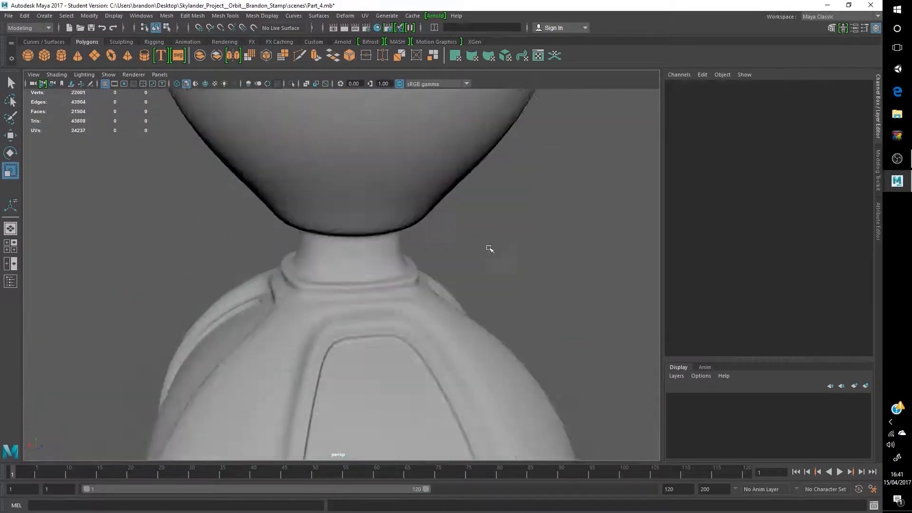
Step: Delete all neck faces between the body and the movement sphere, leaving both ends open
left_click(275, 290)
scroll(274, 289, "up", 3)
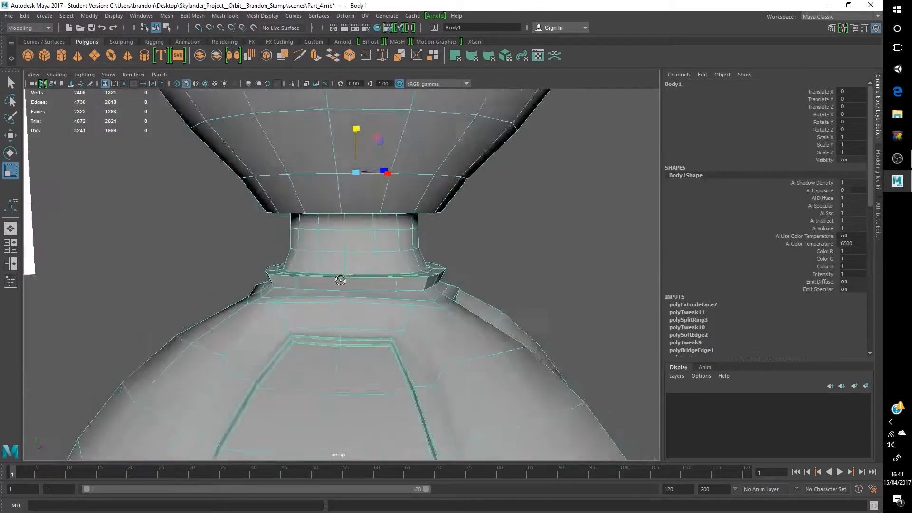
right_click(361, 235)
left_click_drag(245, 200, 485, 279)
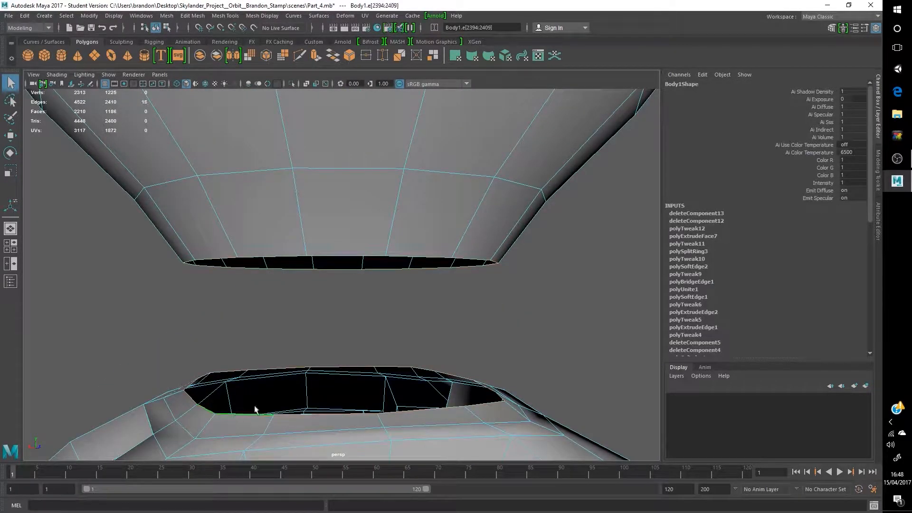
Step: Bridge the body's open lower edge loop to the open upper edge loop of the movement sphere
left_click_drag(326, 256, 285, 430, "alt")
left_click(192, 16)
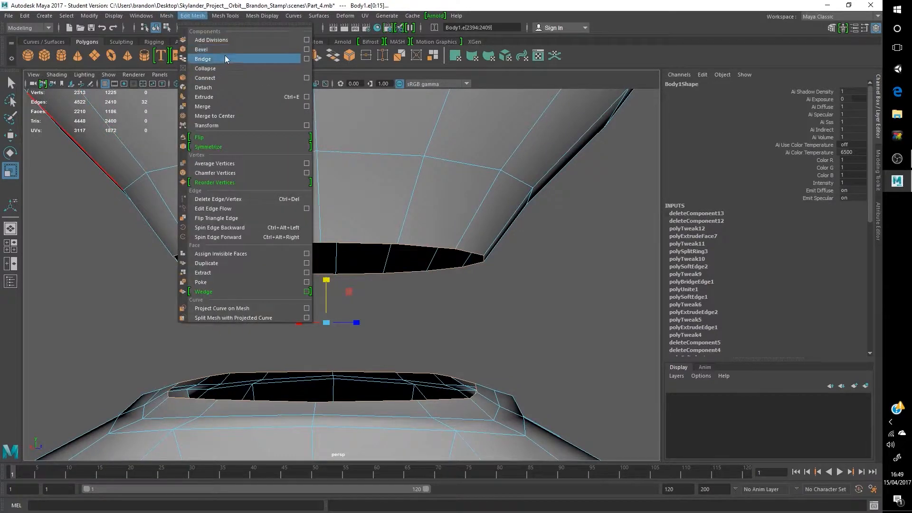
left_click(225, 58)
Step: Examine the bridged neck and its edge loops from near and far, with smooth preview off
scroll(285, 281, "down", 5)
left_click(285, 281)
left_click_drag(285, 280, 339, 228, "alt")
scroll(339, 228, "up", 6)
double_click(335, 223)
scroll(282, 238, "down", 3)
scroll(282, 238, "down", 10)
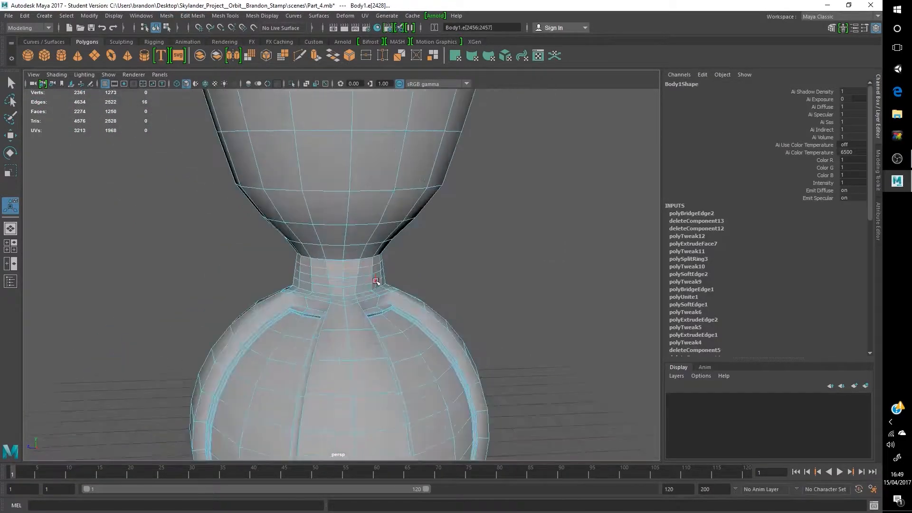
scroll(377, 280, "up", 6)
right_click_drag(376, 281, 428, 262)
key("q")
key("1")
Step: Select all faces of the bridged neck in the front view and soften their edges
left_click_drag(472, 247, 360, 230, "alt")
scroll(360, 230, "up", 6)
right_click_drag(360, 229, 361, 256)
left_click(374, 218)
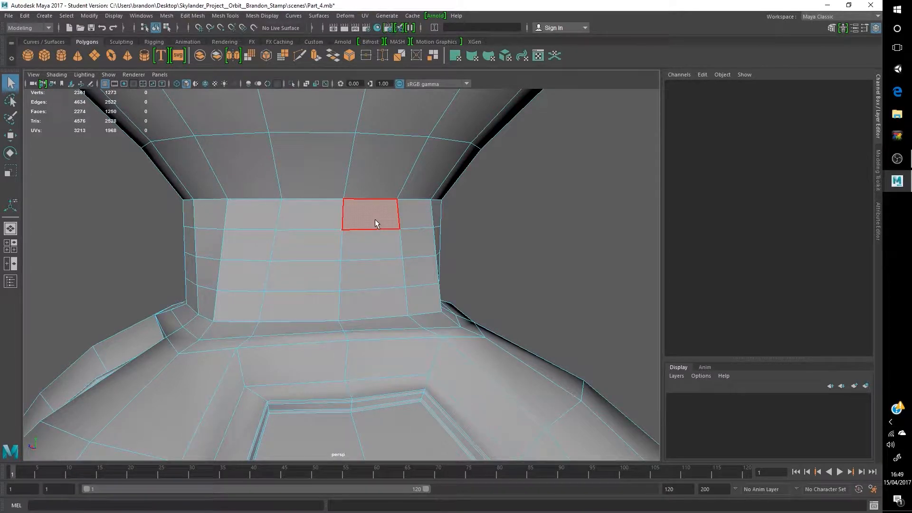
right_click_drag(342, 219, 342, 257)
double_click(251, 224)
left_click(251, 224)
key("space")
key("space")
left_click_drag(181, 225, 541, 305)
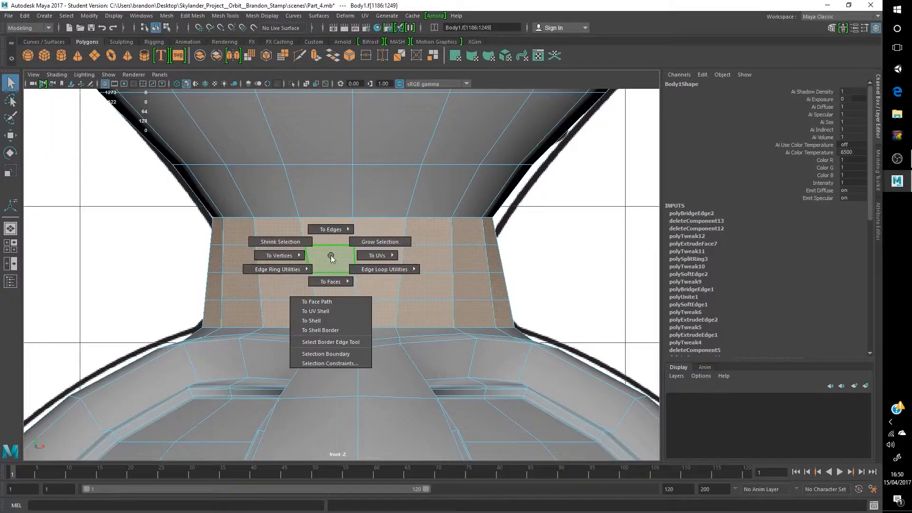
left_click(226, 17)
left_click(272, 107)
left_click(546, 233)
Step: Scale the neck's horizontal edge loops inward in the front view so its profile follows the reference outline
right_click_drag(402, 230, 402, 204)
double_click(381, 246)
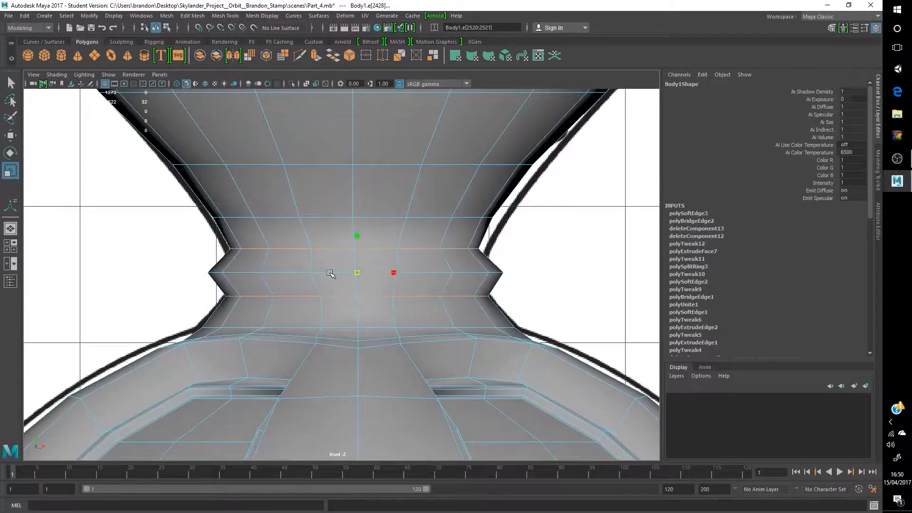
right_click_drag(400, 230, 446, 216)
left_click(528, 240)
scroll(367, 267, "down", 10)
key("space")
key("space")
left_click(346, 271)
scroll(344, 273, "up", 10)
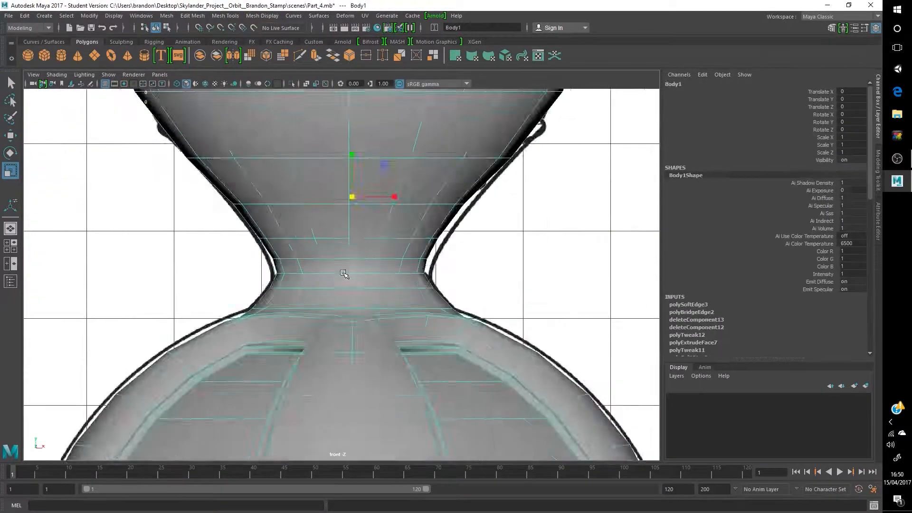
Step: Add offset edge loops on both sides of the neck's narrowest edge loop
right_click_drag(347, 231, 336, 258)
right_click(334, 252)
left_click(345, 244)
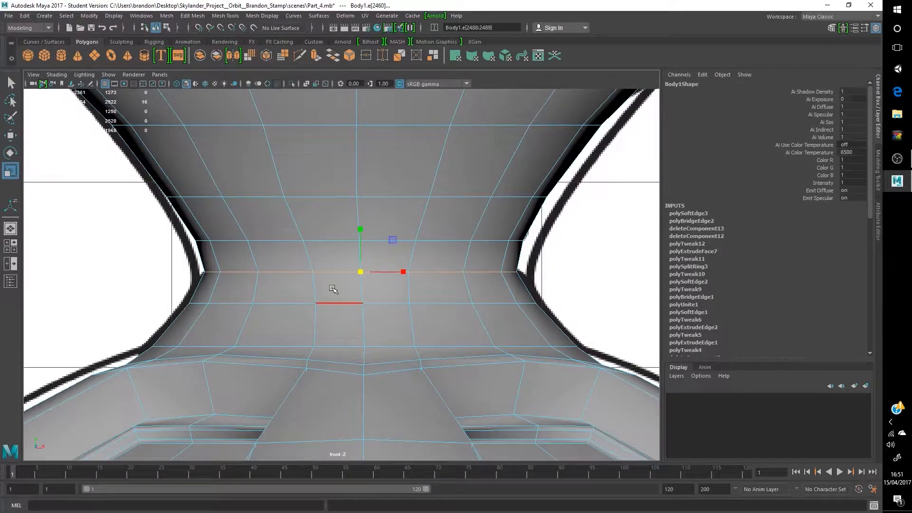
left_click(275, 16)
mouse_move(233, 17)
left_click(288, 117)
scroll(286, 266, "up", 1)
left_click_drag(290, 272, 272, 266)
key("q")
scroll(351, 277, "up", 1)
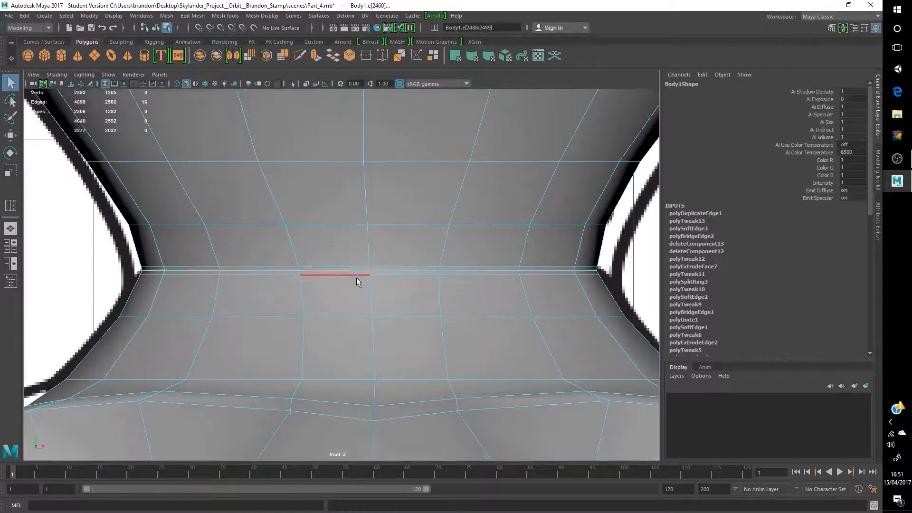
Step: Undo the offset edge loops on the neck and review the whole body in the perspective view
right_click_drag(467, 236, 509, 220)
scroll(347, 300, "down", 6)
left_click(504, 278)
key("space")
scroll(495, 299, "down", 8)
right_click_drag(468, 304, 507, 254)
left_click(428, 285)
scroll(519, 293, "up", 6)
key("space")
scroll(466, 271, "down", 5)
left_click(596, 285)
scroll(597, 285, "down", 5)
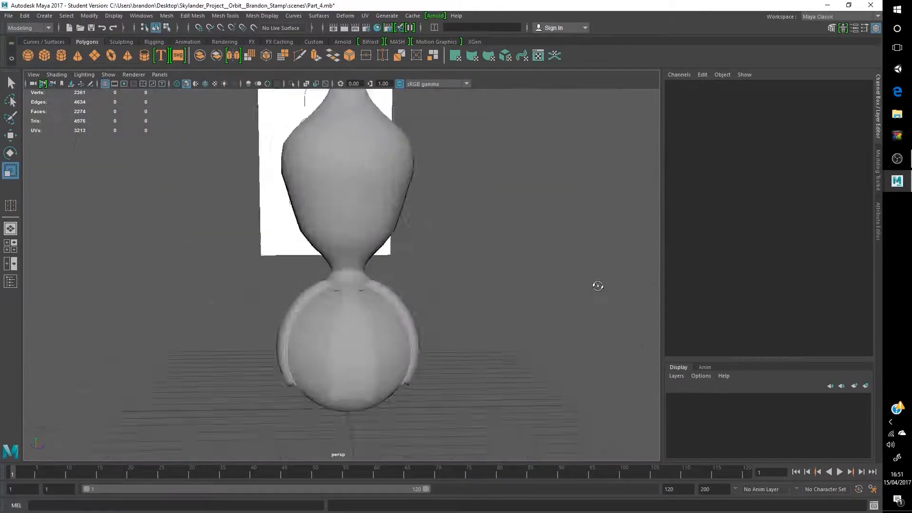
Step: Check the reshaped neck in smooth preview together with the body and movement sphere
scroll(354, 263, "up", 8)
left_click(354, 262)
left_click(495, 234)
scroll(494, 234, "down", 8)
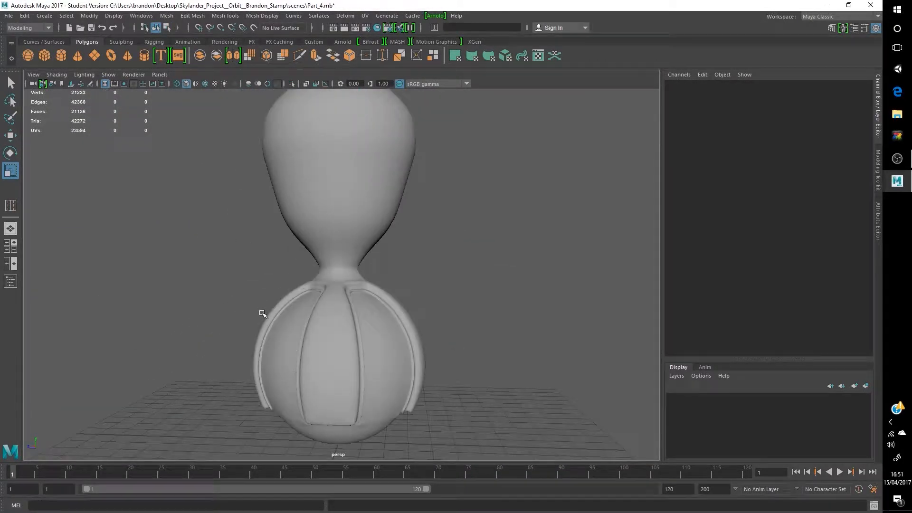
Step: Turn off smooth preview and extrude the neck's upper and lower face rings outward into two raised bands
left_click(321, 299)
scroll(494, 266, "up", 8)
key("1")
right_click_drag(237, 230, 266, 215)
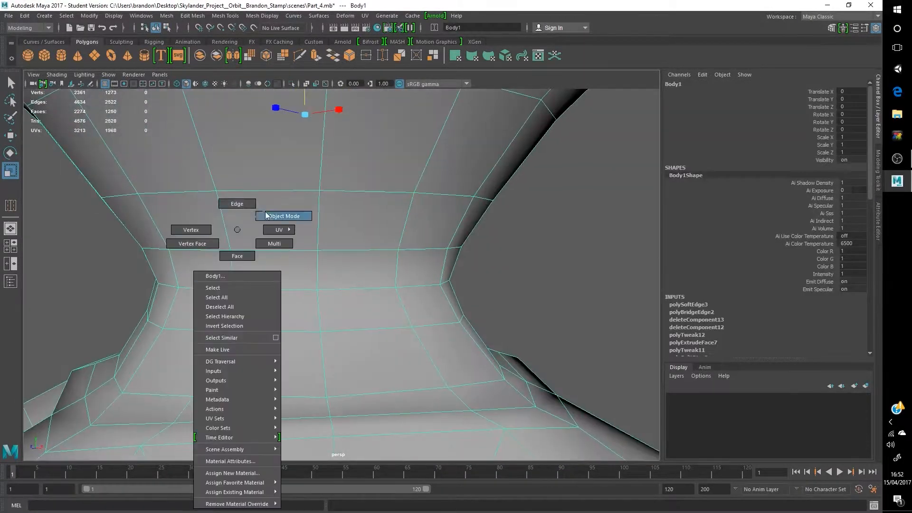
scroll(307, 221, "down", 3)
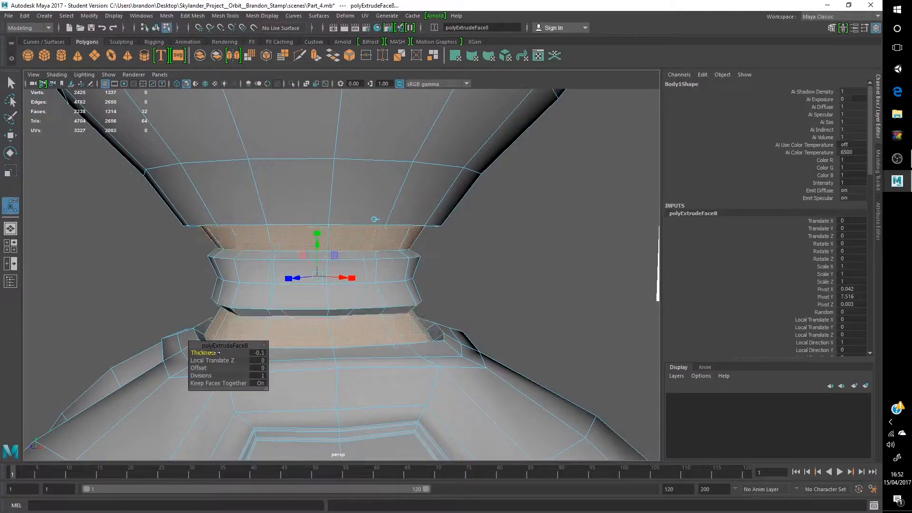
left_click_drag(205, 327, 271, 304, "alt")
left_click(10, 171)
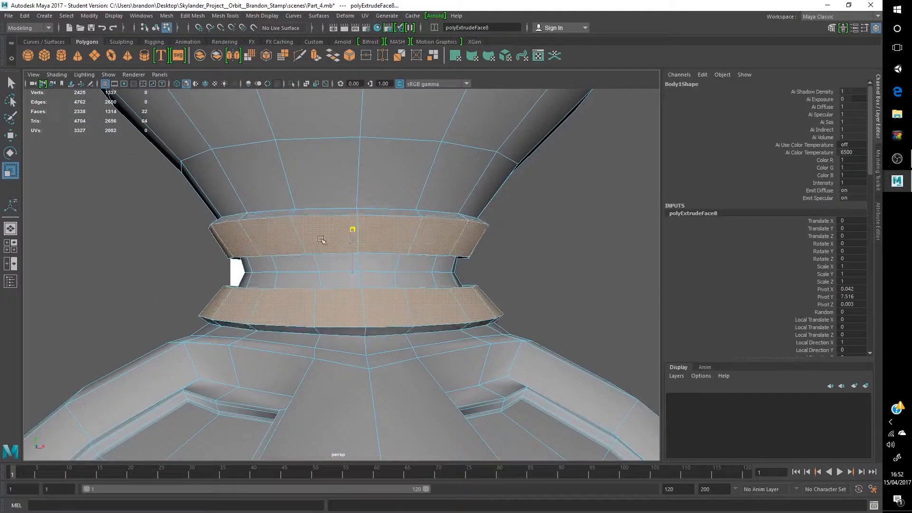
Step: Check the two raised neck bands in smooth preview from a distance
left_click_drag(318, 270, 428, 285, "alt")
key("3")
right_click_drag(380, 275, 409, 261)
left_click(514, 257)
scroll(343, 317, "down", 8)
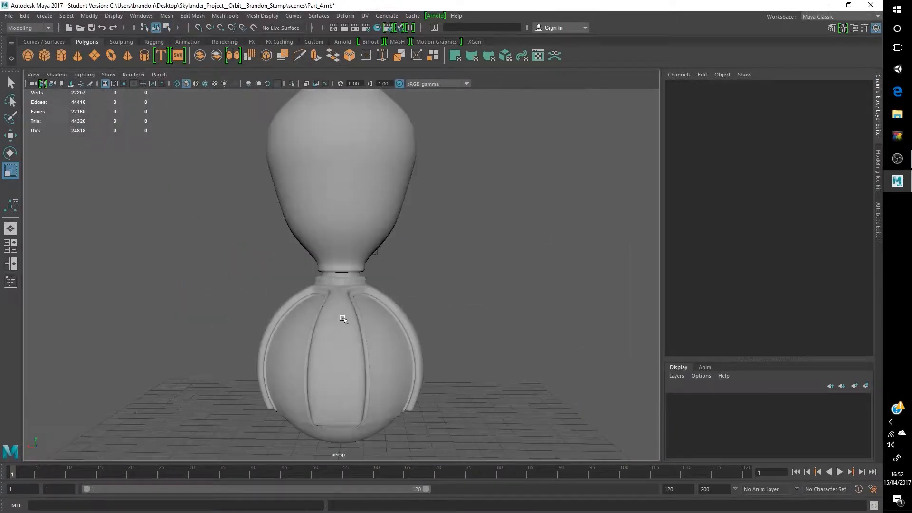
Step: Turn off smooth preview and snap the lower neck band's upper outer edge loop into line with the neck vertices
left_click(344, 317)
scroll(354, 323, "up", 8)
key("1")
left_click(491, 271)
left_click_drag(347, 316, 333, 328, "alt")
right_click_drag(332, 328, 333, 294)
double_click(330, 326)
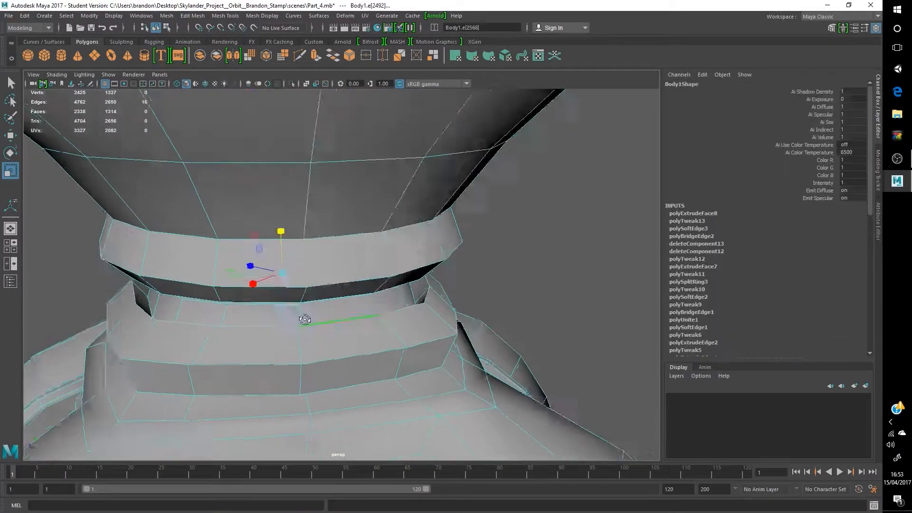
left_click_drag(330, 326, 244, 257, "alt")
key("w")
key("v")
left_click_drag(129, 294, 179, 321, "alt")
left_click_drag(369, 291, 390, 350)
Step: Snap the upper neck band's lower outer edge loop into line vertically and return to object mode
double_click(280, 254)
left_click_drag(287, 219, 138, 263)
left_click_drag(138, 221, 137, 229)
right_click_drag(458, 230, 505, 216)
scroll(347, 267, "down", 5)
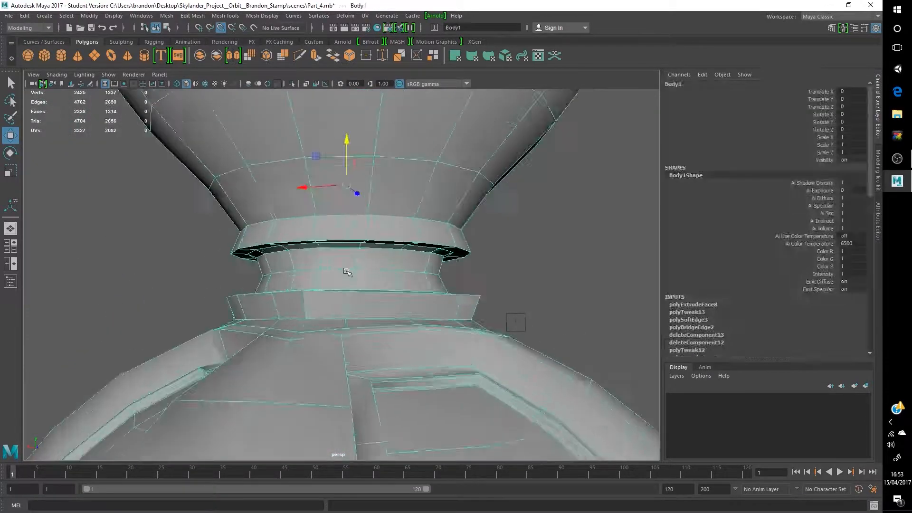
Step: Check the reshaped neck bands in smooth preview, then return to the unsmoothed mesh
key("3")
left_click(515, 322)
scroll(338, 269, "down", 8)
scroll(367, 274, "up", 6)
left_click(456, 213)
key("1")
left_click(476, 218)
left_click_drag(476, 218, 472, 267, "alt")
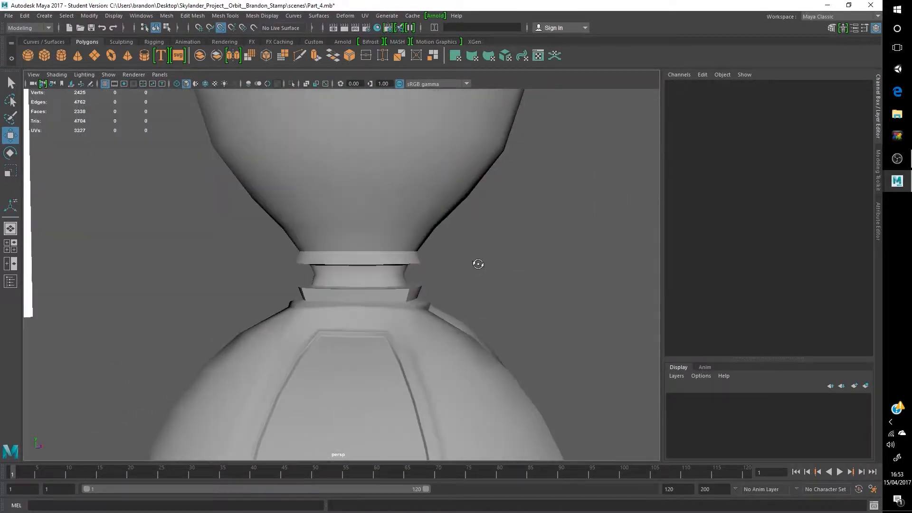
Step: Scale the facing outer edge loops of both neck bands inward until the band walls are vertical
left_click(406, 223)
right_click_drag(405, 230, 413, 211)
double_click(344, 336)
key("r")
left_click_drag(66, 195, 378, 281, "alt")
scroll(366, 273, "up", 2)
scroll(409, 291, "up", 3)
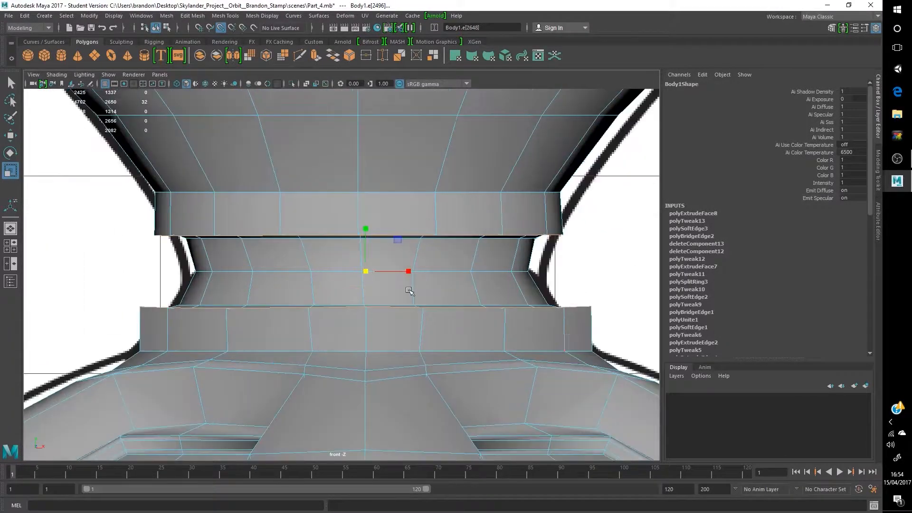
key("space")
Step: Adjust the height of the upper band's lower edge loop and the lower band's upper edge loop
double_click(357, 233)
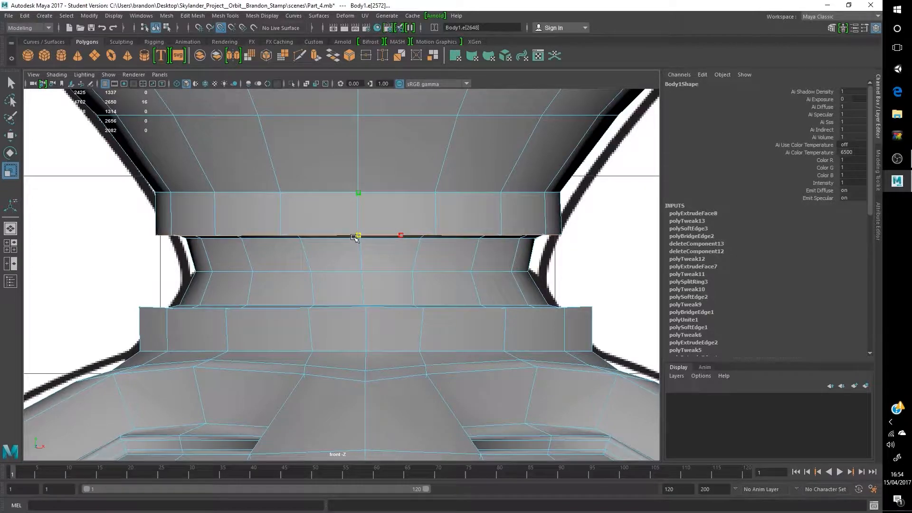
key("w")
left_click_drag(338, 245, 290, 177, "alt")
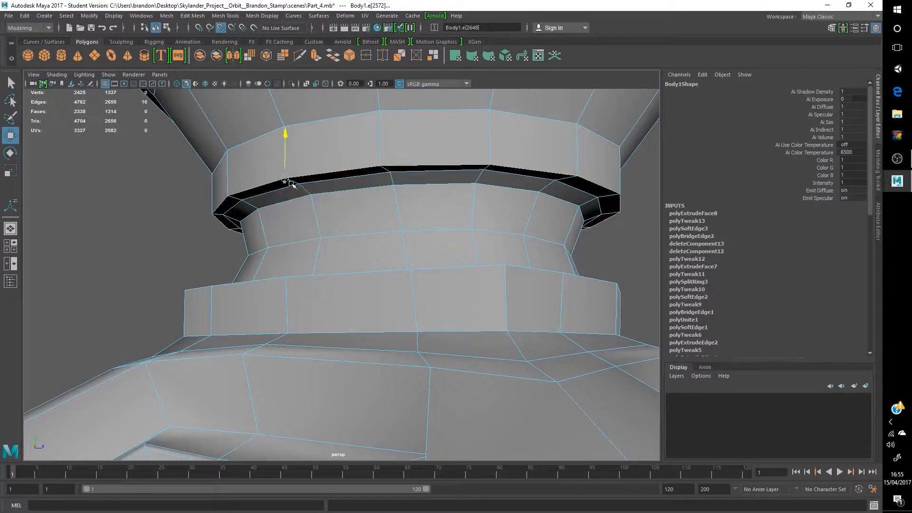
left_click_drag(264, 222, 260, 210)
left_click_drag(260, 210, 328, 266, "alt")
double_click(416, 292)
mouse_move(202, 290)
left_mouse_down()
mouse_move(202, 341)
mouse_move(202, 290)
left_mouse_up()
left_click(166, 271)
Step: Check the adjusted neck bands together with the whole body from a distance
left_click_drag(166, 271, 322, 302, "alt")
scroll(216, 285, "down", 8)
left_click(324, 203)
scroll(324, 204, "up", 5)
left_click(333, 354)
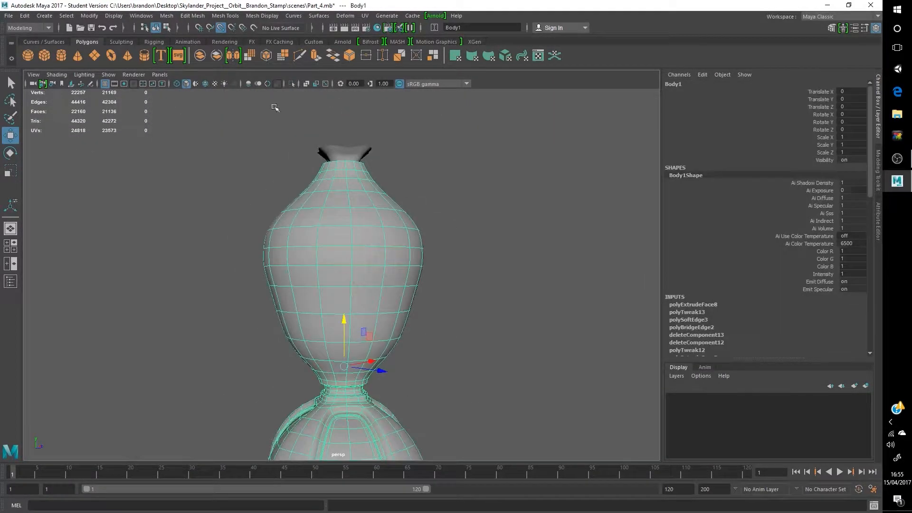
Step: Remove the separate flared piece above the body's top opening
left_click(193, 16)
left_click(196, 54)
left_click(338, 152)
scroll(334, 147, "up", 5)
middle_click_drag(328, 138, 347, 299, "alt")
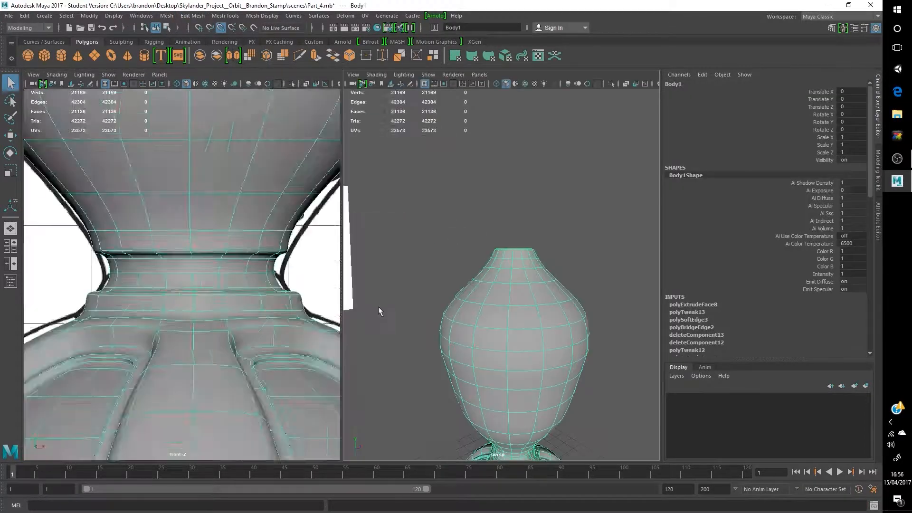
Step: Try to extrude the border edges of the body's top opening, then undo the extrusions
right_click_drag(438, 255, 422, 171, "shift")
key("1")
left_click(198, 368)
left_click_drag(328, 209, 316, 237, "alt")
key("ctrl+z")
left_click_drag(199, 369, 206, 369)
key("ctrl+z")
key("ctrl+z")
key("ctrl+z")
left_click(316, 56)
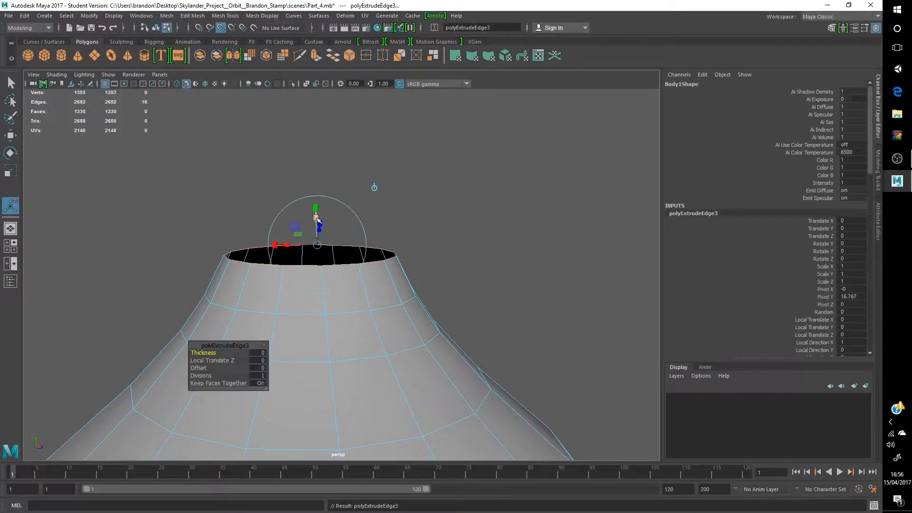
key("ctrl+z")
key("ctrl+z")
key("ctrl+z")
key("ctrl+z")
Step: Extrude the body's top border edge loop upward into a short collar and adjust its height to the front reference
key("ctrl+y")
right_click_drag(344, 283, 344, 252)
double_click(323, 264)
left_click(316, 56)
left_click(374, 187)
left_click_drag(311, 221, 313, 203)
left_click(220, 31)
key("space")
key("space")
key("f")
mouse_move(338, 271)
left_mouse_down()
mouse_move(337, 251)
mouse_move(337, 281)
left_mouse_up()
Step: Extrude the face ring around the top collar outward into a raised band
right_click_drag(296, 313, 297, 345)
left_click(273, 316)
double_click(316, 311, "shift")
key("space")
key("space")
scroll(303, 252, "up", 4)
mouse_move(200, 233)
left_mouse_down("alt")
mouse_move(190, 254)
mouse_move(197, 230)
left_mouse_up("alt")
left_click(315, 56)
left_click_drag(254, 245, 219, 247)
left_click_drag(299, 278, 285, 342, "alt")
key("ctrl+z")
left_click(237, 259)
key("ctrl+z")
left_click_drag(199, 352, 218, 353)
left_click_drag(370, 365, 394, 316, "alt")
Step: Try to extrude the collar's open top edge loop upward, then undo the extrusion
key("space")
scroll(475, 228, "up", 4)
right_click_drag(458, 230, 458, 204)
scroll(468, 247, "down", 4)
left_click_drag(468, 257, 463, 304, "alt")
mouse_move(204, 252)
left_mouse_down()
mouse_move(194, 141)
mouse_move(204, 242)
left_mouse_up()
scroll(190, 190, "up", 2)
key("ctrl+z")
key("ctrl+z")
Step: Extrude the collar's top edge loop into a tapering upper neck with thickness 3.1 and offset 0.7
mouse_move(96, 353)
left_mouse_down()
mouse_move(100, 369)
mouse_move(97, 353)
left_mouse_up()
key("ctrl+e")
key("ctrl+z")
key("ctrl+z")
key("ctrl+e")
left_click_drag(100, 352, 115, 350)
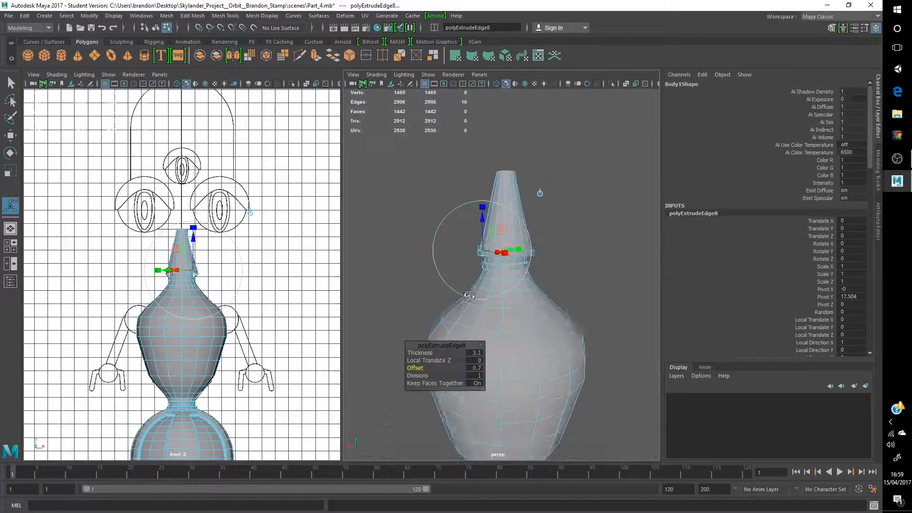
Step: Inspect the tapered upper neck and whole body in smooth preview, and examine the head area of the front reference
left_click(591, 229)
key("3")
scroll(486, 252, "up", 5)
scroll(476, 306, "down", 10)
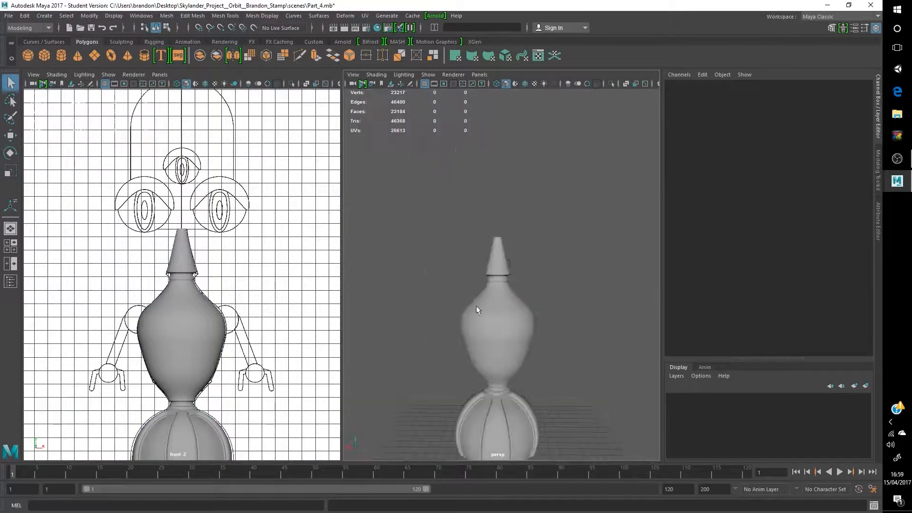
scroll(484, 221, "up", 8)
left_click(485, 221)
right_click(484, 221)
left_click(240, 264)
right_click(240, 263)
scroll(216, 278, "down", 2)
scroll(456, 309, "up", 4)
scroll(457, 309, "down", 5)
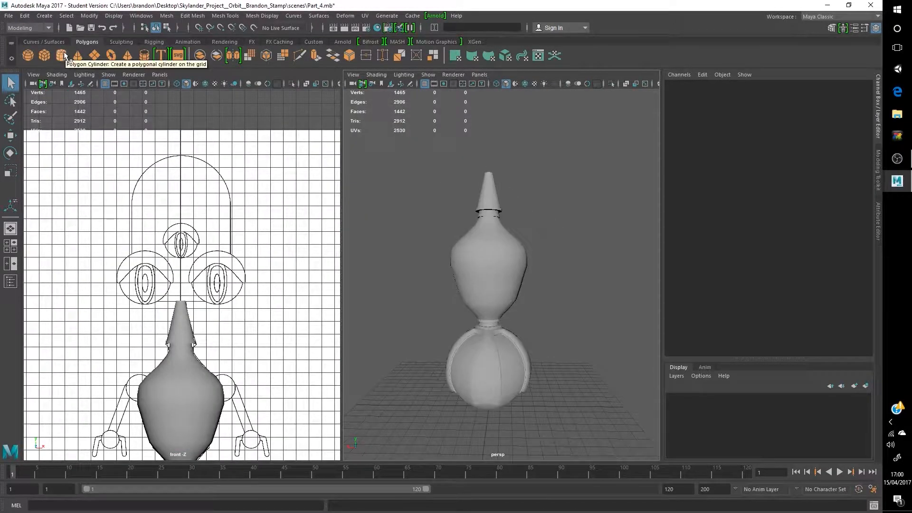
Step: Create a polygon cube and place it on the tip of the tapered neck at Translate Y 21.043
left_click(44, 55)
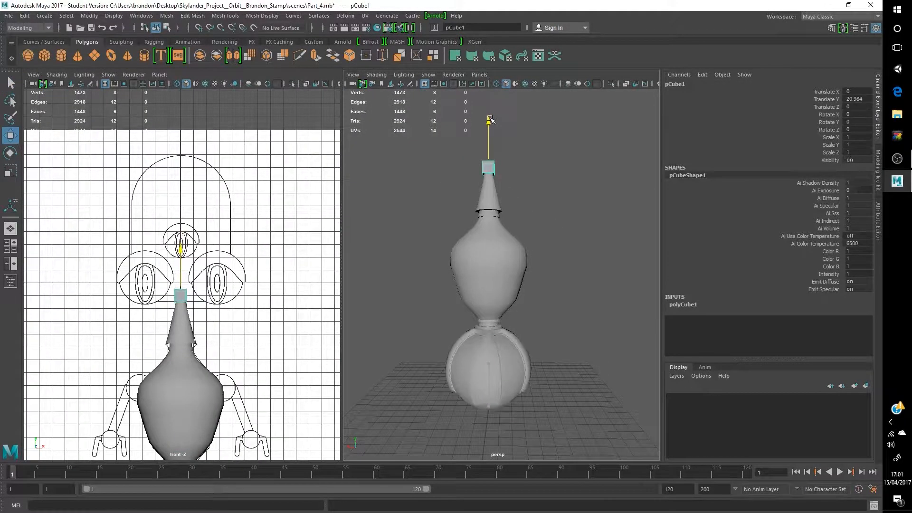
scroll(205, 295, "up", 8)
middle_click_drag(205, 296, 235, 231, "alt")
left_click_drag(213, 275, 214, 271)
scroll(448, 217, "up", 6)
middle_click_drag(448, 217, 451, 403, "alt")
left_click_drag(617, 266, 654, 259, "alt")
scroll(261, 310, "down", 6)
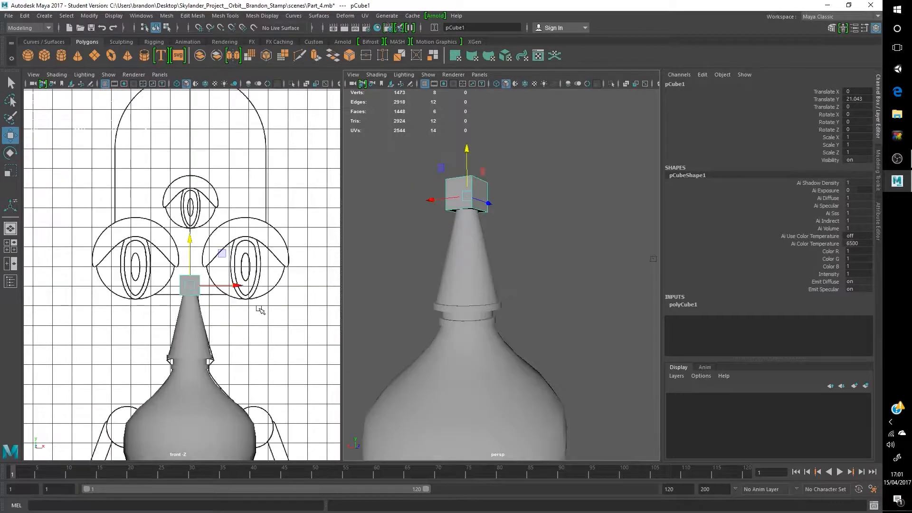
scroll(260, 310, "up", 3)
Step: Set the cube's width to 5 in its creation settings
left_click(683, 305)
left_click(841, 310)
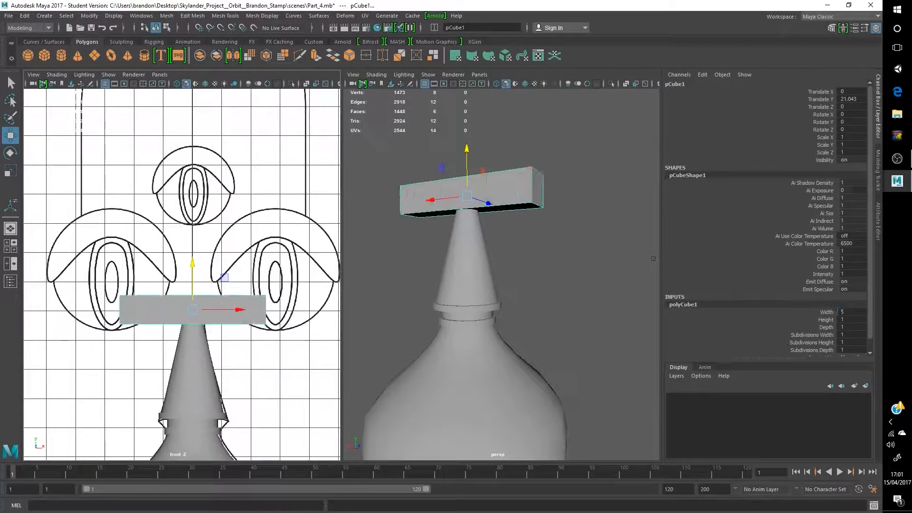
type("5")
key("Return")
scroll(410, 318, "down", 7)
left_click_drag(549, 293, 601, 304, "alt")
scroll(527, 314, "up", 5)
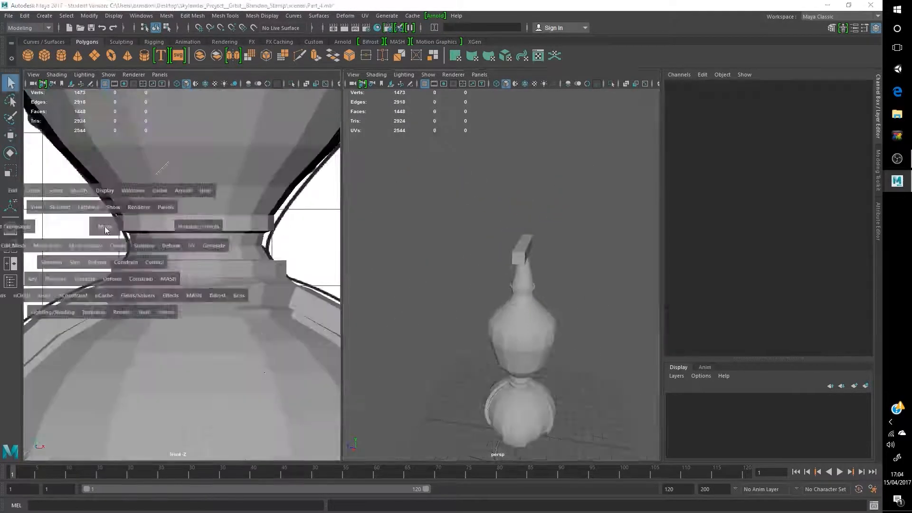
Step: Select the head block's top face and raise it to where the head outline starts curving in the front reference
right_click(380, 214)
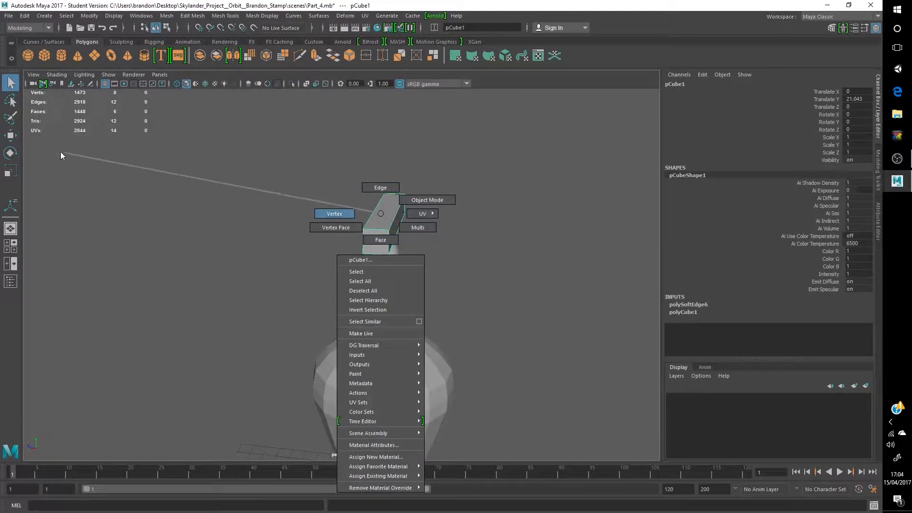
right_click_drag(61, 154, 381, 240)
left_click(383, 214)
key("w")
left_click(688, 220)
left_click(833, 236)
middle_click_drag(476, 228, 547, 228)
key("ctrl+z")
key("space")
key("space")
left_click(10, 136)
middle_click_drag(299, 266, 320, 362, "alt")
left_click_drag(320, 375, 309, 168)
Step: Select both side faces of the head block and scale them apart to match the head outline's width
key("space")
left_click(523, 214)
left_click(513, 214, "shift")
key("space")
key("r")
left_click_drag(320, 329, 363, 330)
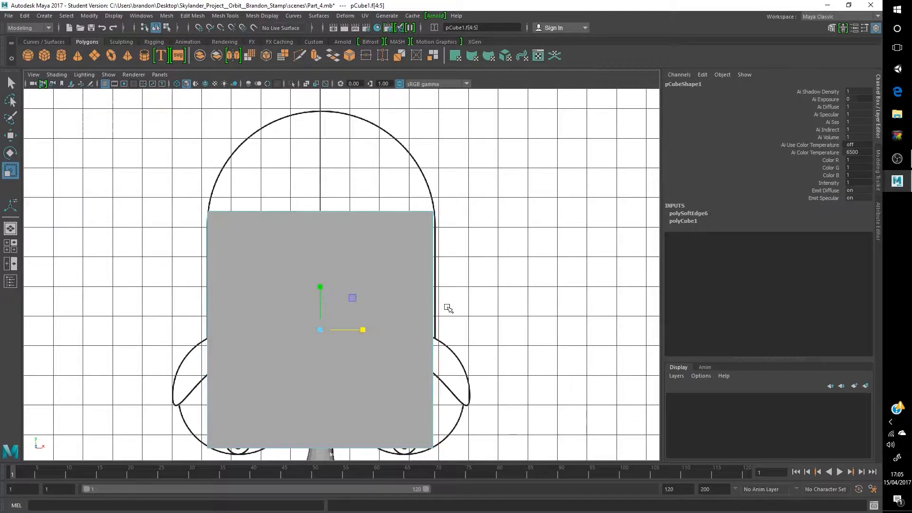
key("space")
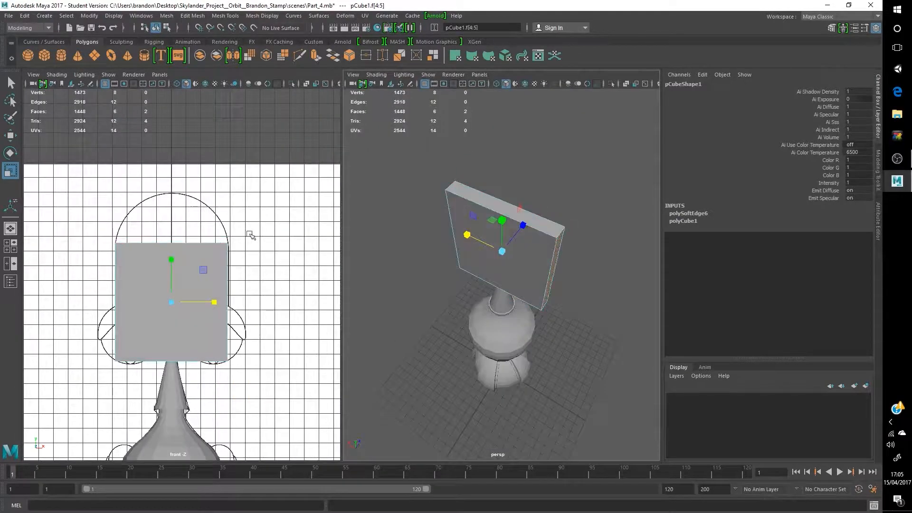
Step: Extrude the head block's top face upward with a thickness of 0.9
scroll(230, 234, "up", 3)
middle_click_drag(230, 234, 234, 267, "alt")
right_click(482, 199)
left_click(494, 201)
left_click(216, 56)
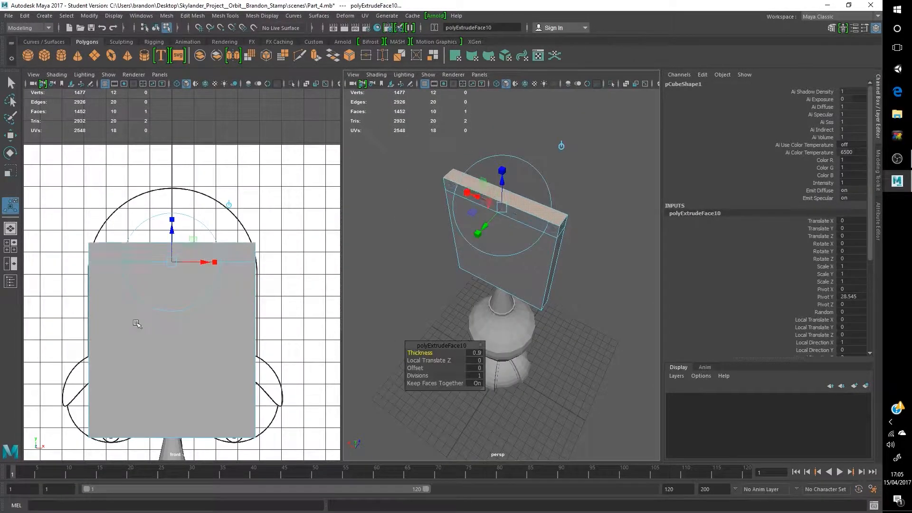
Step: Try to extrude the head's top face by a further 0.6 above the first band, and undo the stacked extrusions
left_click_drag(412, 353, 415, 352)
key("space")
key("ctrl+e")
left_click_drag(192, 353, 200, 353)
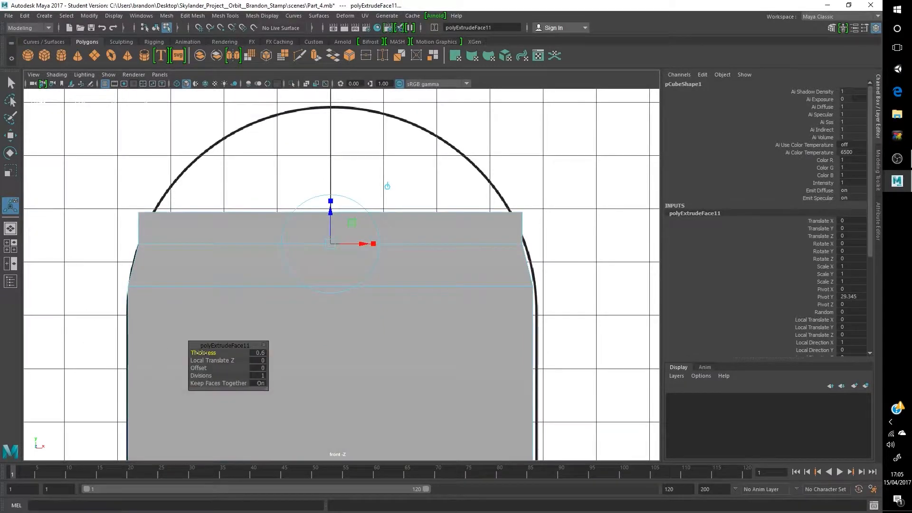
key("space")
key("space")
key("ctrl+z")
key("ctrl+z")
key("ctrl+z")
key("ctrl+z")
Step: Extrude the head block's top face upward with a thickness of 3.4 and 5 divisions, reaching the outline's peak
key("space")
key("ctrl+e")
left_click_drag(98, 353, 104, 384)
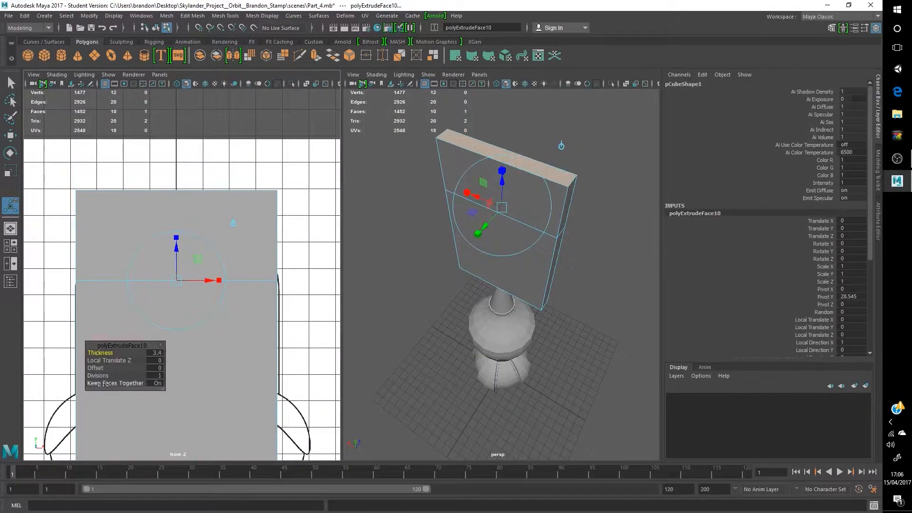
Step: Select the lowest edge loop in the extruded head top and scale it inward to match the curved outline
right_click_drag(260, 230, 287, 202)
scroll(257, 223, "up", 2)
right_click_drag(232, 230, 232, 207)
double_click(236, 260)
middle_click_drag(236, 261, 265, 274, "alt")
key("r")
left_click_drag(246, 273, 243, 250)
Step: Scale the upper edge loops below the head's top face inward so they follow the reference curve
key("space")
scroll(380, 256, "up", 1)
middle_click_drag(424, 236, 370, 286, "alt")
double_click(372, 222)
left_click_drag(379, 223, 369, 225)
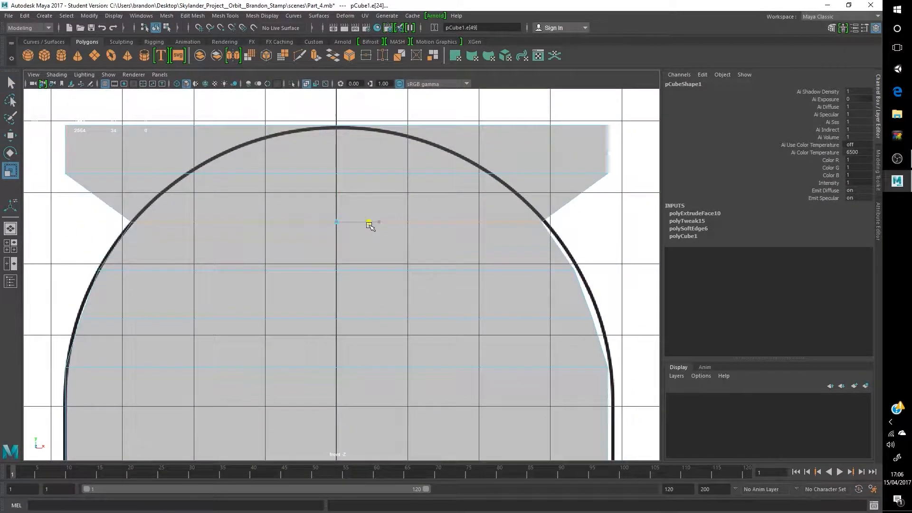
double_click(375, 174)
left_click_drag(379, 174, 358, 180)
Step: Try to narrow the head's top face and adjust its height to the outline's peak, and undo both changes
key("space")
scroll(540, 188, "up", 3)
scroll(576, 178, "down", 3)
right_click_drag(508, 230, 509, 257)
left_click(504, 269)
left_click_drag(221, 200, 195, 200)
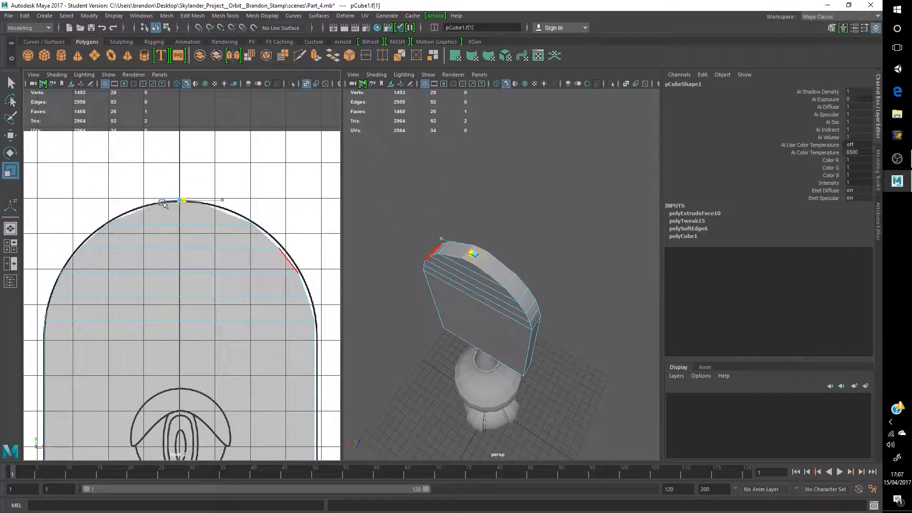
scroll(40, 140, "up", 2)
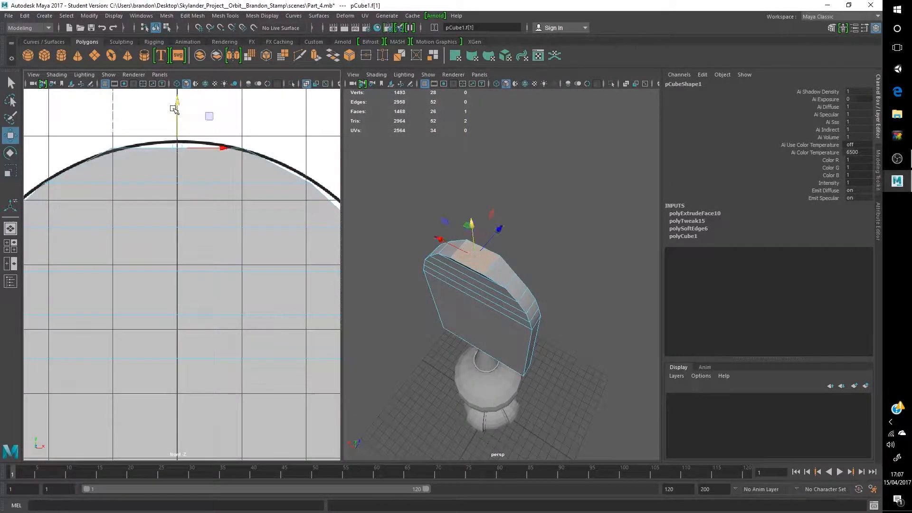
key("space")
left_click_drag(290, 305, 357, 236, "alt")
scroll(356, 236, "up", 3)
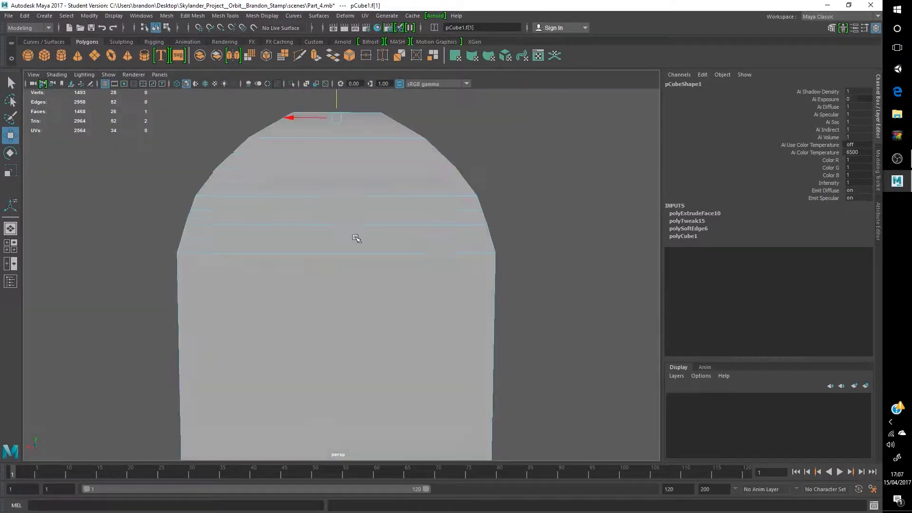
key("space")
key("ctrl+z")
key("ctrl+z")
Step: Scale the head's top face narrower and move it vertically to meet the peak of the reference outline
middle_click_drag(266, 252, 275, 290, "alt")
left_click_drag(520, 237, 528, 277, "alt")
left_click(10, 172)
scroll(190, 266, "down", 5)
left_click_drag(192, 246, 129, 249)
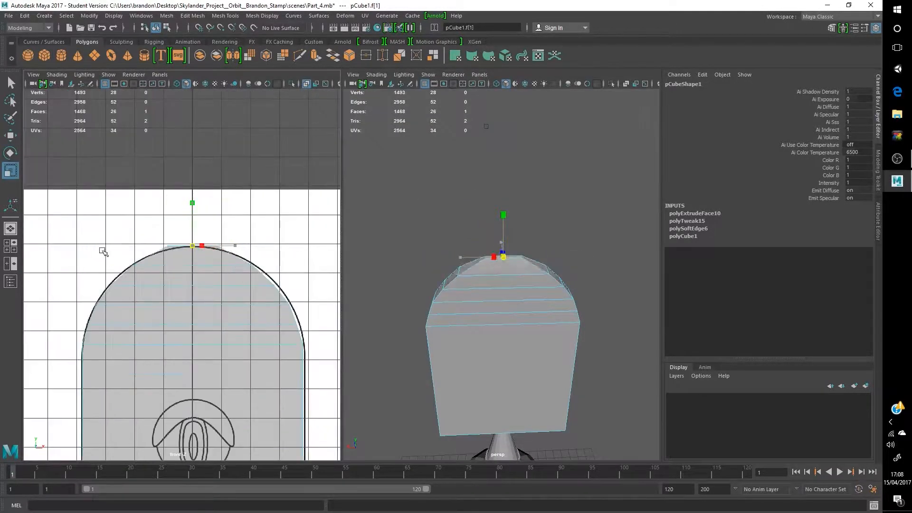
key("w")
scroll(198, 244, "up", 5)
mouse_move(207, 175)
left_mouse_down()
mouse_move(208, 184)
mouse_move(210, 177)
left_mouse_up()
Step: Preview the head mesh in smoothed display, inspect its shape, and return to the unsmoothed display
key("3")
scroll(210, 176, "down", 5)
left_click_drag(489, 328, 555, 330, "alt")
key("ctrl+z")
key("1")
Step: Insert five evenly spaced horizontal edge loops around the straight lower part of the head
key("space")
scroll(279, 269, "down", 5)
left_click_drag(378, 257, 361, 266, "alt")
left_click(526, 260)
scroll(526, 261, "down", 4)
middle_click_drag(418, 280, 532, 192, "alt")
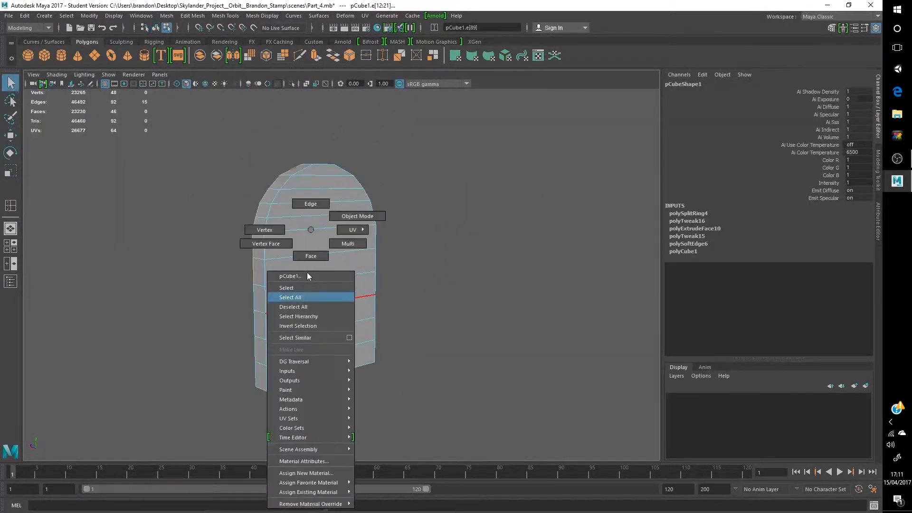
Step: Set the head cube's depth to 6 in its creation settings
right_click_drag(307, 272, 309, 285)
left_click(313, 275)
left_click_drag(313, 276, 309, 295, "alt")
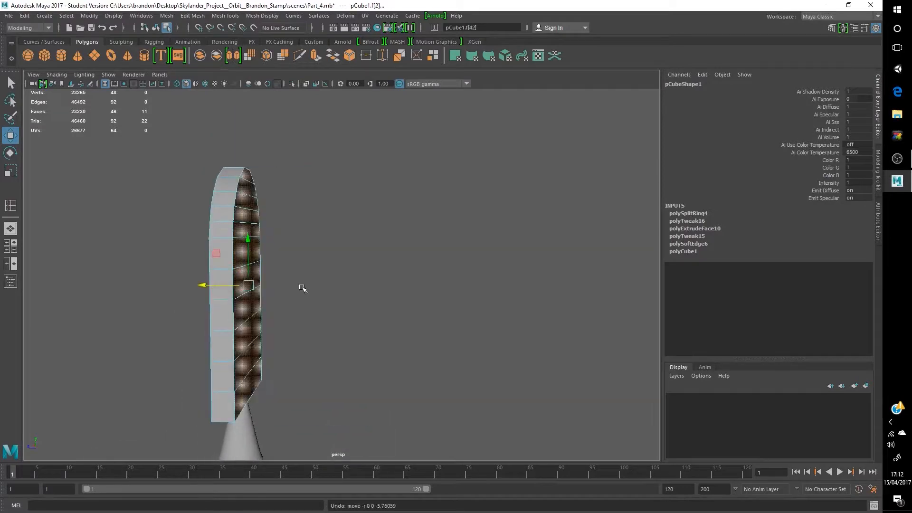
left_click(684, 252)
type("3")
key("Return")
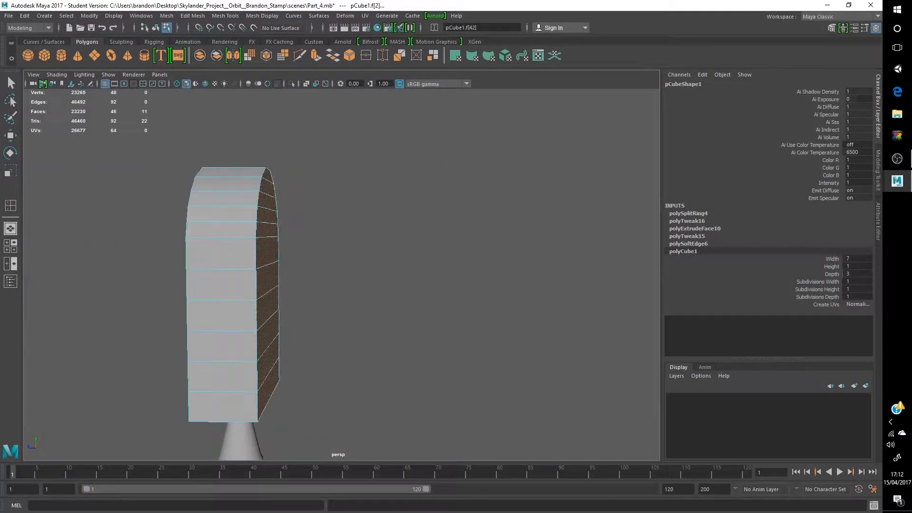
type("5")
key("Return")
type("6")
key("Return")
Step: Insert five evenly spaced edge loops across the head's depth, running up its sides and over the top
left_click_drag(304, 380, 371, 375, "alt")
left_click_drag(287, 345, 582, 316, "alt")
scroll(393, 362, "up", 3)
left_click_drag(367, 324, 339, 325)
key("ctrl+z")
double_click(366, 55)
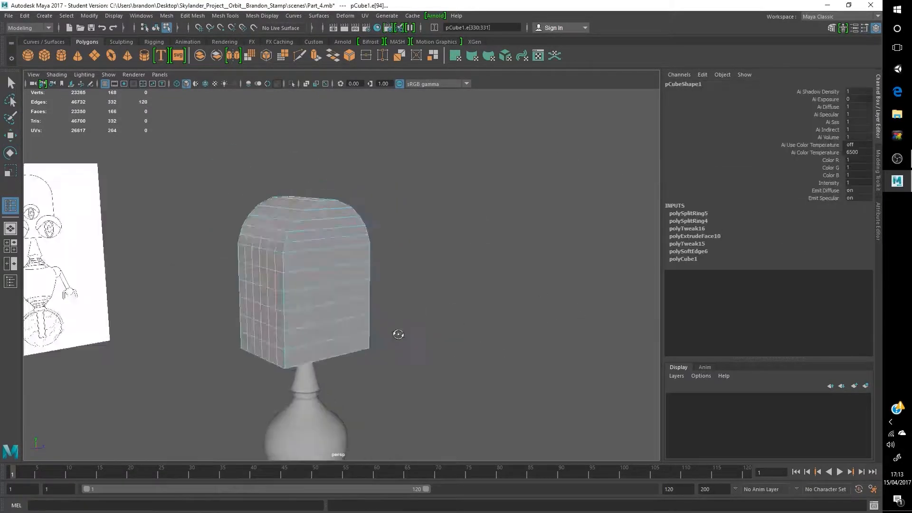
left_click_drag(414, 350, 261, 355, "alt")
right_click_drag(261, 355, 438, 382, "alt")
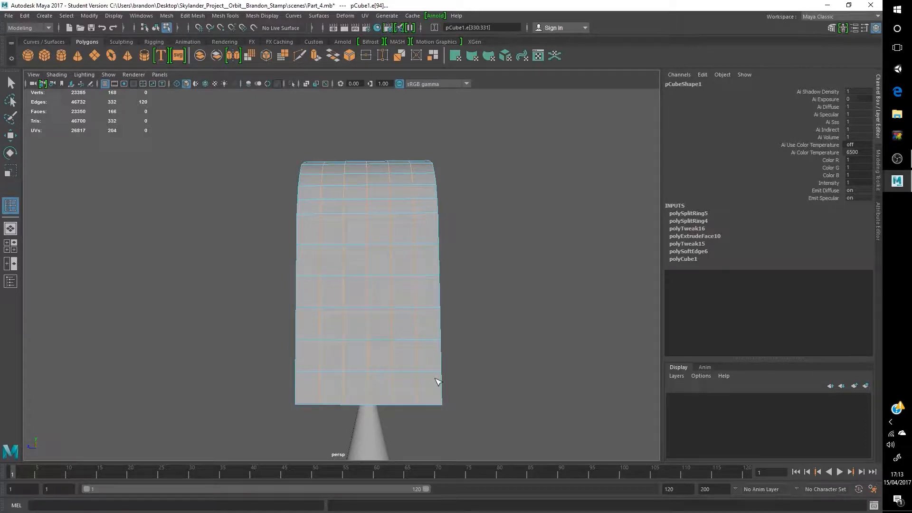
Step: Delete the head's inner side faces and bridge the gap between the open borders with 0 divisions
left_click_drag(574, 411, 343, 305, "alt")
left_click_drag(480, 374, 413, 316, "alt")
middle_click_drag(412, 316, 404, 304, "alt")
right_click_drag(440, 230, 396, 230)
key("q")
left_click(275, 114)
left_click(167, 16)
left_click_drag(304, 216, 376, 233, "alt")
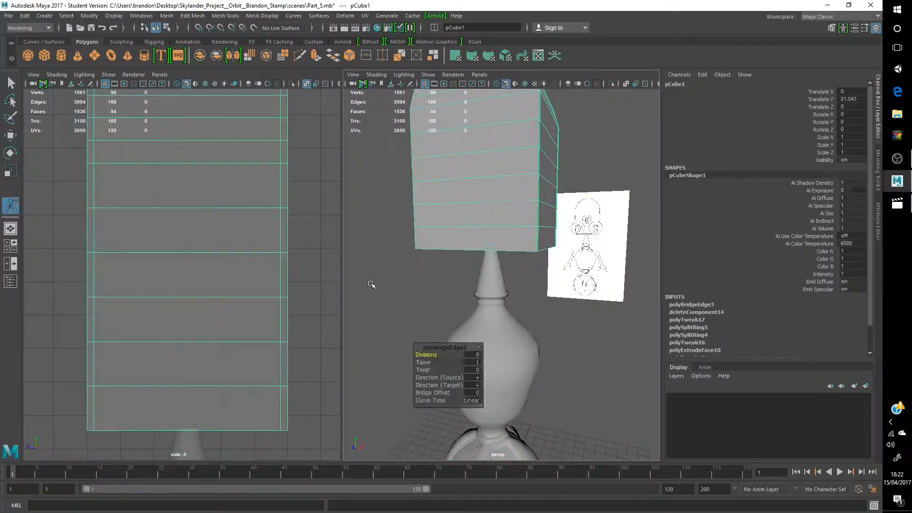
Step: Insert three evenly spaced edge loops around the tapered upper neck using the multiple edge loops option
scroll(373, 285, "up", 5)
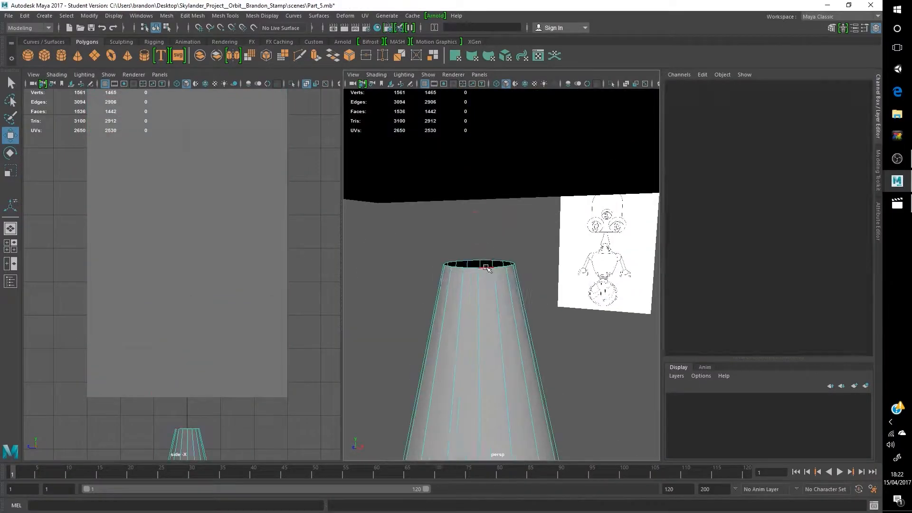
left_click(262, 16)
mouse_move(225, 16)
left_click(237, 86)
double_click(11, 206)
left_click(266, 420)
left_click_drag(490, 323, 517, 295, "alt")
left_click(523, 287)
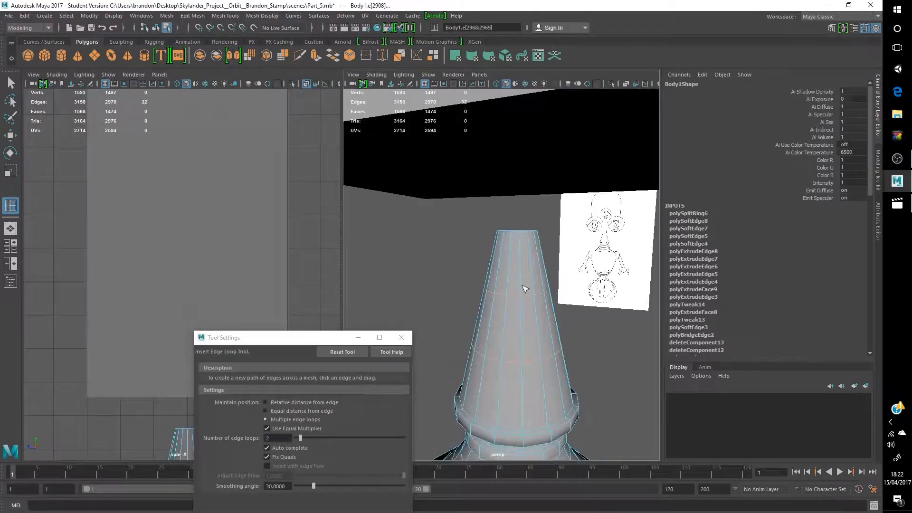
key("ctrl+z")
left_click_drag(300, 438, 304, 438)
left_click(510, 311)
Step: Select the topmost ring of faces around the tapered neck and extrude it
right_click_drag(515, 247, 520, 263)
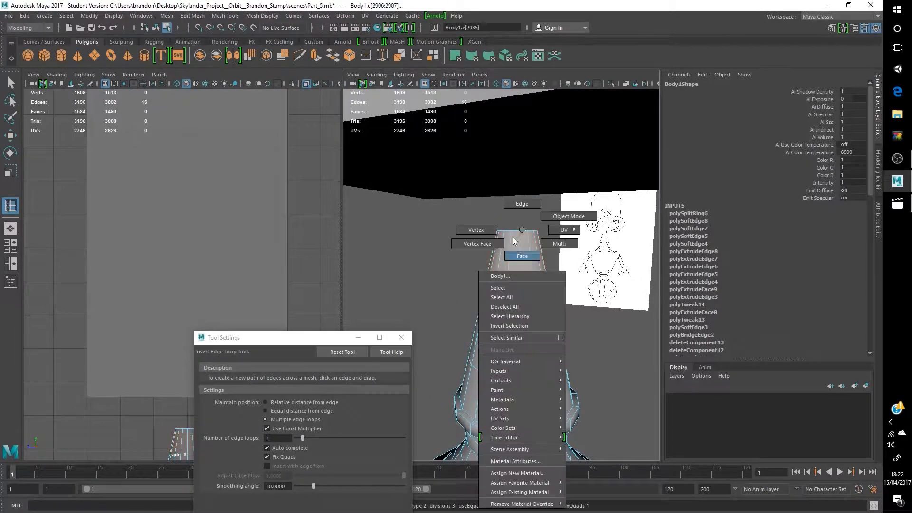
key("q")
left_click(402, 338)
left_click(516, 263)
left_click(540, 259, "shift")
left_click_drag(528, 266, 457, 266, "alt")
left_click_drag(390, 218, 457, 248)
left_click_drag(414, 257, 449, 259, "alt")
key("ctrl+e")
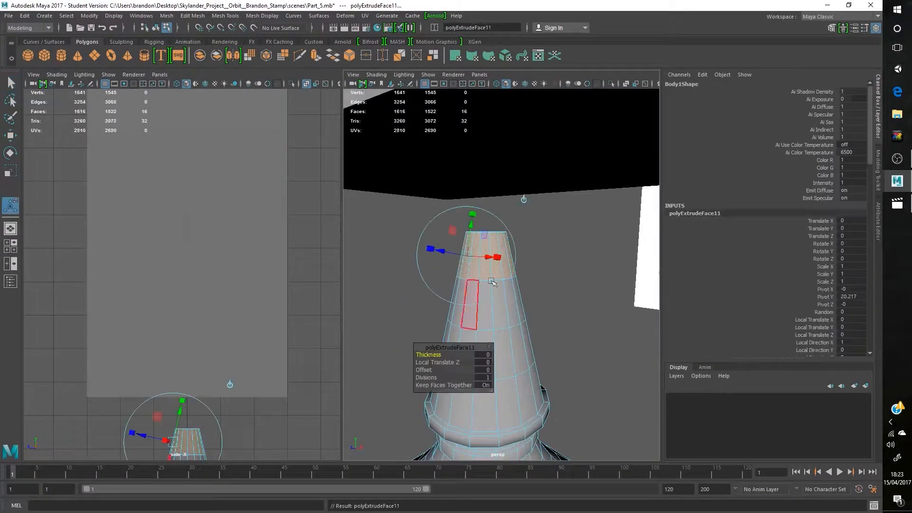
Step: Set the neck ring extrusion's thickness to 0.2, comparing it with the front reference
left_click_drag(537, 312, 570, 274, "alt")
key("space")
scroll(470, 306, "down", 4)
key("space")
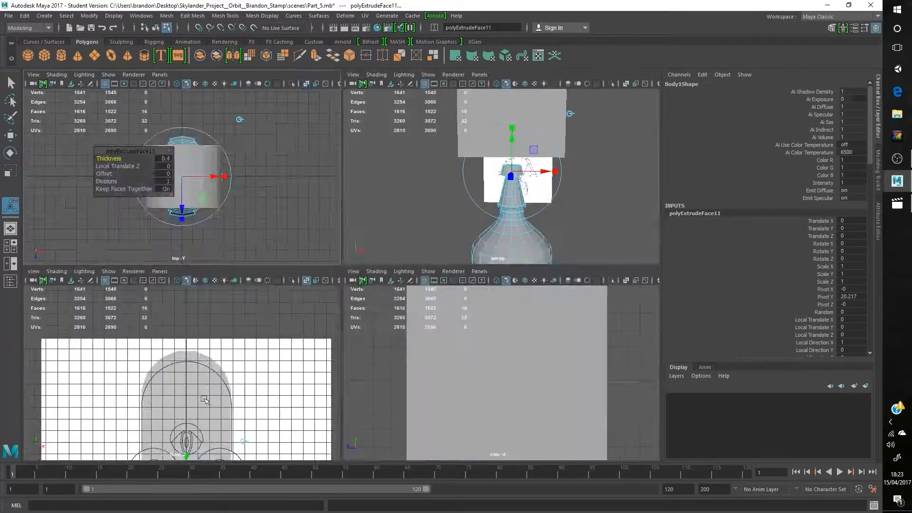
key("space")
middle_click_drag(332, 413, 365, 297, "alt")
scroll(310, 91, "up", 2)
left_click(307, 84)
scroll(442, 333, "up", 3)
middle_click_drag(470, 348, 428, 362, "alt")
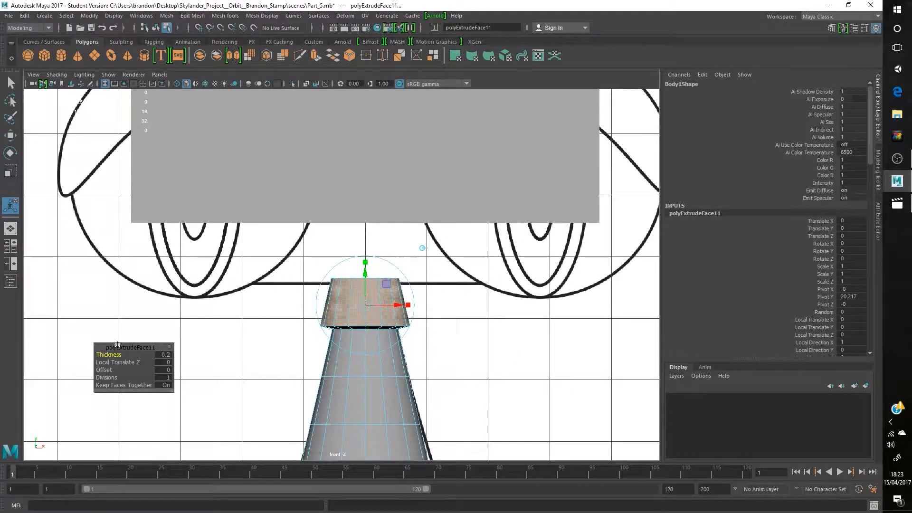
Step: Select the outer bottom edge loop of the neck collar and snap it vertically level with the inner loop
key("space")
key("space")
right_click_drag(516, 218, 517, 185)
scroll(456, 247, "up", 5)
left_click_drag(456, 295, 401, 267, "alt")
middle_click_drag(401, 267, 332, 242, "alt")
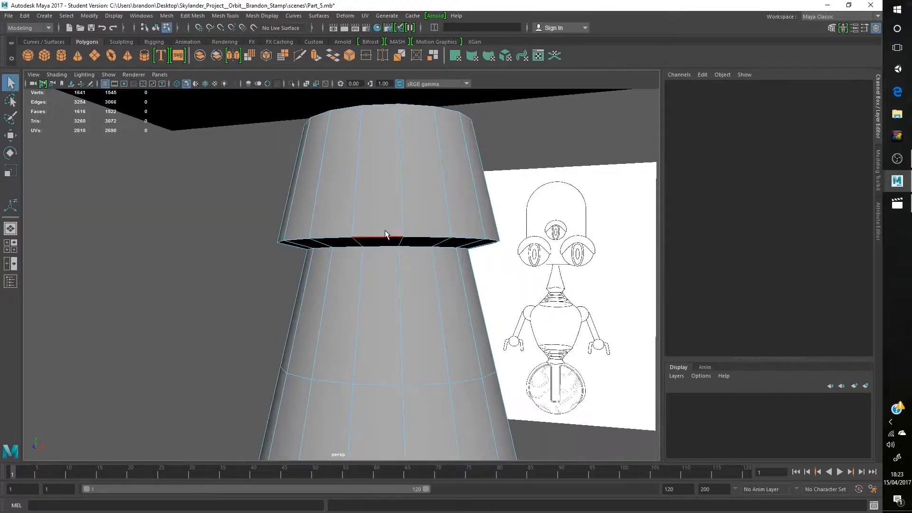
double_click(387, 240)
key("w")
middle_click_drag(371, 195, 322, 230, "alt")
left_click_drag(322, 230, 128, 287, "alt")
left_click_drag(285, 247, 299, 297, "alt")
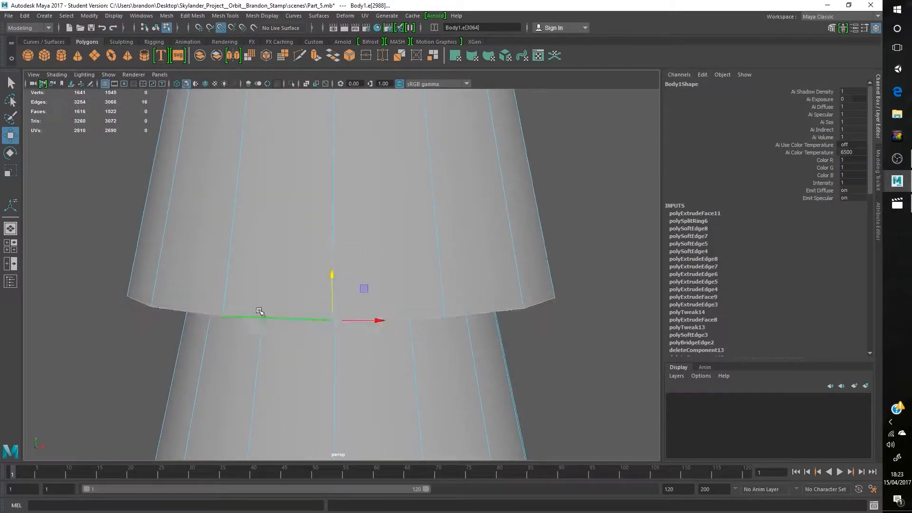
scroll(380, 294, "down", 5)
left_click(446, 294)
key("v")
Step: Select the whole head and move it vertically in the front view to line up with the reference outline
right_click_drag(352, 285, 390, 254)
scroll(445, 292, "down", 5)
left_click_drag(445, 293, 505, 267, "alt")
key("space")
key("space")
left_click(400, 167)
left_click(306, 83)
left_click_drag(366, 149, 366, 188)
left_click_drag(365, 247, 365, 220)
Step: Try to smooth the head mesh with 2 divisions
key("space")
left_click(502, 205)
key("space")
left_click(342, 199)
left_click(166, 15)
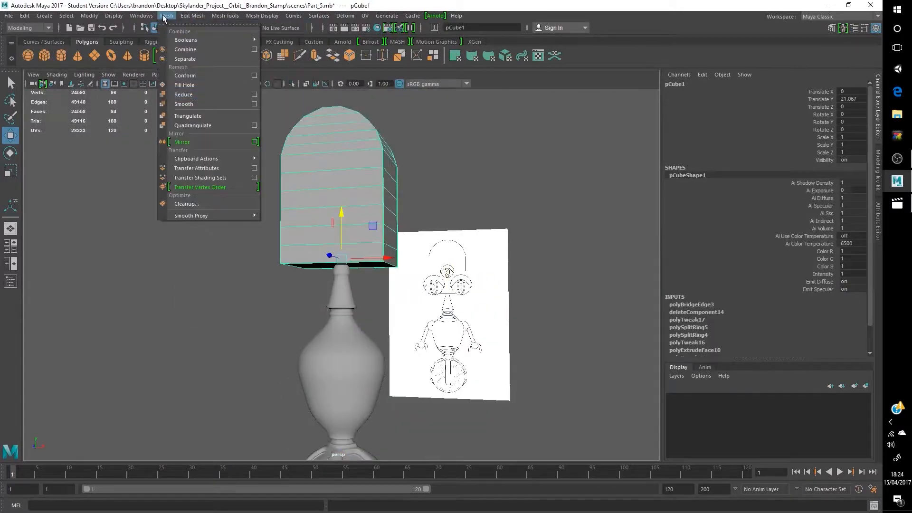
scroll(350, 285, "down", 5)
left_click(349, 312)
key("1")
scroll(350, 309, "up", 5)
left_click(299, 290)
left_click(338, 252)
left_click(166, 16)
left_click(199, 104)
scroll(205, 286, "up", 2)
left_click_drag(207, 355, 212, 355)
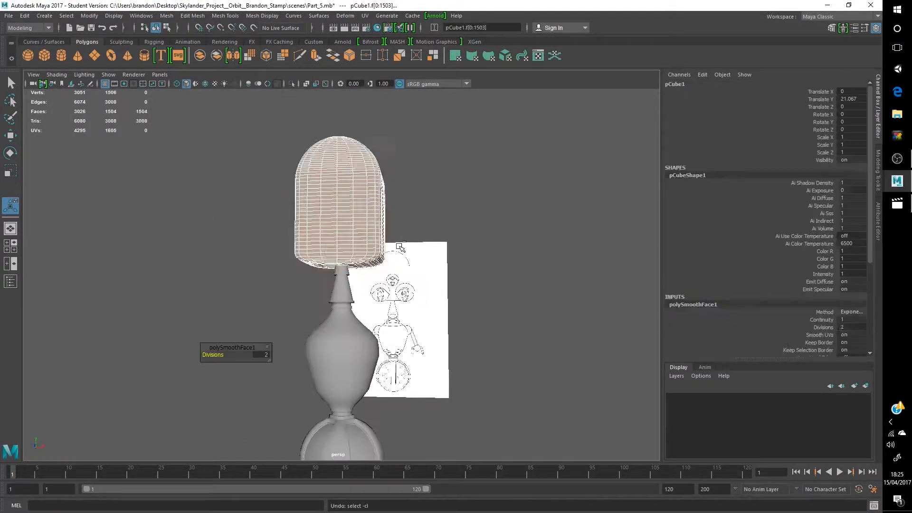
Step: Bevel the bottom border edges of the head mesh and return to object mode
left_click(252, 239)
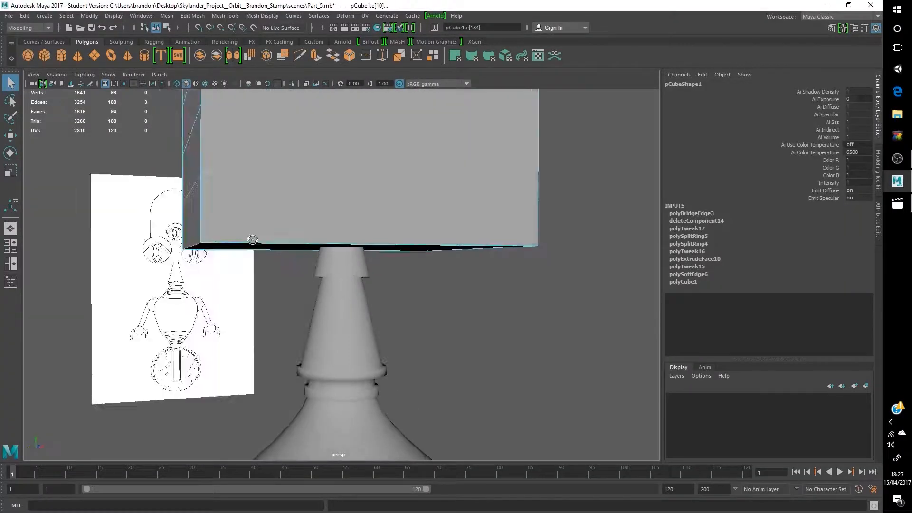
left_click_drag(252, 239, 306, 252, "alt")
scroll(334, 259, "down", 4)
left_click(166, 16)
mouse_move(191, 16)
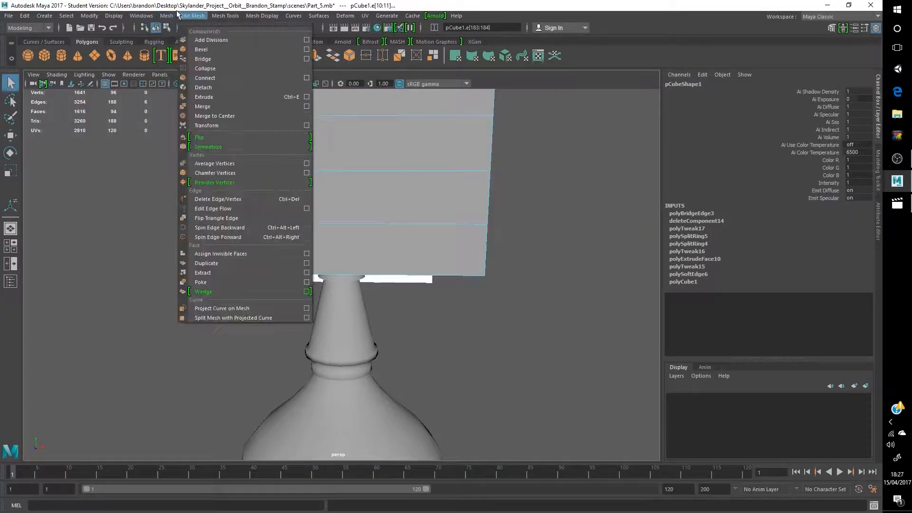
left_click(199, 49)
left_click_drag(255, 290, 284, 280, "alt")
left_click_drag(230, 362, 236, 361)
left_click(427, 361)
left_click_drag(380, 309, 350, 300, "alt")
left_click(348, 214)
mouse_move(348, 214)
left_mouse_down("alt")
mouse_move(382, 229)
mouse_move(238, 186)
mouse_move(341, 230)
left_mouse_up("alt")
right_click_drag(341, 229, 361, 217)
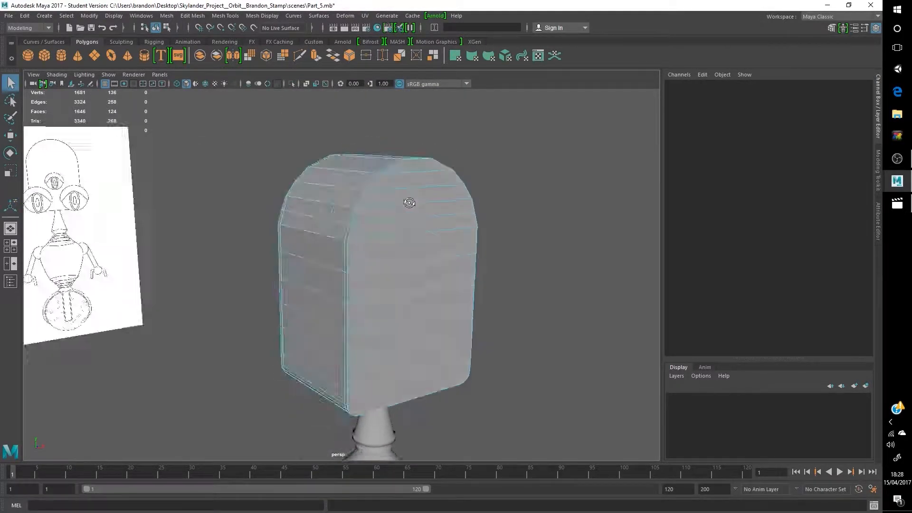
Step: Create a polygon sphere and place it over the reference shoulder circle in the front view, at about X 3.228, Y 13.92
left_click_drag(361, 199, 250, 224, "alt")
scroll(251, 224, "down", 5)
left_click(28, 56)
key("space")
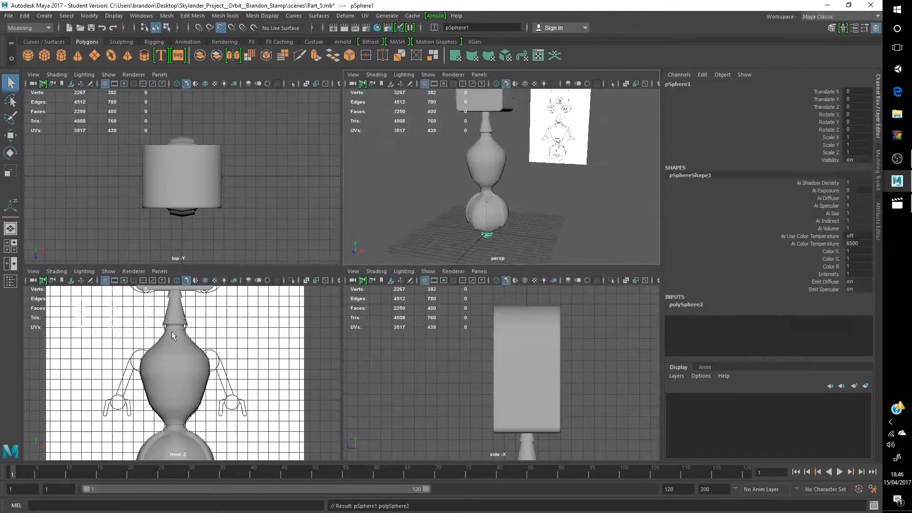
key("space")
middle_click_drag(299, 180, 286, 240, "alt")
left_click_drag(313, 112, 311, 223)
left_click_drag(380, 275, 380, 272)
left_click_drag(422, 309, 419, 309)
scroll(409, 272, "down", 1)
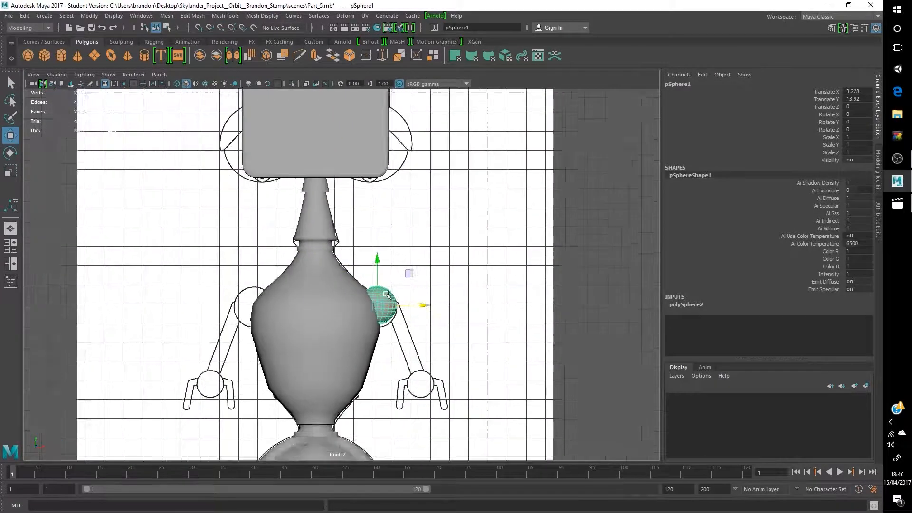
Step: Scale the shoulder sphere uniformly to 1.045 to fit the reference circle and set its axis and height subdivisions to 15
scroll(410, 273, "up", 10)
middle_click_drag(466, 360, 363, 228, "alt")
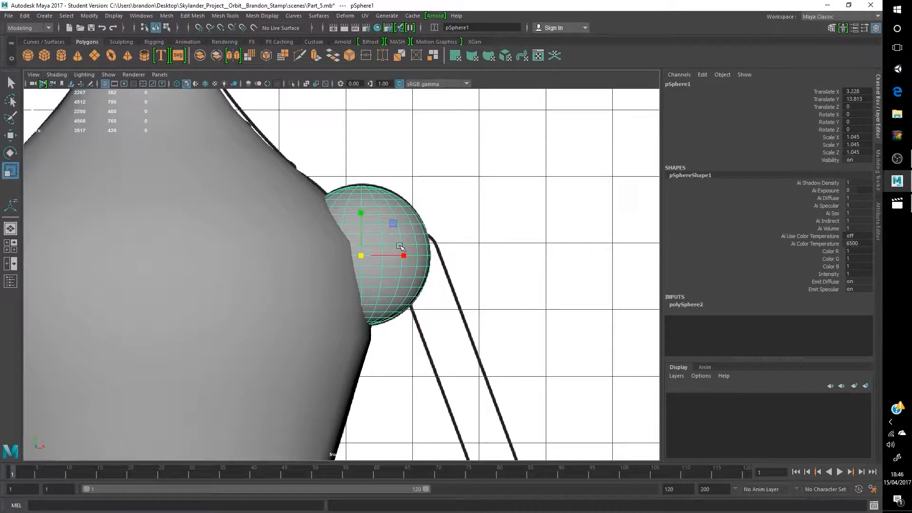
left_click(702, 305)
left_click_drag(860, 328, 860, 321)
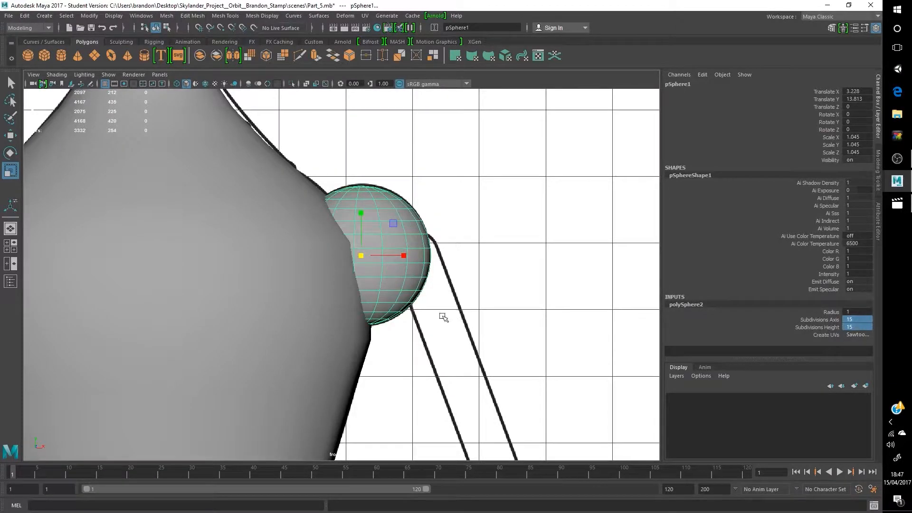
scroll(453, 317, "down", 5)
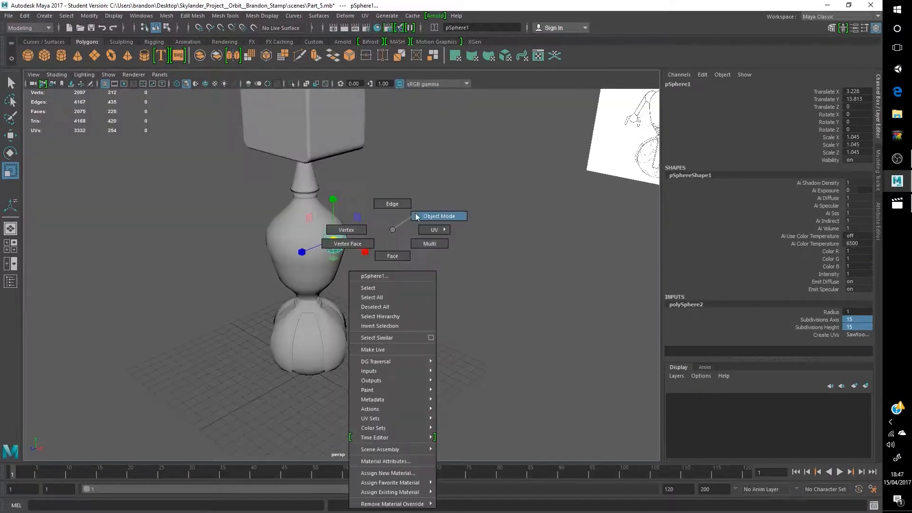
Step: Place a duplicate of the shoulder sphere on the opposite side at X -3.212 and name the original Left_Sholder
left_click(368, 276)
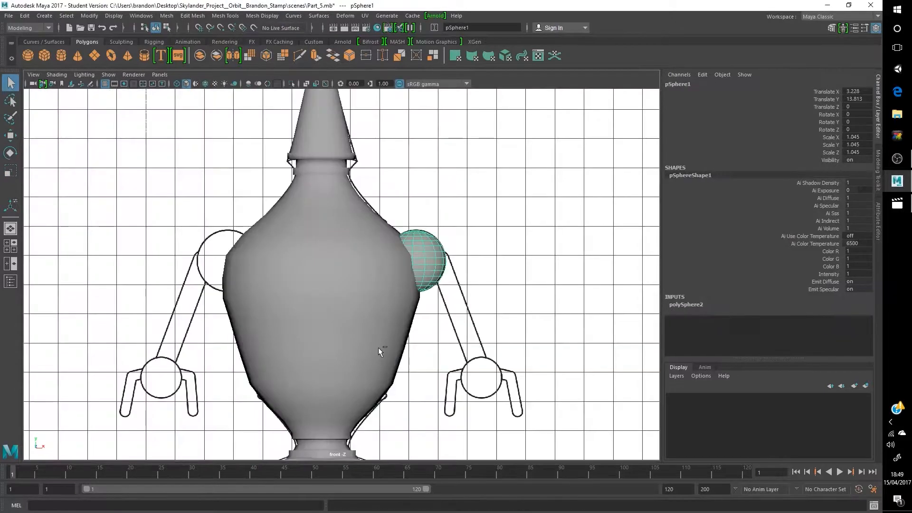
type("Sn")
left_click(10, 135)
left_click_drag(458, 263, 269, 264)
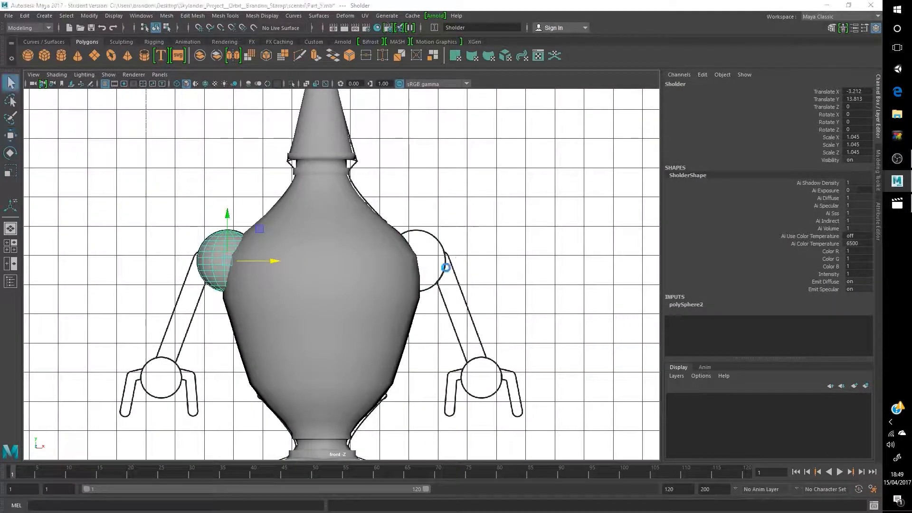
key("ctrl+z")
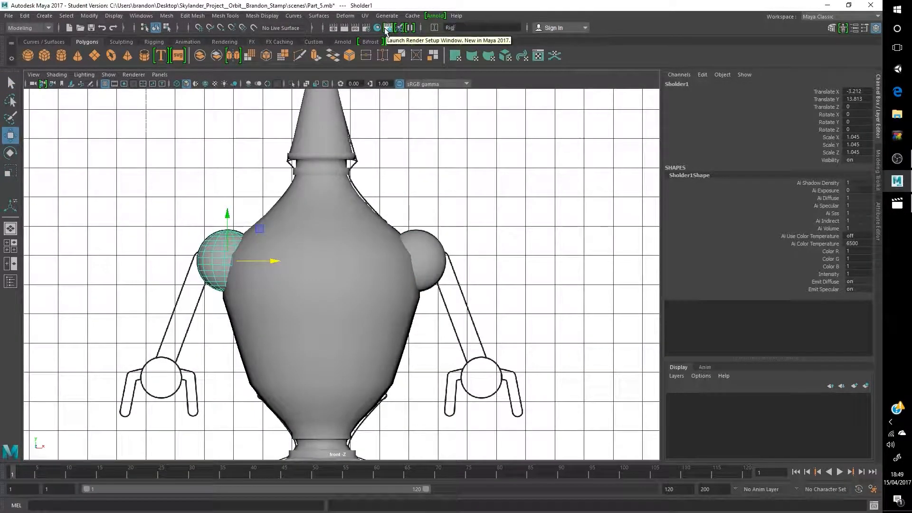
type("ft_Sholder")
key("Return")
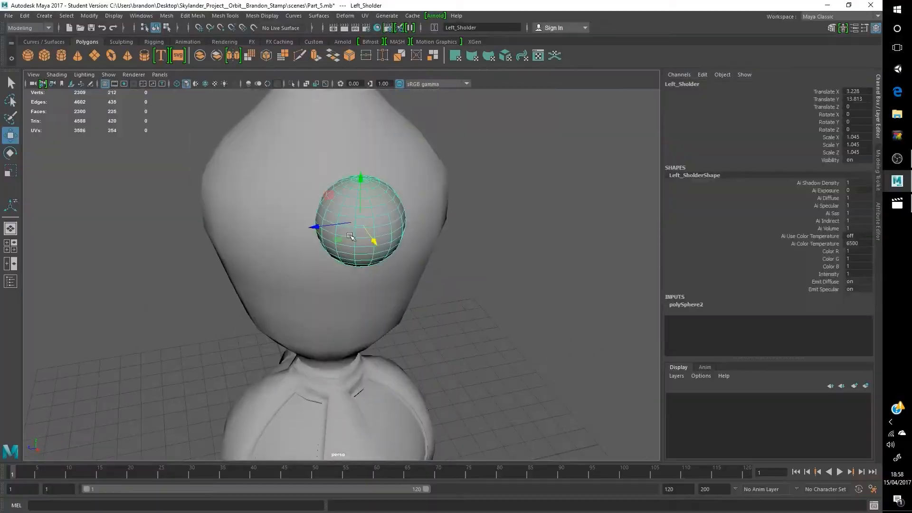
Step: Extrude a block of ten faces on the lower outer side of the left shoulder sphere inwards with a 0.1 offset
key("space")
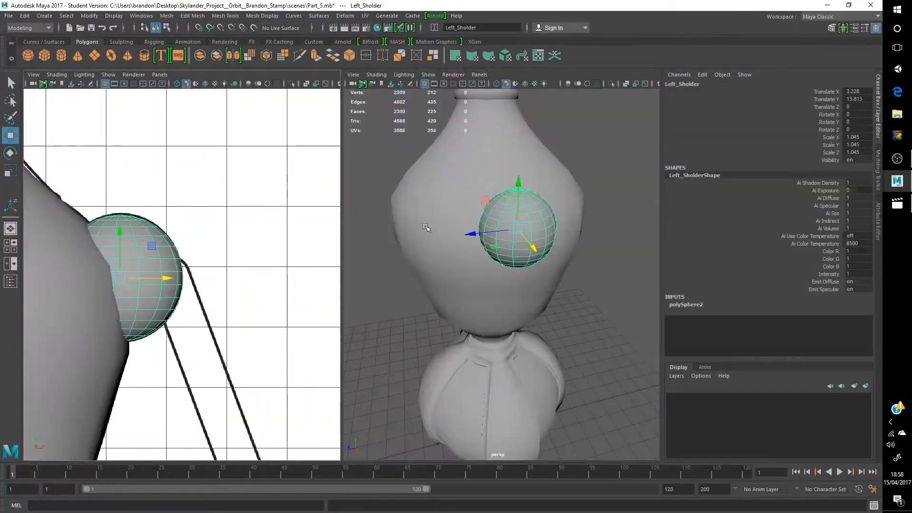
scroll(537, 209, "up", 6)
right_click_drag(555, 152, 558, 183)
left_click(558, 184)
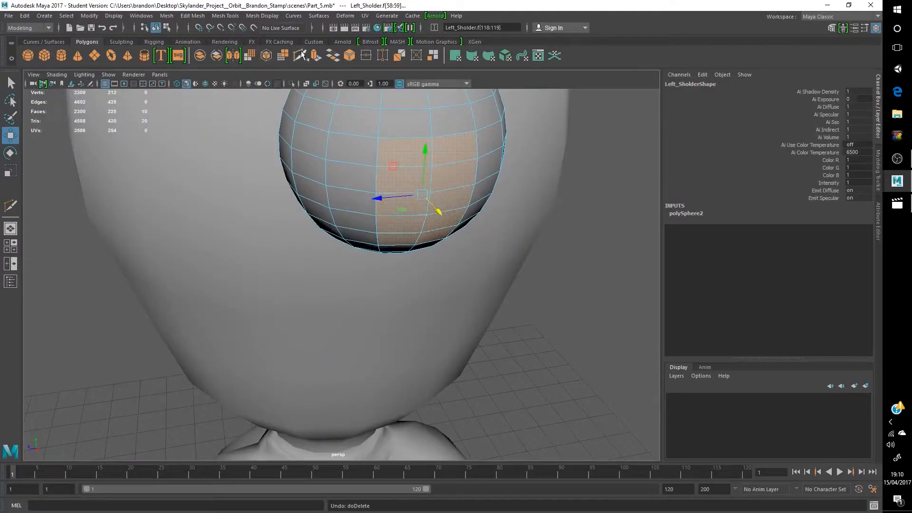
key("ctrl+e")
left_click(216, 369)
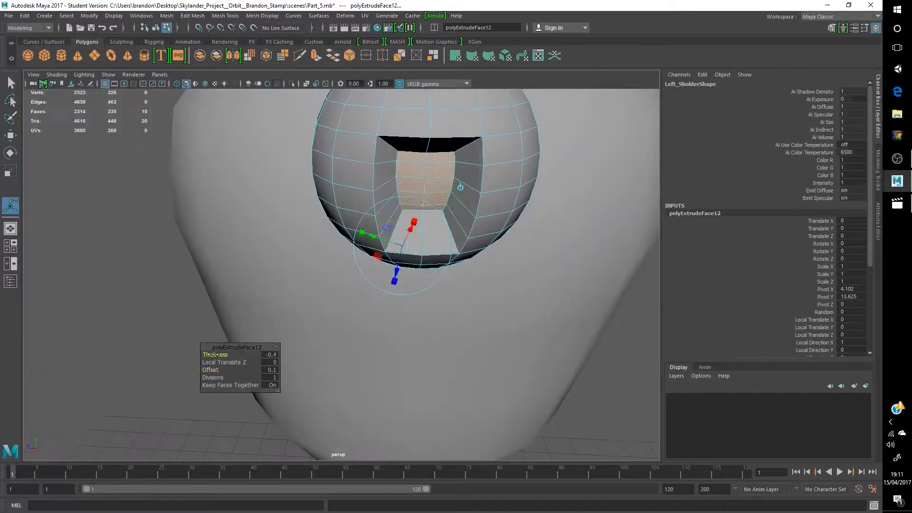
left_click_drag(211, 355, 213, 354)
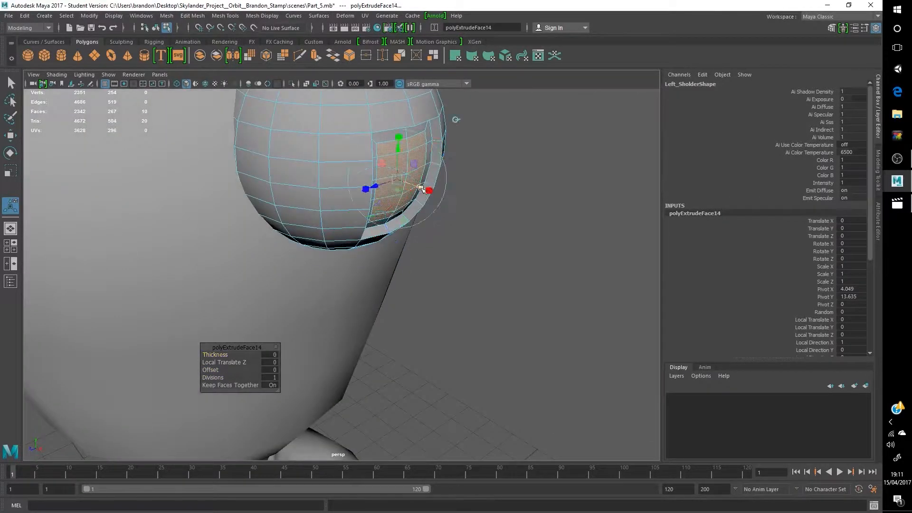
Step: Pull the extruded faces out of the shoulder recess with a local Z translation of 0.261 and flatten their end along X
key("space")
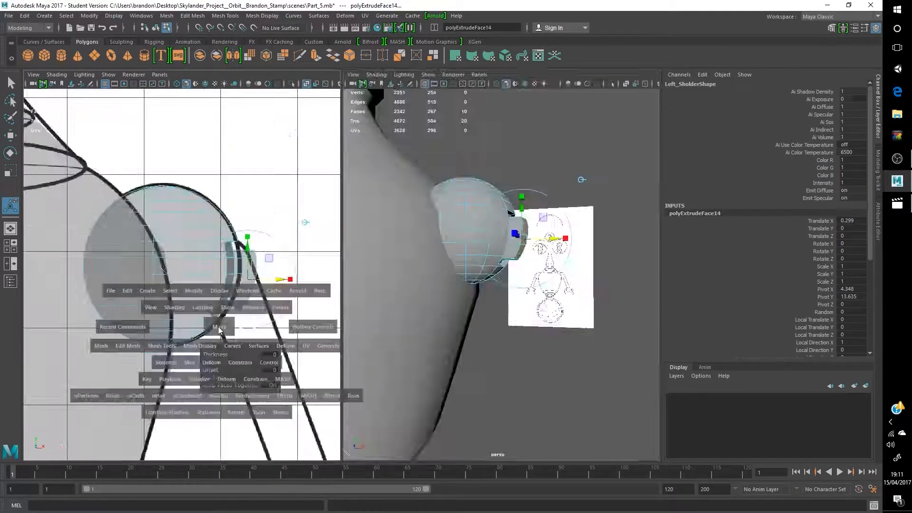
left_click_drag(440, 283, 435, 282)
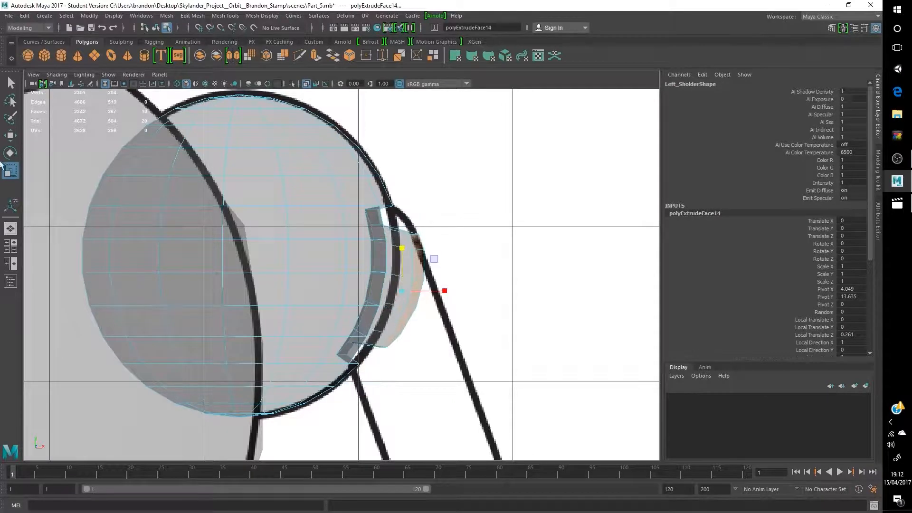
key("space")
key("space")
left_click_drag(383, 298, 391, 200, "alt")
left_click_drag(380, 241, 369, 245, "alt")
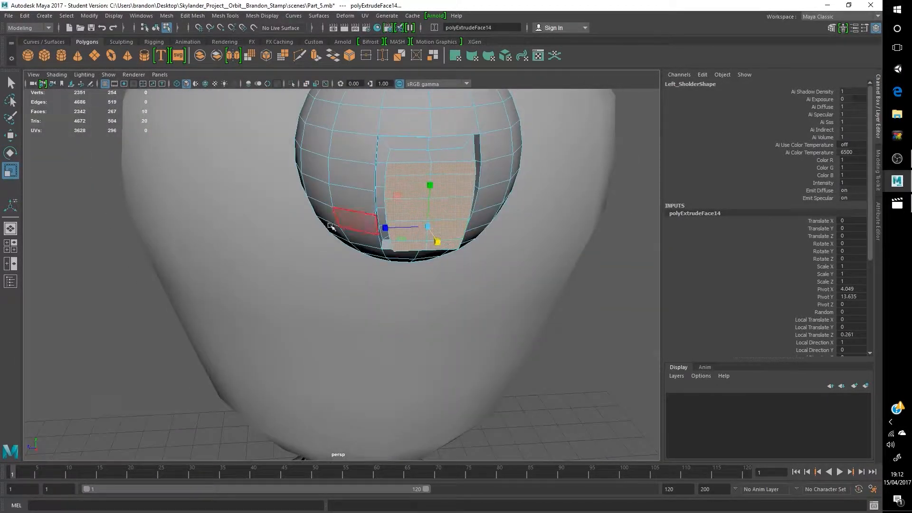
key("ctrl+e")
key("space")
key("space")
left_click_drag(434, 341, 458, 342)
key("e")
left_click_drag(384, 300, 384, 282)
key("w")
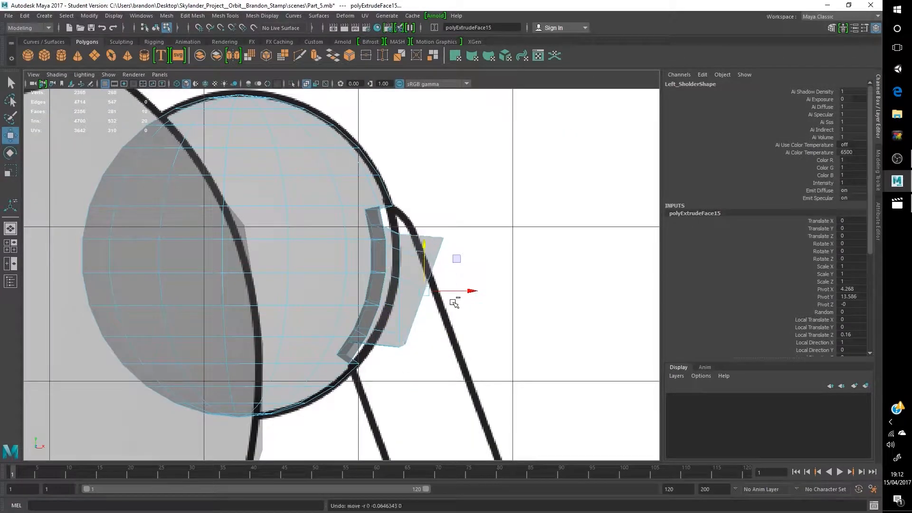
key("ctrl+z")
left_click_drag(470, 291, 490, 291)
key("ctrl+z")
key("ctrl+z")
key("ctrl+z")
key("space")
key("space")
key("ctrl+z")
left_click_drag(228, 328, 438, 285, "alt")
key("ctrl+y")
Step: Extrude the flattened end faces again, rotating and moving them outwards and down to start the arm's bend in the front view
left_click(317, 56)
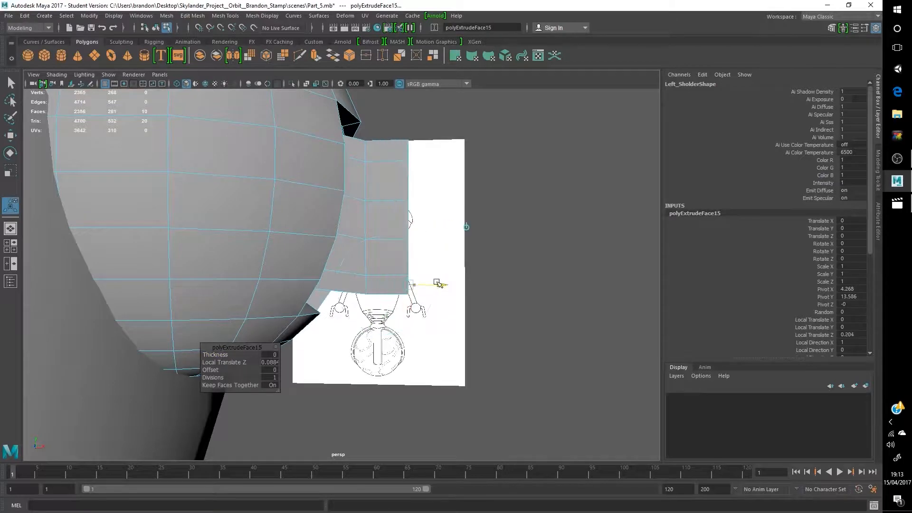
key("ctrl+z")
left_click_drag(215, 355, 222, 352)
left_click(10, 155)
left_click_drag(497, 254, 445, 257)
key("ctrl+z")
key("space")
key("space")
key("w")
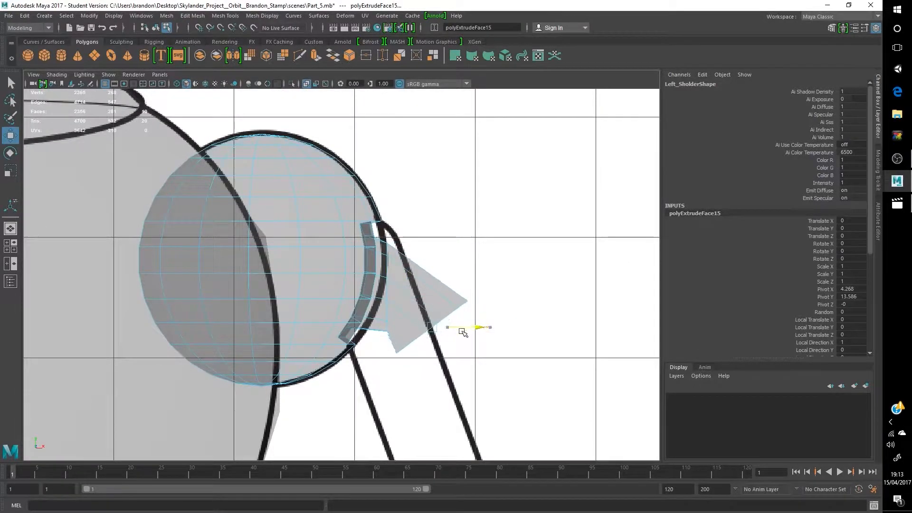
scroll(467, 330, "down", 6)
scroll(404, 298, "up", 5)
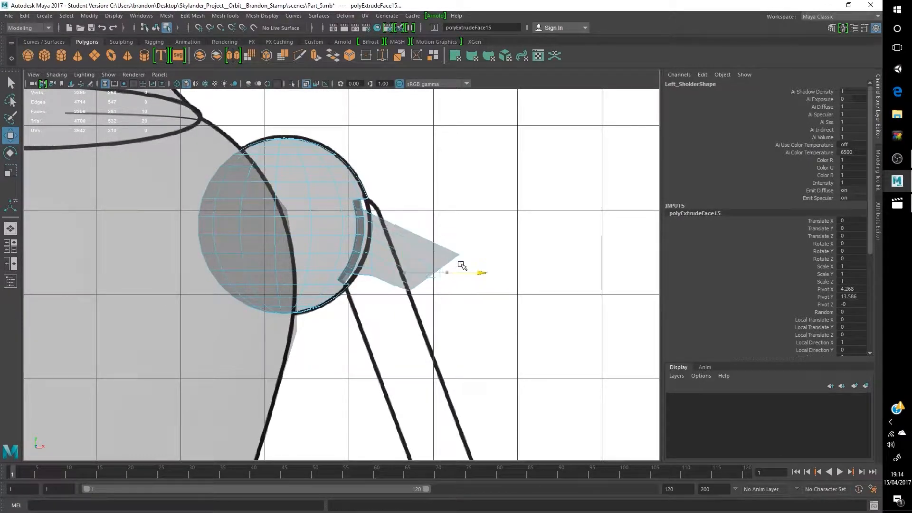
Step: Extrude the arm's end faces by 0.391 in local Z and rotate them further downwards
key("ctrl+e")
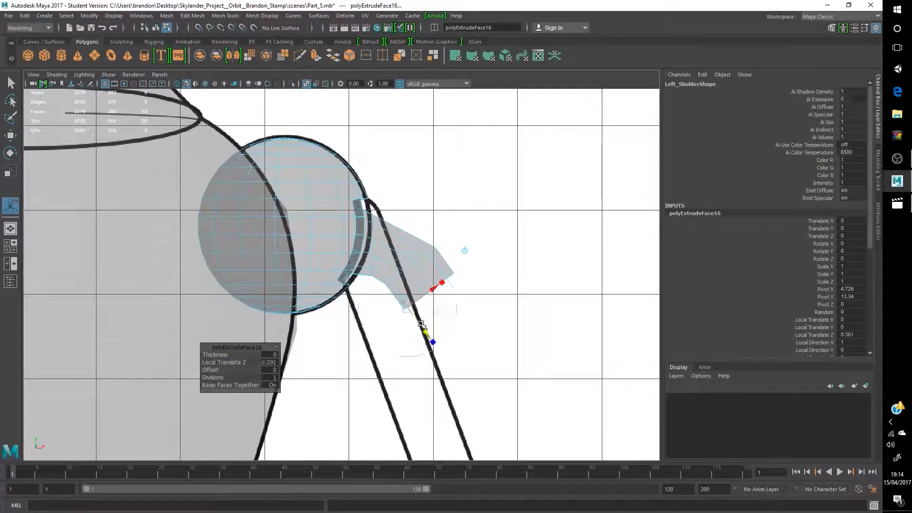
left_click(11, 155)
mouse_move(485, 347)
left_mouse_down()
mouse_move(483, 315)
mouse_move(470, 340)
left_mouse_up()
scroll(475, 335, "up", 6)
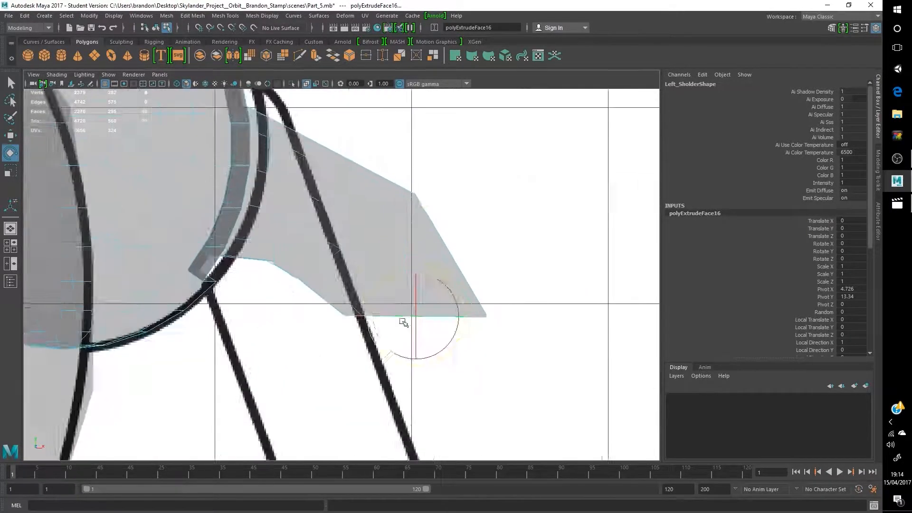
key("w")
scroll(456, 324, "up", 3)
left_click_drag(502, 357, 517, 357)
left_click_drag(475, 313, 474, 288)
left_click_drag(510, 331, 473, 334)
scroll(472, 338, "down", 9)
key("ctrl+e")
left_click_drag(212, 355, 225, 355)
key("ctrl+z")
middle_click_drag(393, 344, 403, 334, "alt")
scroll(403, 334, "up", 5)
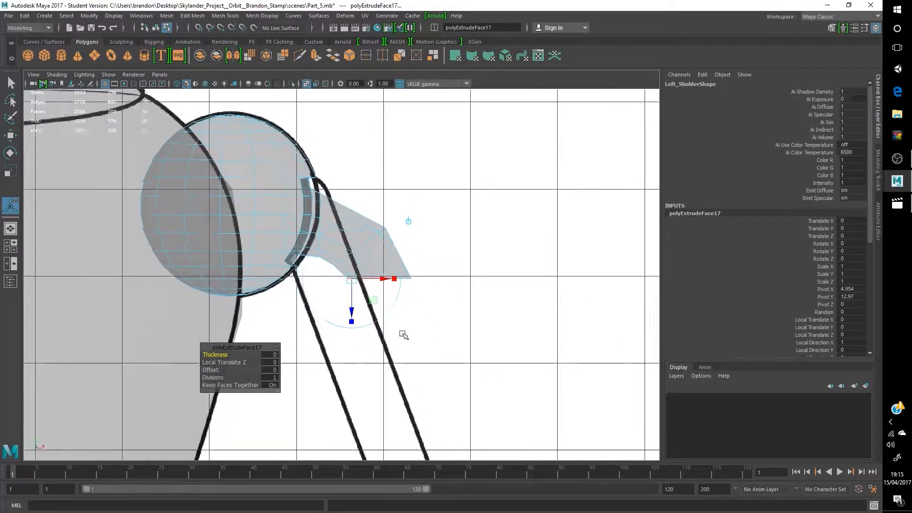
key("ctrl+z")
key("ctrl+z")
key("ctrl+z")
key("ctrl+z")
key("ctrl+z")
key("ctrl+z")
key("ctrl+z")
key("ctrl+y")
Step: Rotate the arm's end faces to match the reference arm's slope and extrude them with a thickness of 2.4
key("e")
left_click_drag(454, 281, 458, 298)
key("ctrl+e")
left_click_drag(373, 328, 402, 429)
left_click_drag(426, 387, 438, 380)
scroll(441, 354, "down", 8)
scroll(441, 354, "up", 2)
middle_click_drag(442, 354, 441, 325, "alt")
key("ctrl+z")
key("ctrl+z")
left_click_drag(230, 358, 333, 358)
scroll(405, 362, "up", 3)
scroll(405, 363, "down", 5)
Step: Shift the extruded arm section 0.207 along local X, set its divisions to 3 and nudge its end along the arm
key("space")
key("space")
left_click_drag(428, 294, 446, 304, "alt")
key("space")
key("space")
scroll(451, 333, "up", 4)
scroll(451, 333, "up", 2)
left_click_drag(398, 230, 402, 228)
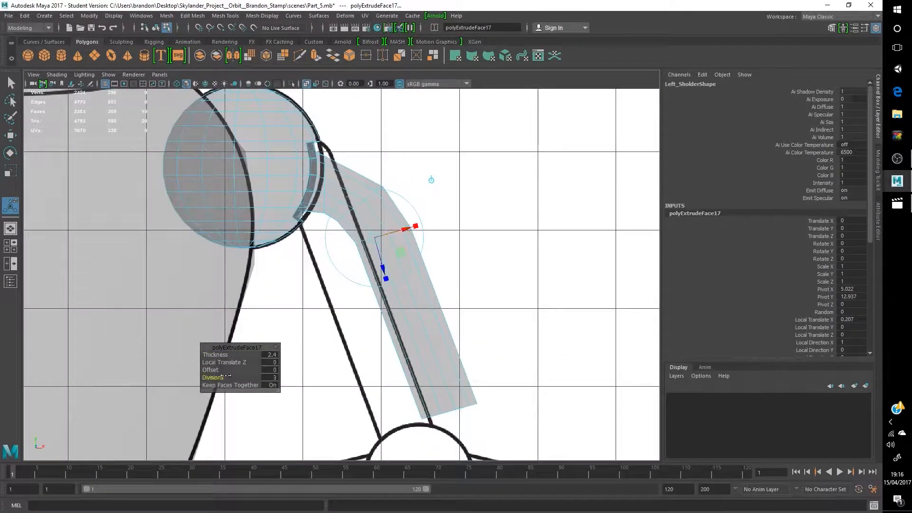
middle_click_drag(427, 309, 383, 235, "alt")
left_click_drag(340, 195, 343, 202)
key("space")
key("space")
left_click_drag(518, 318, 352, 323, "alt")
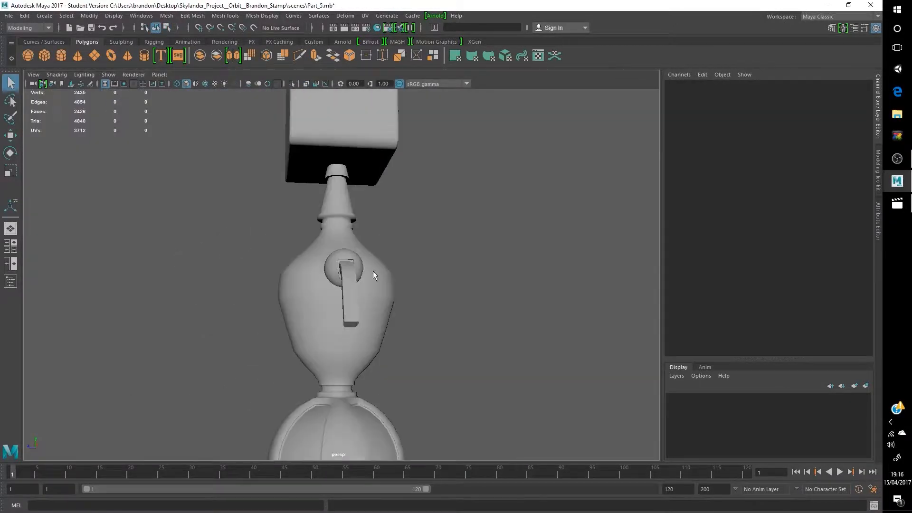
Step: Preview the left arm and shoulder mesh smoothed, then restore the unsmoothed display
left_click(342, 328)
key("3")
scroll(380, 294, "up", 4)
left_click(404, 278)
scroll(403, 278, "up", 5)
left_click_drag(403, 278, 381, 267, "alt")
left_click(382, 309)
key("1")
Step: Examine the left arm's bend and its shoulder socket from several angles, leaving nothing selected
left_click_drag(142, 299, 224, 295, "alt")
scroll(285, 299, "down", 4)
left_click_drag(285, 299, 366, 314, "alt")
left_click(344, 305)
scroll(268, 278, "up", 4)
left_click_drag(268, 278, 488, 304, "alt")
scroll(350, 301, "down", 5)
scroll(304, 285, "up", 2)
key("e")
scroll(488, 304, "up", 4)
left_click(427, 326)
left_click_drag(428, 326, 162, 160, "alt")
scroll(342, 304, "up", 3)
key("ctrl+z")
key("ctrl+z")
scroll(511, 365, "down", 3)
left_click(452, 266)
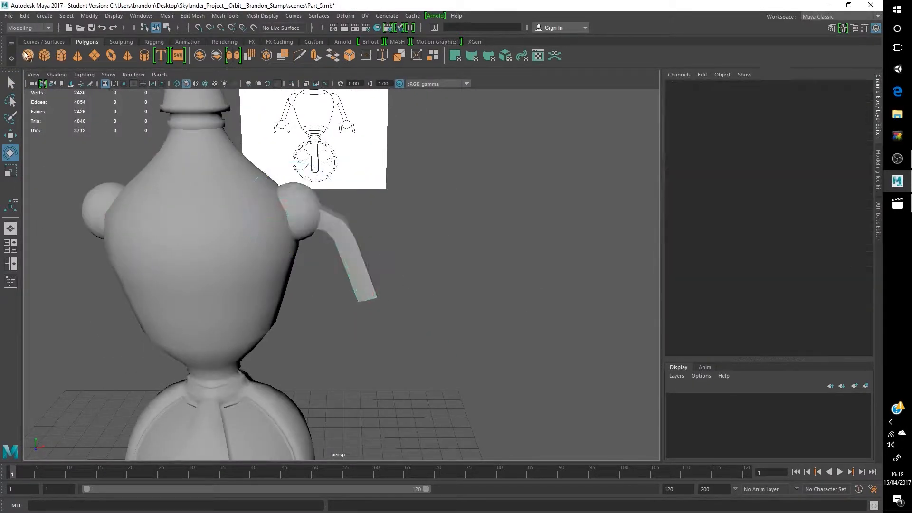
Step: Create a polygon sphere for the left hand and move it from the origin towards the hand circle in the reference
key("space")
left_click(27, 56)
key("f")
scroll(190, 285, "down", 6)
key("w")
left_click_drag(182, 411, 181, 252)
left_click_drag(217, 290, 296, 289)
Step: Scale the sphere to 0.65 and position it over the reference hand circle at X 5.476, Y 9.799
scroll(296, 289, "up", 6)
middle_click_drag(304, 288, 28, 329, "alt")
left_click_drag(235, 333, 234, 311)
left_click_drag(278, 353, 202, 357)
left_click(10, 171)
left_click(11, 136)
left_click_drag(244, 328, 246, 325)
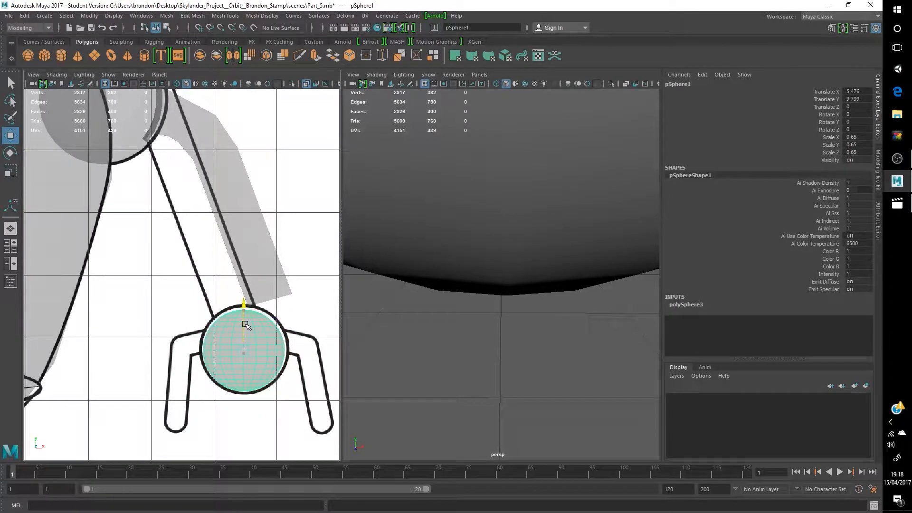
Step: Fine-tune the hand sphere's size against the reference circle in the front view
left_click(10, 171)
scroll(250, 376, "up", 4)
middle_click_drag(250, 378, 183, 304, "alt")
left_click_drag(230, 340, 272, 341)
left_click(10, 136)
scroll(273, 340, "down", 10)
Step: Nudge the hand sphere in the perspective view and set its axis and height subdivisions to 15
key("space")
key("f")
scroll(428, 332, "up", 3)
left_click_drag(469, 354, 503, 354)
left_click_drag(449, 304, 364, 275, "alt")
left_click(686, 305)
left_click(857, 320)
type("15")
key("Tab")
type("15")
key("Tab")
Step: Set the hand sphere's Z rotation to 90 degrees
left_click_drag(199, 328, 290, 330, "alt")
middle_click_drag(291, 330, 395, 418, "alt")
left_click(418, 342)
scroll(694, 336, "down", 2)
left_click(686, 351)
left_click(484, 452)
middle_click_drag(484, 453, 431, 307, "alt")
left_click(848, 123)
left_click(849, 130)
type("90")
key("Return")
Step: Delete the faces of the hand sphere that point towards the end of the arm
left_click_drag(475, 285, 167, 315, "alt")
right_click_drag(166, 315, 313, 332, "alt")
middle_click_drag(313, 323, 426, 323, "alt")
left_click(427, 323)
left_click(533, 322, "shift")
left_click_drag(534, 322, 465, 350, "alt")
left_click(285, 266)
left_click(465, 350)
right_click_drag(464, 350, 465, 380)
left_click(484, 312, "shift")
left_click_drag(485, 312, 320, 310, "alt")
key("Delete")
Step: Delete the end face of the arm to open it towards the hand sphere
left_click(285, 190)
right_click_drag(285, 191, 285, 218)
left_click_drag(320, 309, 332, 238, "alt")
left_click(273, 193)
key("Delete")
Step: Try to bridge the open border edges of the arm and the hand sphere
right_click_drag(290, 186, 289, 159)
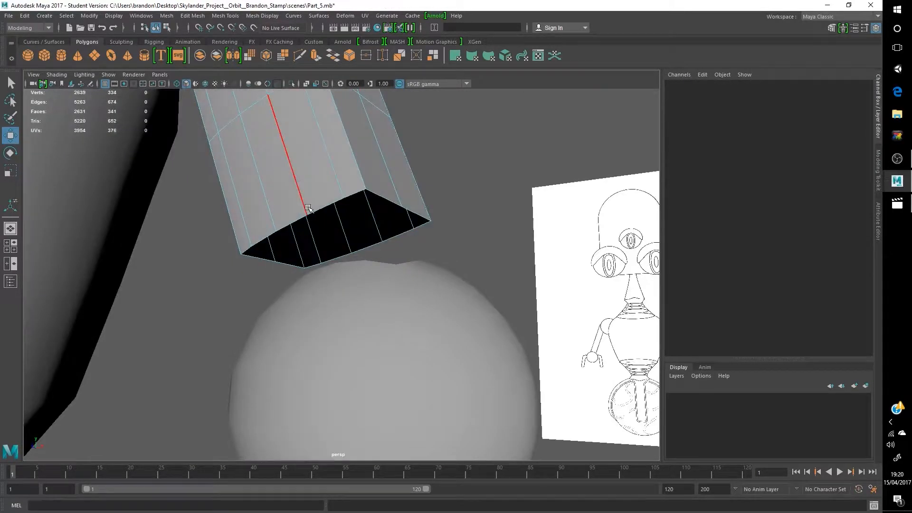
left_click_drag(290, 159, 363, 261, "alt")
right_click_drag(423, 230, 413, 204)
left_click(413, 342, "shift")
left_click_drag(415, 284, 359, 264, "alt")
double_click(360, 263, "shift")
left_click(167, 16)
mouse_move(192, 16)
left_click(198, 58)
Step: Combine the hand sphere and the arm mesh into one object
left_click_drag(427, 303, 401, 332, "alt")
double_click(401, 333)
double_click(402, 333)
double_click(346, 281, "shift")
left_click(167, 16)
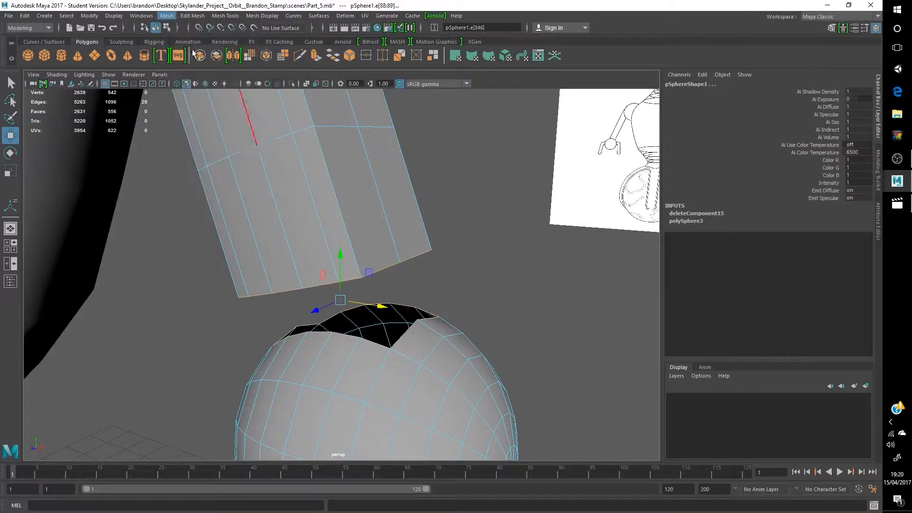
left_click(185, 49)
right_click_drag(424, 357, 438, 342)
left_click(322, 206, "shift")
key("g")
key("e")
Step: Bridge the arm's open border loop to the border loop of the hand sphere's hole
right_click_drag(322, 206, 322, 181)
double_click(402, 334)
double_click(346, 280, "shift")
left_click(167, 16)
mouse_move(193, 16)
left_click(222, 59)
Step: Examine the joined shoulder, arm and hand sphere in object mode from several distances and angles
left_click_drag(475, 156, 366, 233, "alt")
right_click_drag(366, 230, 416, 213)
left_click(428, 219)
scroll(418, 224, "down", 5)
left_click_drag(409, 228, 366, 295, "alt")
scroll(371, 279, "up", 4)
scroll(368, 262, "up", 1)
left_click(356, 236)
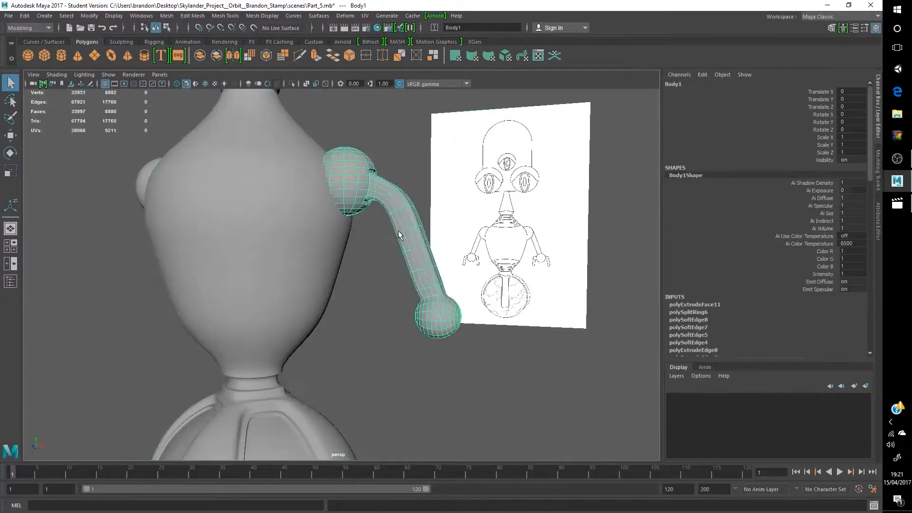
scroll(363, 236, "down", 3)
left_click(205, 211)
left_click(361, 356)
Step: Reverse the normals of the faces selected around the hand sphere
left_click_drag(352, 361, 375, 341, "alt")
scroll(371, 304, "up", 5)
right_click_drag(363, 304, 363, 325)
left_click(404, 362)
left_click(357, 366, "shift")
left_click_drag(357, 366, 332, 266, "alt")
left_click(262, 15)
left_click(266, 59)
left_click(402, 315)
Step: Select edge loops where the arm meets the hand sphere and scale them to refine the joint
scroll(332, 247, "up", 4)
right_click_drag(316, 229, 315, 205)
double_click(283, 317)
key("r")
left_click_drag(255, 320, 396, 266)
double_click(408, 307, "shift")
double_click(438, 251, "shift")
left_click(468, 247)
Step: Select the successive edge loops along the arm and shift them slightly sideways
double_click(349, 120)
double_click(369, 186, "shift")
double_click(388, 248, "shift")
double_click(424, 314, "shift")
key("ctrl+z")
double_click(428, 305, "shift")
double_click(444, 364, "shift")
left_click_drag(381, 240, 418, 255, "alt")
key("w")
left_click_drag(451, 224, 462, 224)
Step: Return to object mode and preview the arm mesh smoothed, leaving nothing selected
left_click_drag(361, 228, 455, 229, "alt")
right_click_drag(455, 230, 521, 218)
left_click(537, 266)
left_click_drag(537, 285, 261, 312, "alt")
left_click(261, 311)
scroll(248, 326, "up", 5)
key("3")
left_click(488, 193)
left_click_drag(488, 193, 315, 318, "alt")
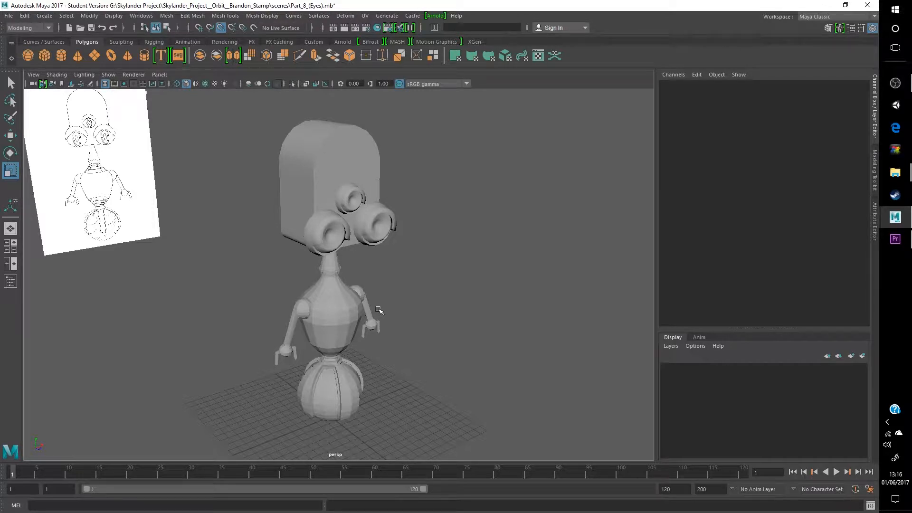
Step: Examine the full robot in the Part_8_(Eyes) scene, including its arm, hand sphere and claw fingers up close
mouse_move(421, 296)
left_mouse_down("alt")
mouse_move(399, 289)
mouse_move(420, 291)
left_mouse_up("alt")
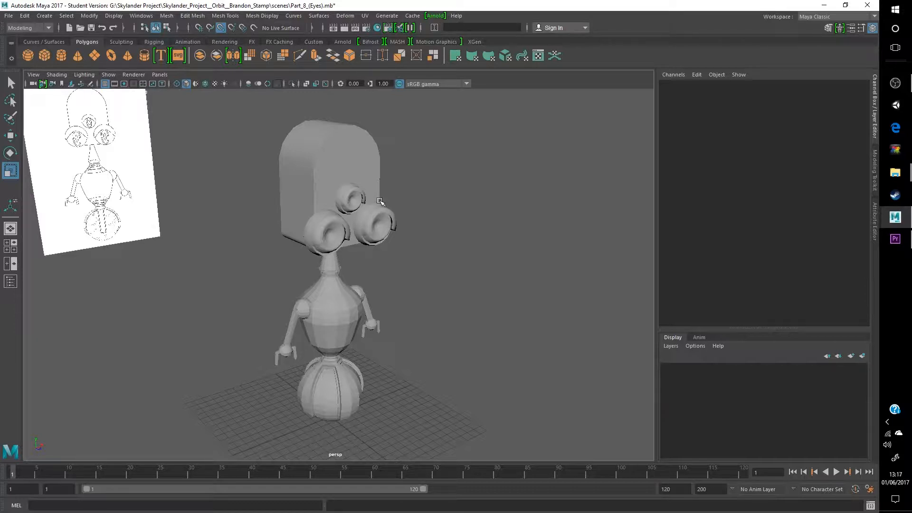
left_click_drag(403, 209, 295, 117, "alt")
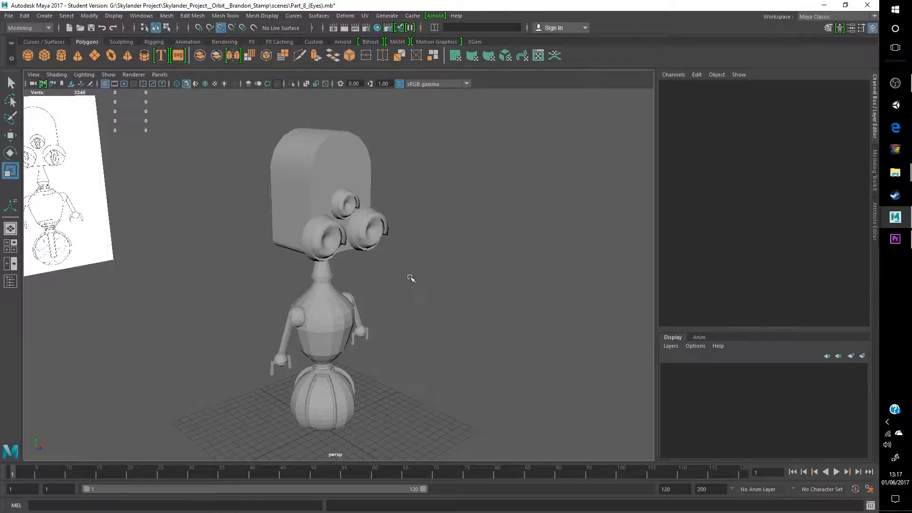
scroll(366, 377, "up", 3)
left_click_drag(383, 398, 319, 379, "alt")
scroll(320, 378, "up", 5)
middle_click_drag(319, 378, 397, 257, "alt")
scroll(397, 257, "up", 4)
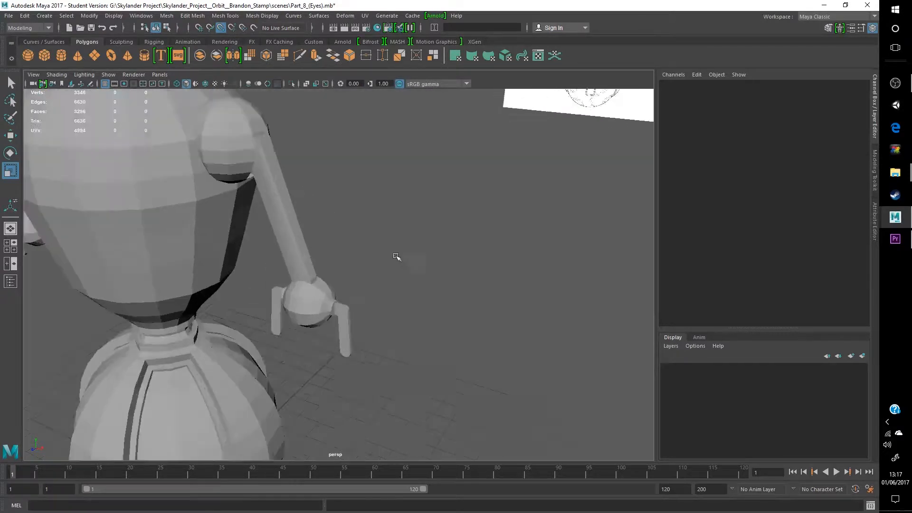
left_click_drag(354, 347, 377, 315, "alt")
scroll(377, 315, "up", 3)
middle_click_drag(377, 316, 449, 248, "alt")
left_click_drag(449, 247, 428, 261, "alt")
scroll(428, 261, "up", 3)
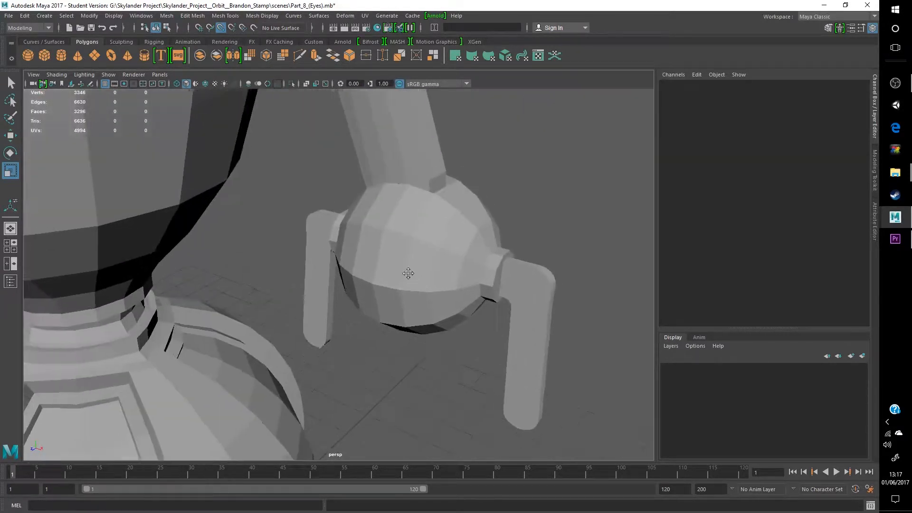
middle_click_drag(407, 269, 353, 297, "alt")
middle_click_drag(429, 257, 418, 302, "alt")
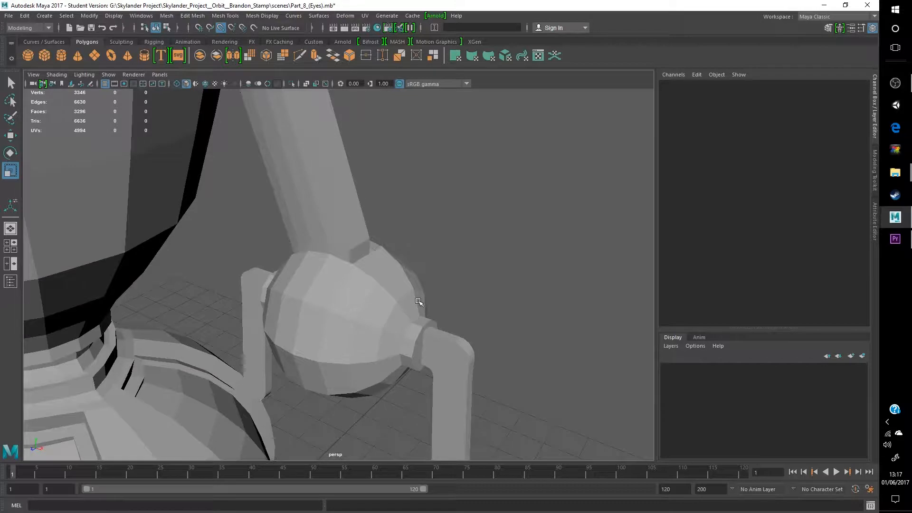
Step: Select the edge loop where the arm meets the hand sphere, and examine the wrist and shoulder joints
right_click_drag(336, 244, 339, 195)
double_click(332, 241)
scroll(399, 310, "up", 5)
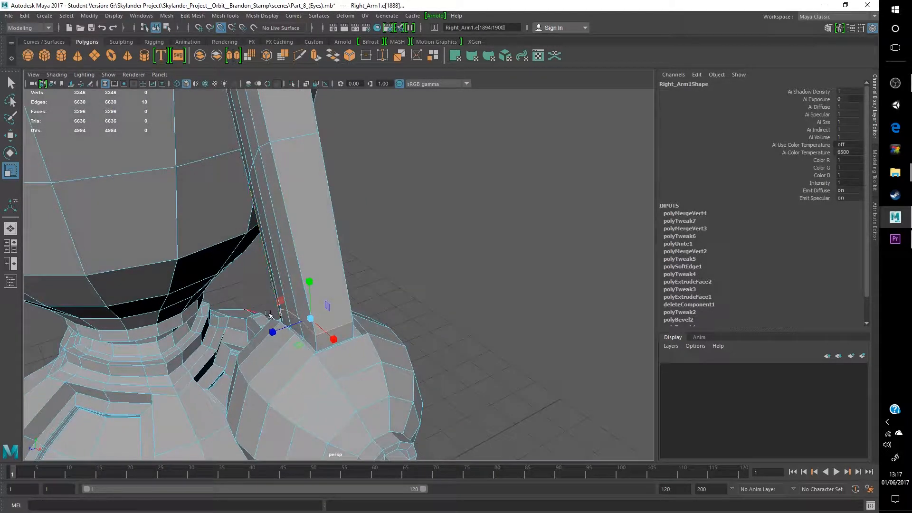
left_click_drag(361, 332, 238, 365, "alt")
scroll(350, 381, "up", 3)
middle_click_drag(350, 380, 348, 360, "alt")
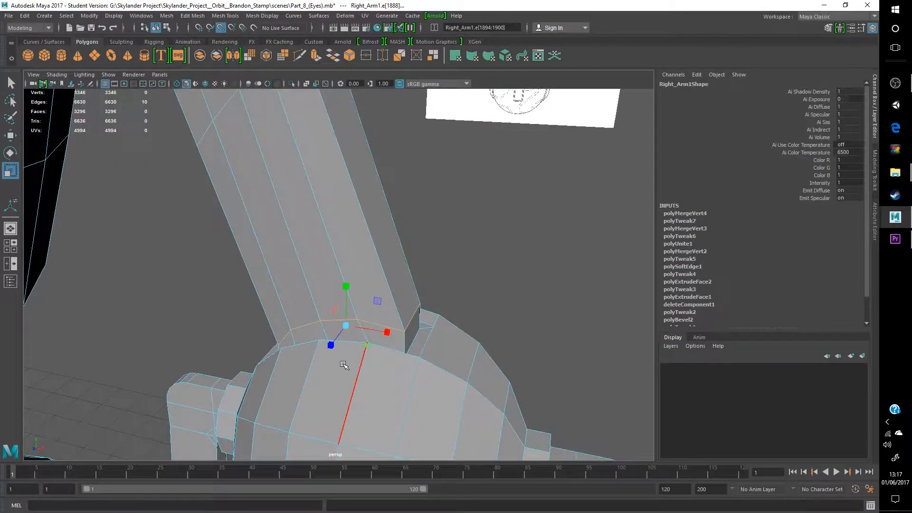
scroll(344, 365, "down", 3)
left_click_drag(520, 290, 350, 217, "alt")
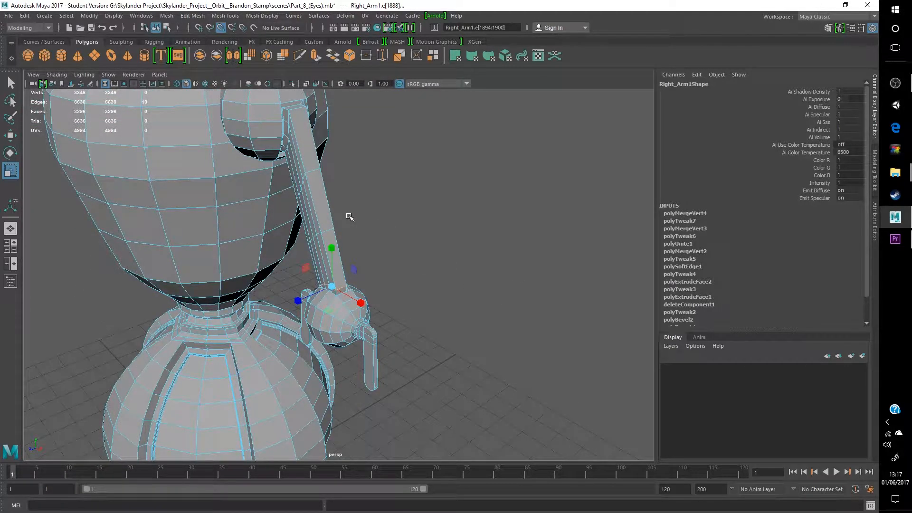
scroll(315, 188, "up", 10)
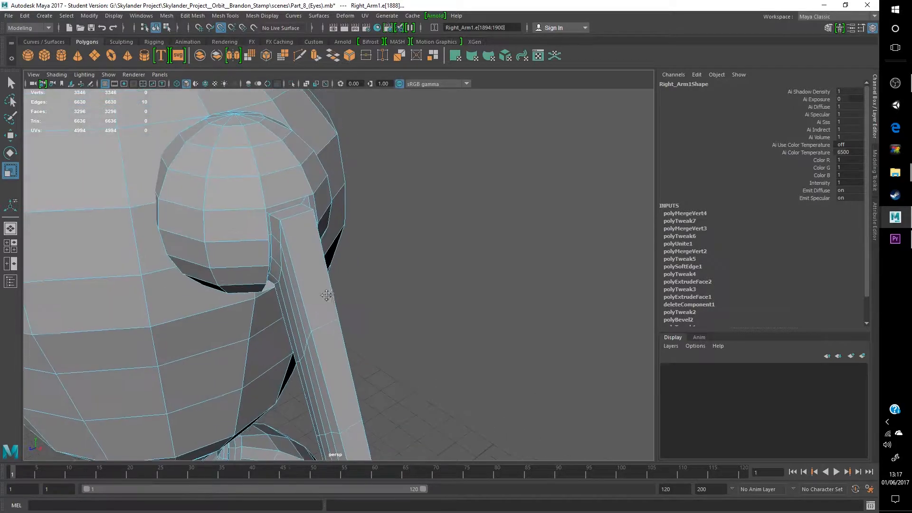
middle_click_drag(303, 284, 312, 351, "alt")
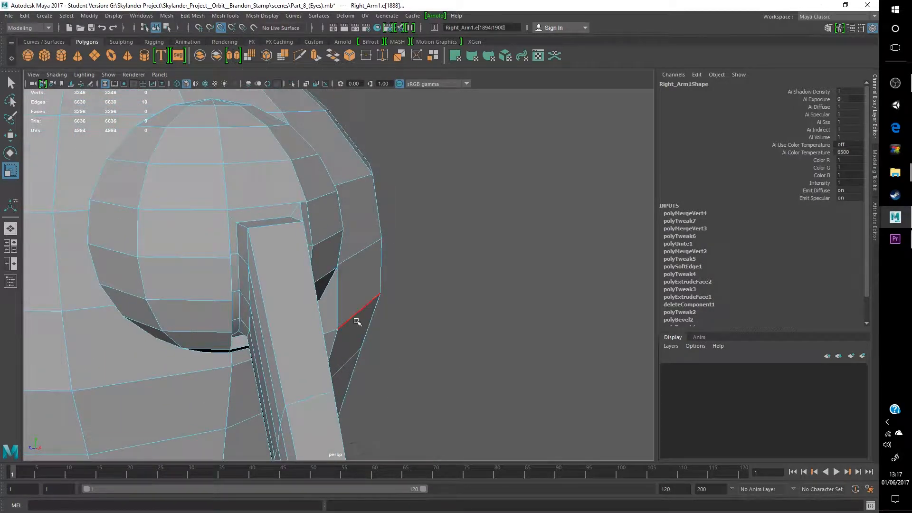
left_click_drag(180, 311, 129, 328, "alt")
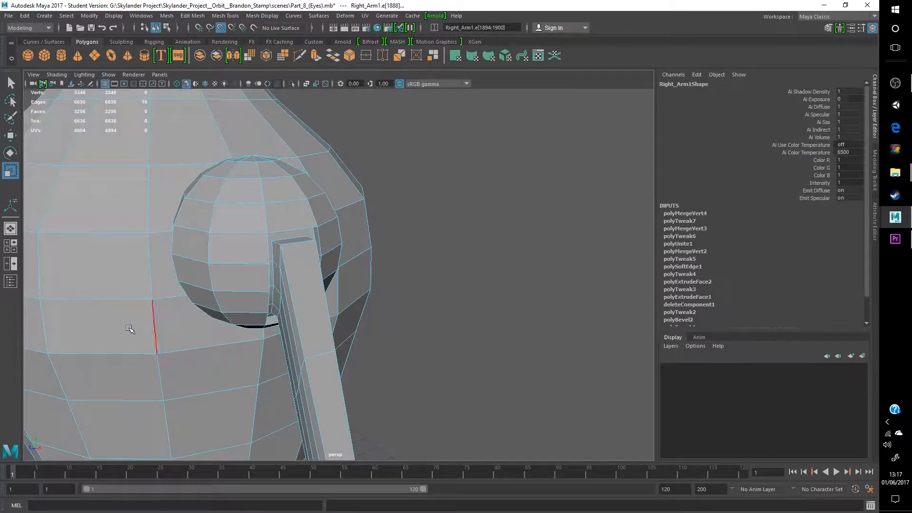
Step: Try removing the arm by selecting all face loops between the shoulder and the hand sphere and deleting them
left_click_drag(198, 349, 280, 362, "alt")
middle_click_drag(470, 375, 402, 187, "alt")
left_click_drag(493, 407, 489, 403, "alt")
middle_click_drag(437, 346, 388, 387, "alt")
scroll(332, 337, "up", 3)
right_click_drag(305, 230, 309, 257)
left_click(289, 351)
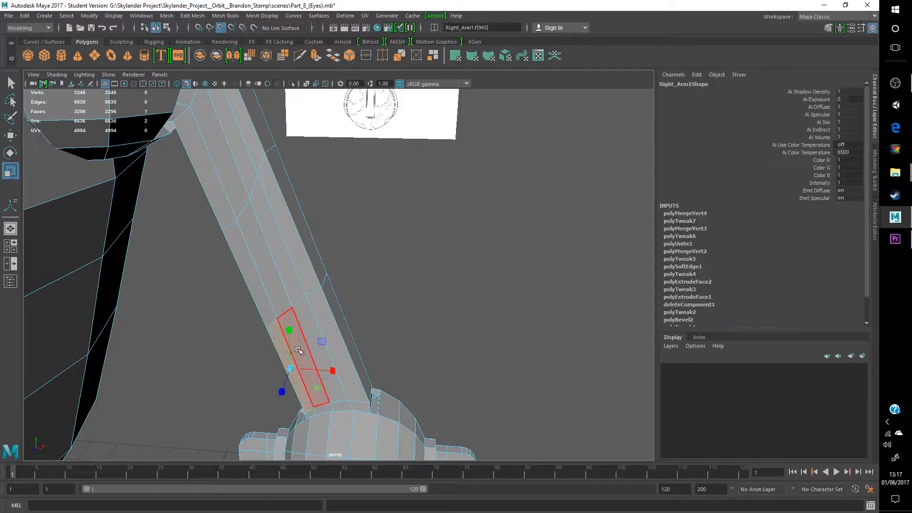
double_click(302, 351, "shift")
left_click(261, 286, "shift")
double_click(247, 226, "shift")
double_click(221, 187, "shift")
left_click_drag(322, 184, 386, 246, "alt")
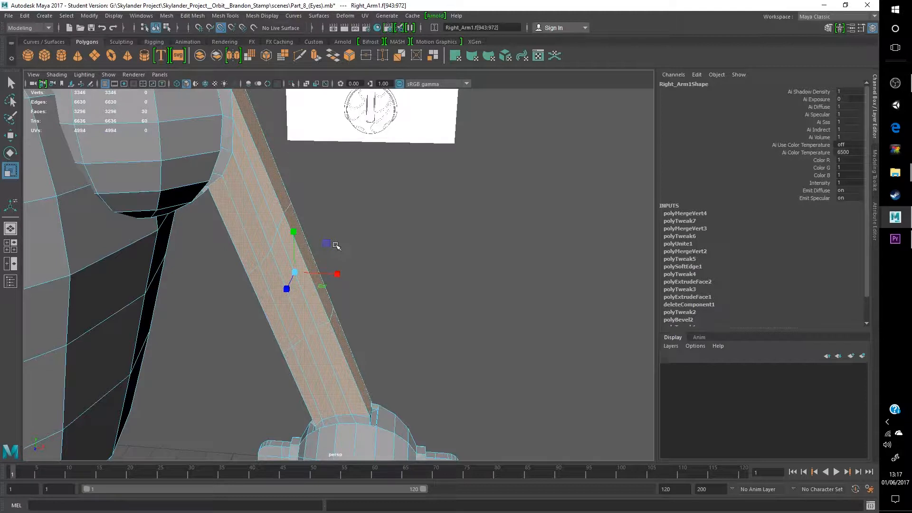
left_click_drag(366, 243, 310, 255, "alt")
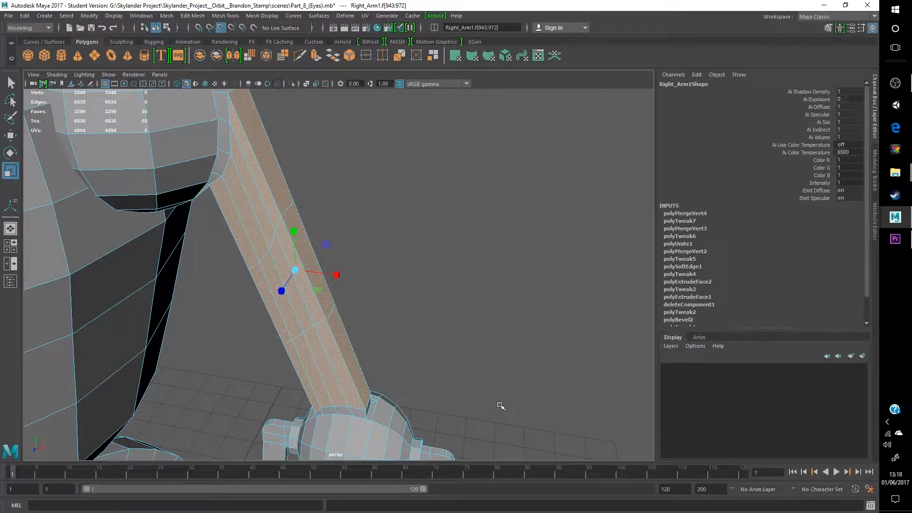
key("Delete")
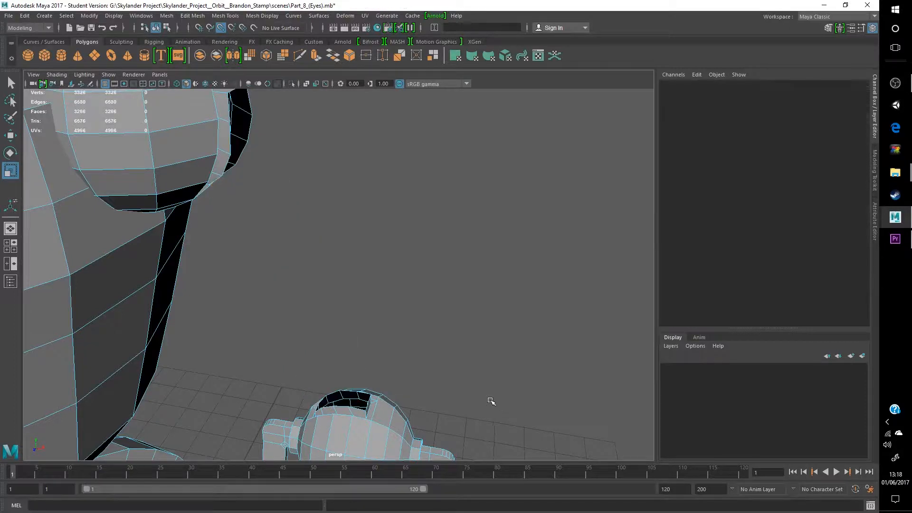
Step: Examine the open shoulder socket on the side where the arm faces were removed
left_click_drag(440, 346, 408, 346, "alt")
middle_click_drag(407, 347, 434, 432, "alt")
scroll(434, 432, "up", 4)
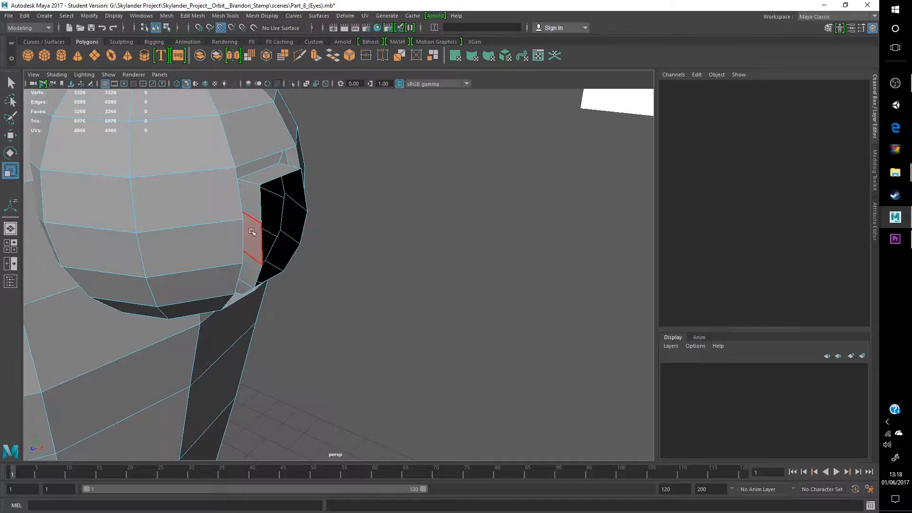
left_click_drag(302, 230, 262, 225, "alt")
left_click_drag(198, 262, 277, 279, "alt")
scroll(277, 279, "up", 4)
mouse_move(309, 254)
middle_mouse_down("alt")
mouse_move(320, 209)
mouse_move(319, 256)
middle_mouse_up("alt")
left_click_drag(319, 256, 292, 228, "alt")
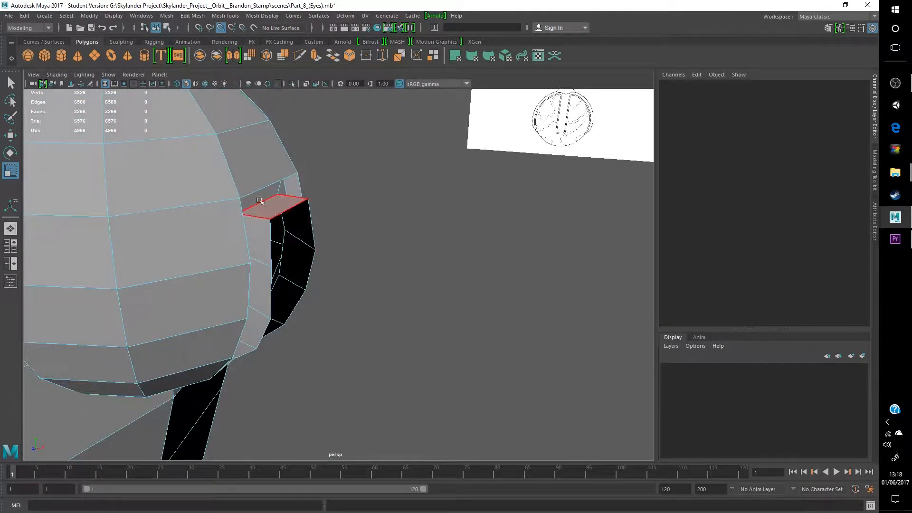
Step: Try deleting all faces of the detached hand sphere and its claw fingers
middle_click_drag(396, 434, 359, 285, "alt")
scroll(358, 283, "down", 2)
scroll(364, 292, "up", 1)
scroll(262, 186, "down", 1)
scroll(349, 344, "down", 1)
middle_click_drag(375, 337, 377, 240, "alt")
left_click_drag(539, 436, 332, 251)
key("Delete")
scroll(332, 250, "down", 5)
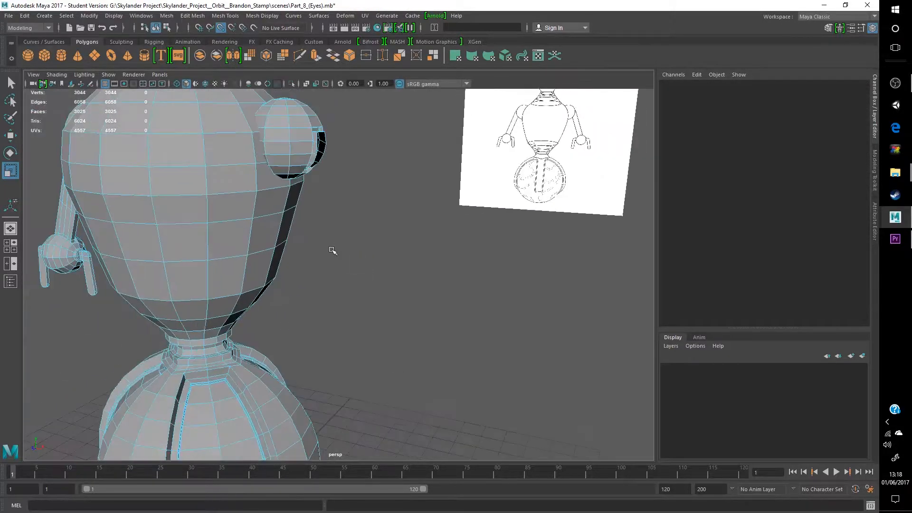
Step: Inspect the empty shoulder socket, and undo the deletions of the hand and arm faces
middle_click_drag(333, 250, 344, 292, "alt")
scroll(344, 291, "up", 3)
left_click_drag(382, 273, 362, 260, "alt")
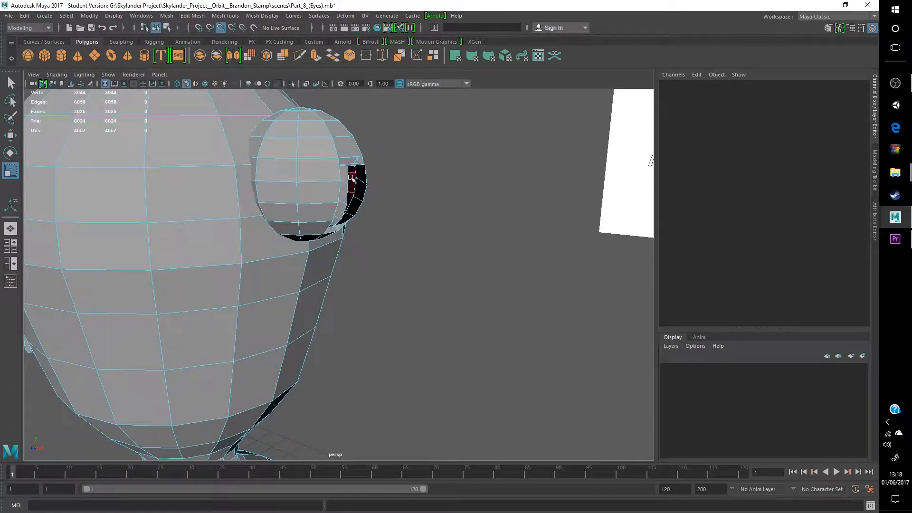
left_click_drag(378, 180, 238, 214, "alt")
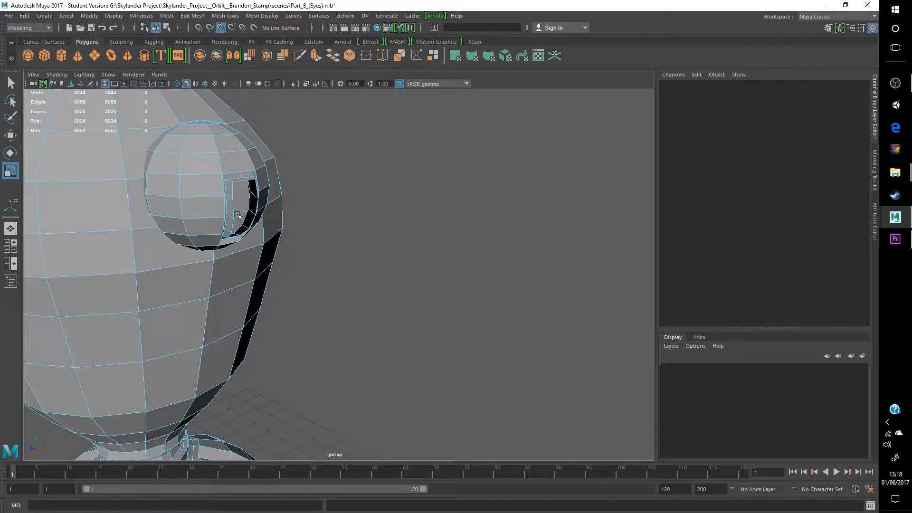
left_click_drag(280, 412, 298, 380, "alt")
left_click_drag(325, 380, 323, 374, "alt")
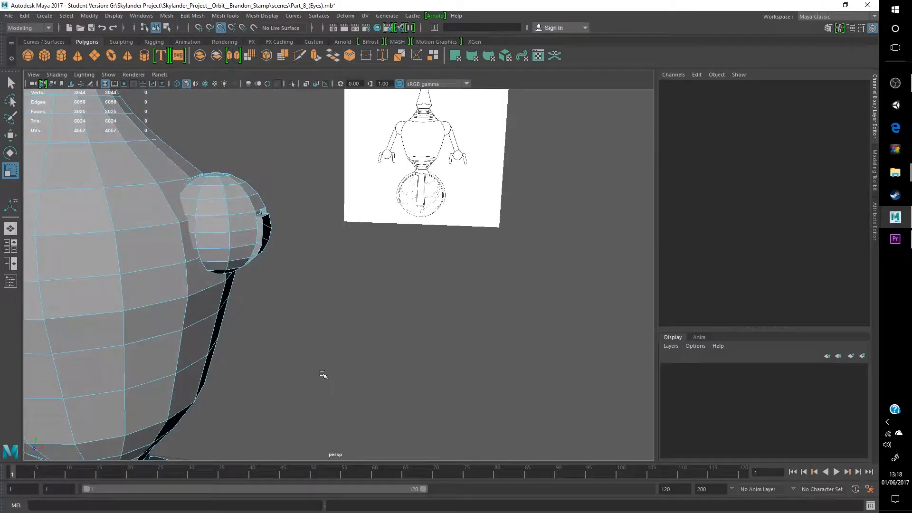
key("ctrl+z")
key("ctrl+z")
key("ctrl+z")
middle_click_drag(384, 363, 494, 310, "alt")
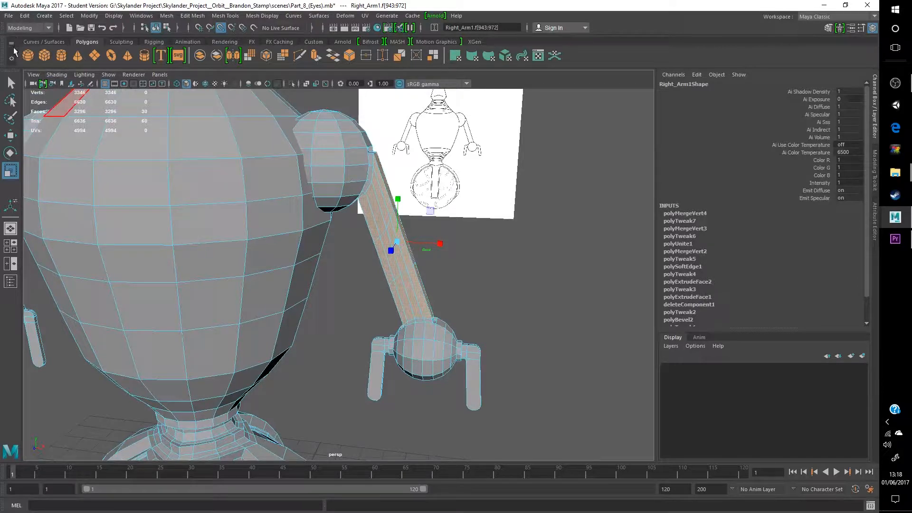
Step: Create a polygon sphere at the origin and move it along X to about 3.57, clear of the robot's base
left_click(27, 57)
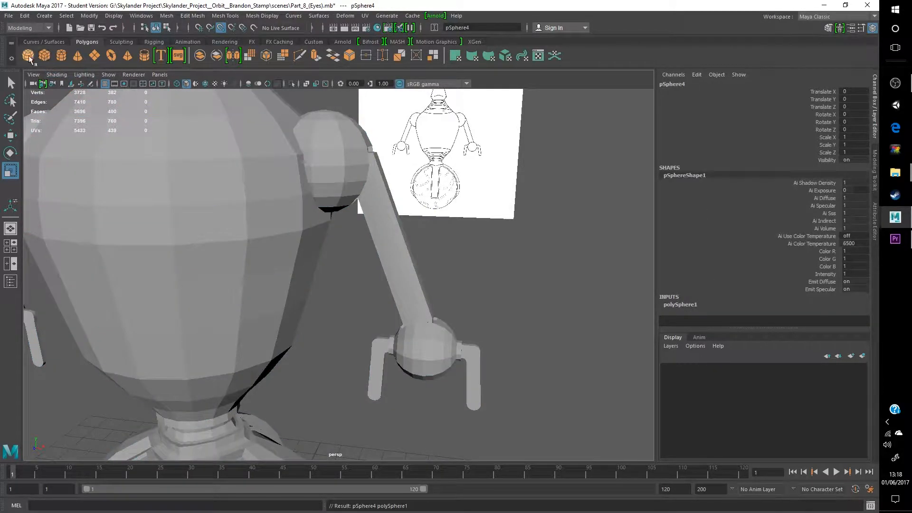
key("f")
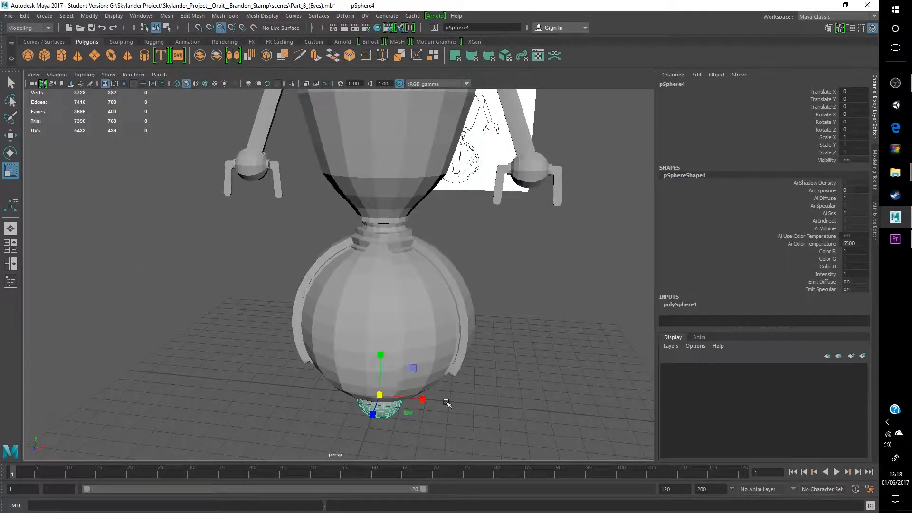
left_click(16, 141)
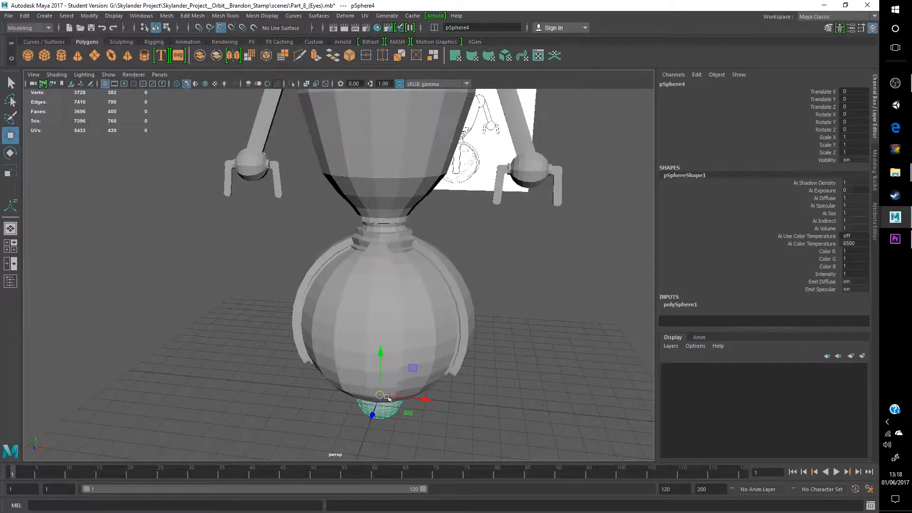
left_click(431, 407)
left_click(381, 409)
left_click_drag(411, 398, 566, 398)
left_click(560, 413)
left_click(484, 409)
left_click_drag(504, 407, 496, 408)
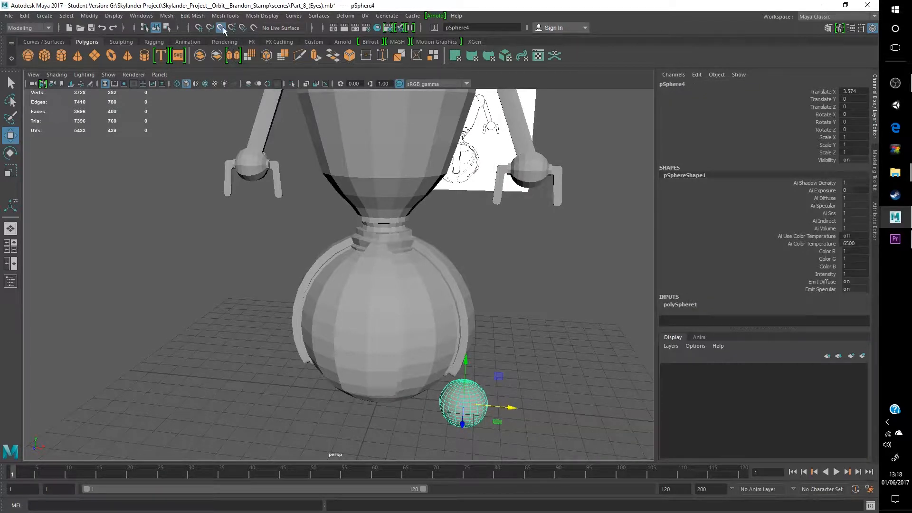
Step: Move the new sphere beside the robot's hand, to about X 9.04 and Y 9.40
left_click_drag(501, 403, 468, 183)
left_click(481, 423)
left_click(485, 428)
scroll(361, 327, "up", 5)
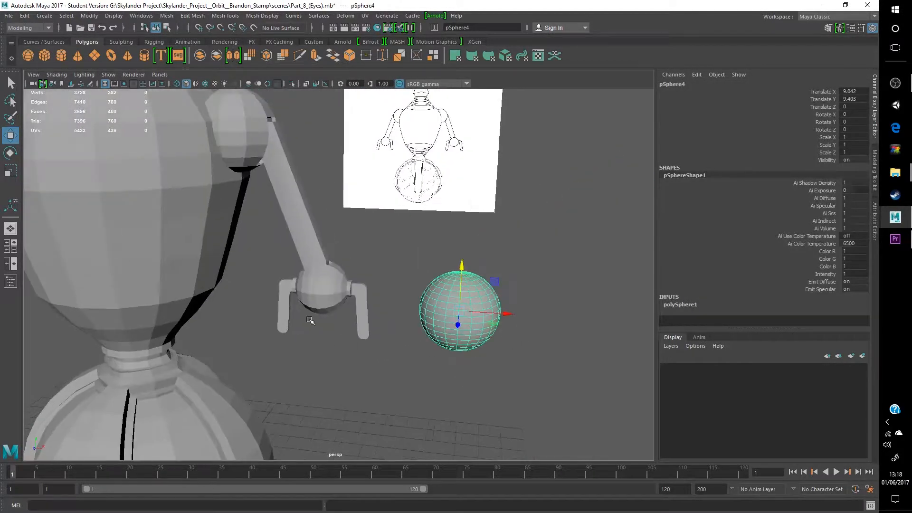
middle_click_drag(438, 422, 169, 266, "alt")
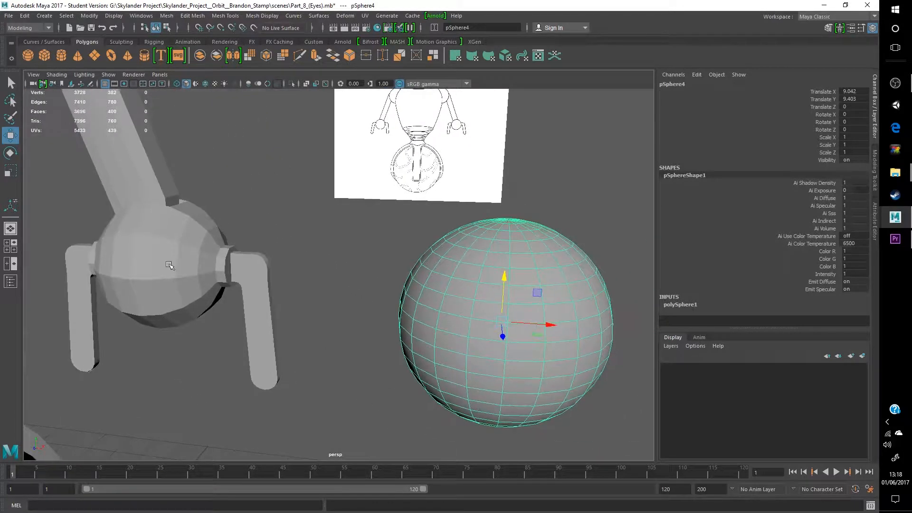
Step: Rotate the new sphere freehand until its pole faces sideways, at about -80 degrees in Z
left_click(10, 154)
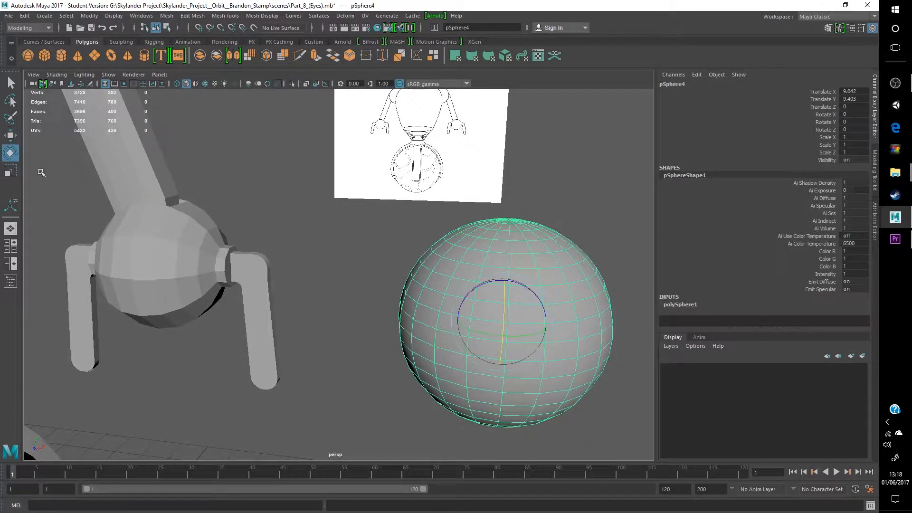
middle_click_drag(430, 333, 298, 326, "alt")
left_click_drag(401, 289, 386, 354)
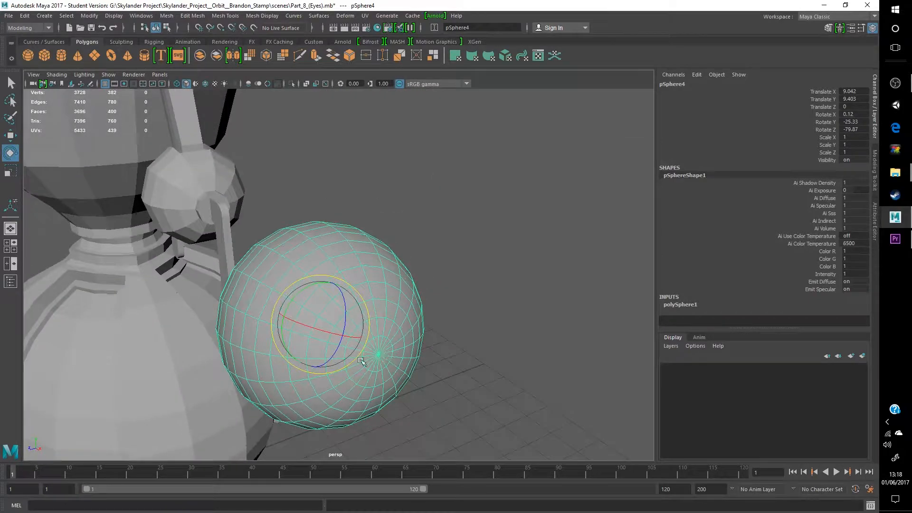
left_click_drag(244, 346, 412, 319, "alt")
left_click_drag(543, 315, 433, 322, "alt")
left_click_drag(81, 298, 450, 290, "alt")
Step: Set the new sphere's rotation to 0 in X, 0 in Y and 90 in Z
double_click(868, 115)
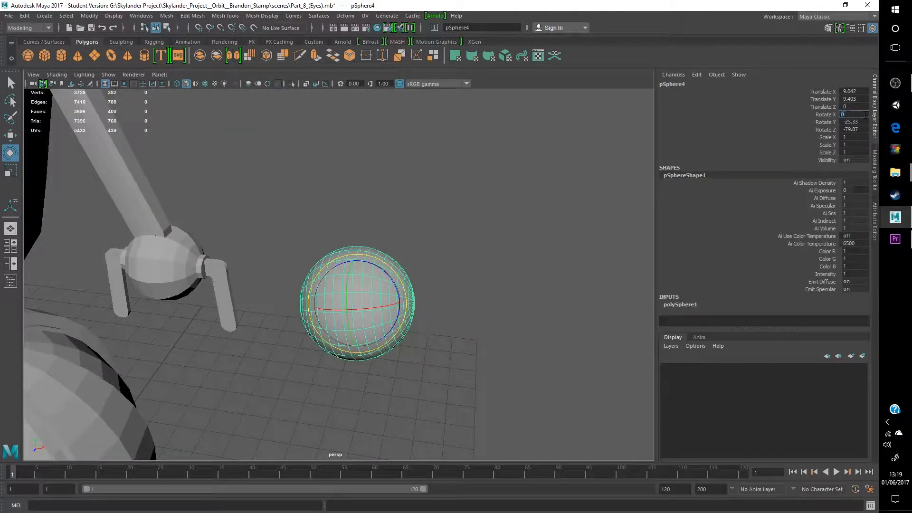
key("Tab")
type("0")
key("Tab")
type("90")
key("Tab")
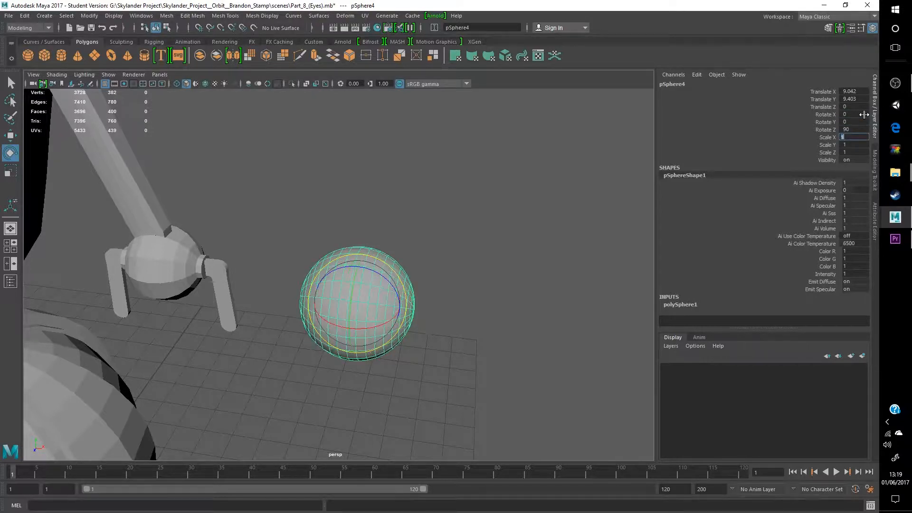
Step: Set the new sphere's Subdivisions Axis to 16
scroll(535, 362, "up", 3)
left_click_drag(535, 363, 389, 333, "alt")
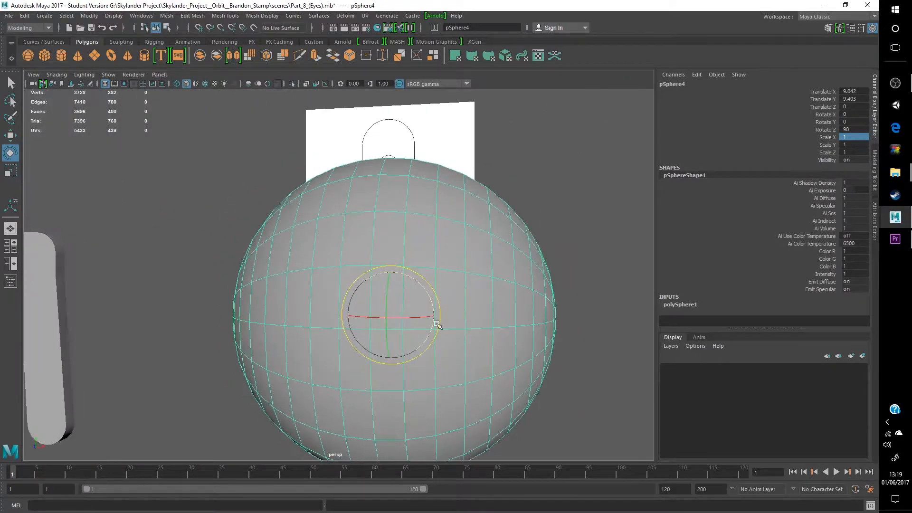
left_click(681, 304)
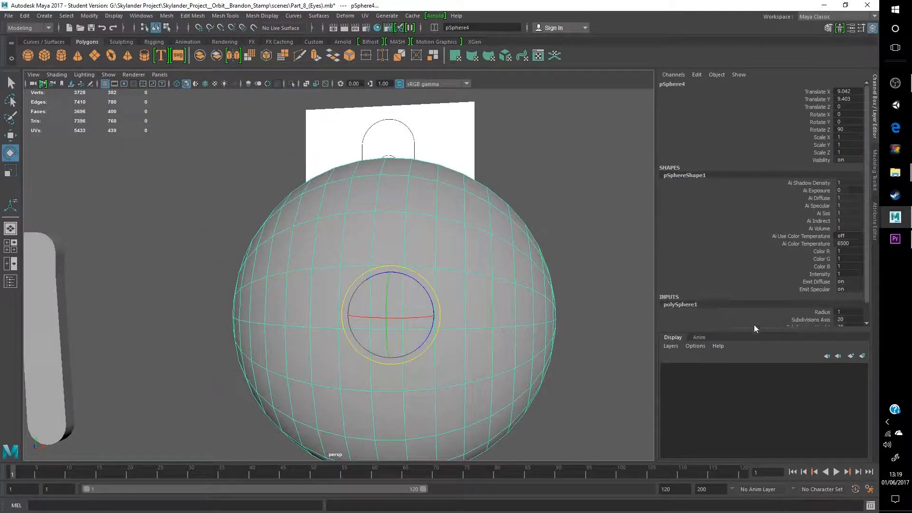
scroll(696, 304, "down", 1)
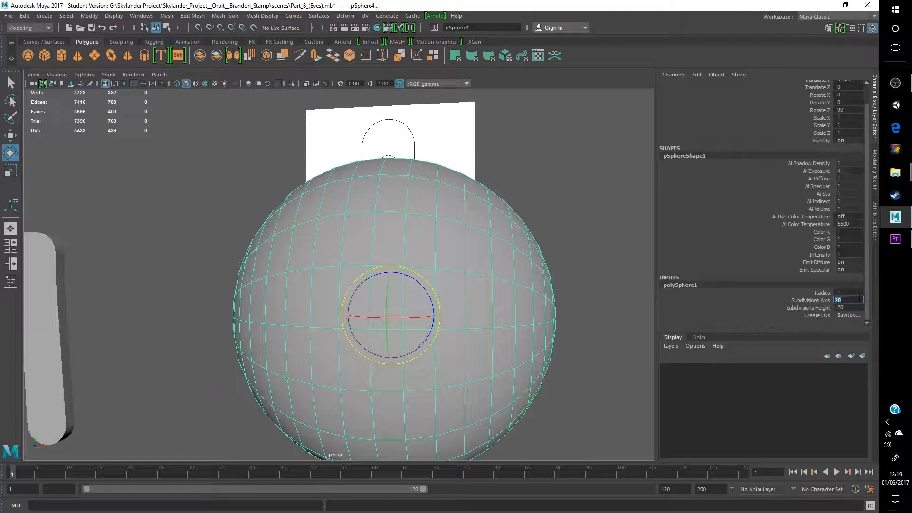
type("3")
key("Tab")
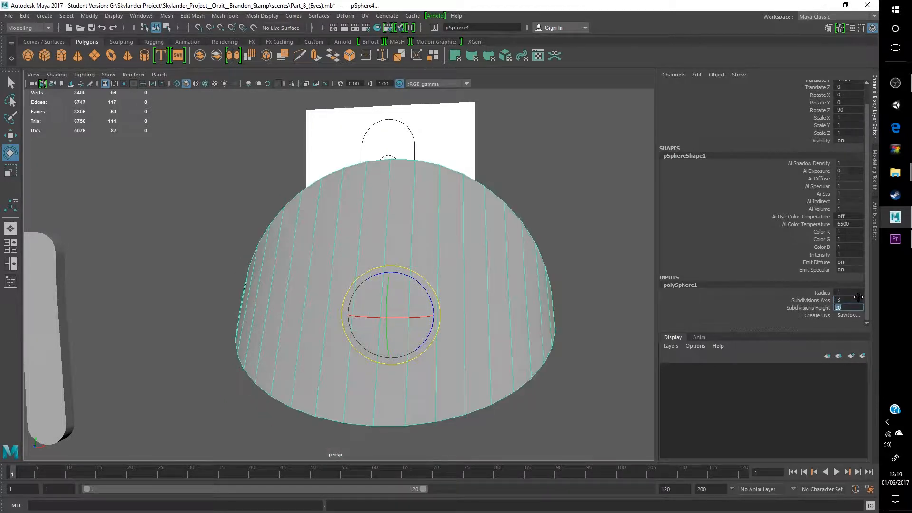
key("shift+Tab")
type("16")
key("Tab")
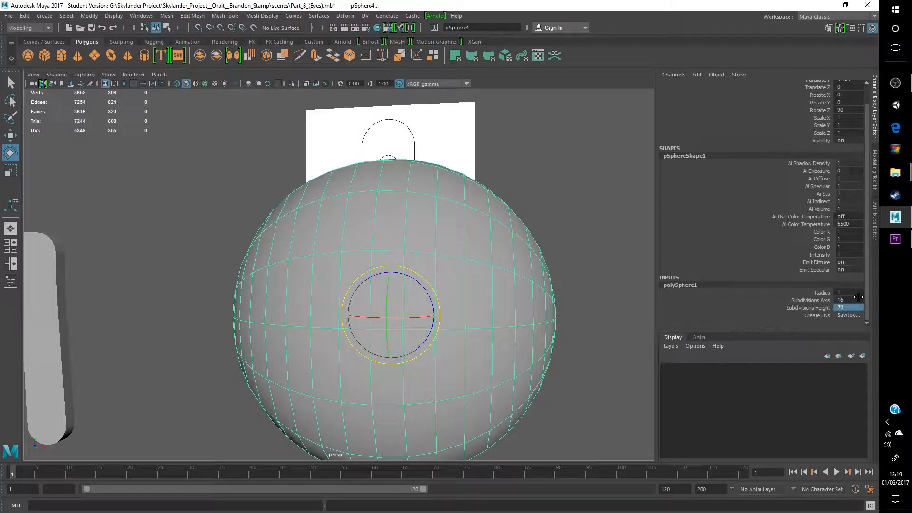
left_click(480, 232)
Step: Examine the arm's shoulder and wrist joints from several angles, and reselect the new sphere
scroll(511, 217, "down", 6)
middle_click_drag(513, 216, 567, 305, "alt")
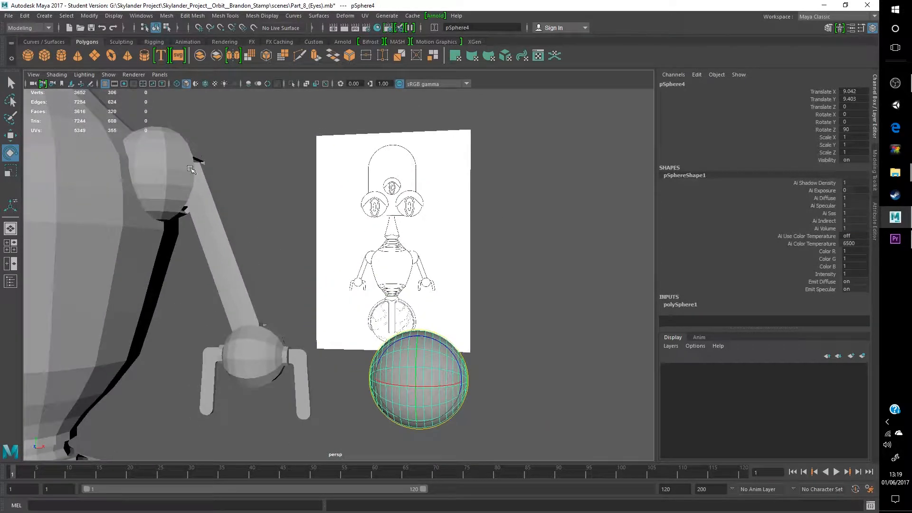
scroll(209, 259, "up", 4)
middle_click_drag(203, 255, 452, 371, "alt")
left_click_drag(380, 308, 333, 375, "alt")
left_click(275, 199)
left_click_drag(275, 198, 228, 50, "alt")
scroll(298, 230, "up", 2)
middle_click_drag(298, 230, 361, 336, "alt")
scroll(588, 305, "down", 2)
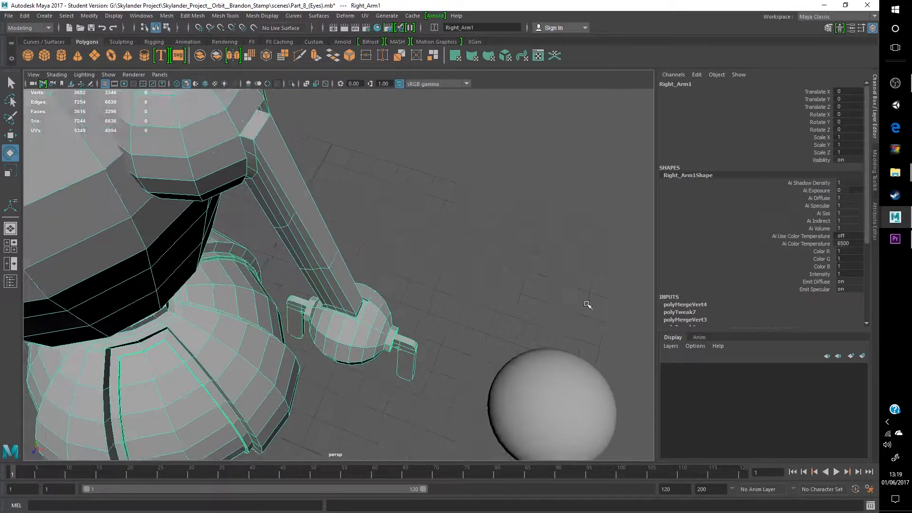
middle_click_drag(589, 305, 462, 204, "alt")
scroll(459, 209, "up", 2)
left_click(475, 326)
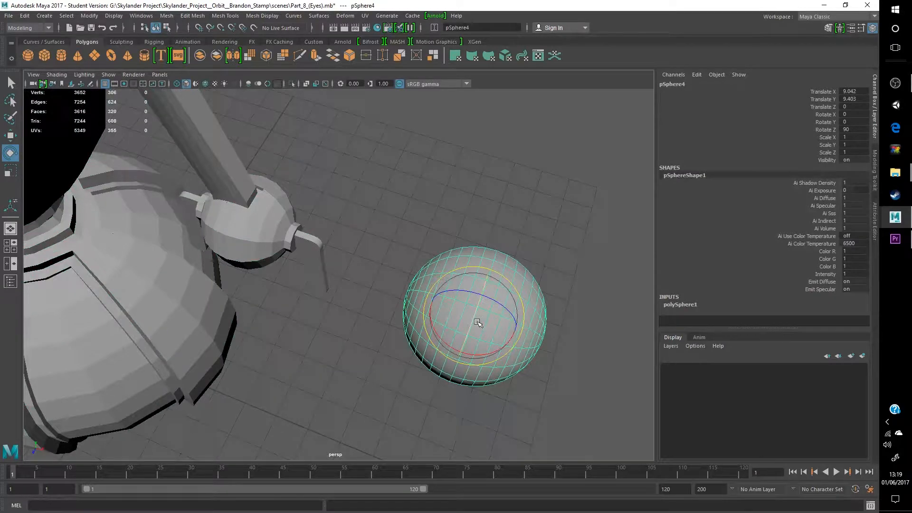
Step: Compare the edge layout of the existing hand sphere with that of the new sphere
scroll(232, 285, "up", 3)
middle_click_drag(233, 285, 377, 326, "alt")
scroll(448, 332, "up", 1)
scroll(448, 332, "down", 1)
middle_click_drag(380, 280, 184, 200, "alt")
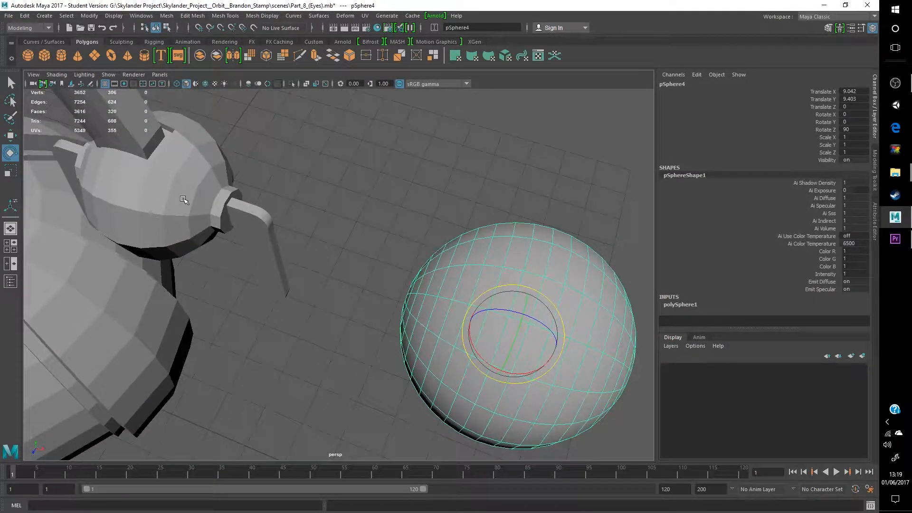
scroll(174, 210, "down", 2)
right_click_drag(288, 251, 389, 194)
scroll(347, 252, "up", 1)
left_click(353, 284)
left_click_drag(353, 283, 426, 269, "alt")
scroll(422, 304, "down", 3)
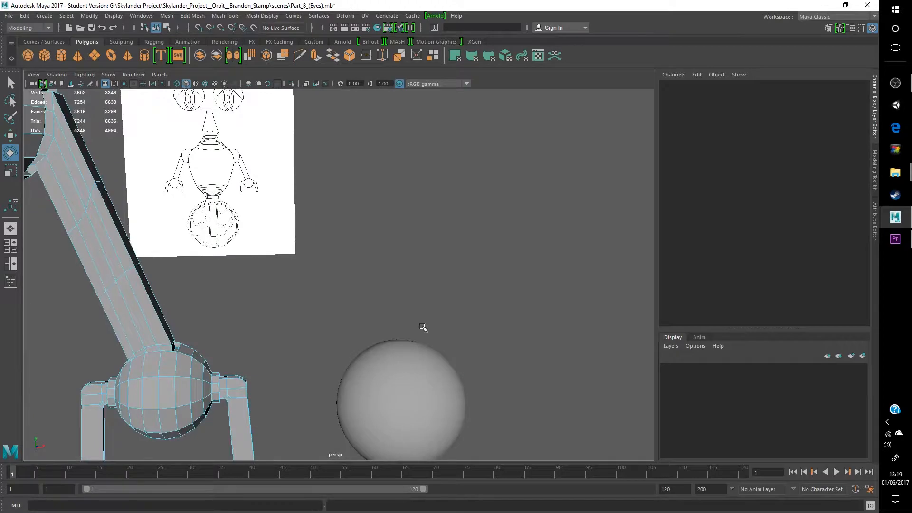
Step: Select the new sphere and switch to the front view, framing it with the arm and hand over the reference drawing
middle_click_drag(422, 324, 413, 280, "alt")
scroll(392, 279, "up", 3)
left_click(417, 274)
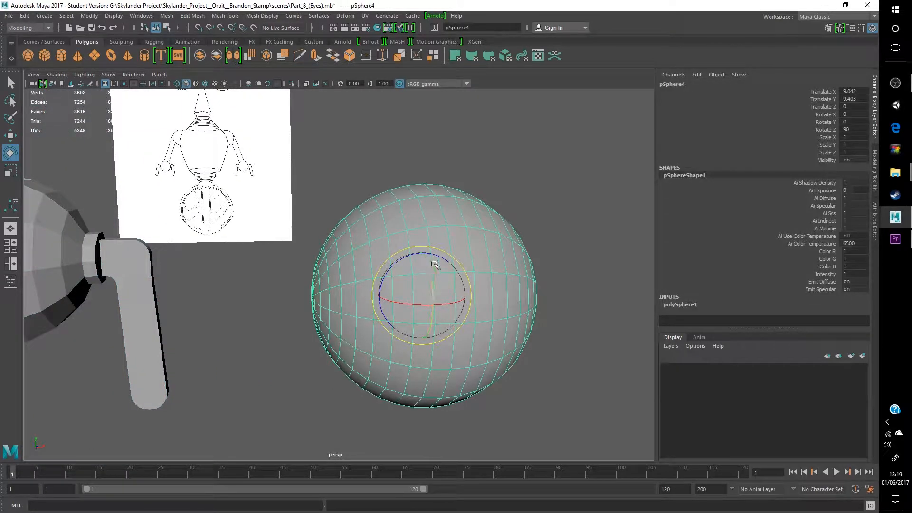
left_click_drag(434, 264, 410, 276, "alt")
key("space")
key("space")
scroll(452, 318, "down", 3)
middle_click_drag(439, 326, 386, 100, "alt")
scroll(411, 359, "up", 3)
middle_click_drag(384, 339, 327, 374, "alt")
scroll(327, 374, "up", 3)
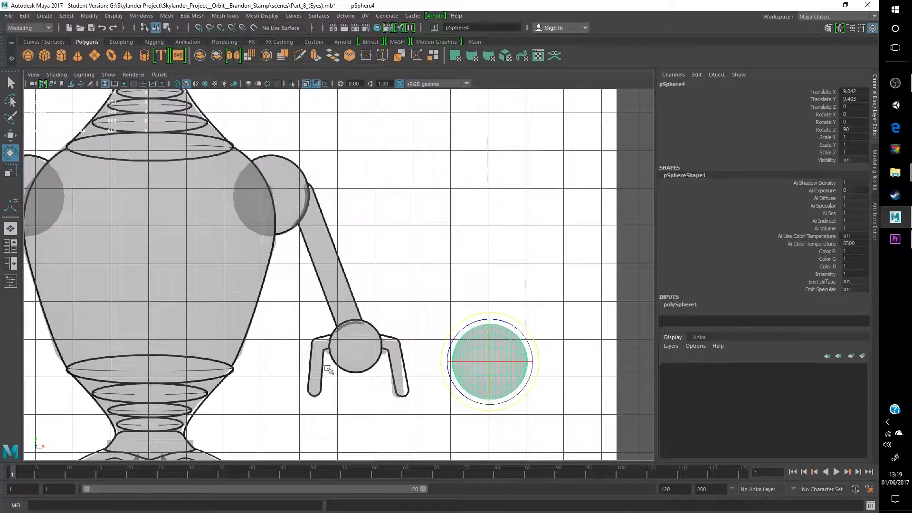
scroll(351, 342, "up", 2)
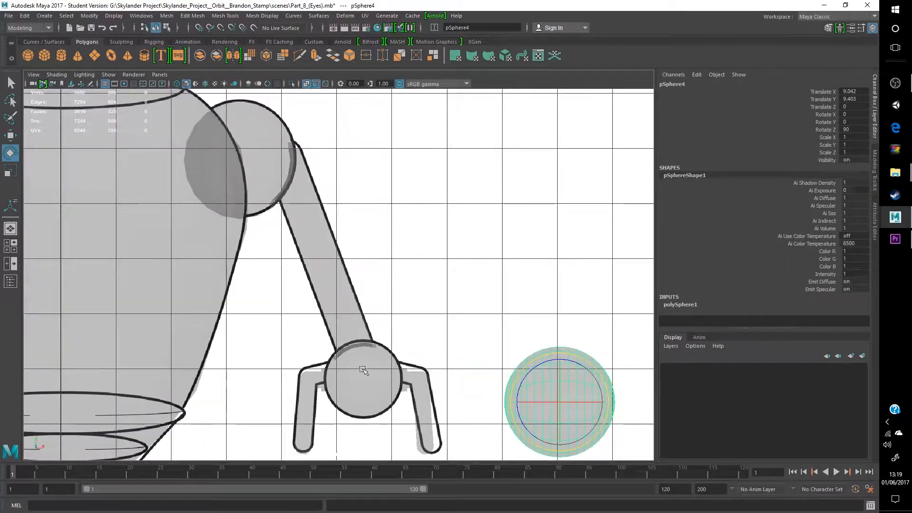
Step: Examine the joint between the arm bar and the wrist ball from several angles in the perspective view
key("space")
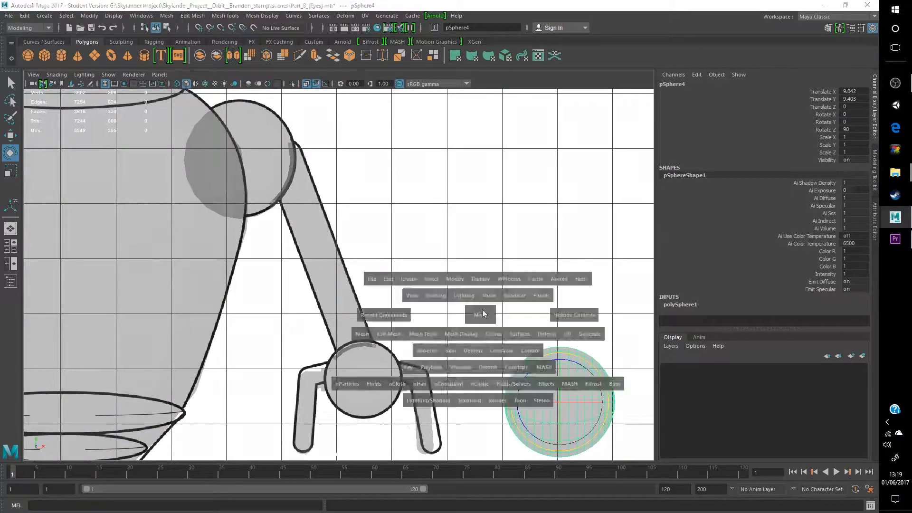
key("space")
left_click_drag(491, 259, 383, 266, "alt")
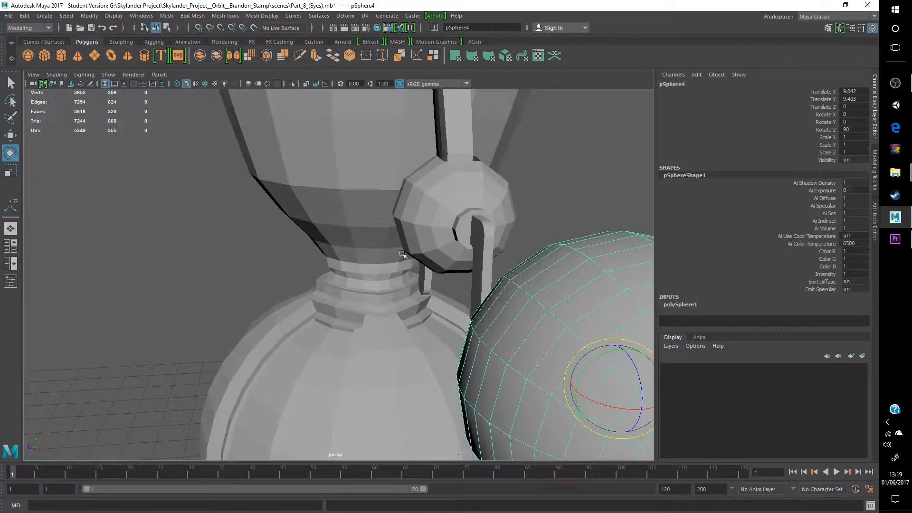
scroll(402, 253, "down", 3)
middle_click_drag(402, 253, 328, 257, "alt")
left_click_drag(328, 256, 309, 315, "alt")
scroll(333, 311, "up", 3)
middle_click_drag(336, 309, 328, 221, "alt")
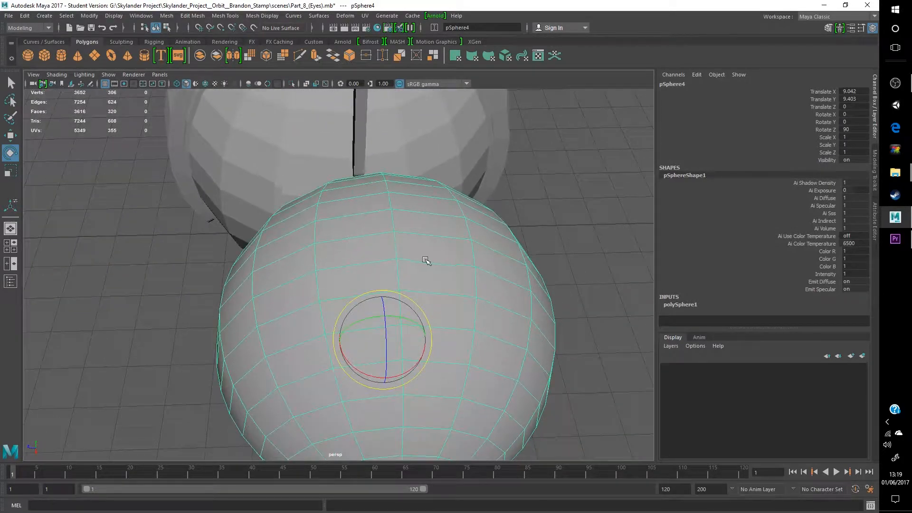
scroll(352, 247, "up", 2)
left_click_drag(352, 247, 366, 230, "alt")
scroll(365, 228, "down", 4)
middle_click_drag(364, 225, 337, 314, "alt")
scroll(337, 314, "up", 8)
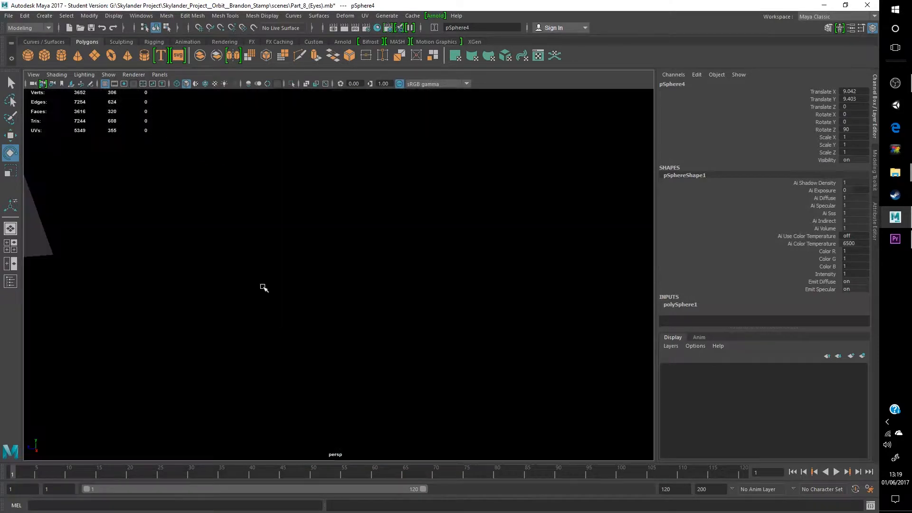
scroll(247, 285, "down", 6)
left_click_drag(257, 323, 341, 320, "alt")
scroll(343, 320, "up", 4)
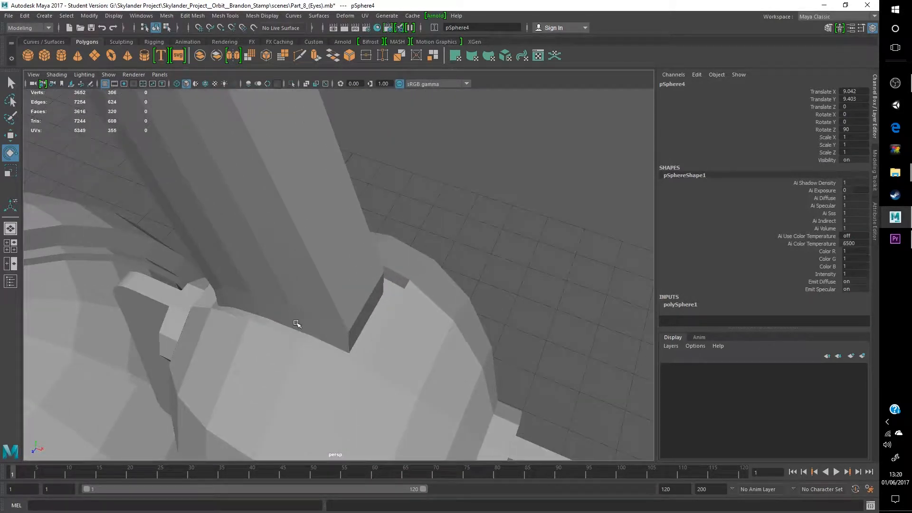
left_click_drag(206, 301, 228, 288, "alt")
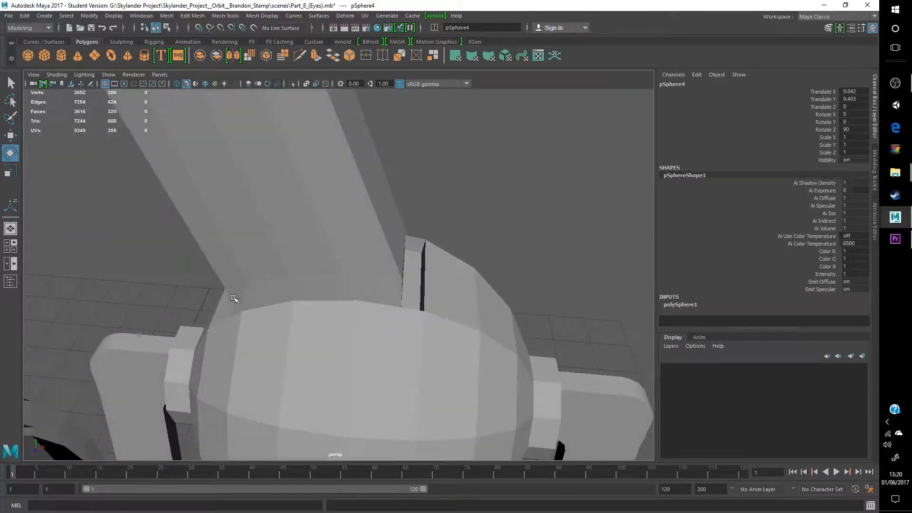
Step: Extrude four adjacent faces in one row on the underside of the right arm's wrist ball
left_click(394, 293)
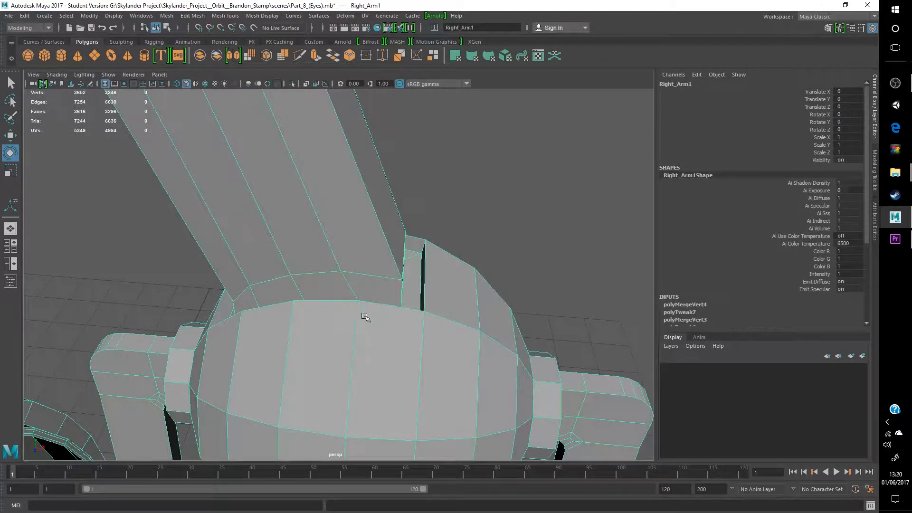
left_click_drag(460, 306, 397, 322, "alt")
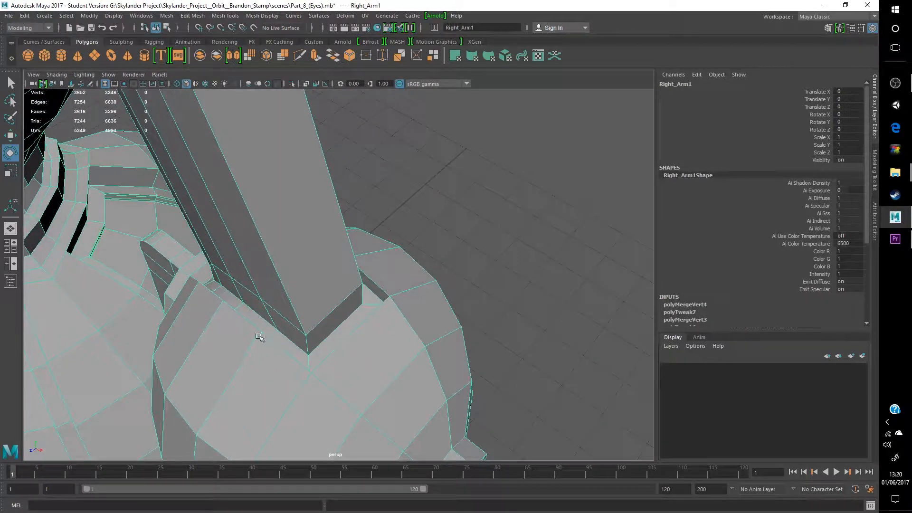
left_click_drag(290, 364, 321, 357, "alt")
left_click_drag(428, 289, 302, 219, "alt")
right_click_drag(390, 215, 415, 223)
left_click(405, 223)
left_click(336, 225, "shift")
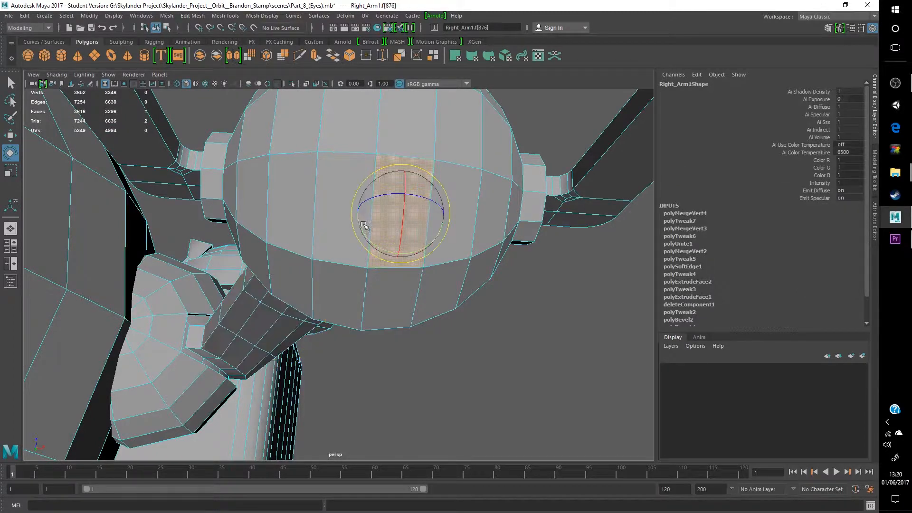
left_click(295, 220, "shift")
left_click(257, 208, "shift")
left_click_drag(371, 160, 380, 138, "alt")
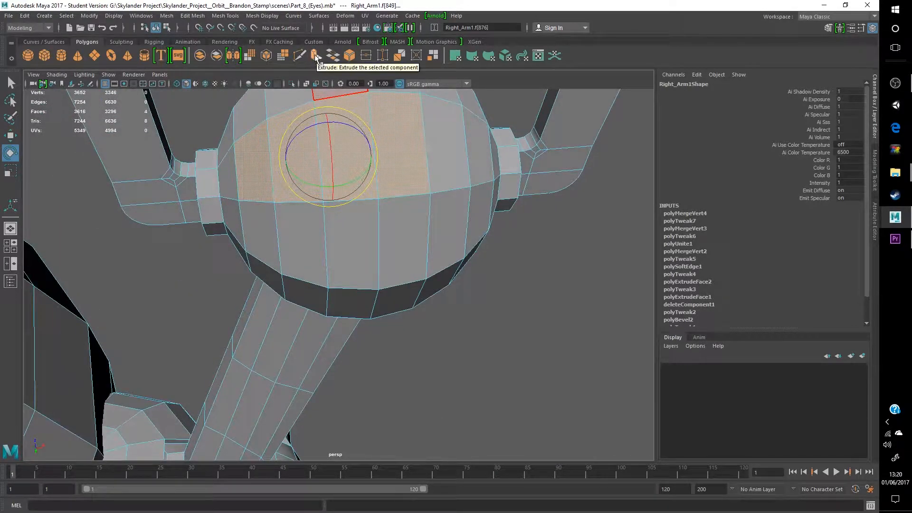
left_click(201, 17)
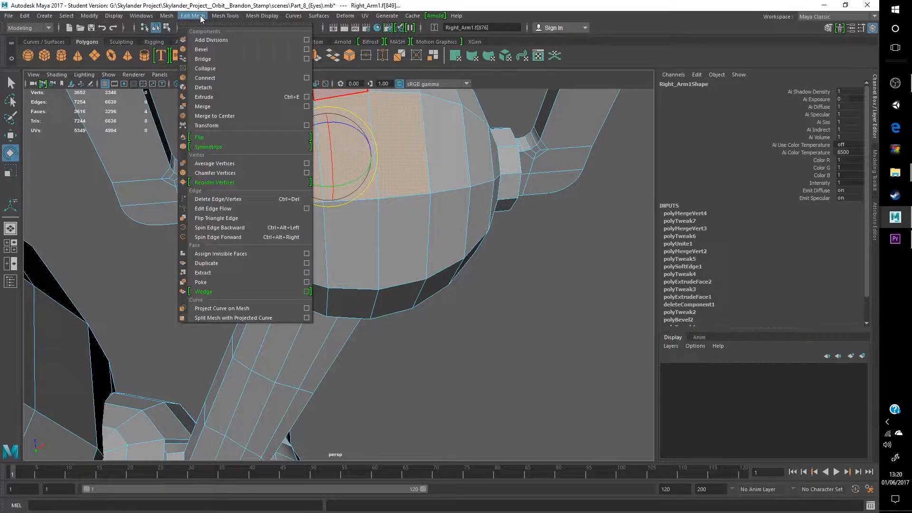
left_click(241, 100)
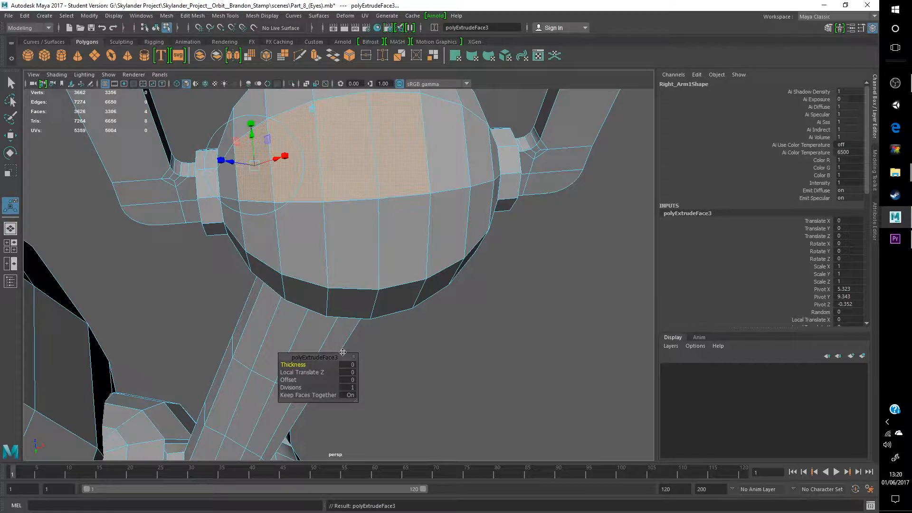
Step: Set the thickness of the wrist ball's face extrusion to -0.1
left_click_drag(443, 278, 387, 304, "alt")
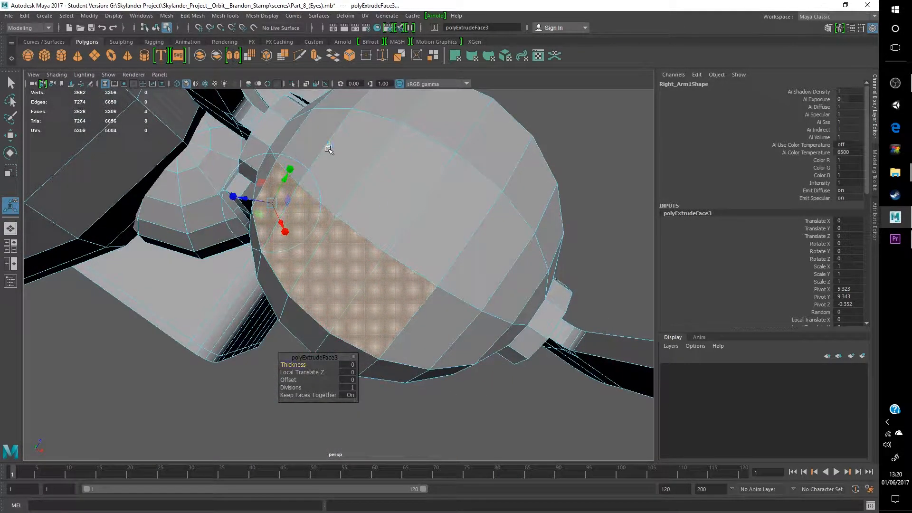
left_click_drag(333, 157, 404, 250, "alt")
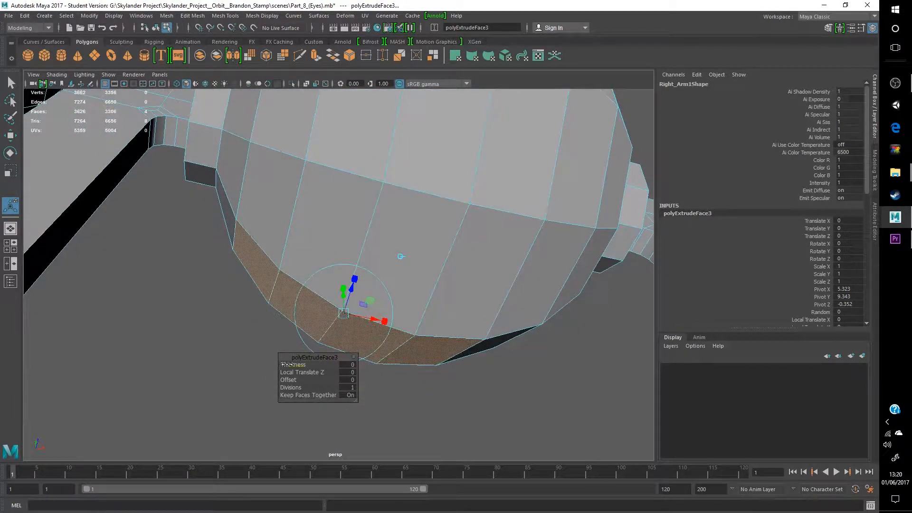
left_click_drag(287, 365, 286, 364)
left_click_drag(213, 308, 307, 337, "alt")
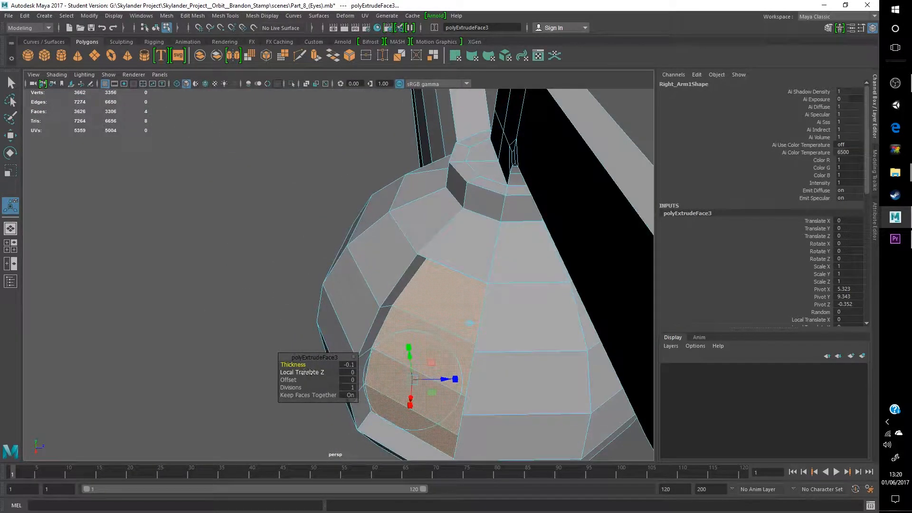
Step: Extrude the recessed wrist ball faces again with an offset of 0.05
key("ctrl+e")
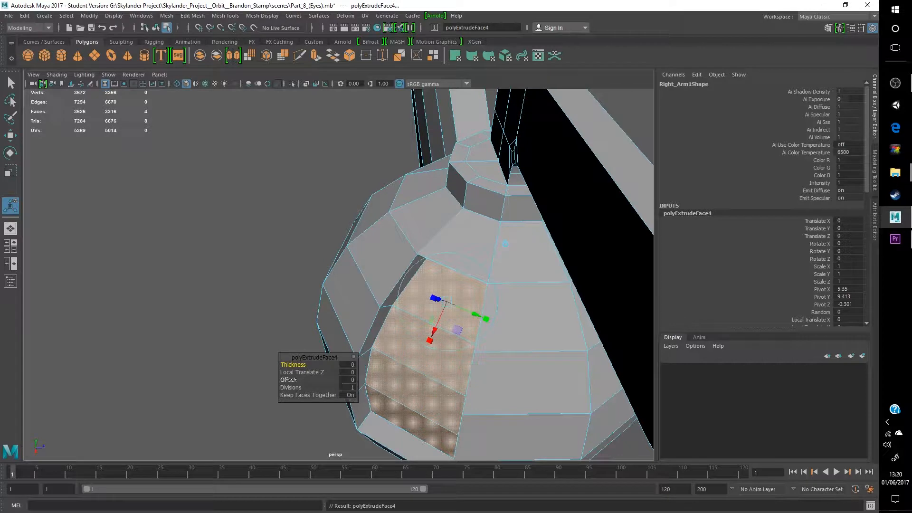
left_click(289, 379)
left_click_drag(290, 380, 291, 380)
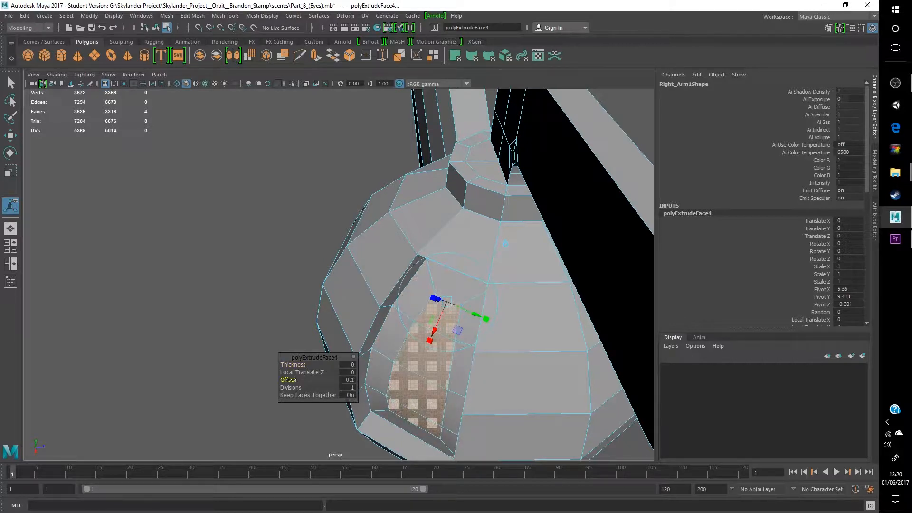
key("ctrl+z")
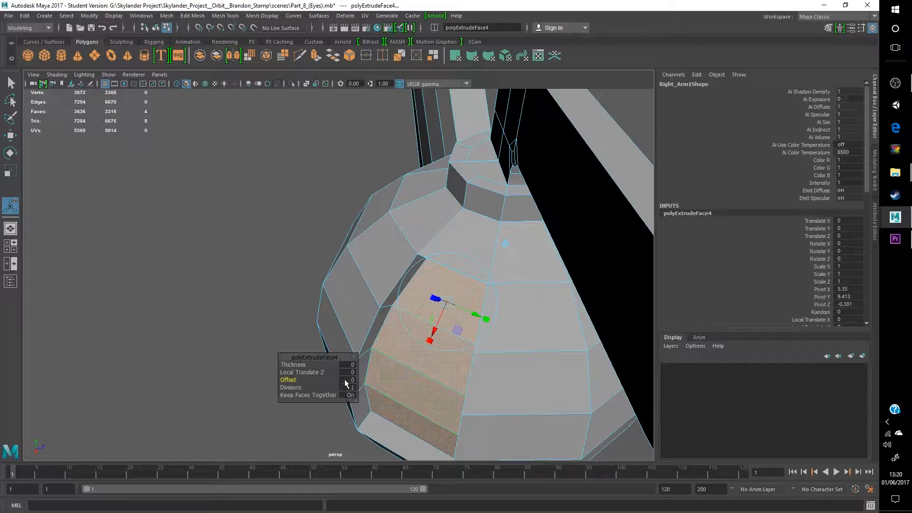
key("Return")
left_click_drag(309, 323, 342, 354, "alt")
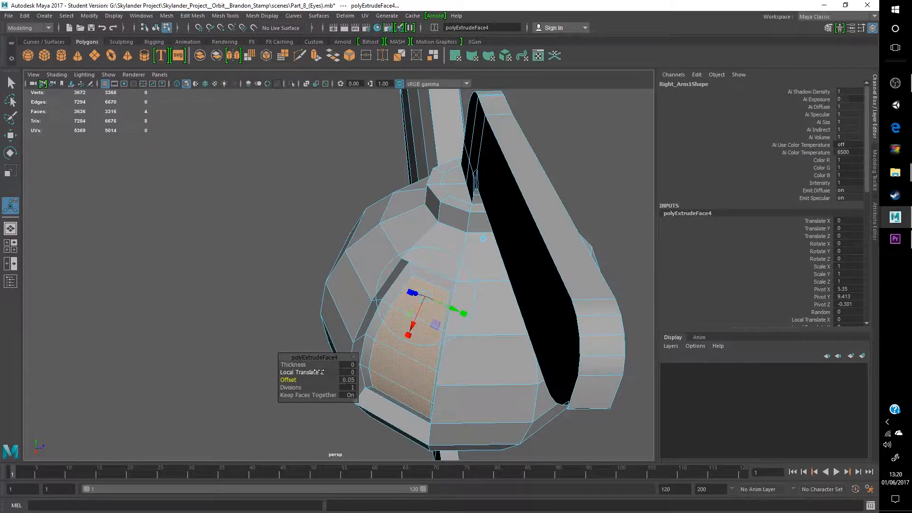
Step: Extrude the inset wrist ball faces once more with a thickness of 0.1
key("ctrl+e")
left_click_drag(297, 364, 295, 364)
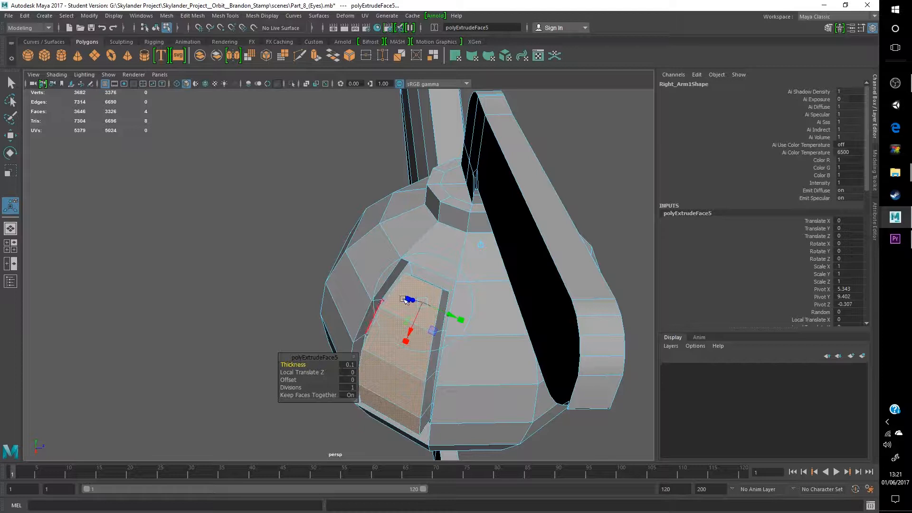
left_click_drag(404, 299, 488, 279, "alt")
left_click(486, 274)
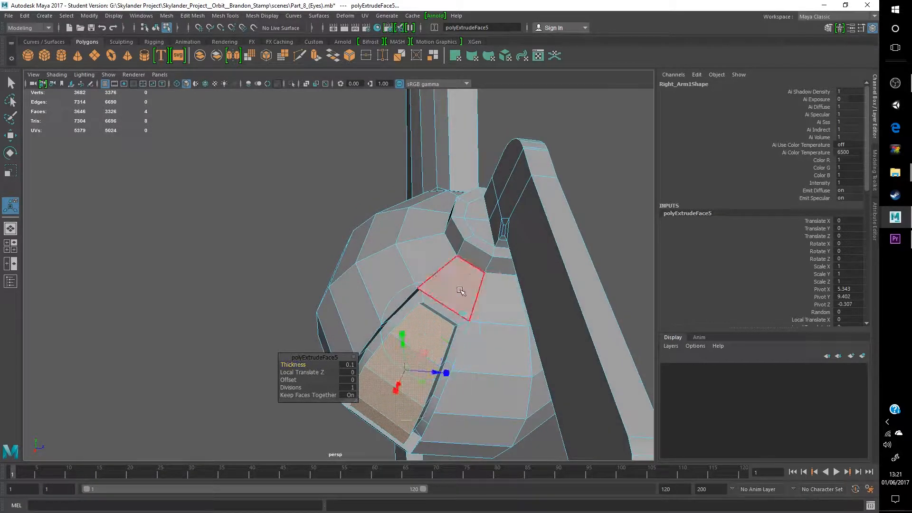
Step: Try to reshape the extruded wrist ball faces with the extrusion manipulator, and undo the changes
left_click_drag(397, 386, 411, 412)
key("ctrl+z")
left_click_drag(394, 350, 363, 285)
key("ctrl+z")
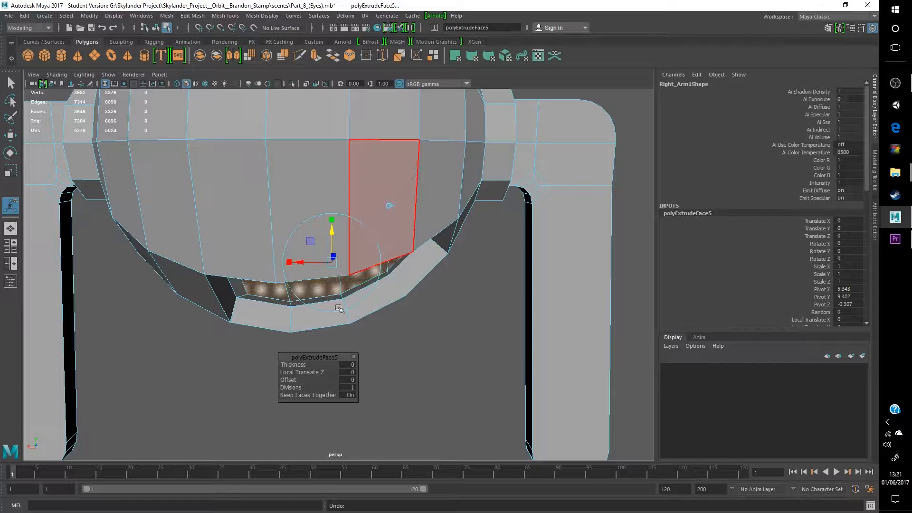
Step: Set the thickness of the latest wrist ball extrusion to 0.3 and check the raised panel around the ball
left_click_drag(302, 364, 346, 309)
scroll(333, 301, "down", 5)
scroll(396, 274, "up", 8)
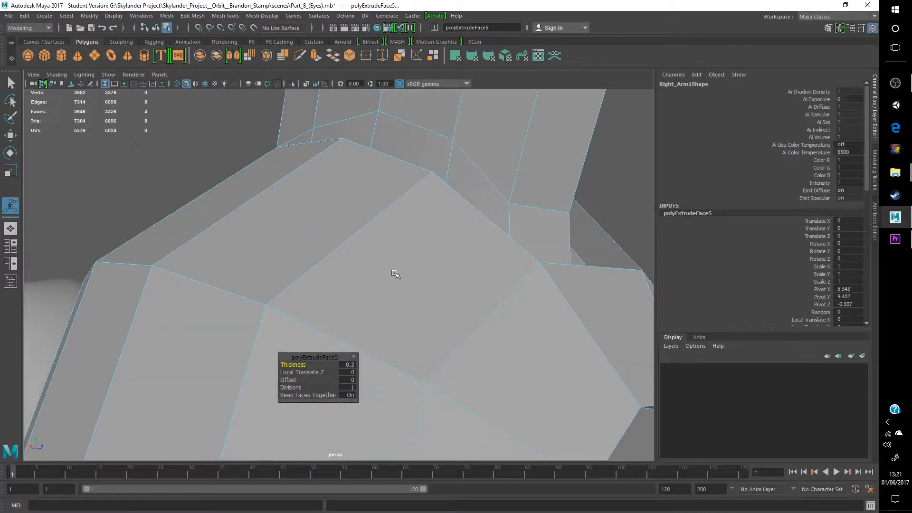
left_click_drag(394, 273, 401, 302, "alt")
left_click_drag(541, 273, 368, 357, "alt")
scroll(300, 372, "down", 2)
middle_click_drag(368, 357, 334, 280, "alt")
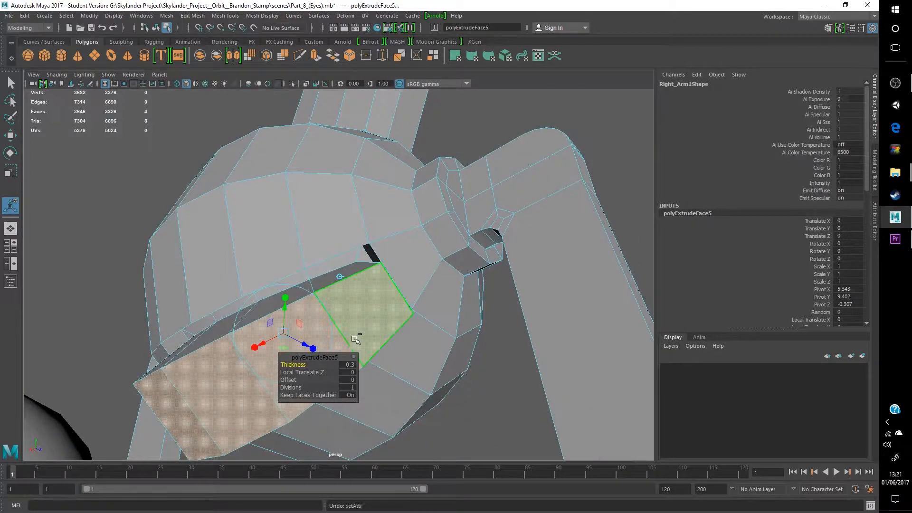
Step: Undo the two follow-up extrusions and the first extrusion's thickness change on the wrist ball
key("ctrl+z")
key("ctrl+z")
key("ctrl+z")
key("ctrl+z")
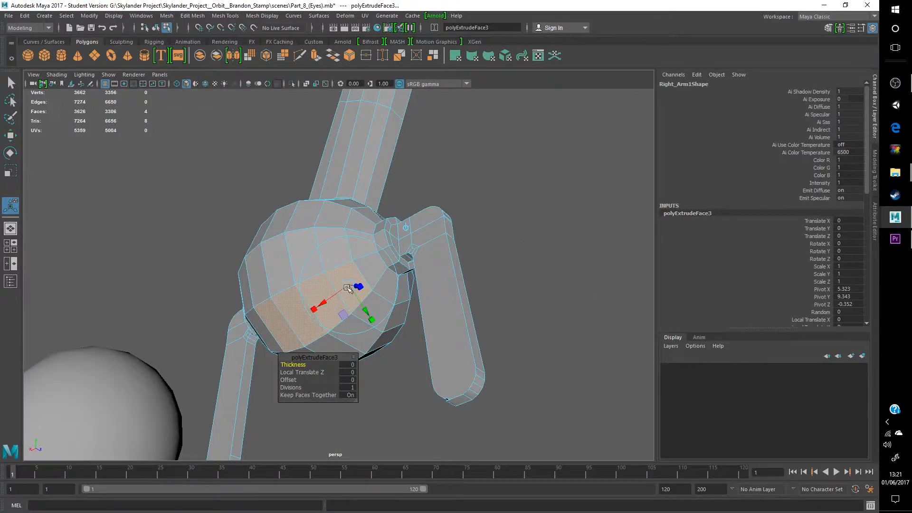
Step: Examine the arm bar and how its ends meet the wrist ball and the shoulder ball
left_click_drag(348, 289, 359, 342, "alt")
middle_click_drag(358, 342, 367, 411, "alt")
scroll(366, 411, "up", 3)
left_click_drag(353, 304, 269, 292, "alt")
scroll(409, 299, "down", 3)
left_click_drag(377, 228, 252, 314, "alt")
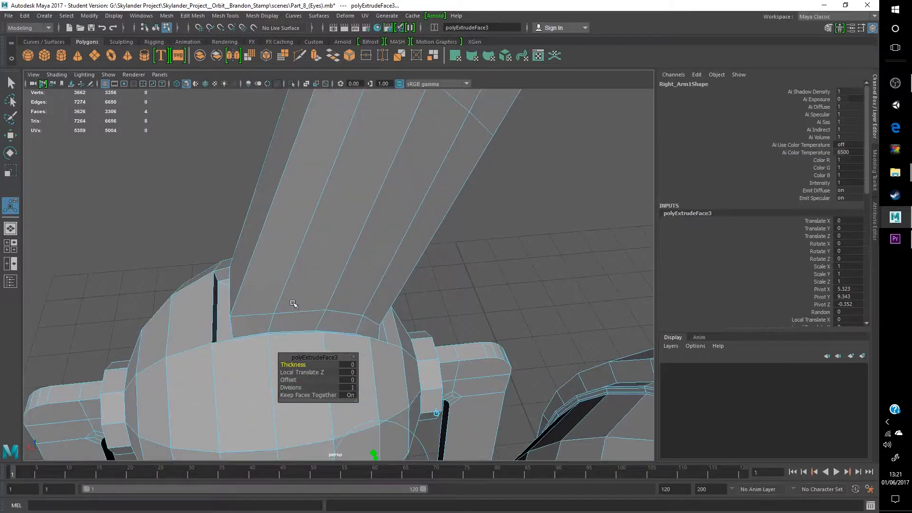
left_click_drag(354, 325, 209, 317, "alt")
middle_click_drag(346, 249, 451, 432, "alt")
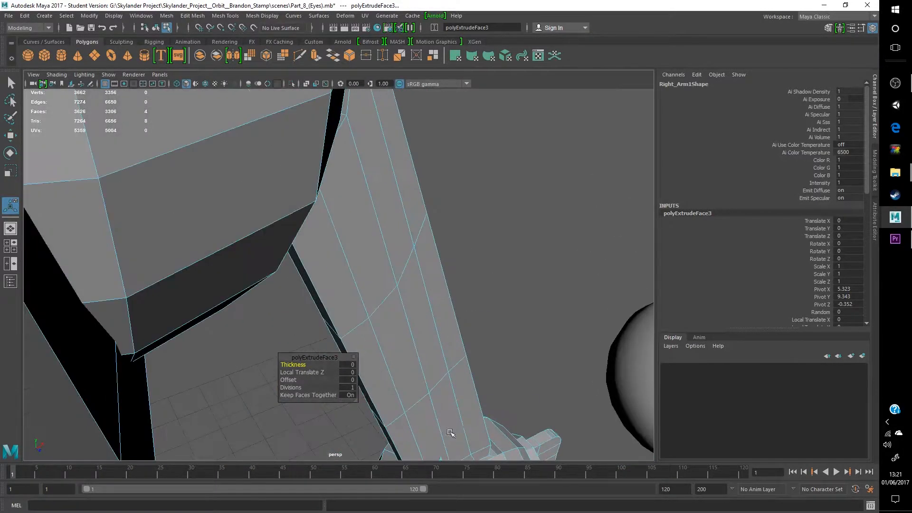
left_click_drag(452, 432, 295, 290, "alt")
middle_click_drag(295, 289, 423, 427, "alt")
left_click_drag(285, 269, 427, 229, "alt")
Step: Try to delete the faces along the outer side of the arm bar near the shoulder, and undo the deletion
right_click_drag(427, 230, 426, 255)
left_click_drag(468, 227, 367, 370)
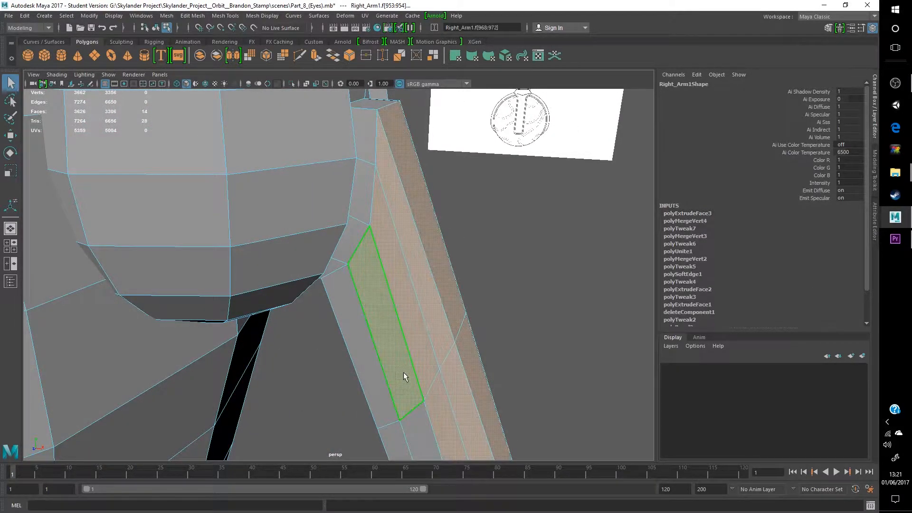
key("Delete")
left_click_drag(465, 306, 413, 310, "alt")
key("ctrl+z")
scroll(413, 309, "down", 3)
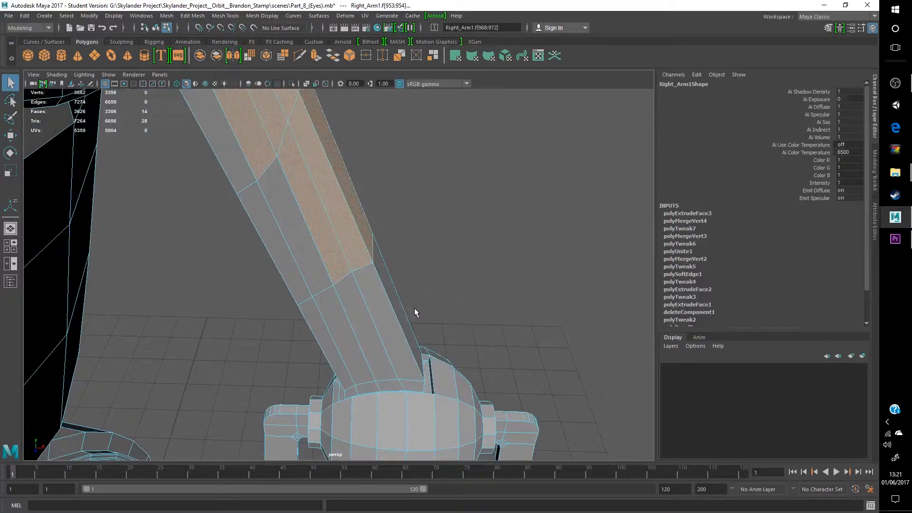
Step: Try to bridge the edge loop around the arm bar's wrist end with the edge loop at its shoulder end
right_click_drag(408, 266, 388, 208)
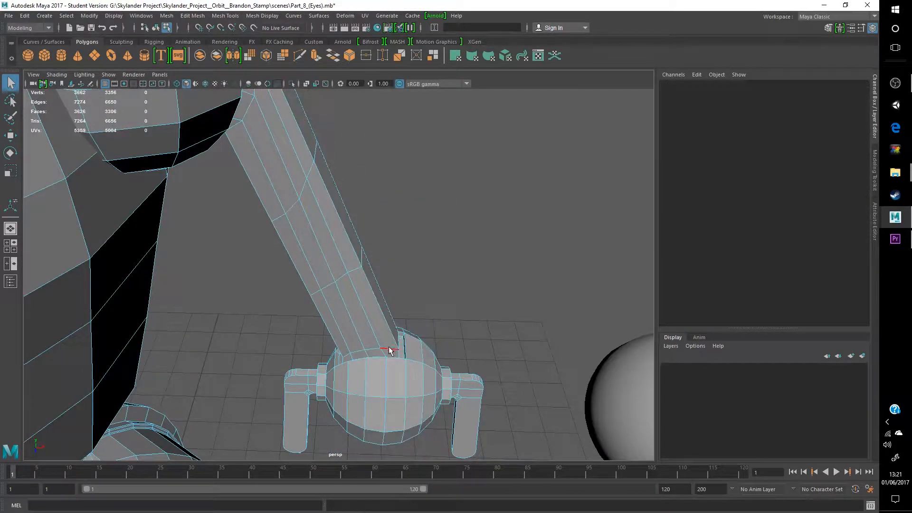
left_click(383, 320)
scroll(375, 318, "up", 4)
left_click_drag(255, 190, 287, 221, "alt")
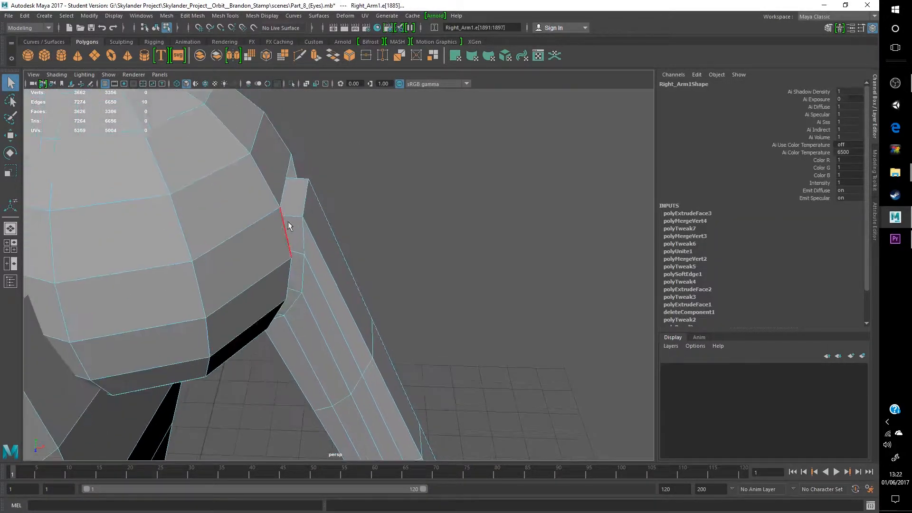
left_click(304, 234, "shift")
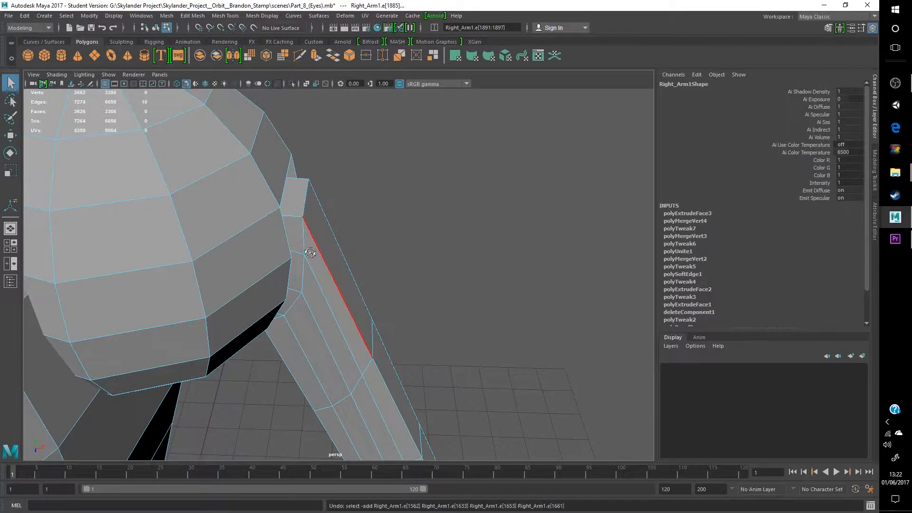
left_click_drag(304, 238, 261, 215, "alt")
left_click(243, 232, "shift")
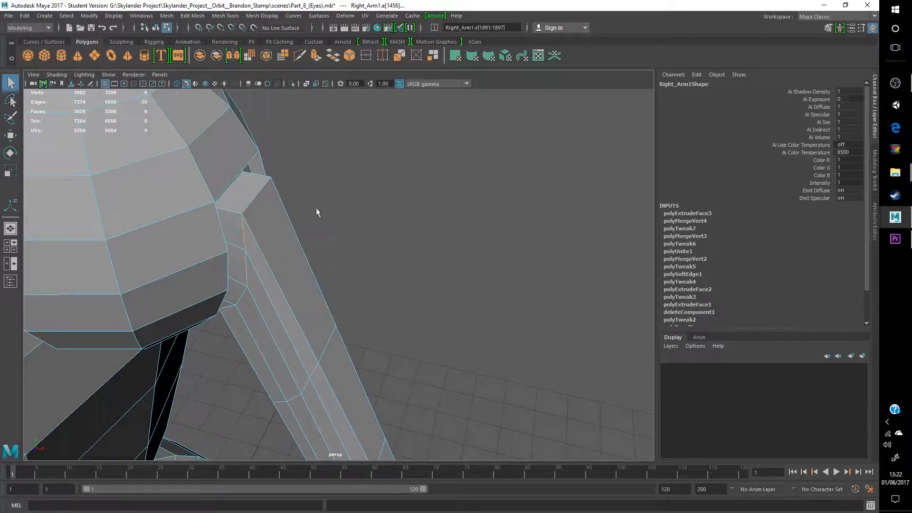
left_click(192, 16)
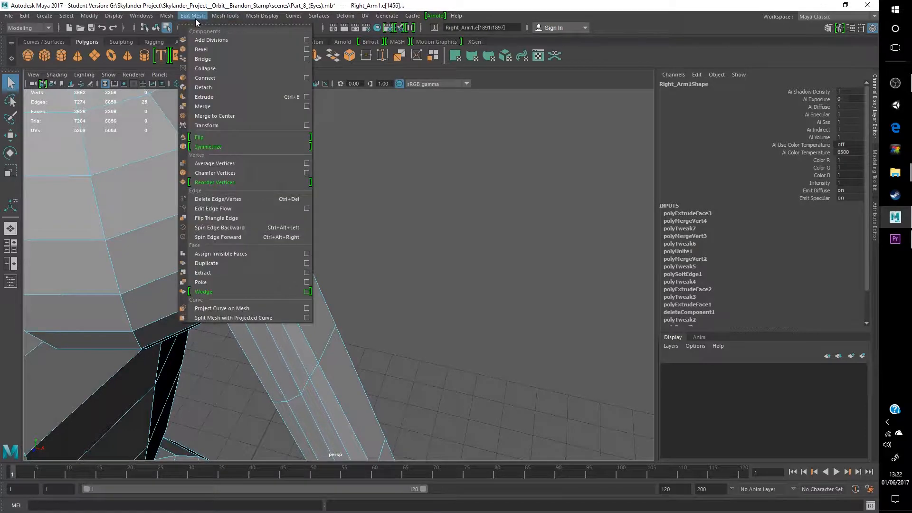
left_click(233, 58)
scroll(409, 233, "down", 3)
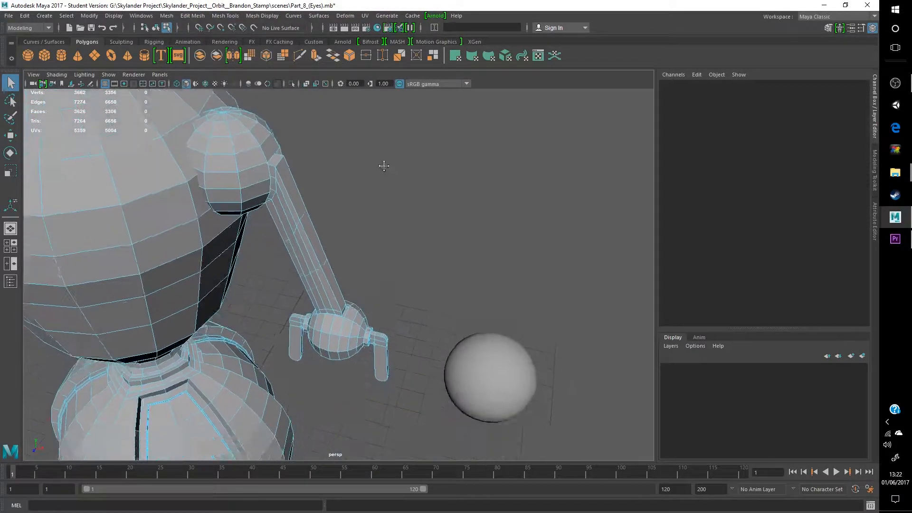
Step: Return the right arm mesh to object selection, clear the selection and inspect the arm bar's wrist end
scroll(311, 206, "up", 5)
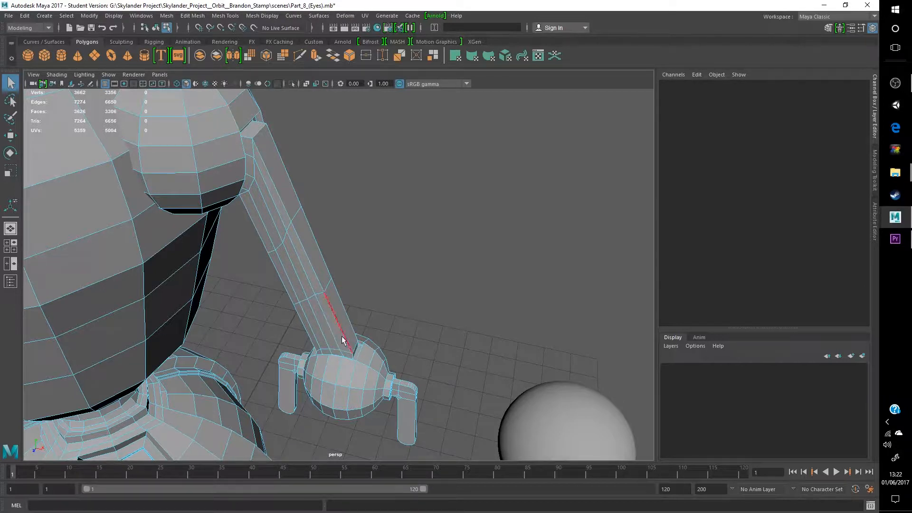
left_click_drag(362, 341, 387, 359, "alt")
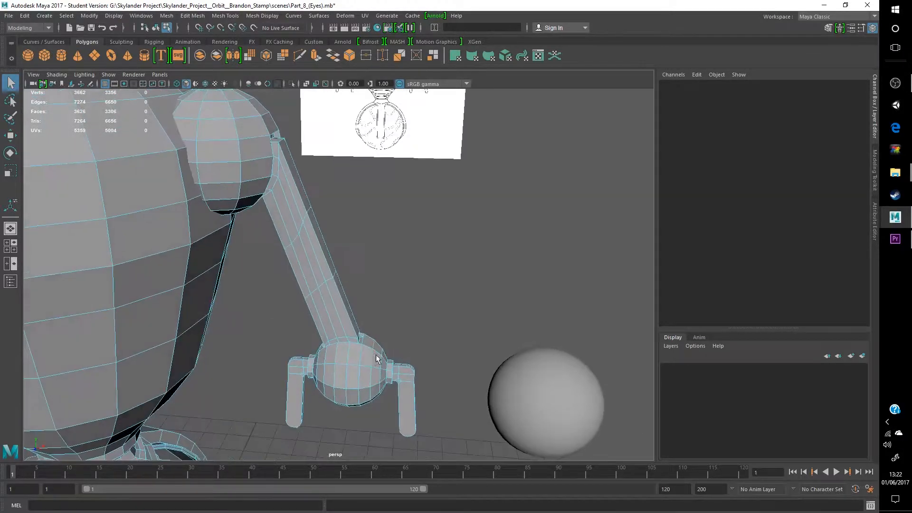
right_click_drag(366, 363, 407, 216)
left_click_drag(397, 369, 379, 328, "alt")
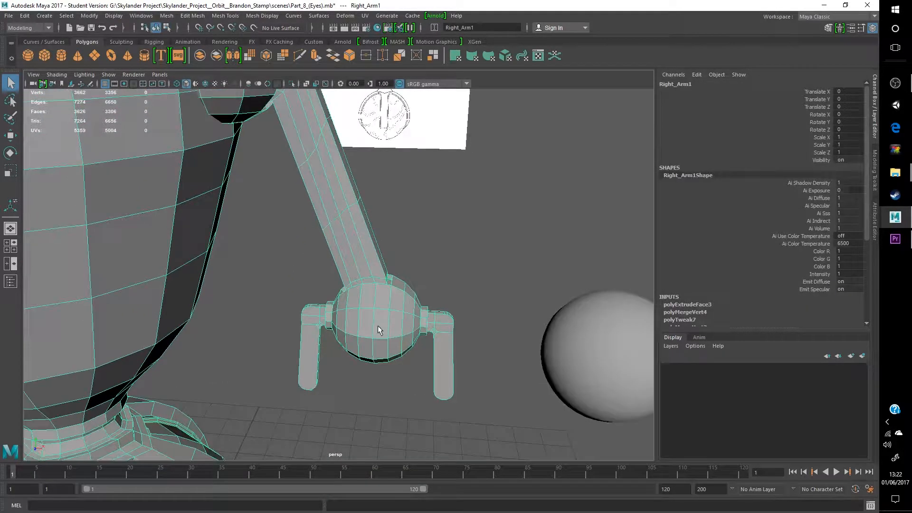
left_click(462, 261)
left_click_drag(463, 267, 350, 335, "alt")
scroll(316, 345, "down", 3)
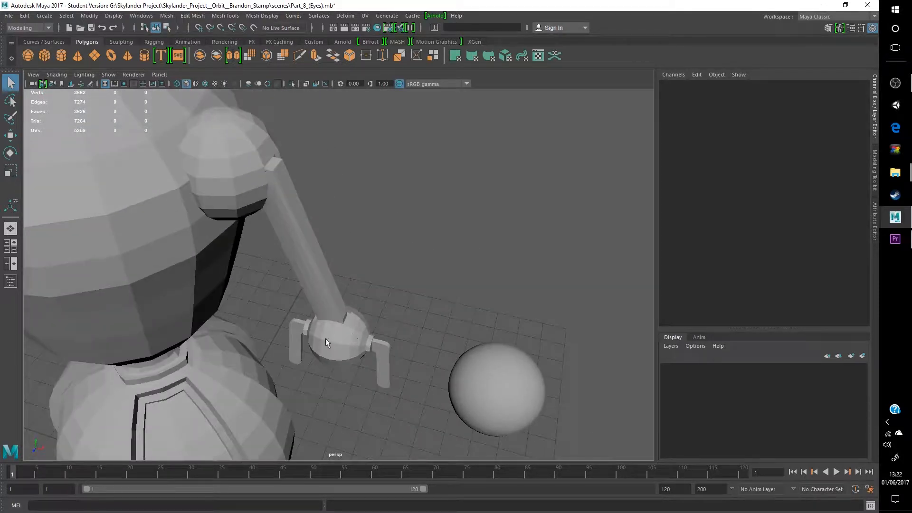
left_click(291, 197)
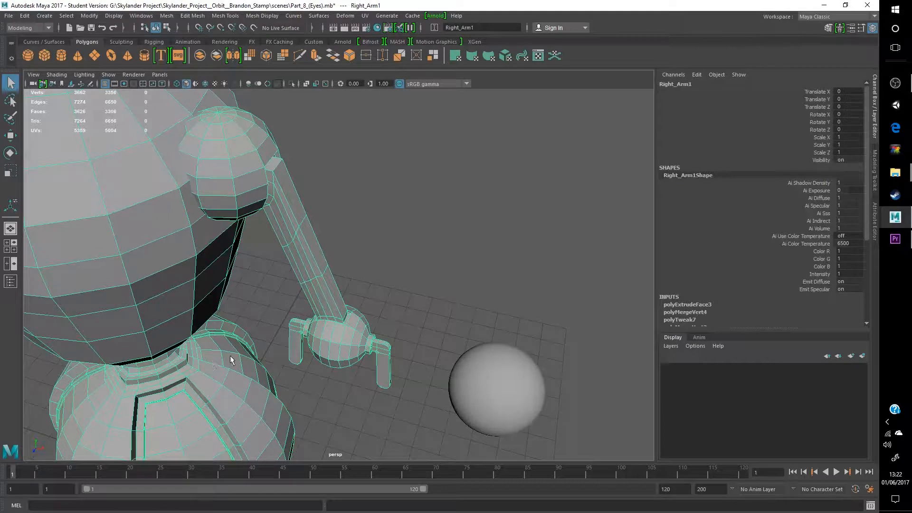
scroll(324, 314, "up", 3)
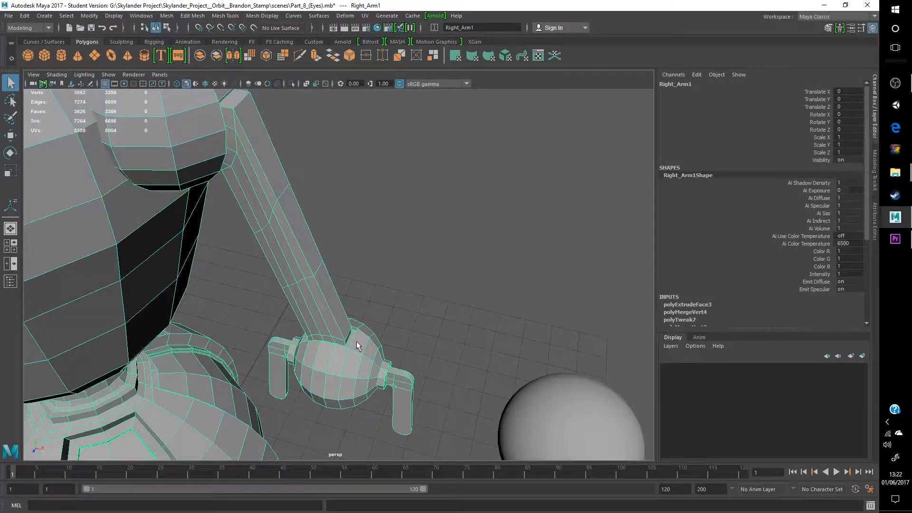
left_click_drag(190, 136, 329, 243, "alt")
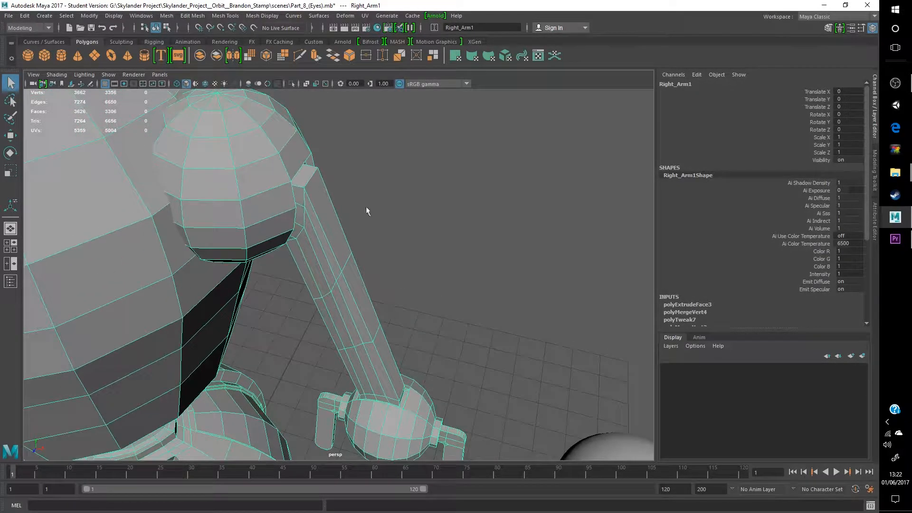
left_click_drag(366, 210, 398, 339, "alt")
right_click_drag(393, 354, 447, 211)
left_click(531, 421)
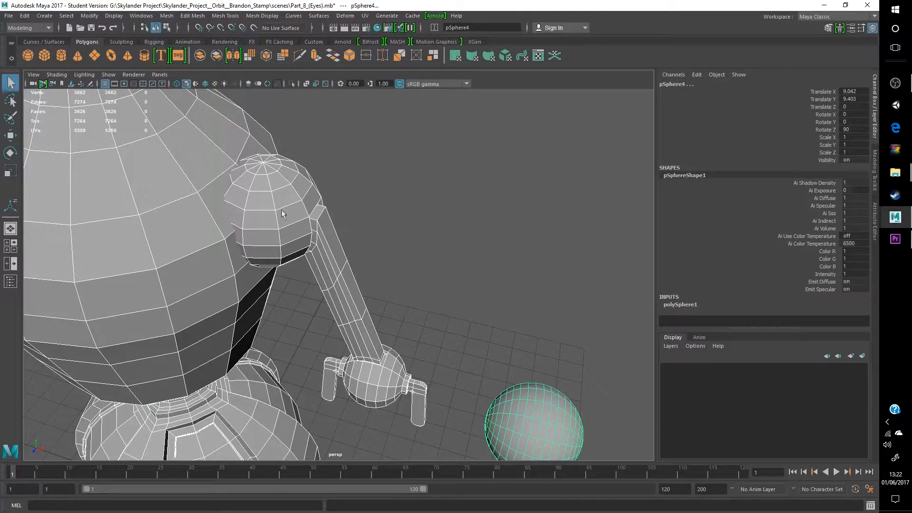
left_click_drag(282, 213, 239, 94, "alt")
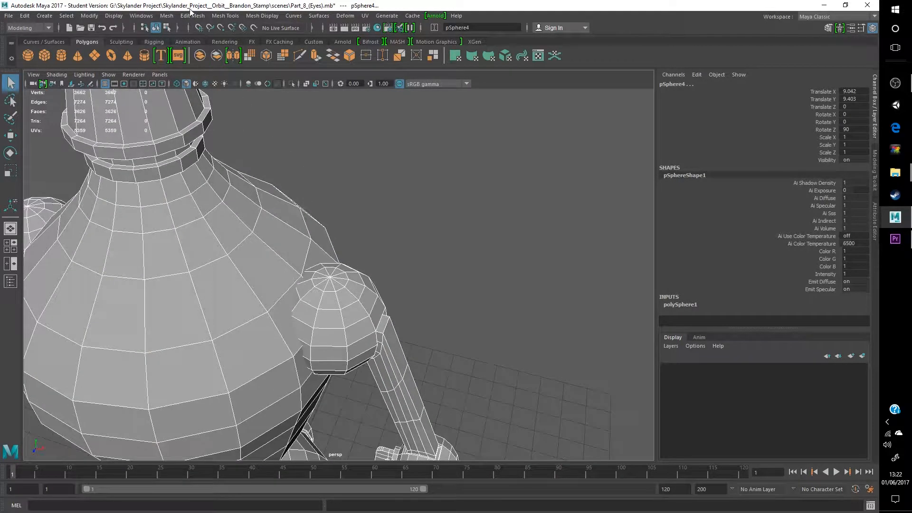
left_click(166, 16)
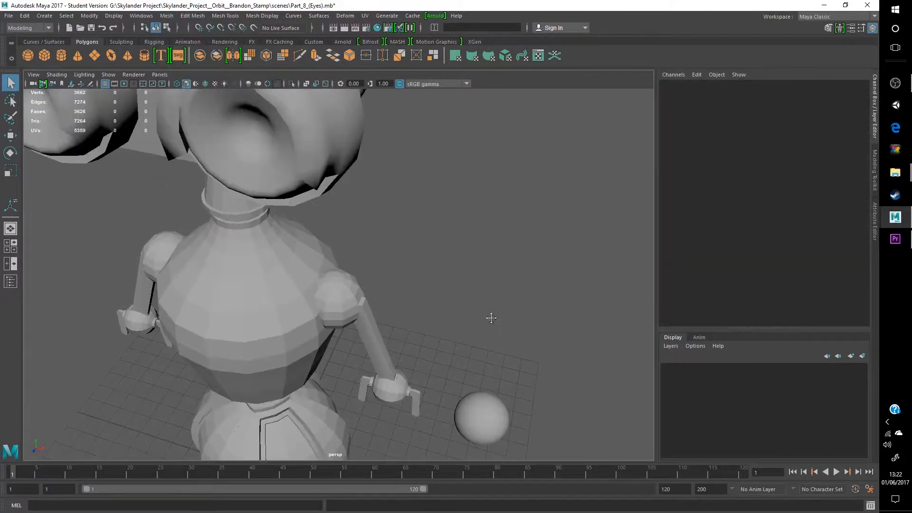
Step: Examine the arm bar between the shoulder ball and wrist ball, and how the finger attaches to the wrist ball
left_click_drag(490, 316, 401, 263, "alt")
scroll(394, 275, "up", 8)
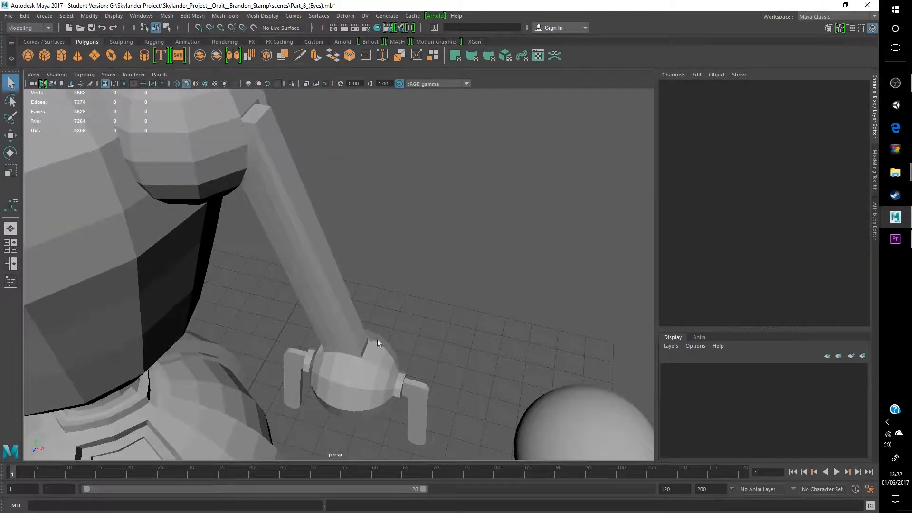
left_click_drag(264, 153, 191, 26, "alt")
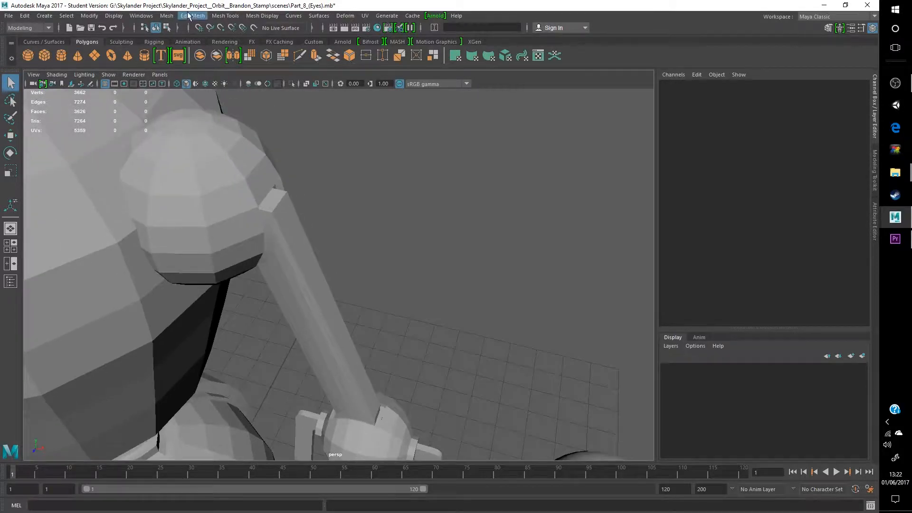
scroll(364, 226, "down", 5)
middle_click_drag(364, 226, 366, 133, "alt")
scroll(362, 198, "up", 5)
left_click(363, 198)
left_click_drag(363, 198, 213, 290, "alt")
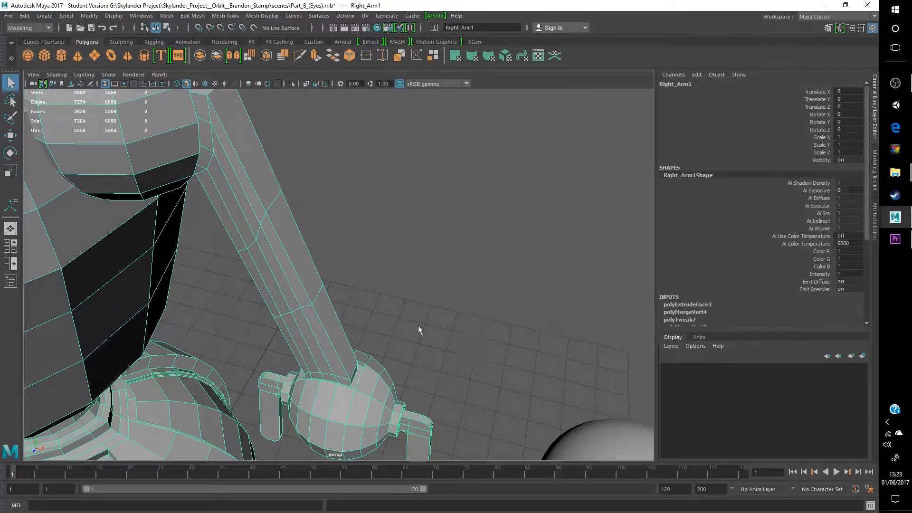
left_click_drag(265, 305, 410, 327, "alt")
left_click_drag(468, 327, 346, 306, "alt")
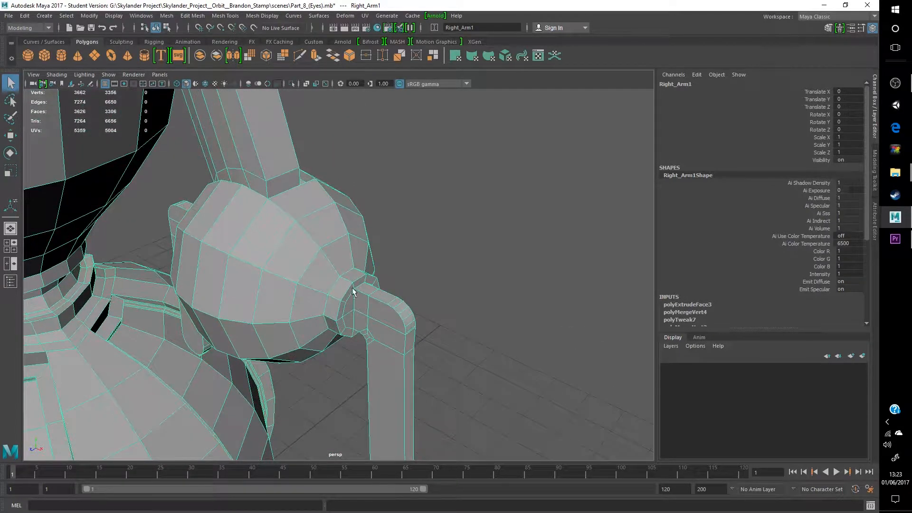
Step: Select the separate sphere beside the arm and switch it to face selection
scroll(412, 316, "down", 3)
middle_click_drag(456, 340, 323, 268, "alt")
left_click(435, 320)
scroll(434, 333, "down", 4)
left_click_drag(432, 341, 378, 333, "alt")
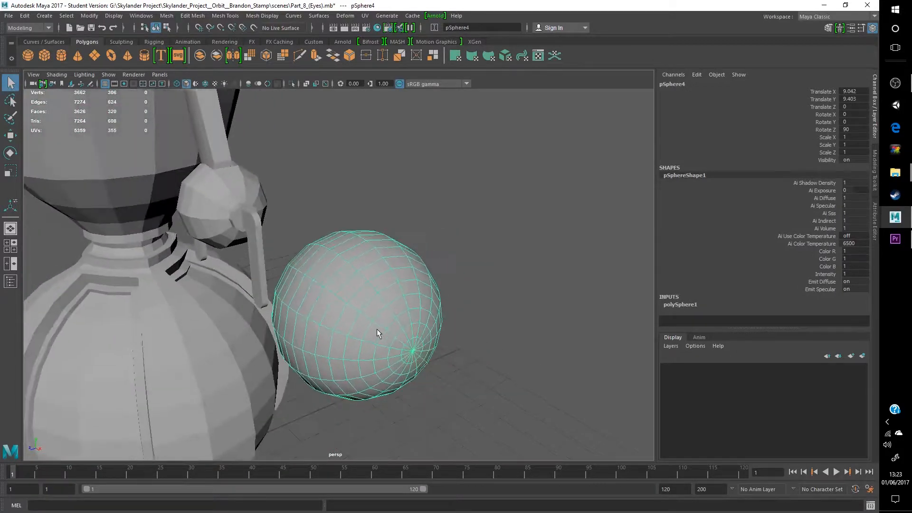
scroll(377, 333, "up", 5)
right_click_drag(398, 229, 391, 251)
Step: Pick several of the triangular faces around the sphere's outer pole
left_click(387, 380)
double_click(371, 350)
left_click(404, 343)
left_click(400, 371, "shift")
left_click(384, 379, "shift")
left_click(377, 376, "shift")
Step: Box-select the triangular faces around the sphere's pole in the side view
middle_click_drag(375, 375, 336, 332, "alt")
scroll(336, 332, "up", 3)
key("space")
key("space")
middle_click_drag(479, 378, 414, 241, "alt")
scroll(380, 259, "up", 1)
middle_click_drag(353, 269, 338, 188, "alt")
scroll(320, 301, "up", 4)
middle_click_drag(319, 273, 391, 247, "alt")
scroll(377, 343, "up", 1)
scroll(376, 343, "up", 3)
middle_click_drag(376, 343, 303, 187, "alt")
scroll(311, 299, "up", 7)
middle_click_drag(315, 334, 352, 315, "alt")
left_click_drag(312, 303, 373, 356)
key("space")
key("space")
key("space")
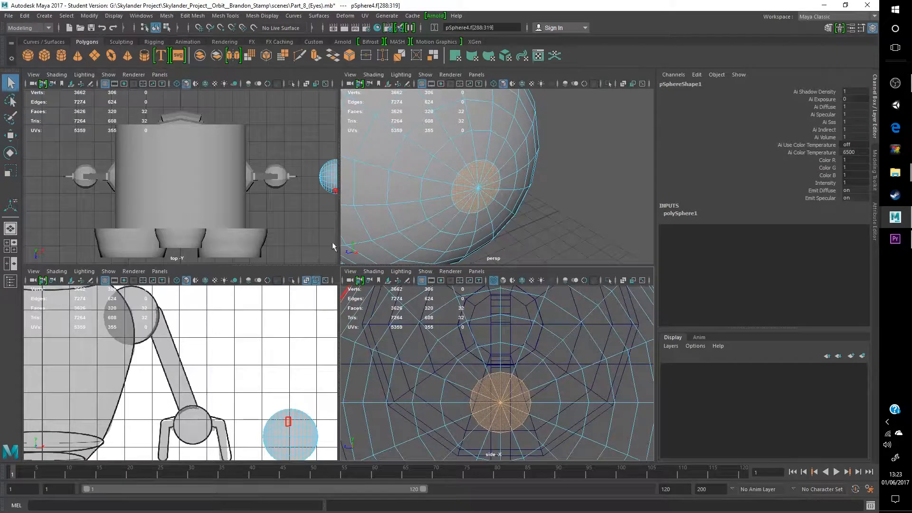
key("space")
Step: Try to extrude the box-selected pole faces of the sphere and adjust the extrusion's thickness
left_click_drag(264, 288, 410, 281, "alt")
middle_click_drag(410, 280, 243, 368, "alt")
left_click_drag(242, 368, 388, 299, "alt")
left_click_drag(116, 150, 197, 125, "alt")
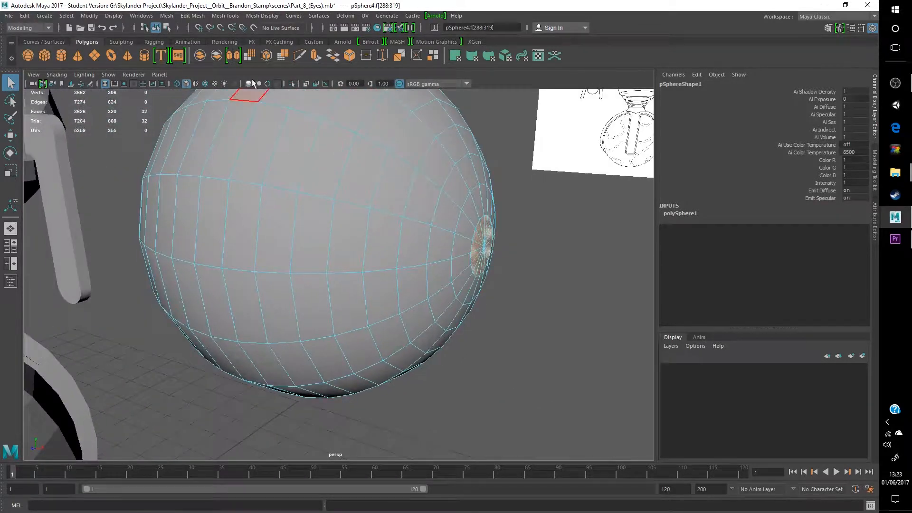
left_click(316, 55)
left_click_drag(390, 266, 427, 247, "alt")
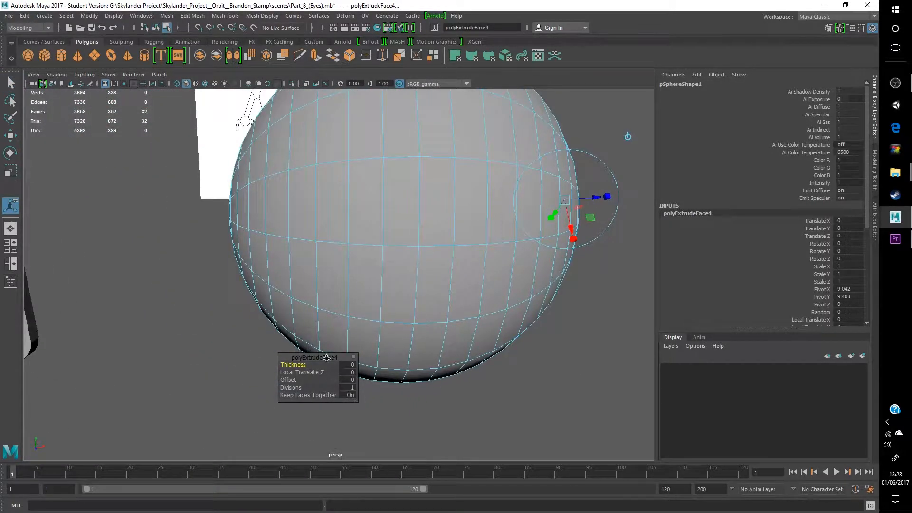
left_click_drag(304, 364, 317, 363)
key("ctrl+z")
left_click_drag(629, 137, 522, 195, "alt")
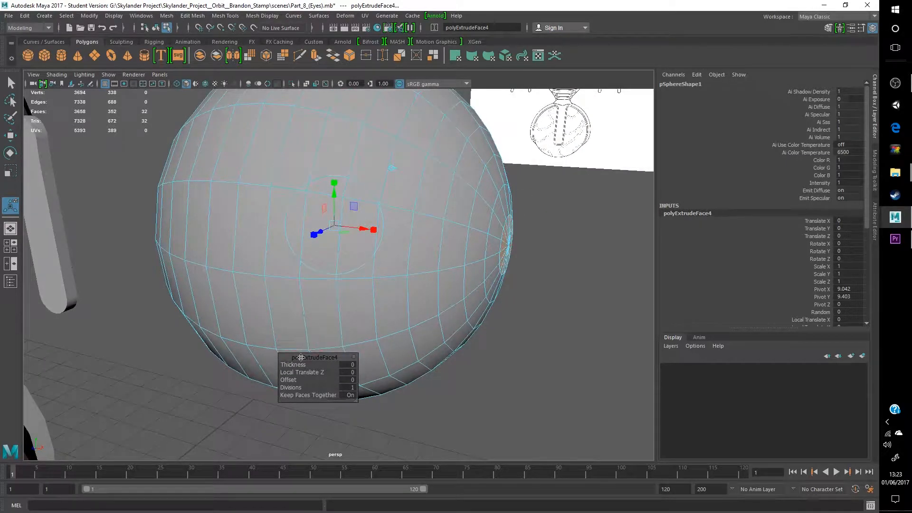
left_click_drag(298, 363, 298, 363)
left_click_drag(357, 294, 375, 282, "alt")
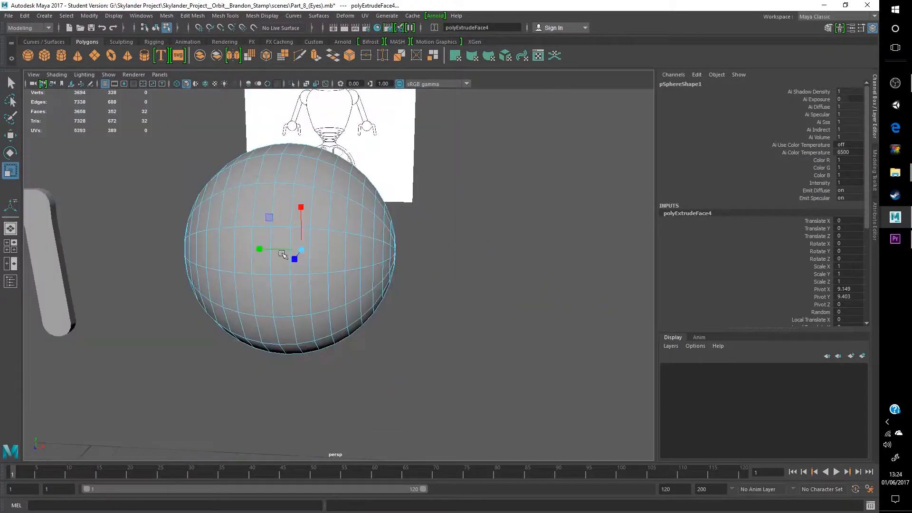
Step: Undo the extrusion of the sphere's pole faces and the box selection behind it
key("ctrl+z")
key("ctrl+z")
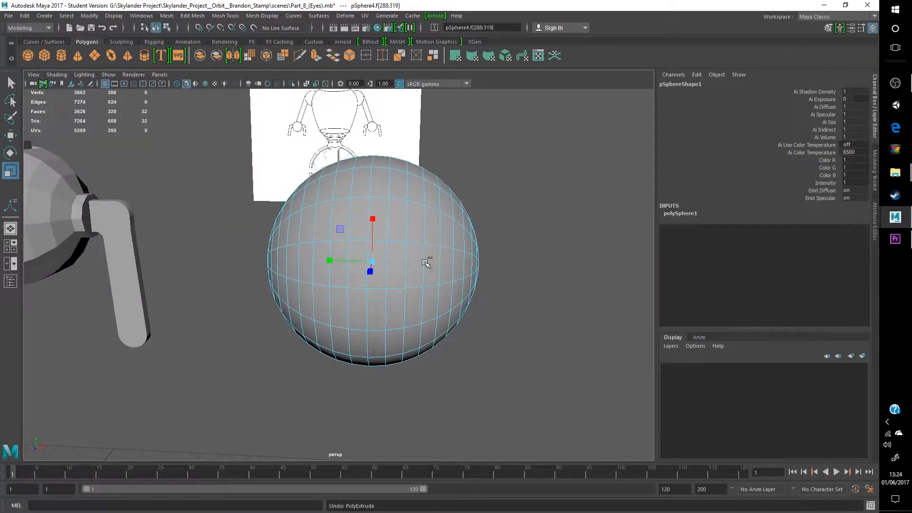
key("ctrl+z")
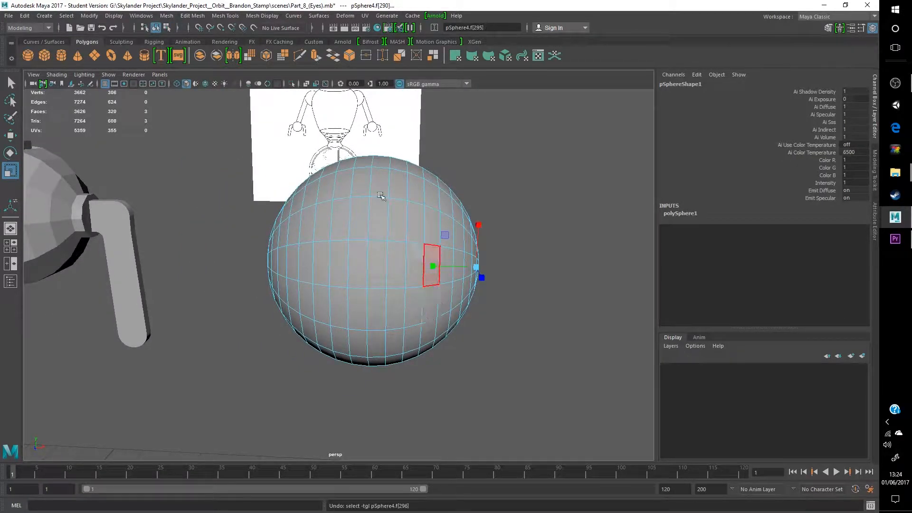
Step: Add the remaining triangular faces around the sphere's outer pole to the selection, completing the full ring
left_click_drag(423, 190, 365, 177, "alt")
left_click(11, 83)
scroll(451, 303, "up", 4)
middle_click_drag(451, 303, 369, 343, "alt")
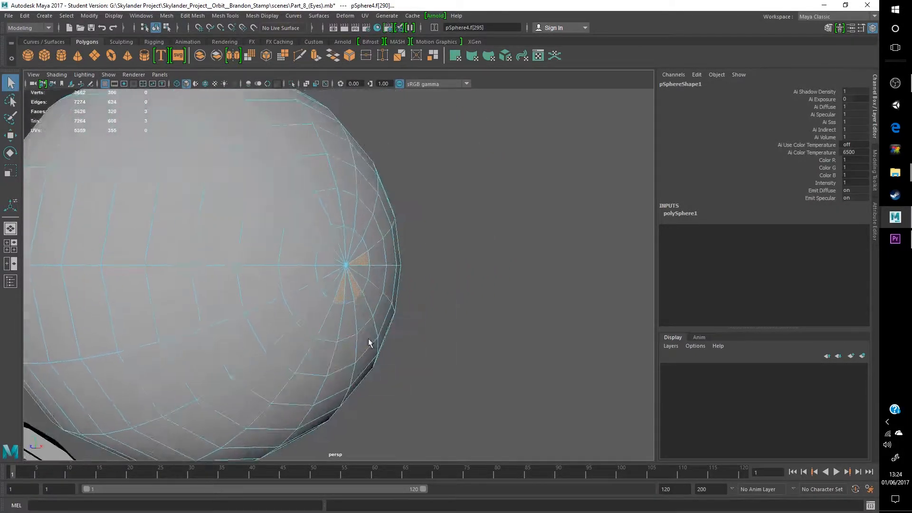
scroll(365, 328, "up", 6)
left_click(337, 296, "shift")
mouse_move(305, 279)
left_mouse_down("shift")
mouse_move(305, 220)
mouse_move(326, 166)
mouse_move(379, 134)
mouse_move(413, 135)
mouse_move(440, 149)
mouse_move(414, 148)
mouse_move(456, 291)
mouse_move(452, 265)
mouse_move(396, 341)
mouse_move(295, 170)
left_mouse_up("shift")
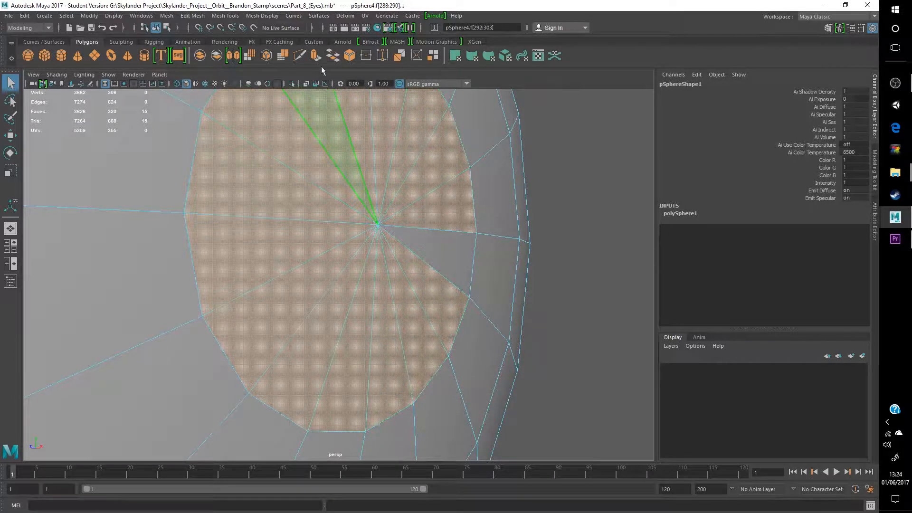
left_click(452, 264, "shift")
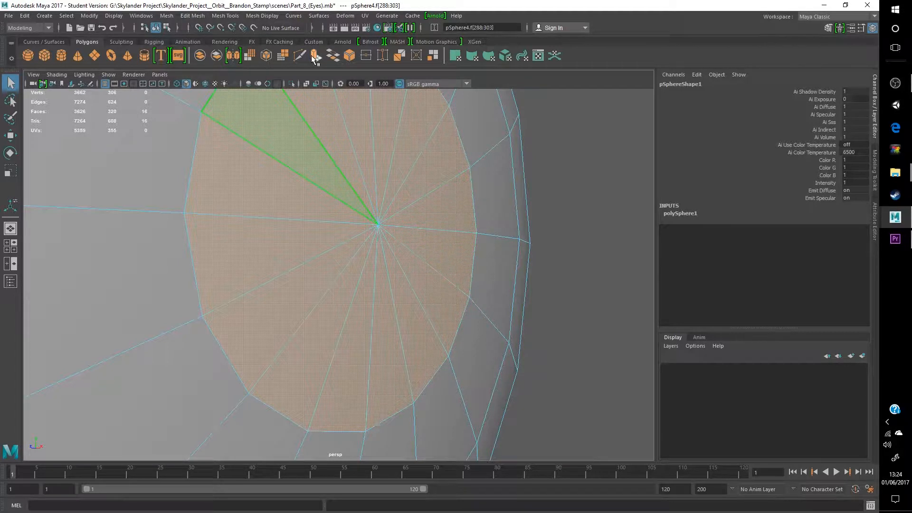
Step: Extrude the ring of faces at the sphere's outer pole outward with a thickness of 0.1
key("ctrl+e")
left_click_drag(477, 207, 441, 267, "alt")
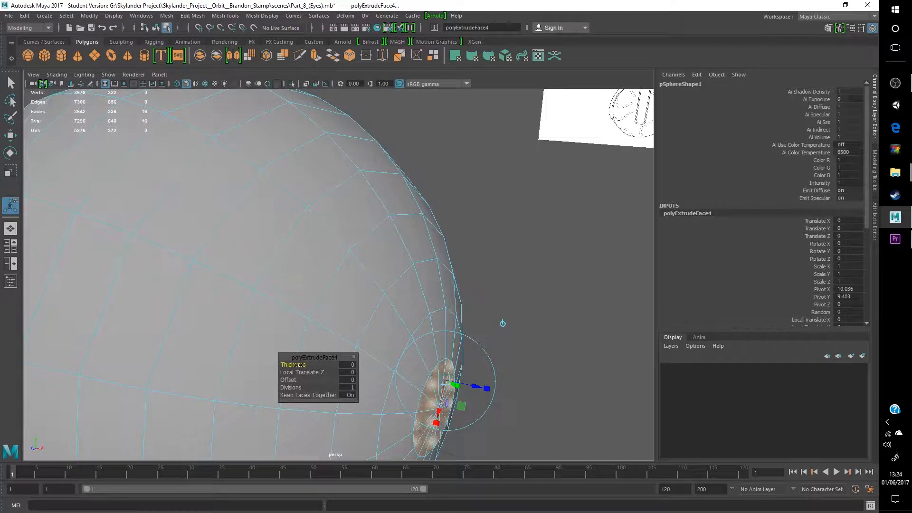
left_click_drag(293, 365, 298, 366)
middle_click_drag(476, 420, 438, 277, "alt")
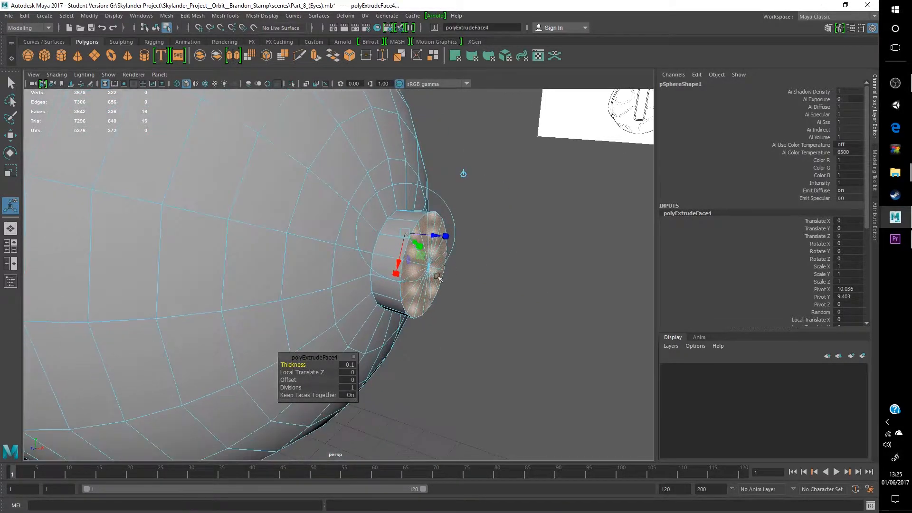
Step: Try to scale the end faces of the extruded stub on the sphere, and undo the scaling
left_click(505, 295)
key("ctrl+z")
left_click(10, 170)
left_click_drag(385, 251, 657, 306)
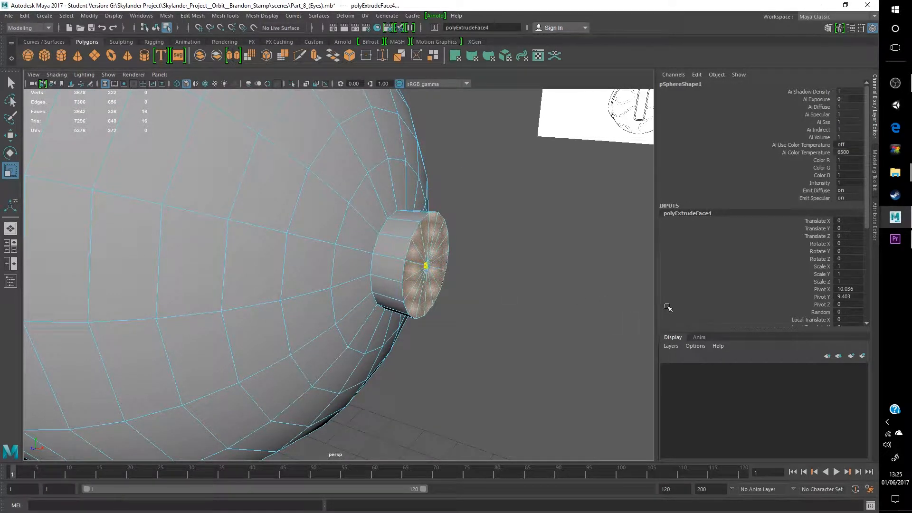
middle_click_drag(503, 291, 413, 298, "alt")
scroll(414, 298, "up", 4)
left_click_drag(413, 298, 429, 294, "alt")
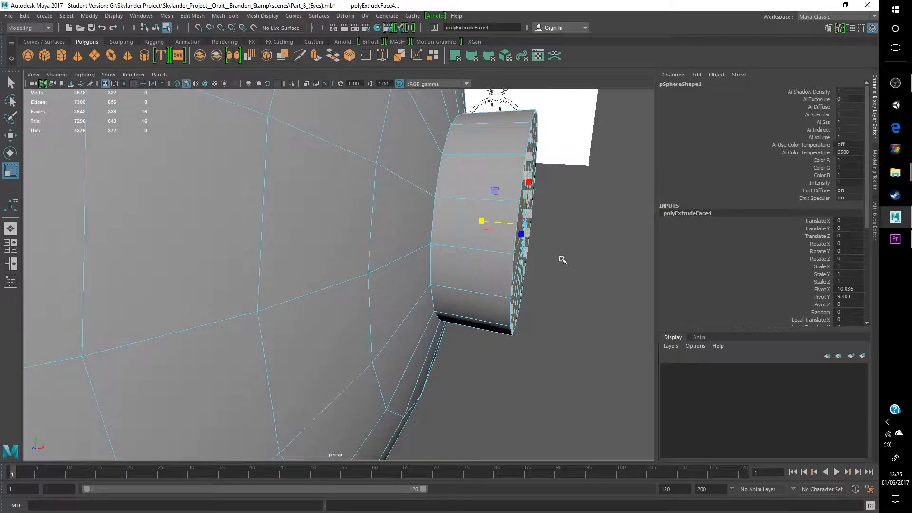
mouse_move(488, 225)
left_mouse_down()
mouse_move(573, 240)
mouse_move(491, 226)
left_mouse_up()
key("ctrl+z")
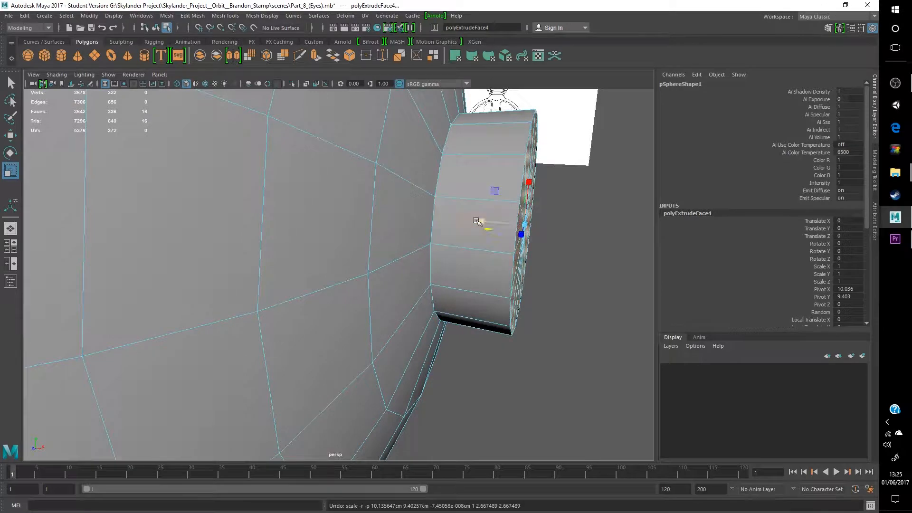
scroll(591, 277, "down", 5)
left_click_drag(591, 277, 425, 280, "alt")
right_click_drag(423, 278, 472, 219)
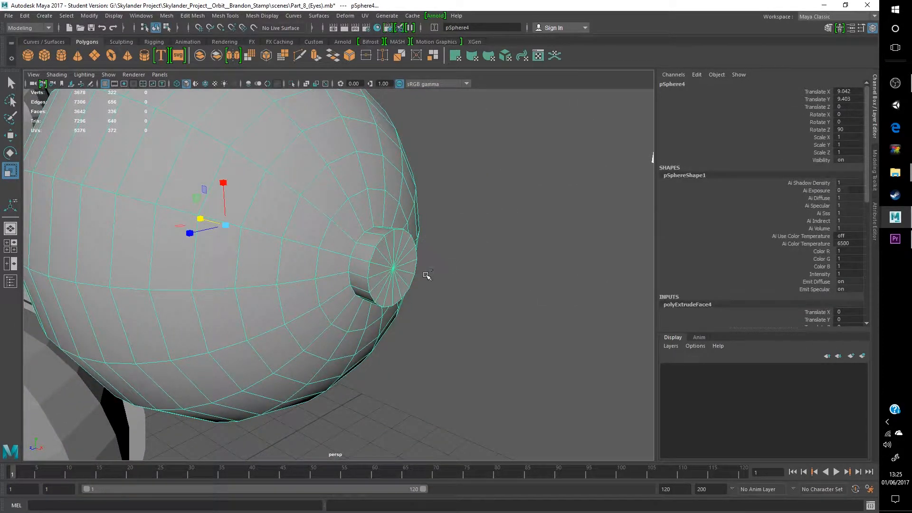
key("ctrl+z")
Step: Select the centre vertex of the extruded stub's end cap on the sphere and chamfer it
middle_click_drag(407, 275, 388, 290, "alt")
scroll(388, 290, "up", 5)
right_click_drag(394, 230, 356, 222)
scroll(454, 301, "up", 5)
middle_click_drag(454, 301, 411, 302, "alt")
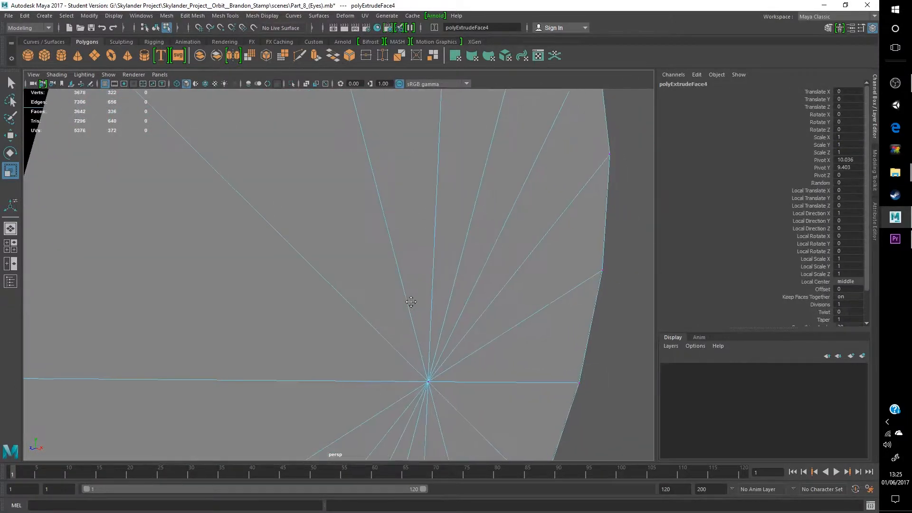
scroll(413, 332, "down", 5)
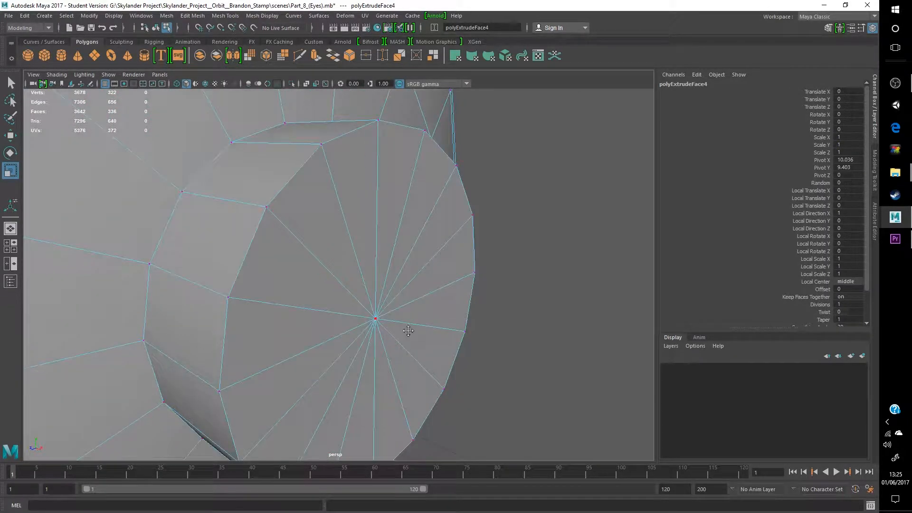
left_click(375, 314)
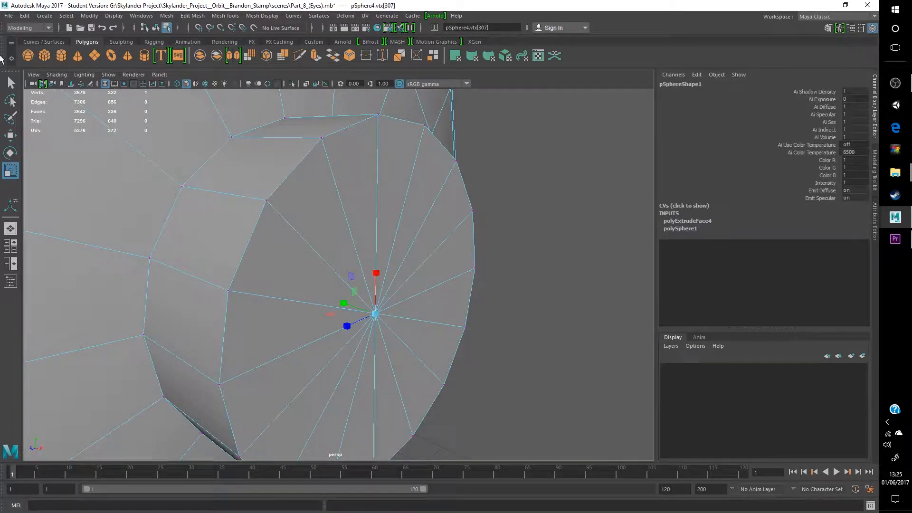
left_click(10, 83)
right_click_drag(345, 230, 283, 217)
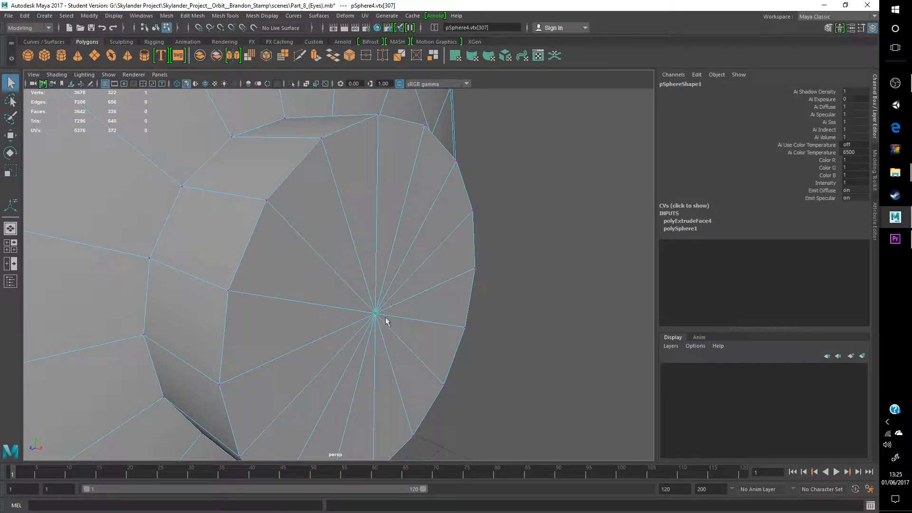
right_click_drag(401, 229, 350, 253)
right_click_drag(380, 306, 387, 315, "shift")
left_click(420, 308)
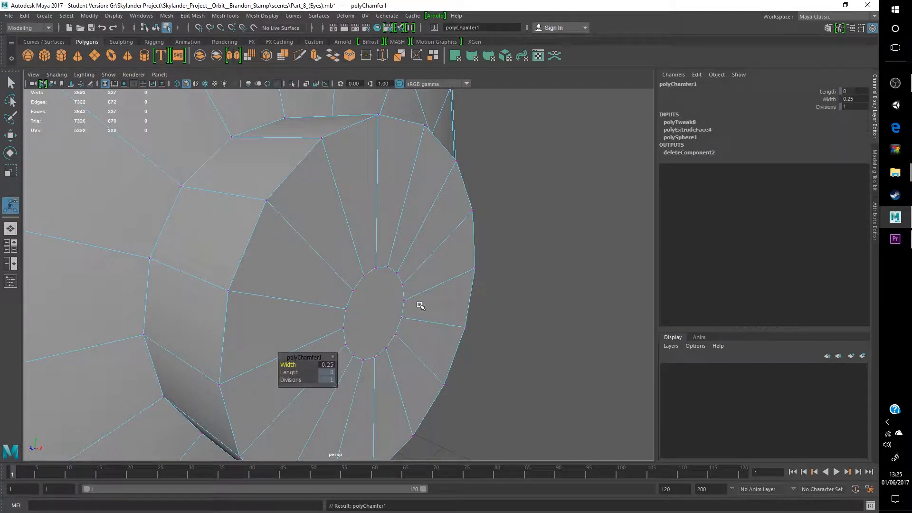
Step: Set the chamfer width on the stub's end cap to 0.75 and return to object mode
left_click_drag(435, 321, 540, 288, "alt")
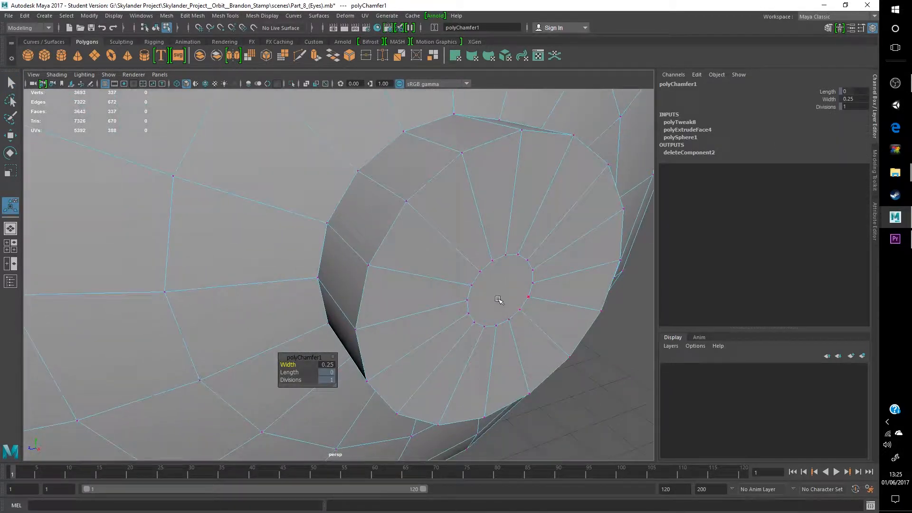
left_click_drag(298, 365, 298, 364)
left_click_drag(468, 337, 460, 335, "alt")
scroll(444, 326, "down", 7)
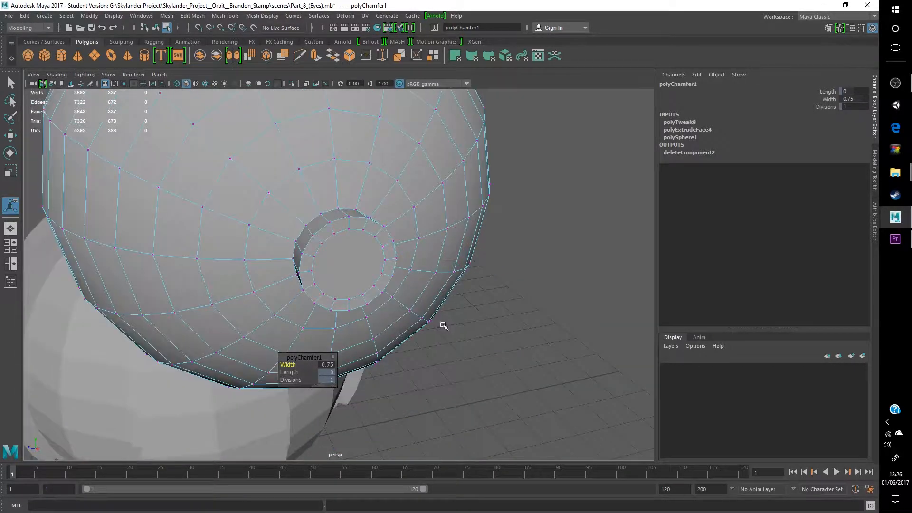
scroll(442, 324, "up", 5)
left_click_drag(396, 266, 395, 285, "alt")
right_click_drag(394, 285, 437, 219)
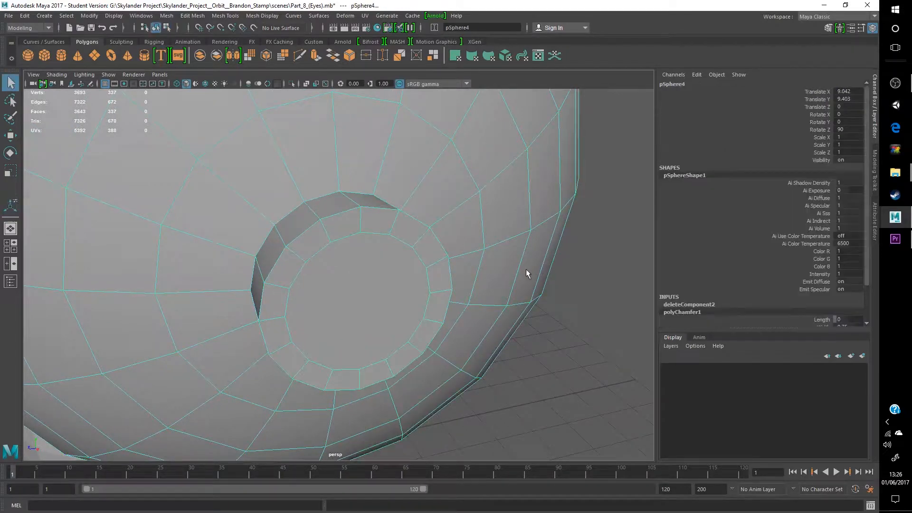
Step: Cut two parallel vertical edges between opposite vertices of the stub cap's inner face with the Multi-Cut tool
scroll(419, 296, "up", 4)
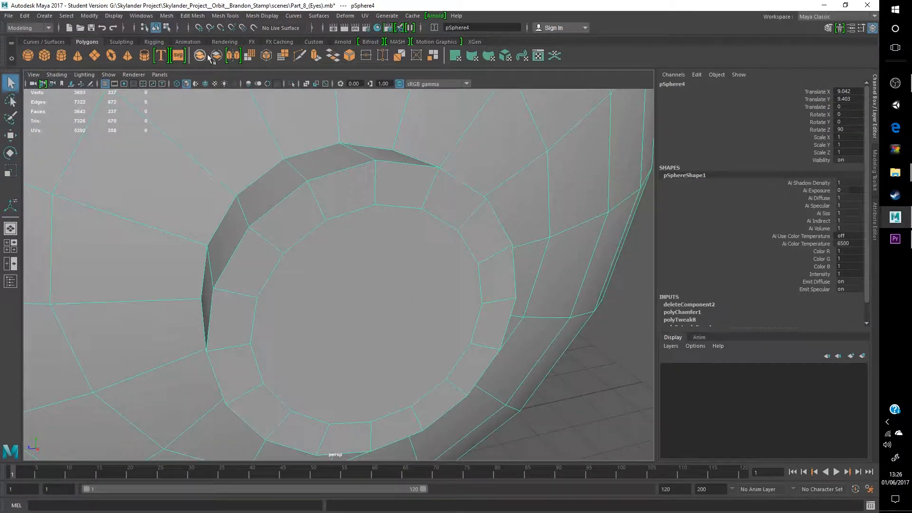
left_click(307, 56)
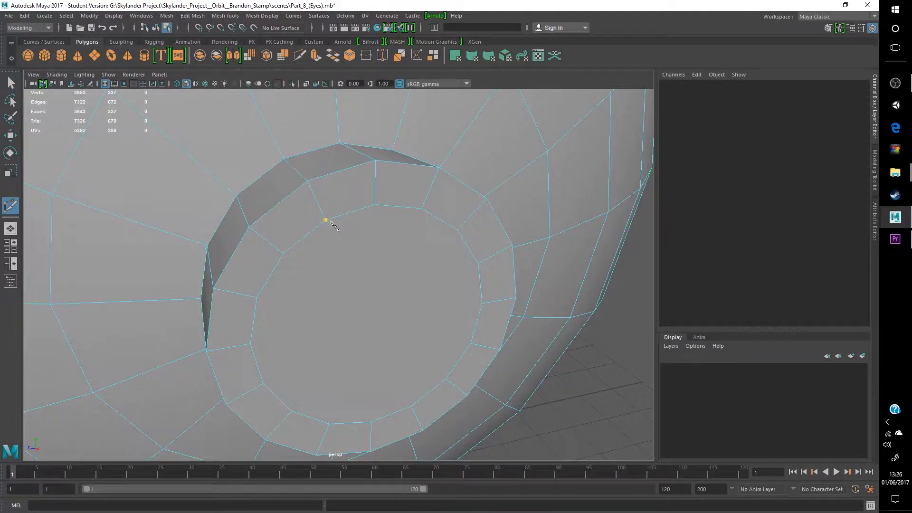
scroll(373, 422, "up", 4)
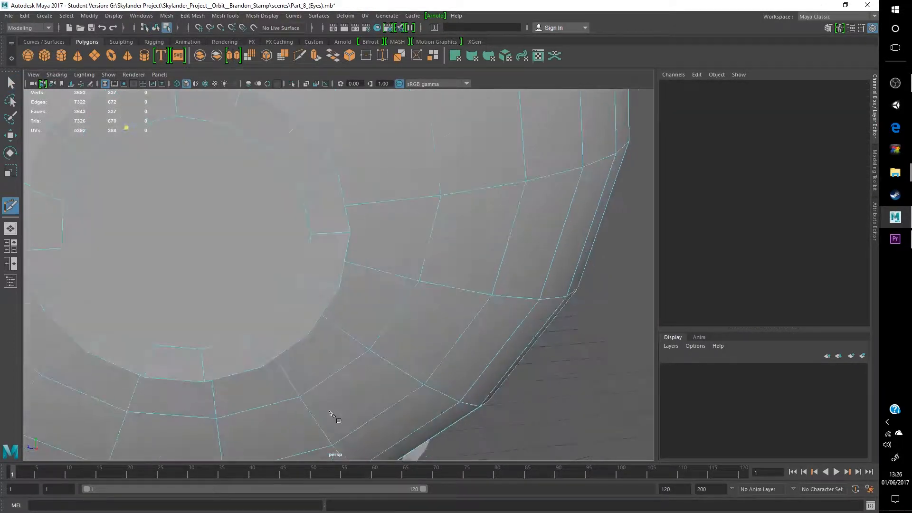
scroll(386, 415, "down", 3)
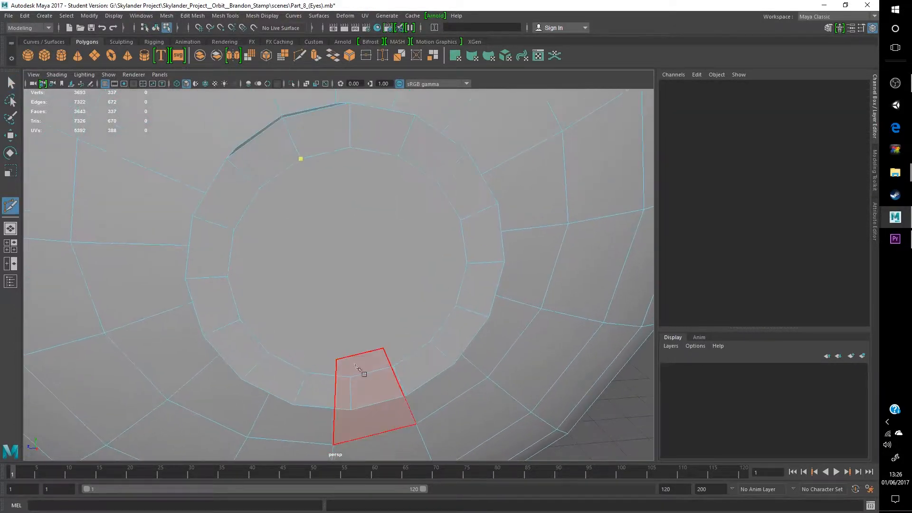
left_click(307, 373)
key("Return")
left_click(398, 155)
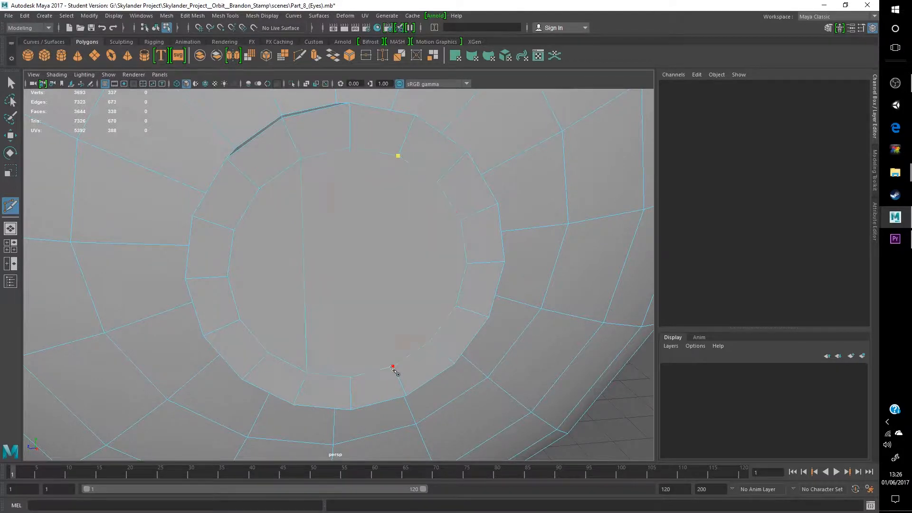
left_click(418, 346)
key("Return")
Step: Cut a horizontal edge across the middle of the stub cap's inner face, undoing any stray cut point
left_click(229, 280)
left_click(467, 265)
key("ctrl+z")
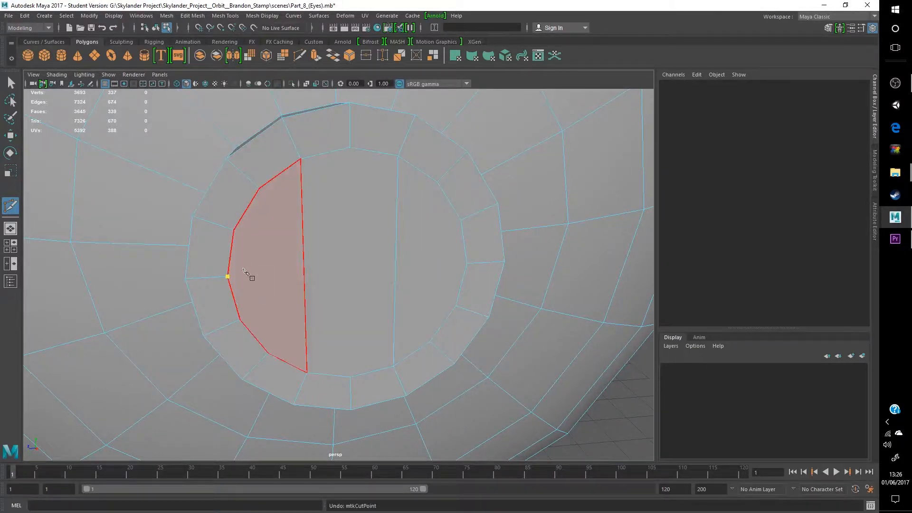
left_click(467, 264)
key("Return")
mouse_move(357, 230)
right_mouse_down()
mouse_move(354, 266)
mouse_move(359, 244)
right_mouse_up()
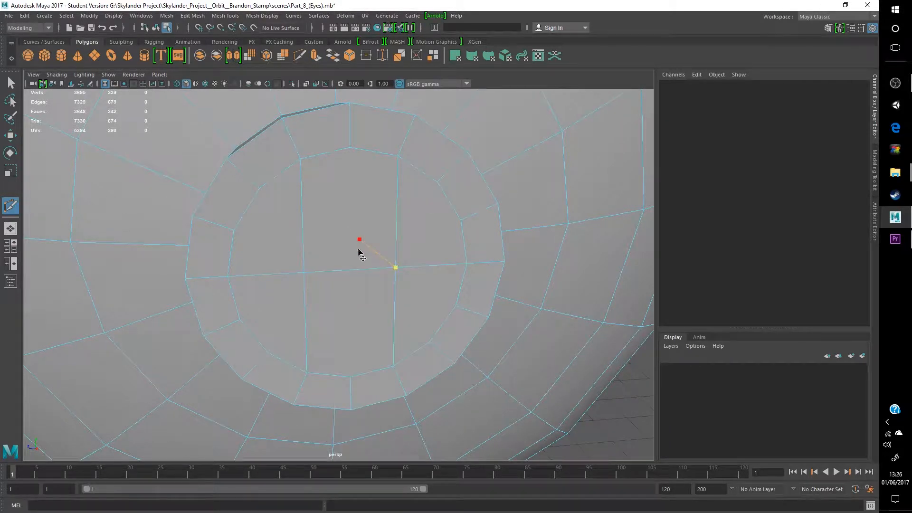
key("ctrl+z")
Step: Delete the two middle faces of the stub's cap and select the border edges of the resulting hole
left_click(10, 83)
left_click(338, 234)
left_click(353, 296, "shift")
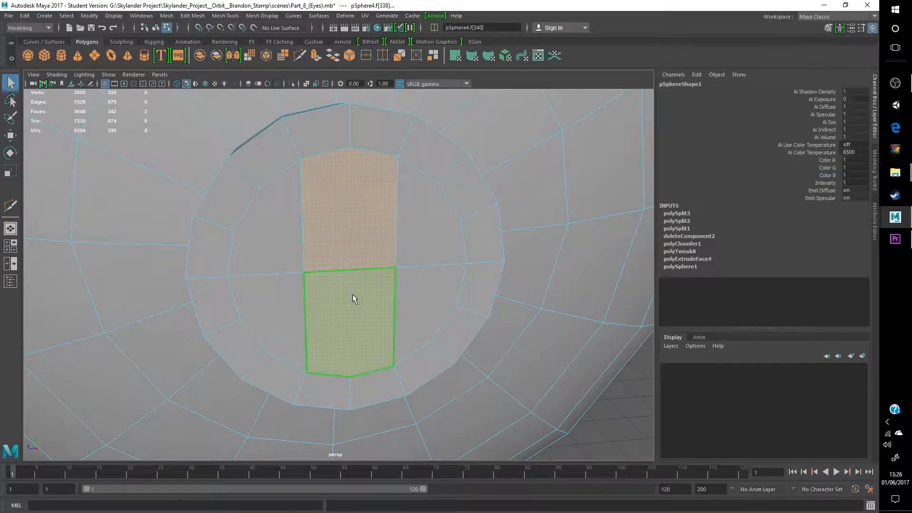
key("Delete")
right_click_drag(312, 230, 312, 204)
left_click(300, 233)
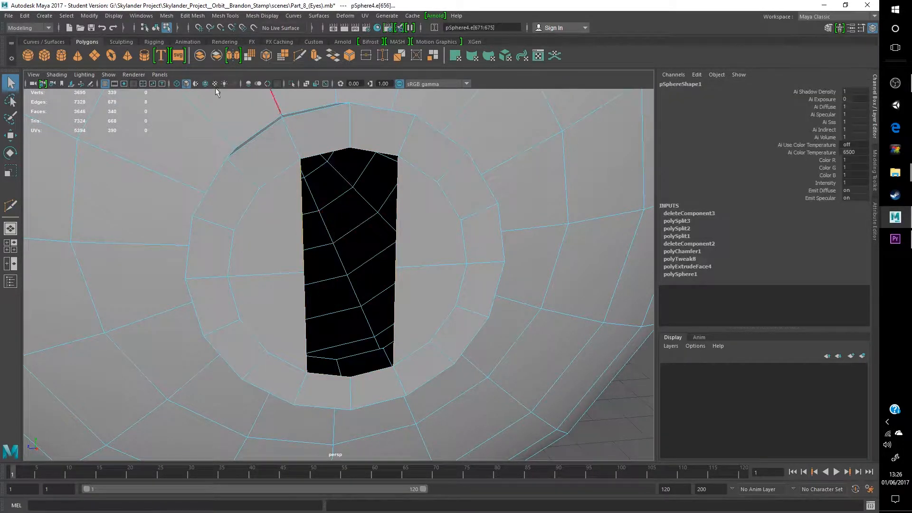
Step: Try the Reduce operation on the mesh with the hole's border selected, and undo the reduction
left_click(193, 16)
left_click(195, 59)
left_click(170, 16)
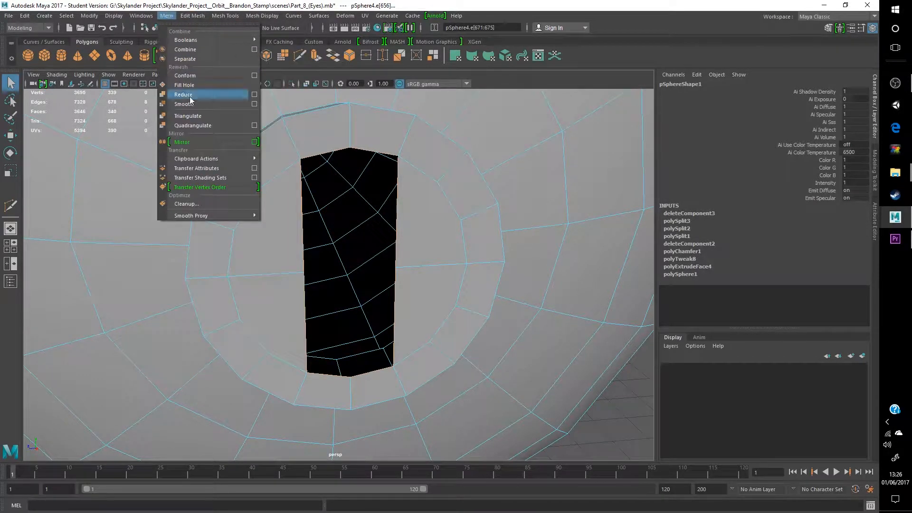
left_click(194, 94)
left_click(196, 84)
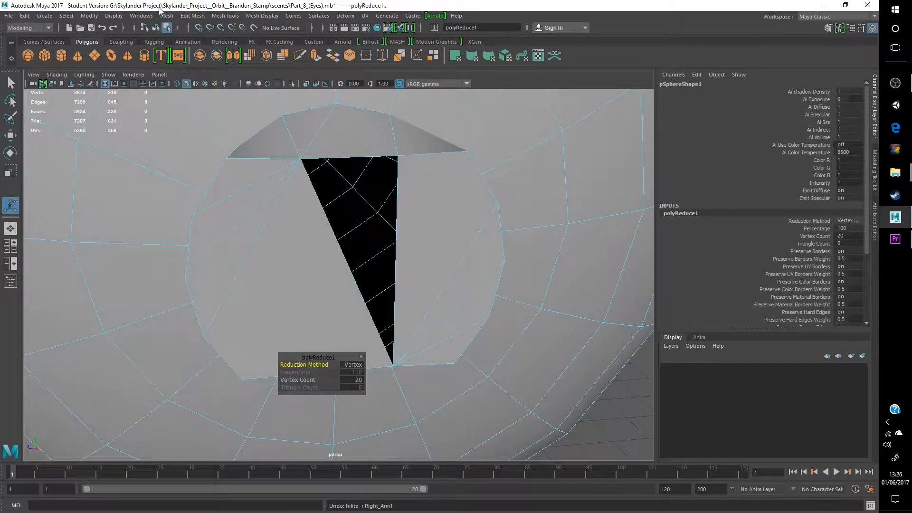
key("ctrl+z")
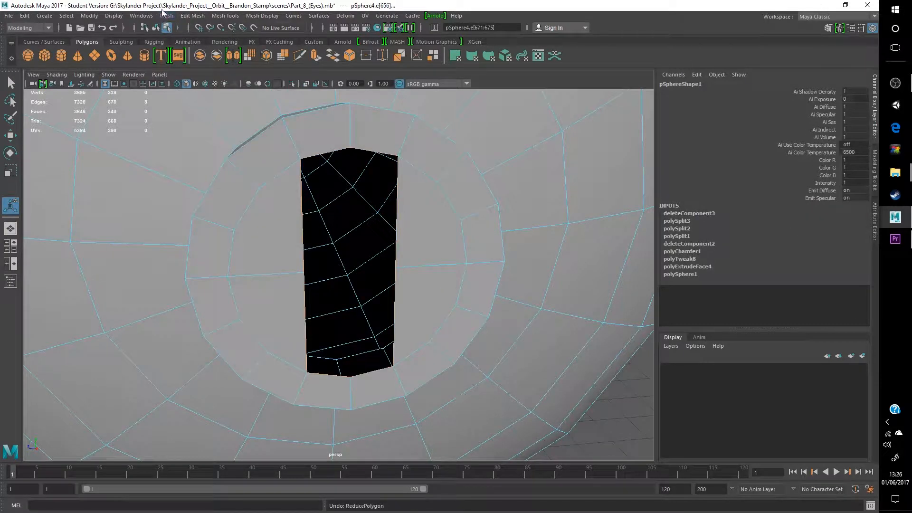
Step: Fill the hole in the stub's cap with a single face and return to object mode
left_click(163, 13)
left_click(186, 87)
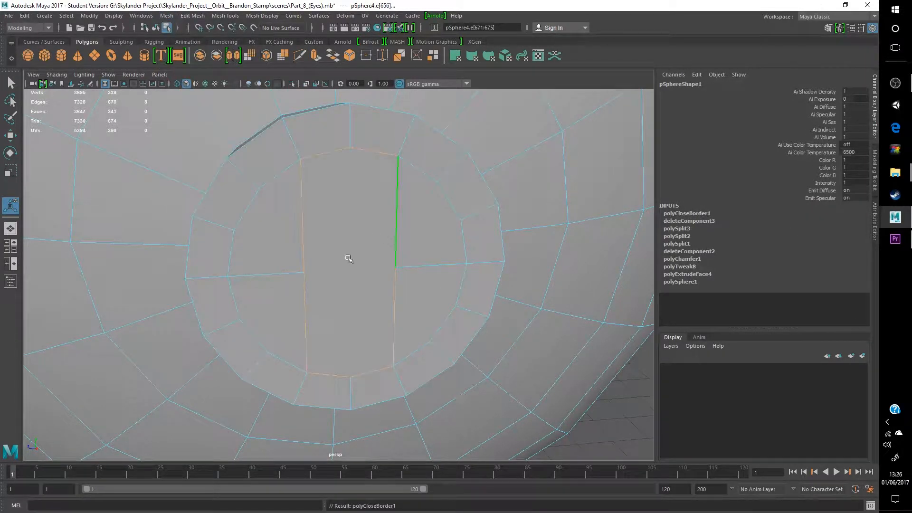
right_click_drag(362, 268, 397, 220)
Step: Extrude the tall middle face of the stub's cap outward to form a rectangular block
left_click_drag(380, 238, 308, 304, "alt")
right_click_drag(309, 304, 307, 256)
left_click(316, 265)
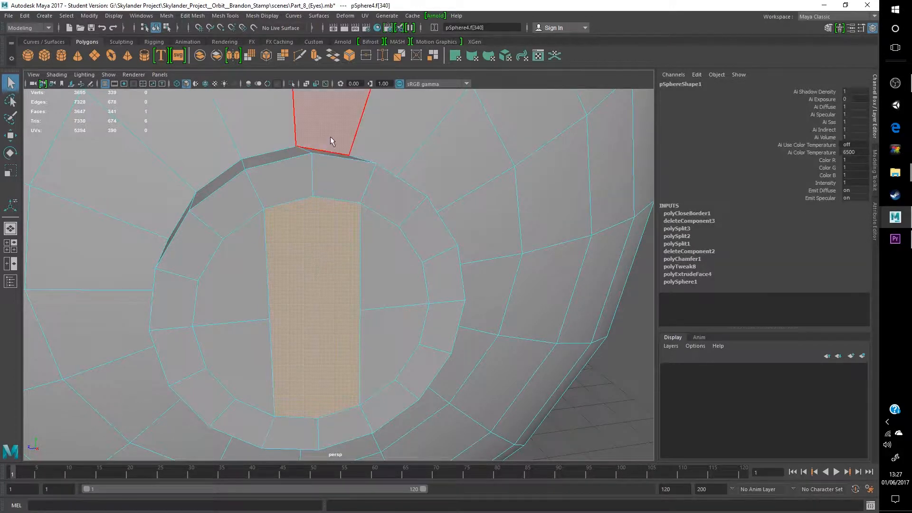
left_click(316, 56)
scroll(326, 223, "down", 5)
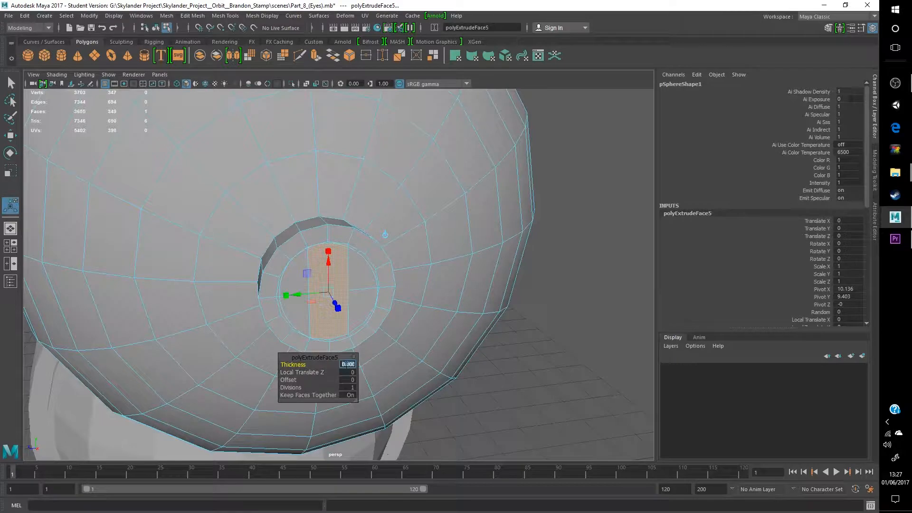
key("Return")
Step: Extrude the block's end face outward once more to add a second section
left_click_drag(238, 331, 316, 293, "alt")
middle_click_drag(316, 293, 240, 316, "alt")
scroll(424, 272, "up", 3)
middle_click_drag(424, 272, 358, 304, "alt")
key("g")
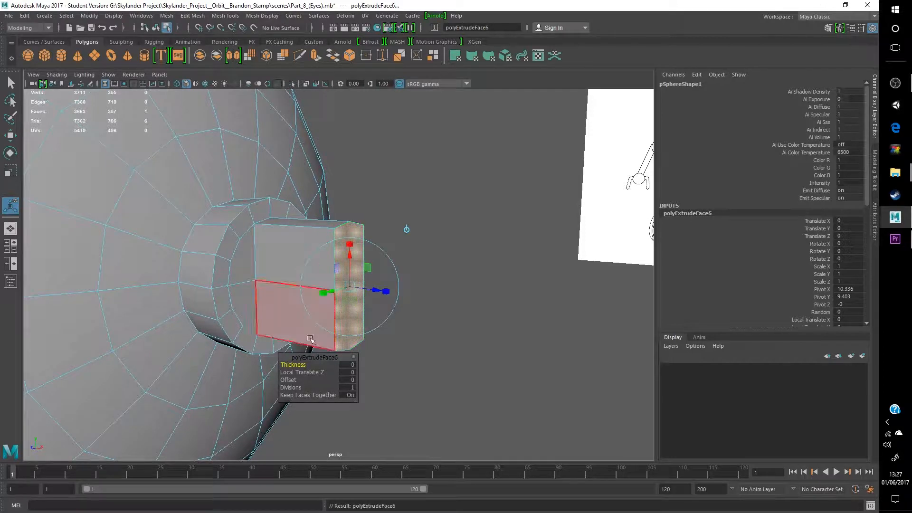
left_click(347, 365)
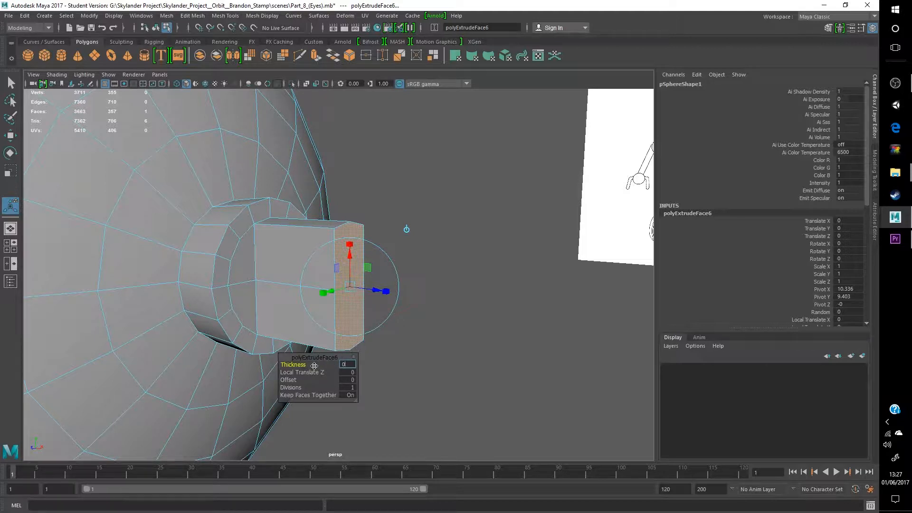
key("Return")
left_click_drag(226, 301, 255, 289, "alt")
left_click_drag(466, 304, 338, 298, "alt")
right_click_drag(338, 298, 326, 208)
left_click(299, 269)
left_click(359, 280, "shift")
Step: Lower the three middle vertices along the block's upper ridge with point snapping so the top side is flat
middle_click_drag(308, 292, 279, 302, "alt")
scroll(296, 304, "up", 3)
scroll(273, 312, "up", 4)
right_click_drag(244, 229, 198, 228)
left_click(238, 299)
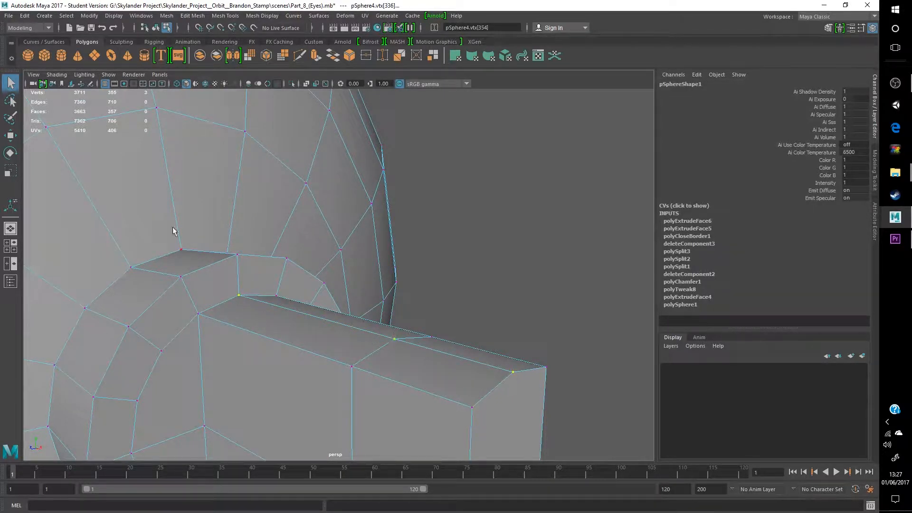
left_click(6, 138)
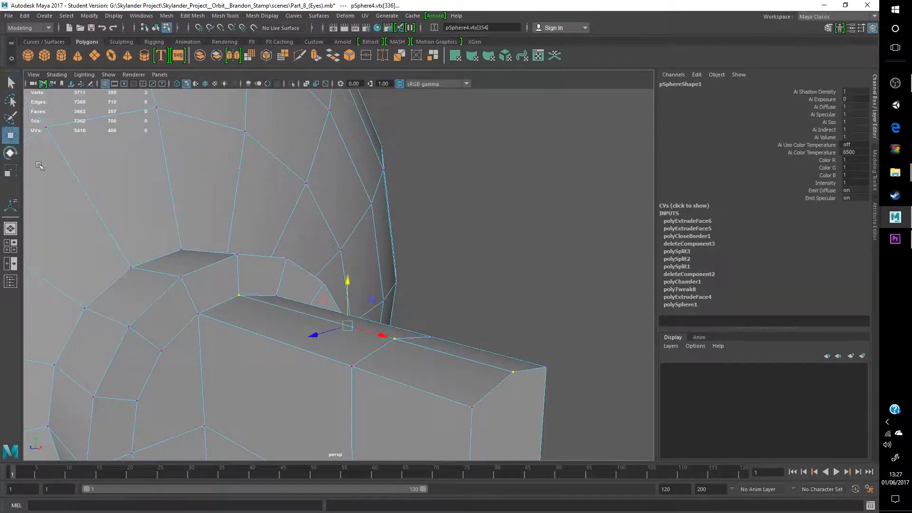
left_click(219, 27)
left_click_drag(352, 289, 270, 299)
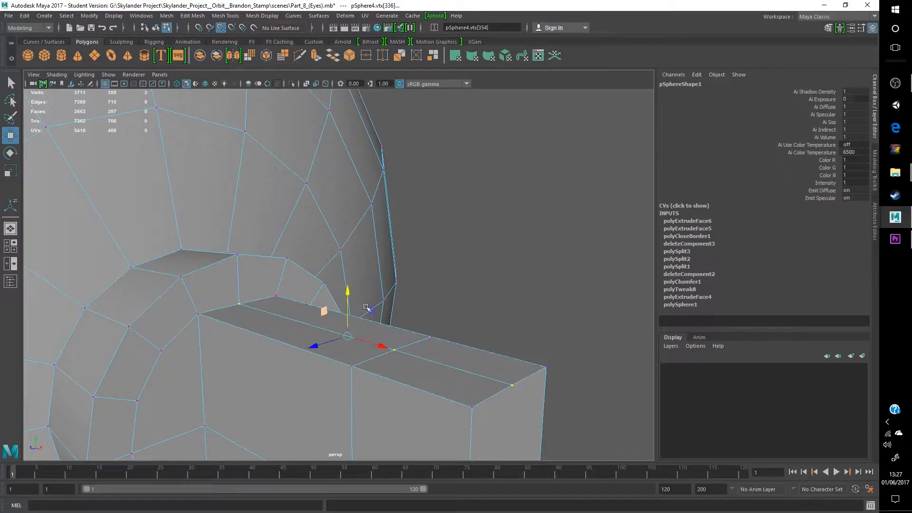
Step: Raise the three middle vertices along the block's underside ridge with point snapping so the bottom side is flat
left_click_drag(366, 307, 426, 307, "alt")
middle_click_drag(426, 307, 378, 286, "alt")
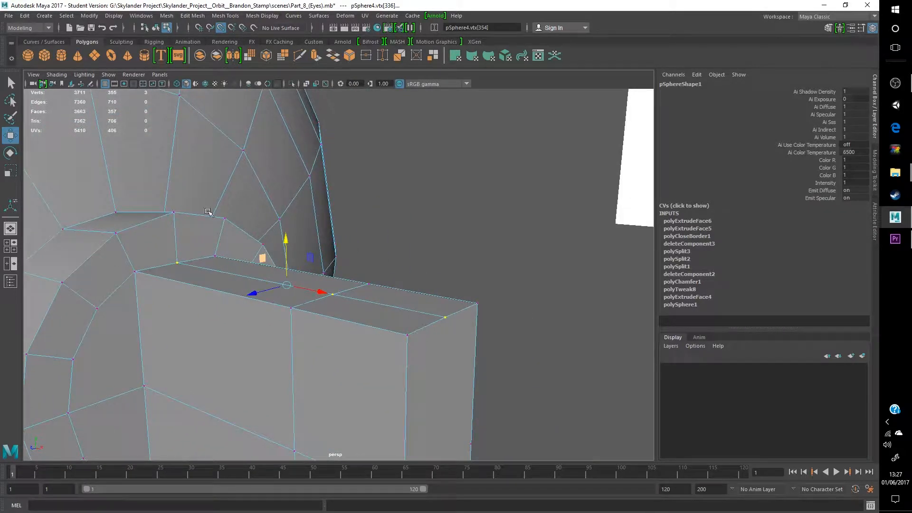
mouse_move(187, 279)
left_mouse_down("alt")
mouse_move(210, 332)
mouse_move(263, 331)
mouse_move(281, 350)
mouse_move(291, 306)
mouse_move(251, 281)
left_mouse_up("alt")
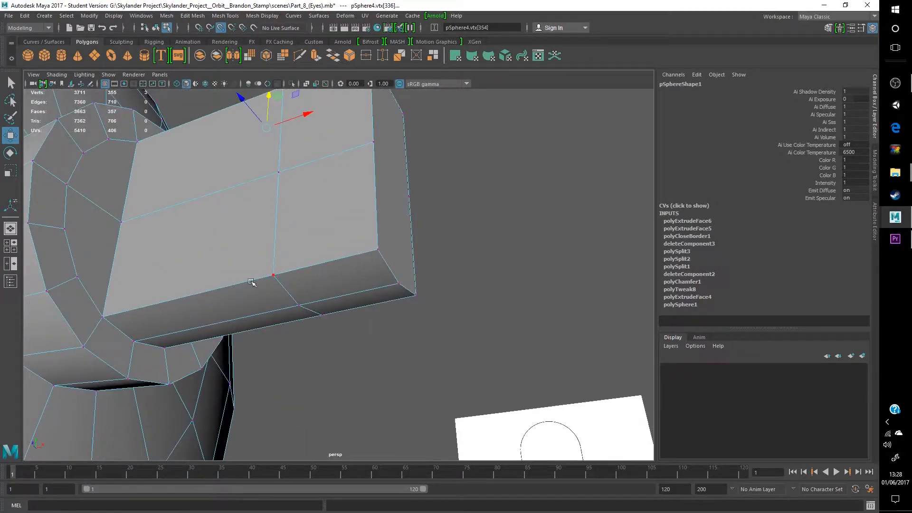
right_click(251, 230)
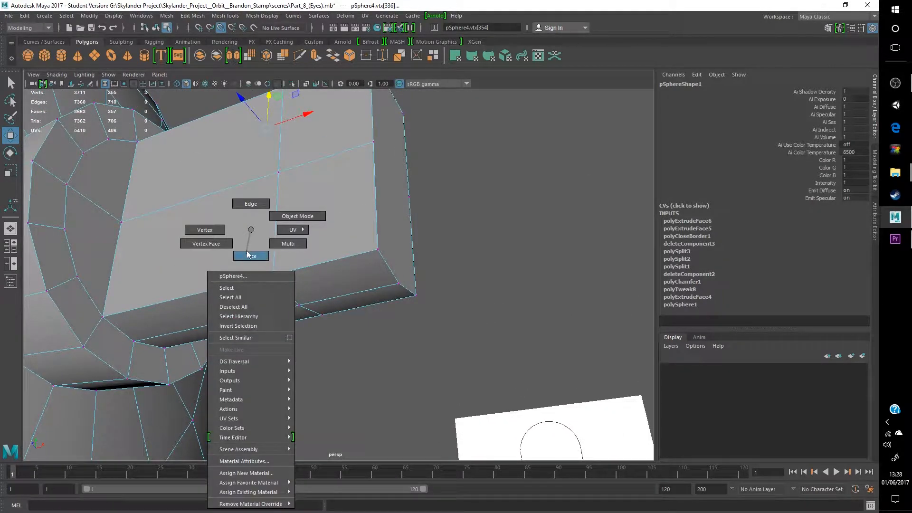
left_click(205, 230)
left_click(134, 343)
left_click(299, 305, "shift")
left_click(399, 284, "shift")
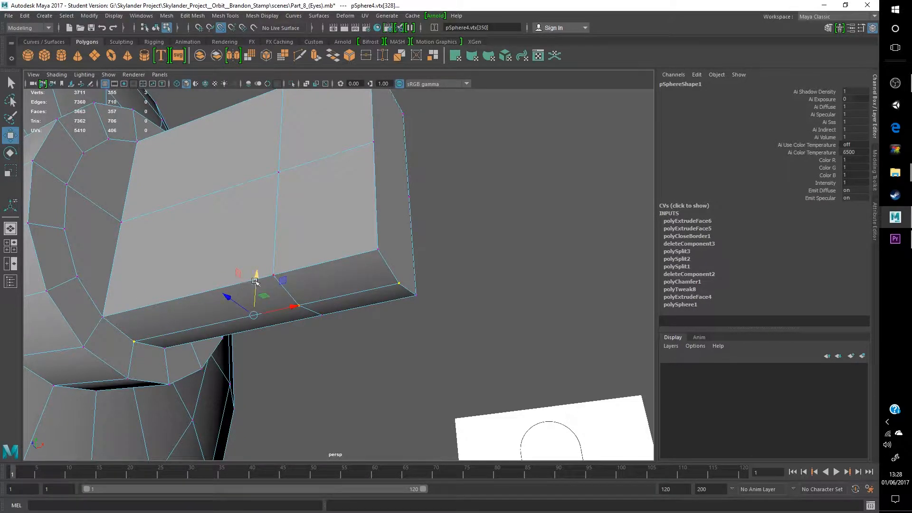
left_click_drag(255, 281, 256, 273)
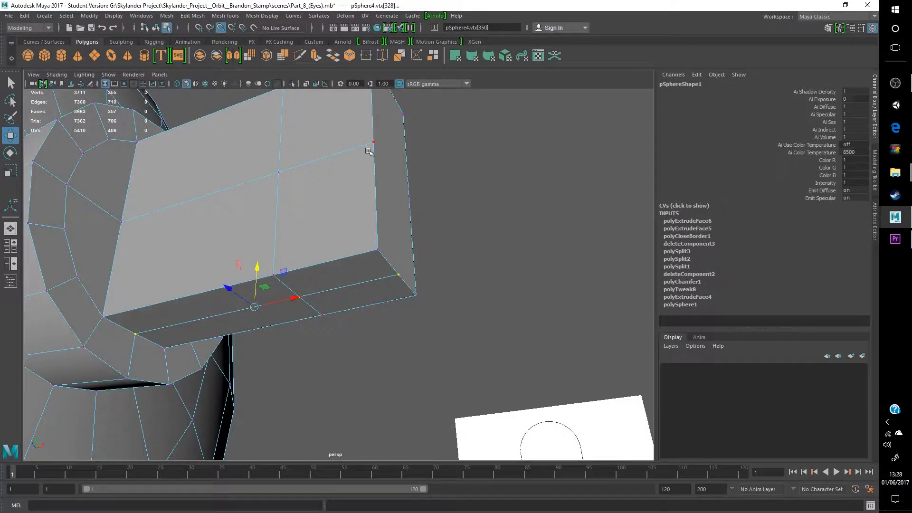
Step: Extrude the two underside faces of the block's outer section downward with a thickness of 0.5 to form a finger
left_click_drag(369, 151, 359, 201, "alt")
left_click_drag(399, 236, 361, 211, "alt")
scroll(361, 212, "up", 3)
left_click_drag(310, 329, 312, 307, "alt")
right_click_drag(312, 229, 347, 257)
left_click(334, 322)
left_click(349, 343, "shift")
middle_click_drag(299, 347, 368, 327, "alt")
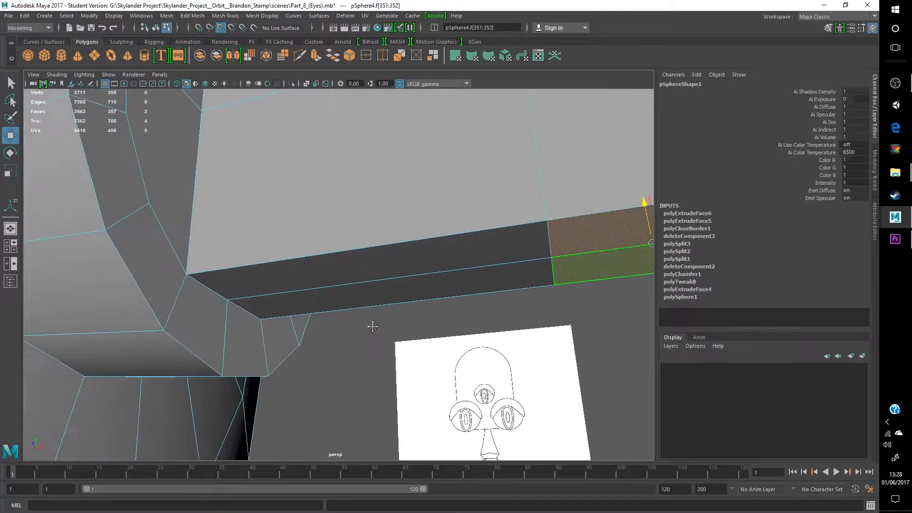
scroll(362, 321, "down", 4)
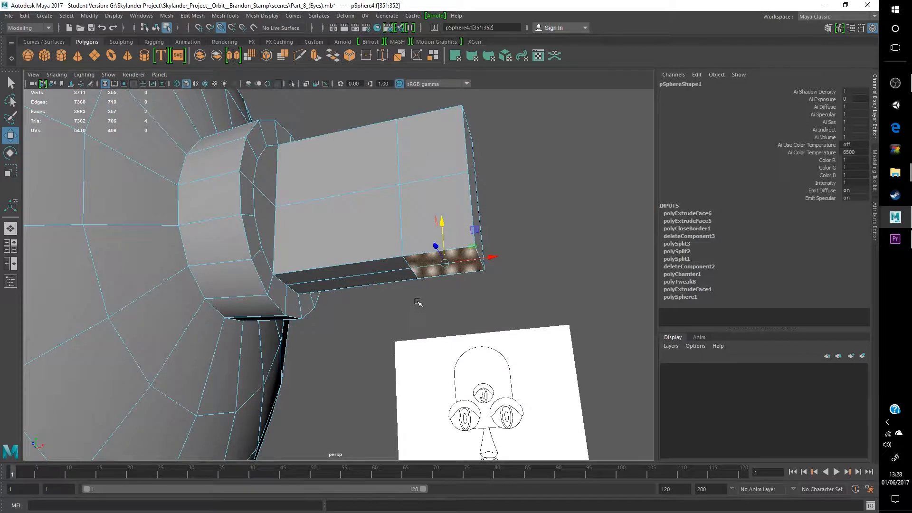
left_click(315, 57)
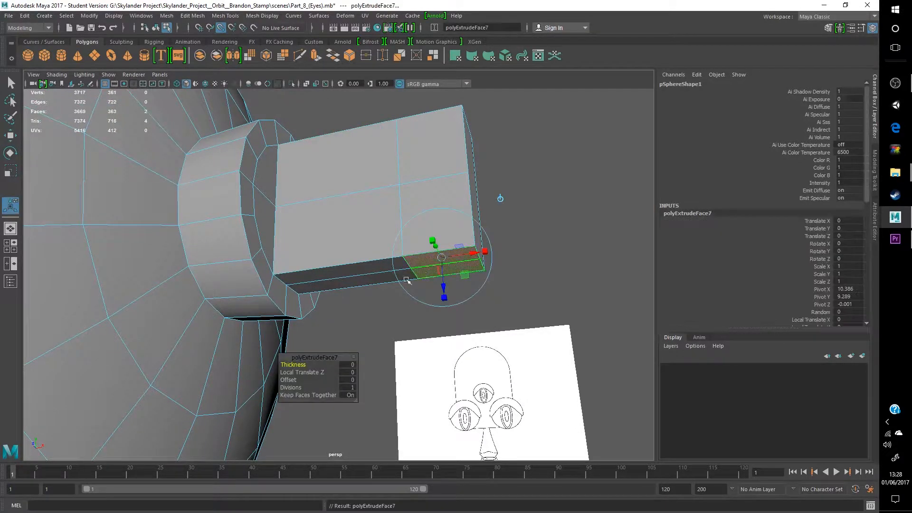
left_click_drag(312, 363, 301, 367)
left_click_drag(300, 333, 284, 239, "alt")
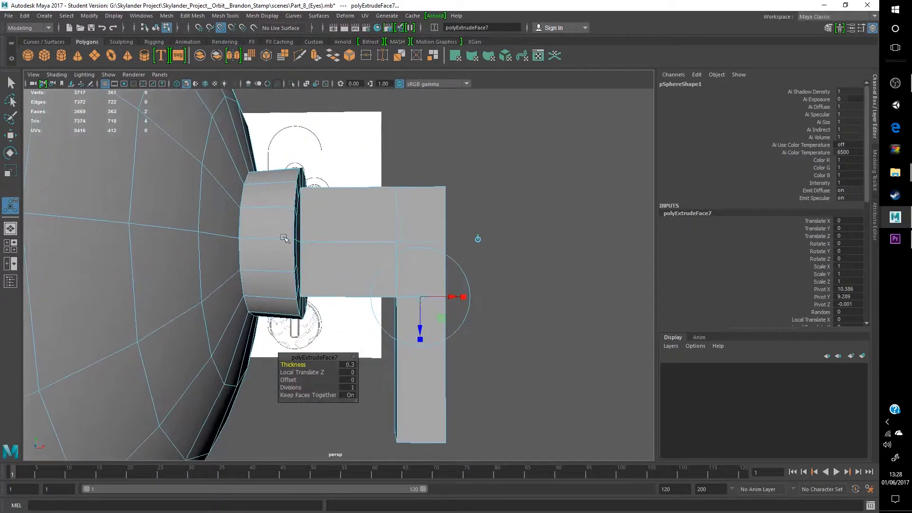
left_click_drag(289, 361, 295, 362)
scroll(405, 332, "down", 3)
middle_click_drag(405, 332, 401, 307, "alt")
scroll(402, 310, "up", 3)
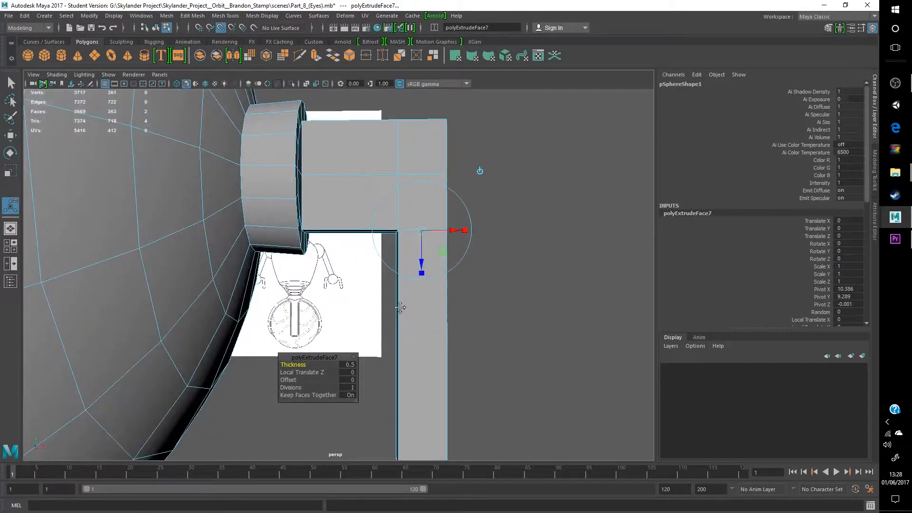
Step: Compare the extruded finger's length and shape with the hand in the front-view reference drawing
scroll(402, 310, "down", 4)
key("space")
key("space")
scroll(418, 328, "up", 5)
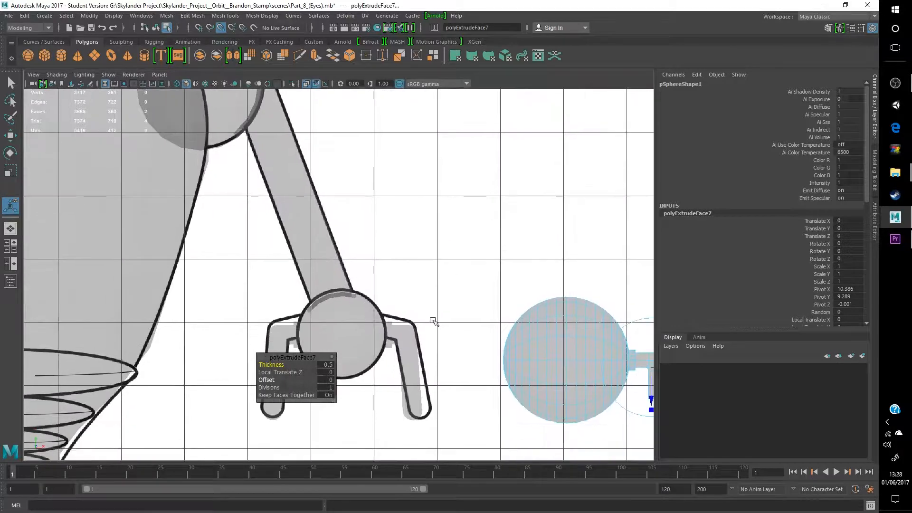
key("space")
key("space")
mouse_move(472, 239)
left_mouse_down("alt")
mouse_move(430, 254)
mouse_move(480, 249)
left_mouse_up("alt")
mouse_move(365, 270)
left_mouse_down("alt")
mouse_move(417, 275)
mouse_move(405, 261)
mouse_move(367, 279)
left_mouse_up("alt")
Step: Select the edges across the finger's tip corners and the connector block's upper outer corner
right_click_drag(362, 230, 418, 211)
scroll(405, 220, "up", 2)
left_click(400, 237)
left_click(361, 249)
right_click_drag(361, 249, 375, 209)
scroll(375, 212, "up", 2)
middle_click_drag(377, 213, 344, 285, "alt")
scroll(320, 308, "down", 5)
middle_click_drag(161, 307, 315, 360, "alt")
scroll(354, 260, "down", 1)
scroll(404, 313, "up", 1)
middle_click_drag(447, 290, 1, 260, "alt")
scroll(366, 311, "up", 2)
scroll(342, 332, "up", 3)
middle_click_drag(342, 332, 189, 274, "alt")
scroll(189, 274, "up", 1)
left_click(172, 265, "shift")
left_click(195, 255, "shift")
left_click_drag(164, 303, 192, 262, "alt")
left_click(367, 343, "shift")
left_click(365, 356, "shift")
left_click_drag(366, 355, 398, 351, "alt")
left_click(403, 351, "shift")
left_click(383, 350, "shift")
middle_click_drag(396, 287, 373, 344, "alt")
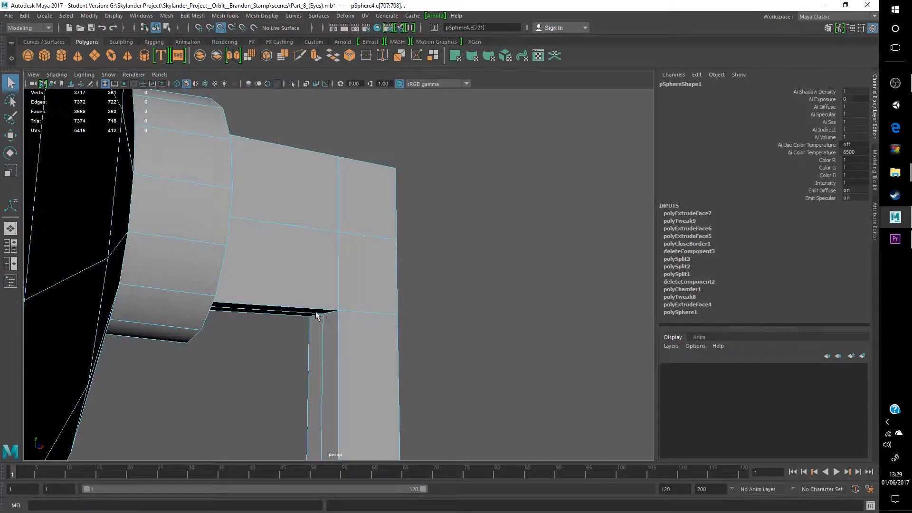
Step: Add the edges of the inner corner, where the finger meets the connector block, to the edge selection
left_click(323, 328, "shift")
scroll(325, 313, "up", 3)
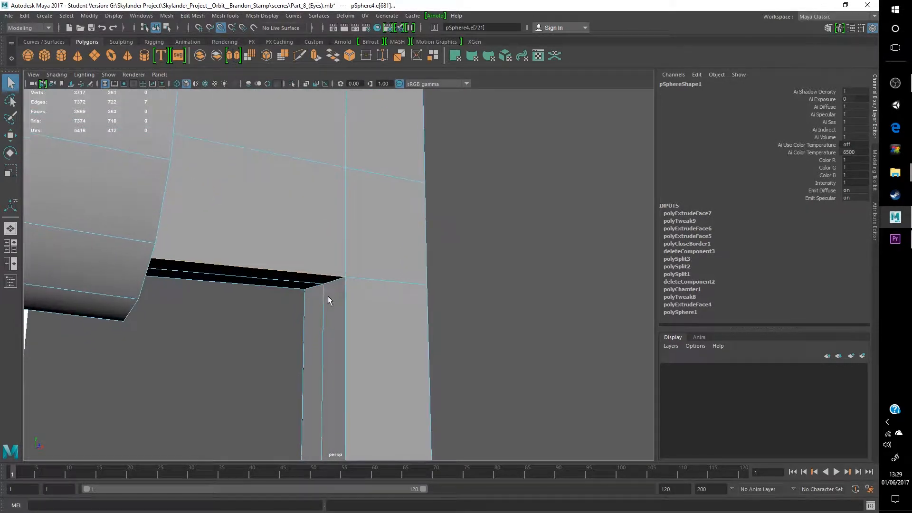
left_click(317, 287, "shift")
left_click(335, 284, "shift")
key("ctrl+z")
scroll(318, 295, "up", 6)
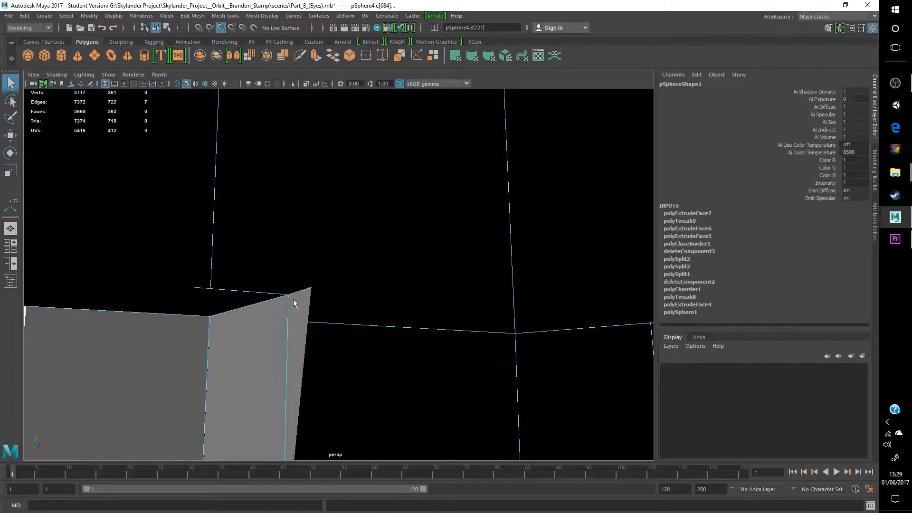
left_click(253, 305, "shift")
scroll(333, 318, "down", 8)
left_click_drag(374, 324, 346, 328, "alt")
middle_click_drag(347, 328, 410, 376, "alt")
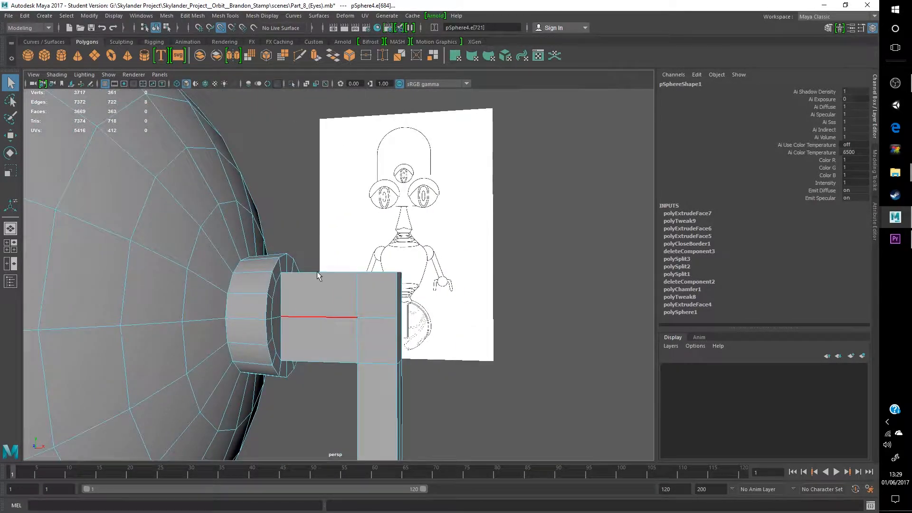
Step: Bevel the selected corner edges of the finger and block with a fraction of 0.5 and 6 segments
left_click(166, 16)
mouse_move(193, 16)
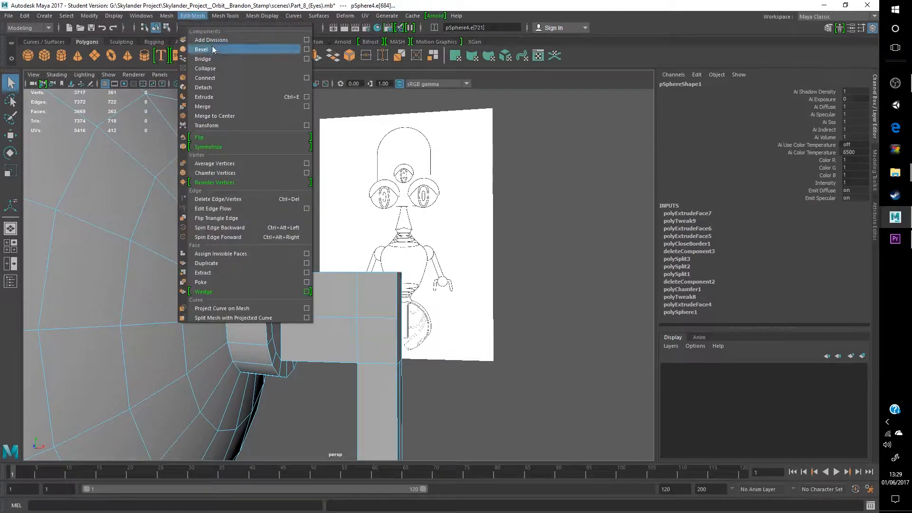
left_click(212, 49)
scroll(389, 281, "up", 4)
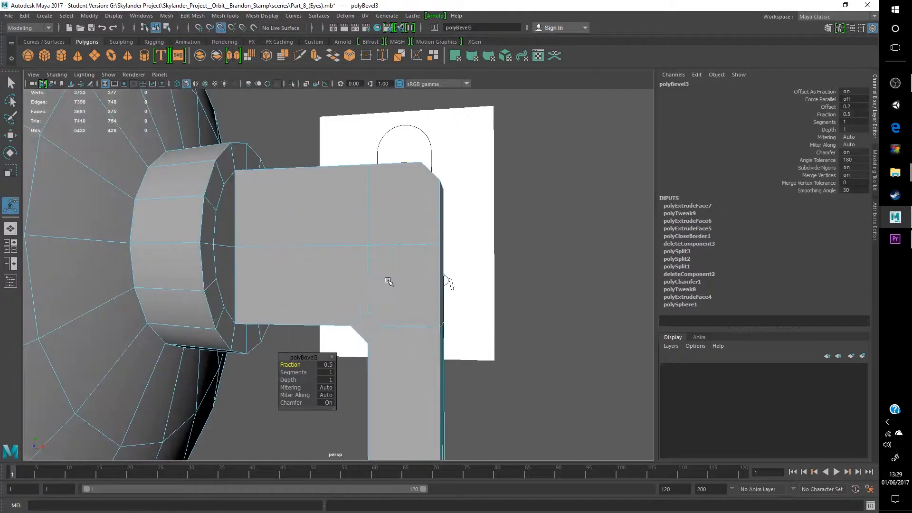
middle_click_drag(388, 282, 376, 247, "alt")
scroll(377, 246, "down", 7)
scroll(355, 268, "up", 5)
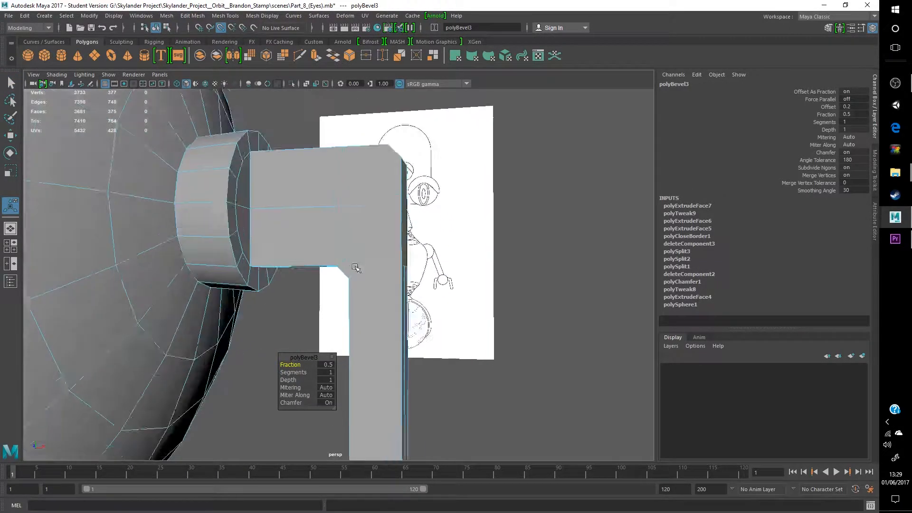
scroll(355, 268, "up", 3)
scroll(319, 361, "down", 3)
middle_click_drag(319, 355, 299, 359, "alt")
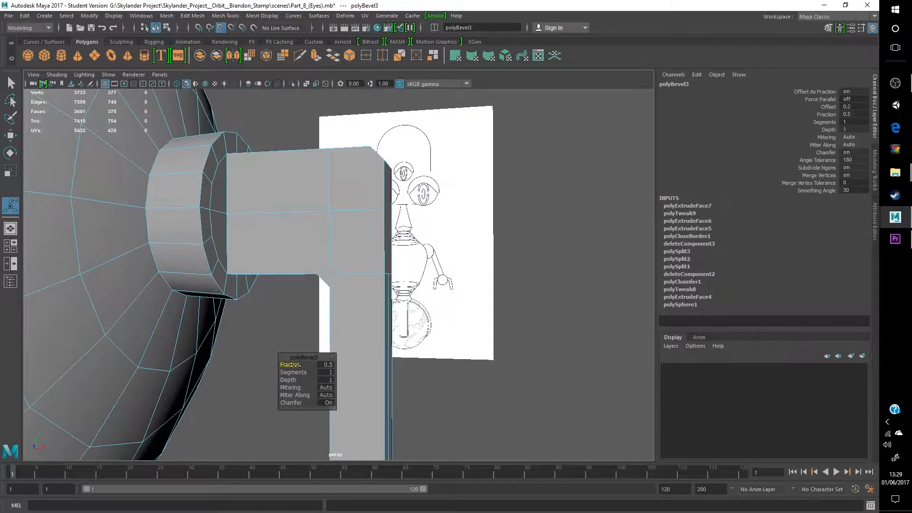
left_click_drag(291, 365, 300, 370)
left_click_drag(300, 373, 311, 373)
left_click_drag(340, 367, 415, 331, "alt")
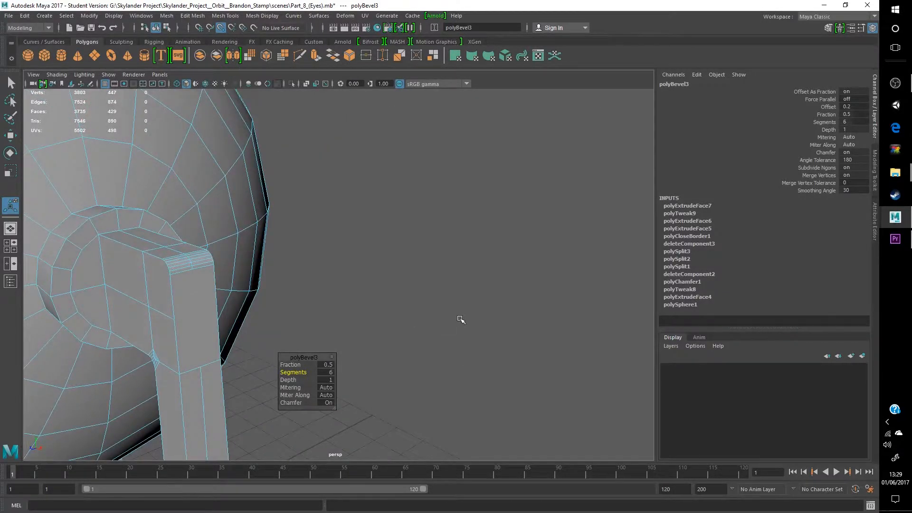
Step: Examine the bevelled block corner and finger tip from several sides
middle_click_drag(457, 318, 534, 166, "alt")
right_click_drag(533, 167, 375, 247, "alt")
middle_click_drag(376, 248, 382, 126, "alt")
right_click_drag(383, 125, 301, 314, "alt")
left_click_drag(301, 314, 377, 304, "alt")
middle_click_drag(404, 266, 414, 390, "alt")
right_click_drag(414, 390, 499, 449, "alt")
middle_click_drag(499, 449, 384, 352, "alt")
left_click_drag(385, 352, 383, 356, "alt")
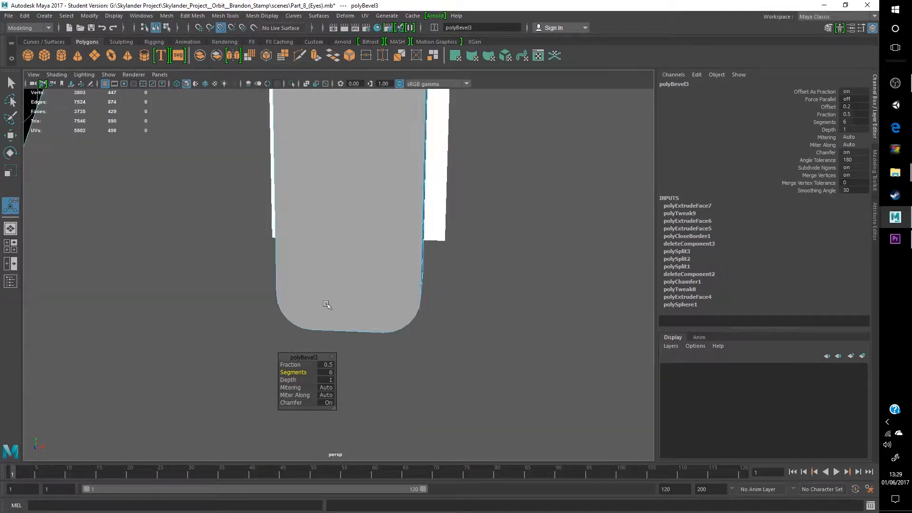
right_click_drag(305, 300, 272, 288, "alt")
middle_click_drag(272, 289, 373, 320, "alt")
middle_click_drag(200, 308, 276, 293, "alt")
right_click_drag(276, 293, 250, 275, "alt")
left_click_drag(250, 275, 375, 273, "alt")
left_click(259, 279)
right_click(247, 278)
right_click_drag(454, 245, 370, 252, "alt")
middle_click_drag(371, 252, 226, 266, "alt")
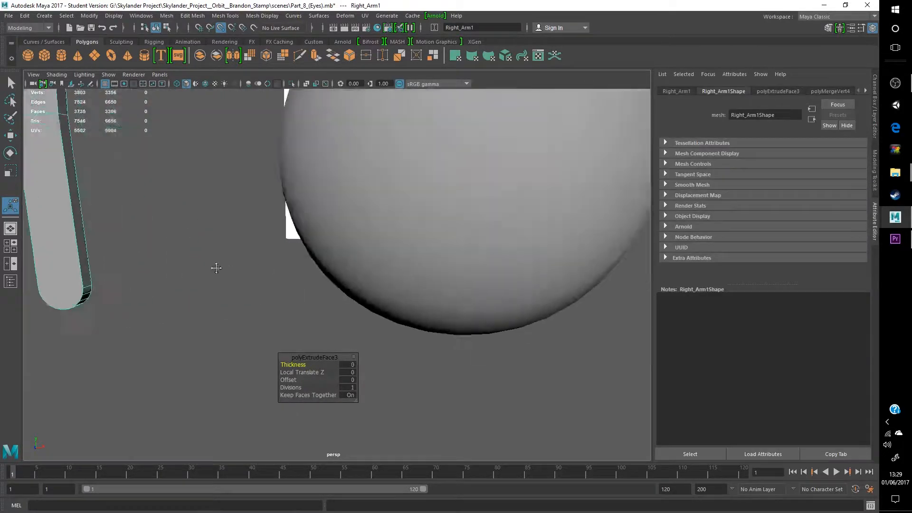
right_click_drag(226, 267, 123, 237, "alt")
middle_click_drag(442, 281, 339, 291, "alt")
right_click_drag(339, 290, 475, 305, "alt")
middle_click_drag(475, 305, 292, 296, "alt")
right_click_drag(292, 295, 410, 303, "alt")
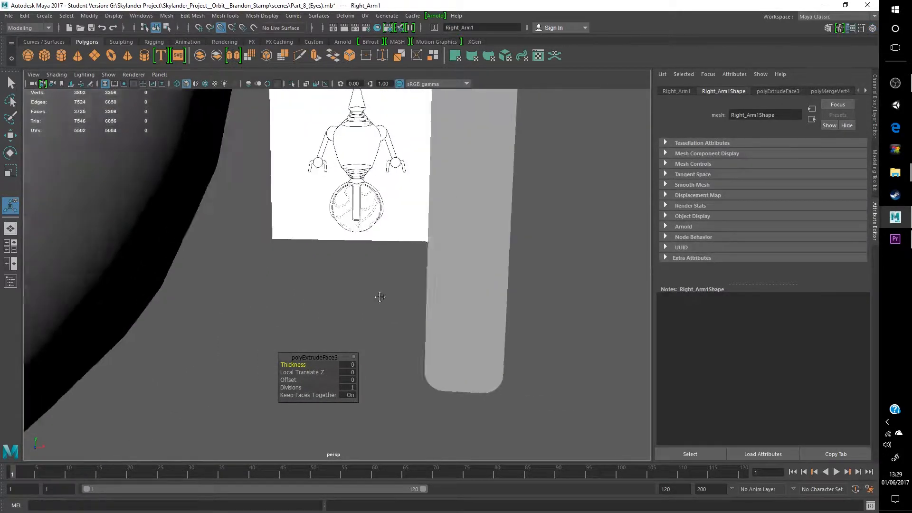
middle_click_drag(410, 303, 348, 290, "alt")
Step: Undo the bevel on the finger and connector block
key("ctrl+z")
key("ctrl+z")
left_click_drag(435, 331, 350, 319, "alt")
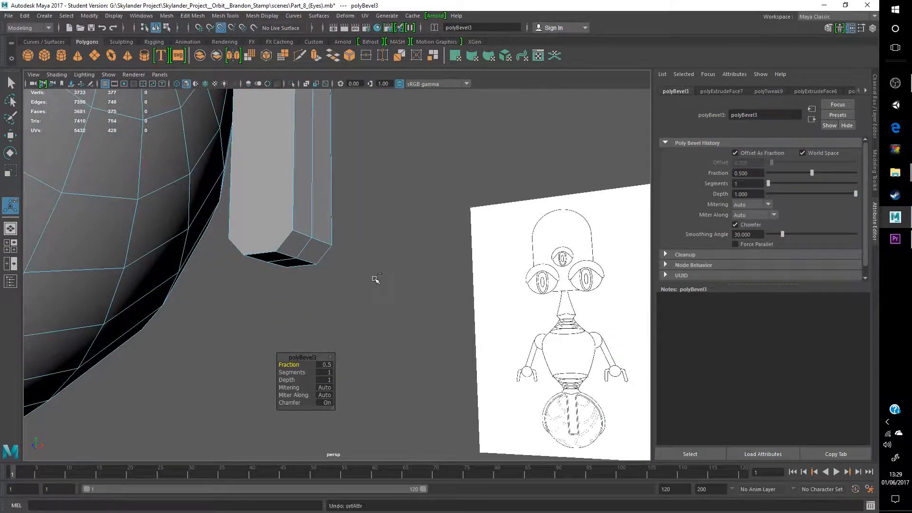
key("ctrl+z")
left_click_drag(350, 277, 385, 270, "alt")
Step: Bevel only the edges across both sides of the finger's tip with a fraction of 1 and 5 segments
right_click_drag(384, 270, 418, 220)
left_click_drag(418, 219, 418, 286, "alt")
right_click_drag(418, 286, 419, 203)
left_click_drag(417, 244, 386, 276, "alt")
left_click(371, 306)
left_click_drag(372, 307, 555, 277, "alt")
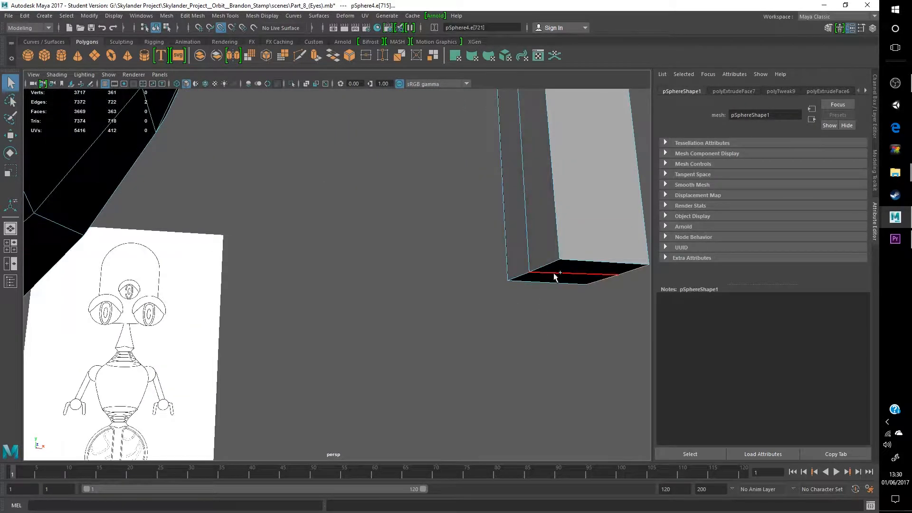
left_click(193, 17)
left_click(256, 50)
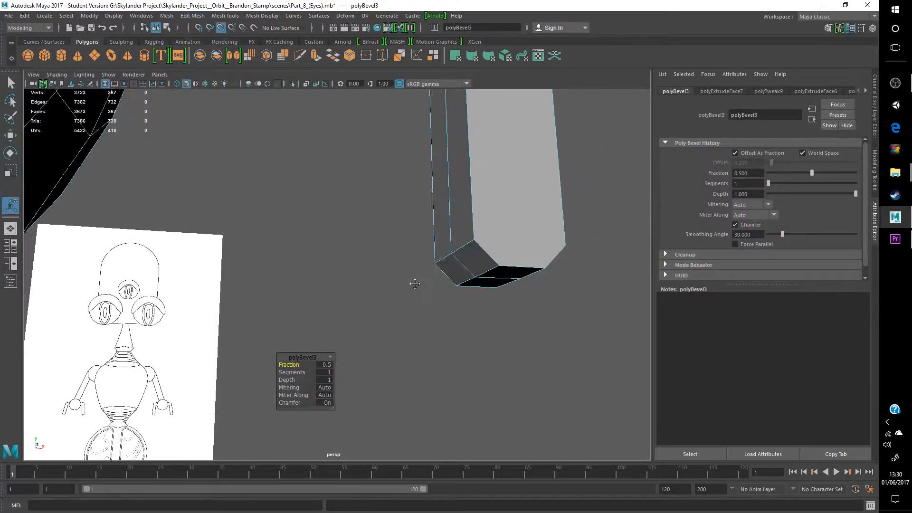
middle_click_drag(415, 283, 403, 284, "alt")
left_click_drag(289, 364, 296, 364)
left_click_drag(502, 283, 465, 293, "alt")
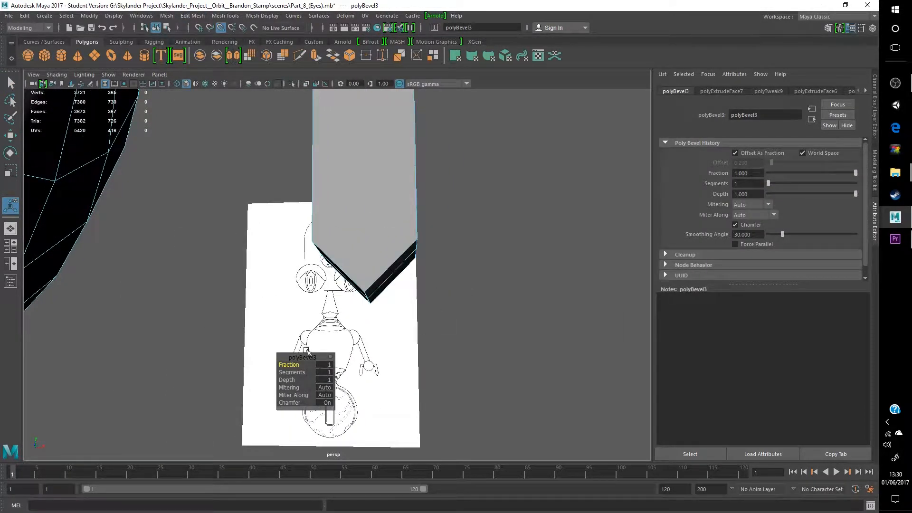
left_click_drag(292, 372, 311, 374)
mouse_move(444, 319)
left_mouse_down("alt")
mouse_move(418, 326)
mouse_move(426, 287)
mouse_move(480, 319)
mouse_move(444, 323)
left_mouse_up("alt")
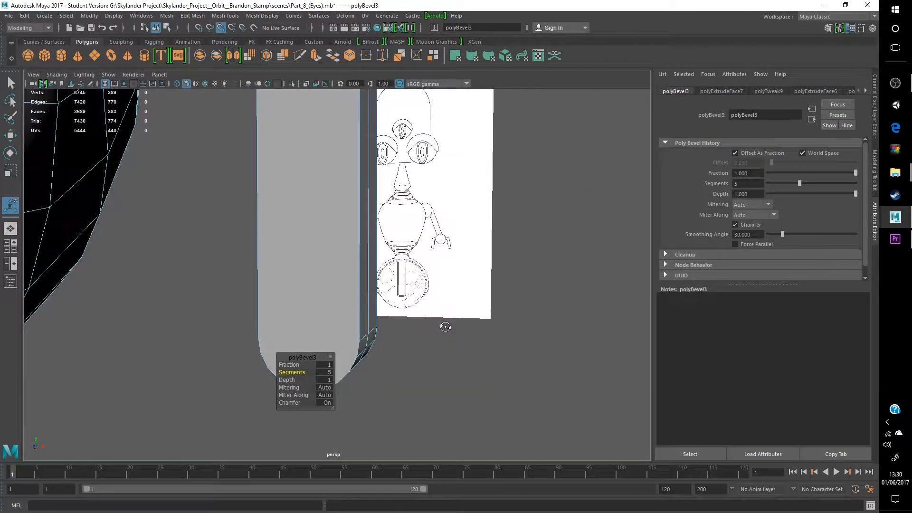
Step: Return to object mode and compare the separate sphere's finger with the robot's existing hand
left_click_drag(344, 325, 449, 298, "alt")
right_click_drag(424, 194, 457, 173)
key("q")
left_click(485, 170)
left_click_drag(485, 171, 359, 218, "alt")
right_click_drag(359, 218, 216, 289, "alt")
middle_click_drag(215, 290, 354, 262, "alt")
left_click(347, 259)
scroll(307, 262, "down", 4)
scroll(341, 265, "up", 8)
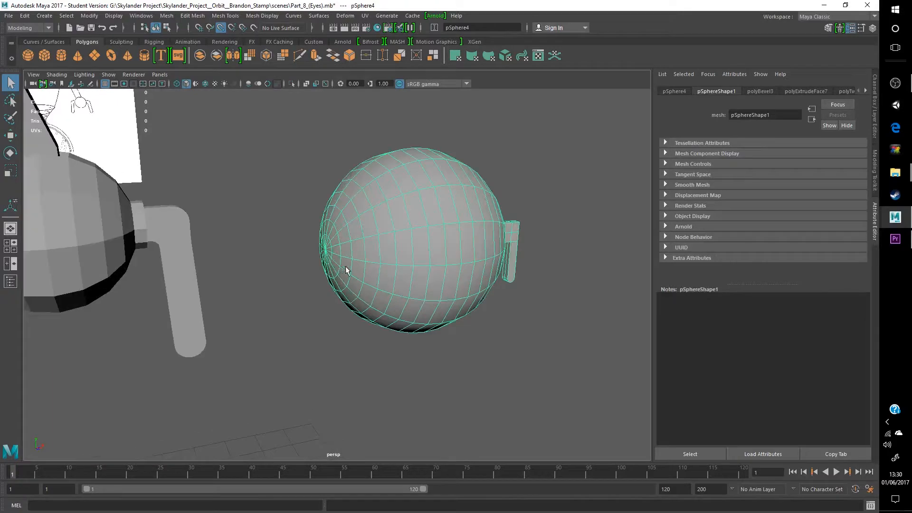
scroll(303, 265, "down", 4)
left_click_drag(289, 267, 311, 300, "alt")
right_click_drag(311, 299, 293, 295, "alt")
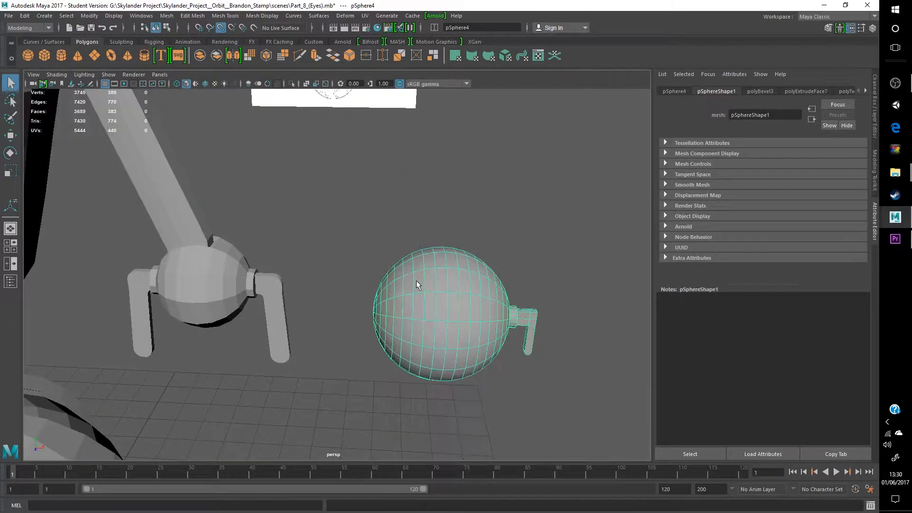
Step: Delete the separate sphere with its finger and undo the deletion after viewing the robot's arms
key("Delete")
scroll(420, 329, "down", 5)
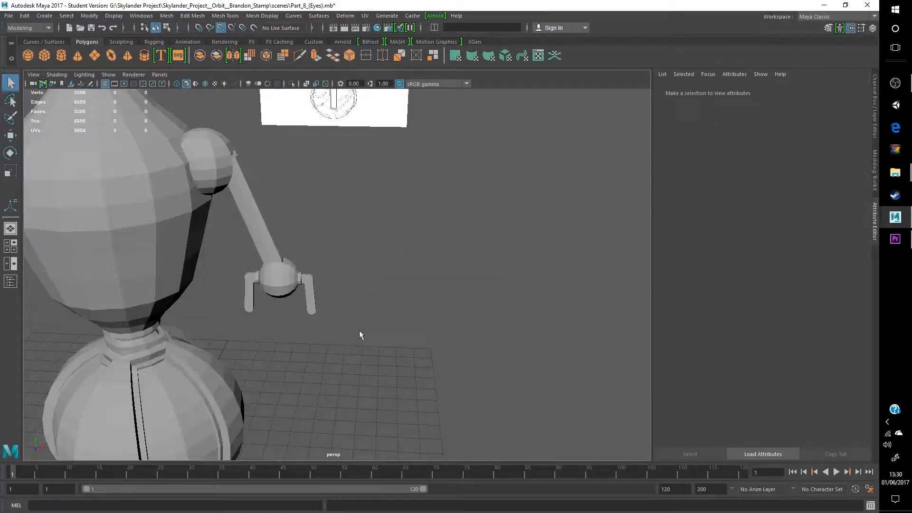
middle_click_drag(359, 330, 414, 366, "alt")
scroll(412, 357, "up", 3)
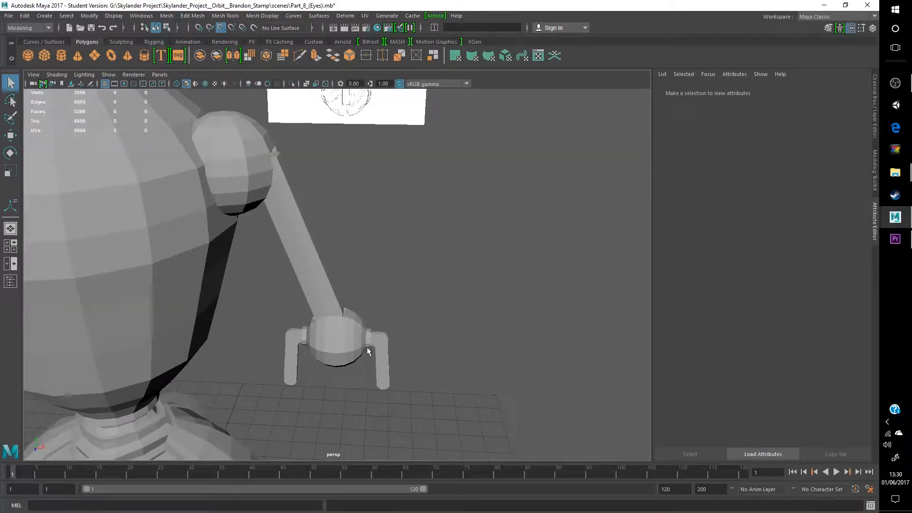
left_click_drag(213, 267, 431, 281, "alt")
left_click(418, 278)
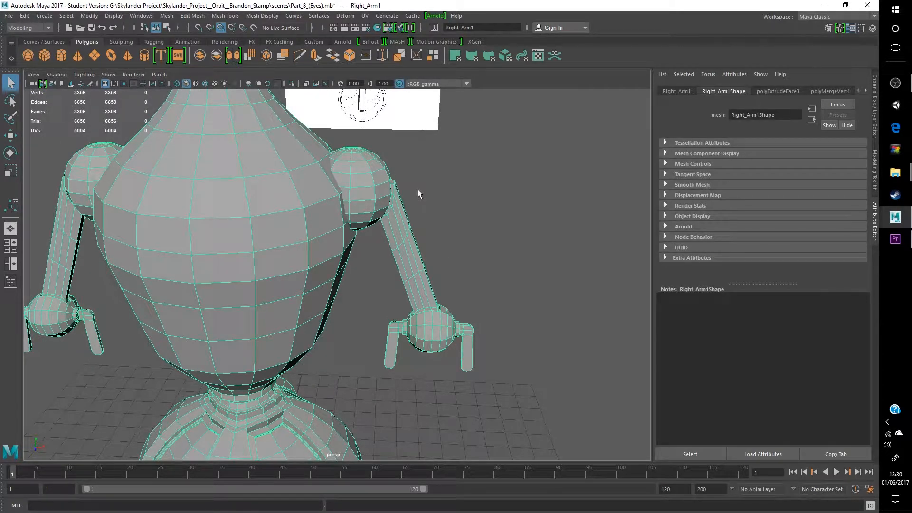
key("ctrl+z")
key("ctrl+z")
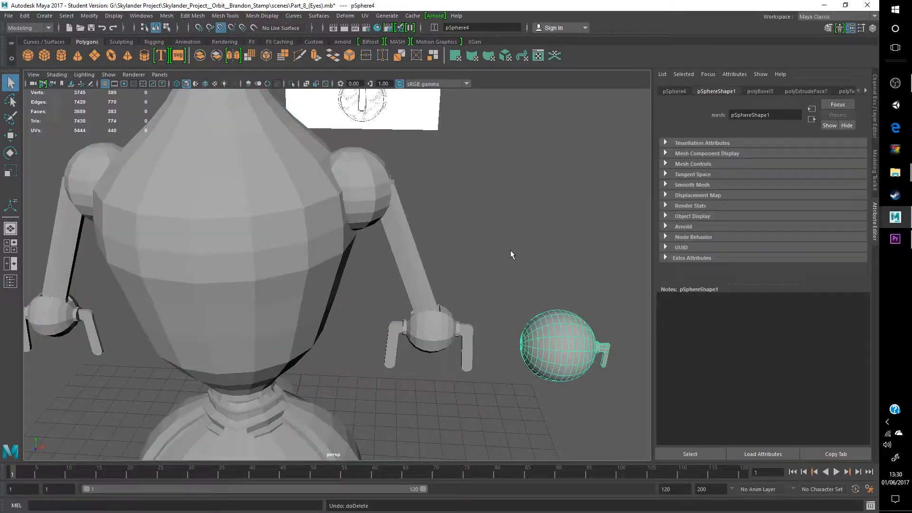
Step: Duplicate the separate sphere with its finger and move the copy across to the robot's opposite hand
middle_click_drag(510, 250, 401, 245, "alt")
right_click_drag(423, 316, 462, 209)
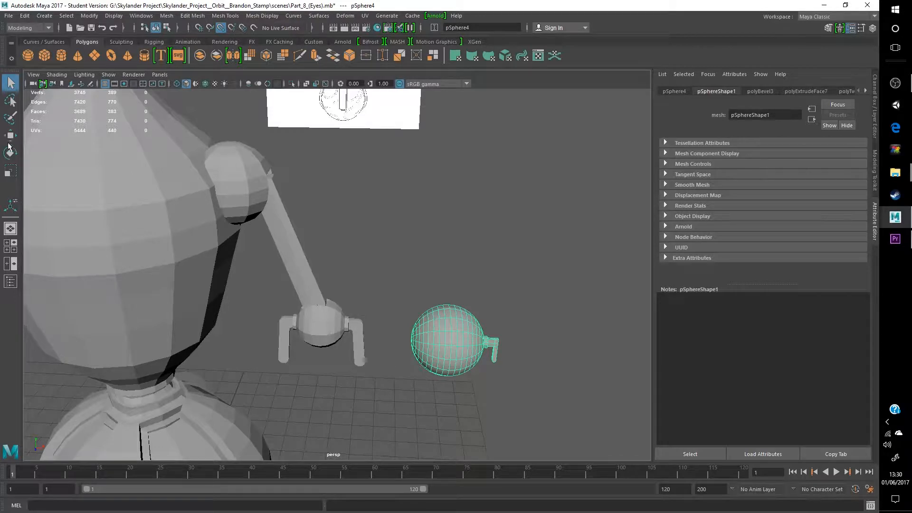
key("ctrl+d")
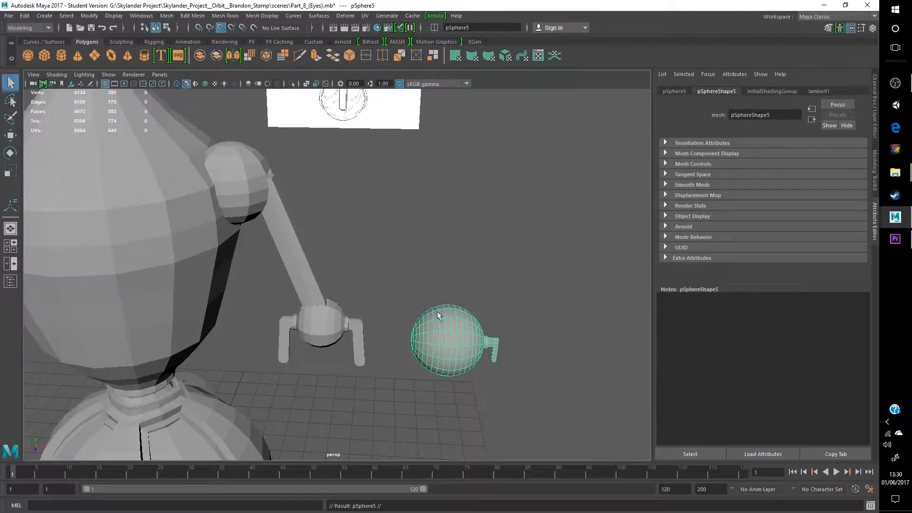
left_click(10, 136)
left_click_drag(445, 328, 243, 338)
Step: Align the duplicated sphere horizontally with the opposite hand's wrist ball in the front view
key("space")
key("space")
scroll(205, 372, "down", 3)
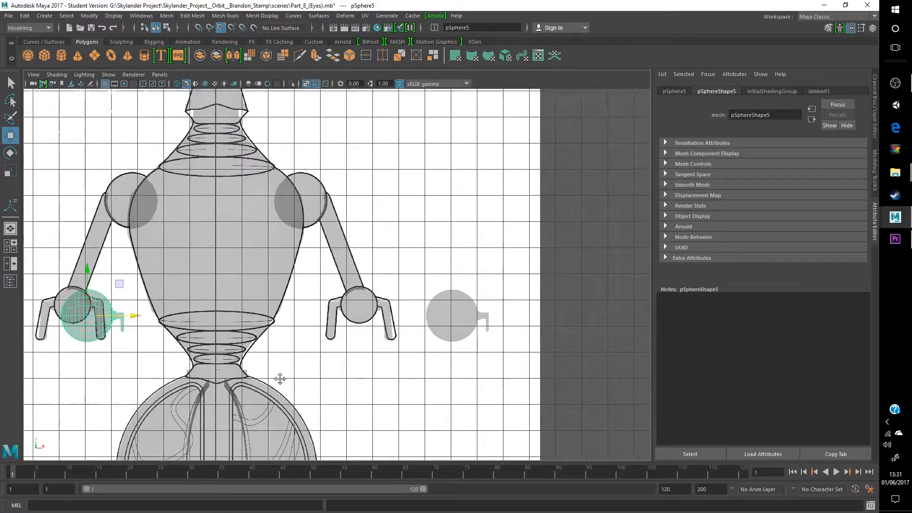
scroll(197, 372, "up", 3)
scroll(346, 388, "up", 5)
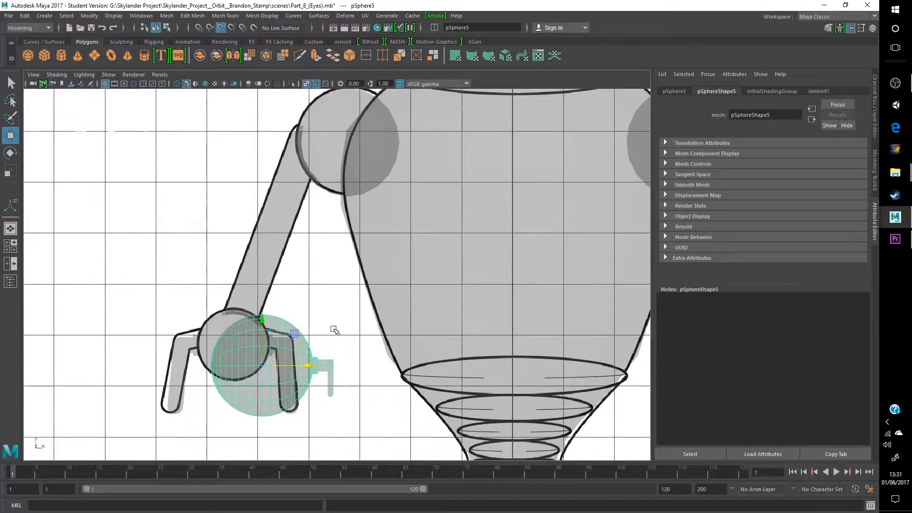
scroll(273, 387, "down", 5)
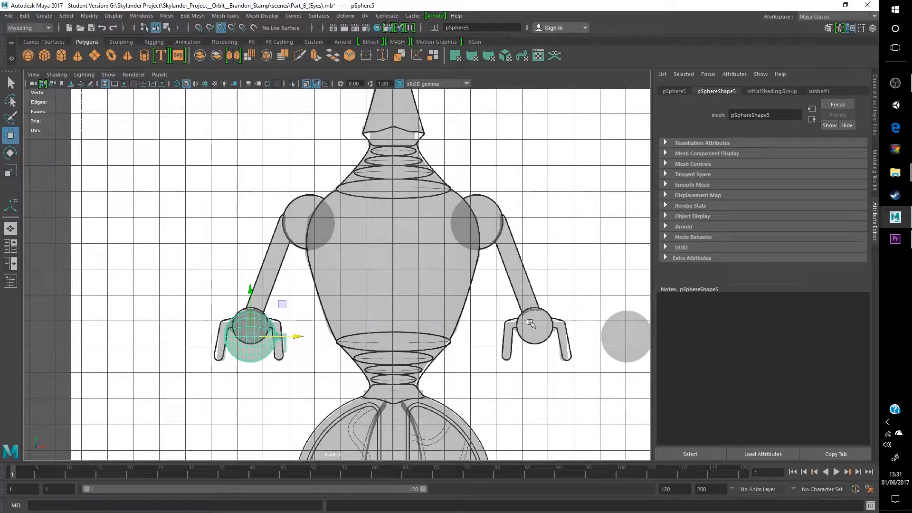
left_click(530, 324)
key("ctrl+z")
key("space")
key("space")
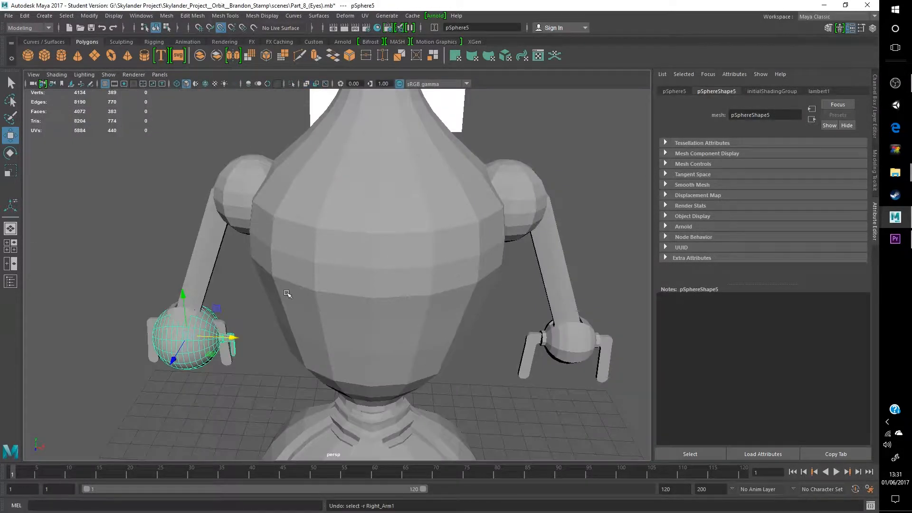
Step: Delete the duplicated sphere with its finger at the robot's opposite wrist
key("Delete")
scroll(282, 290, "down", 3)
middle_click_drag(360, 289, 323, 325, "alt")
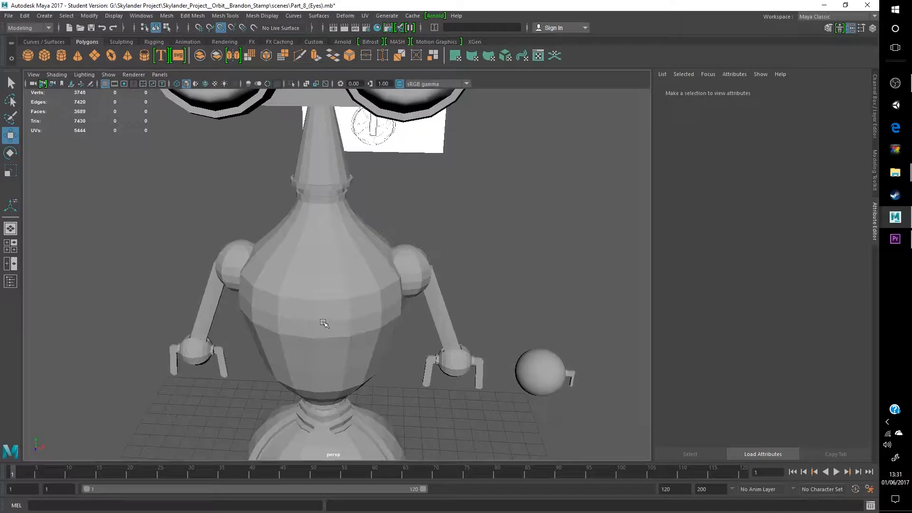
Step: Set the remaining separate sphere's X rotation to 180
left_click(11, 153)
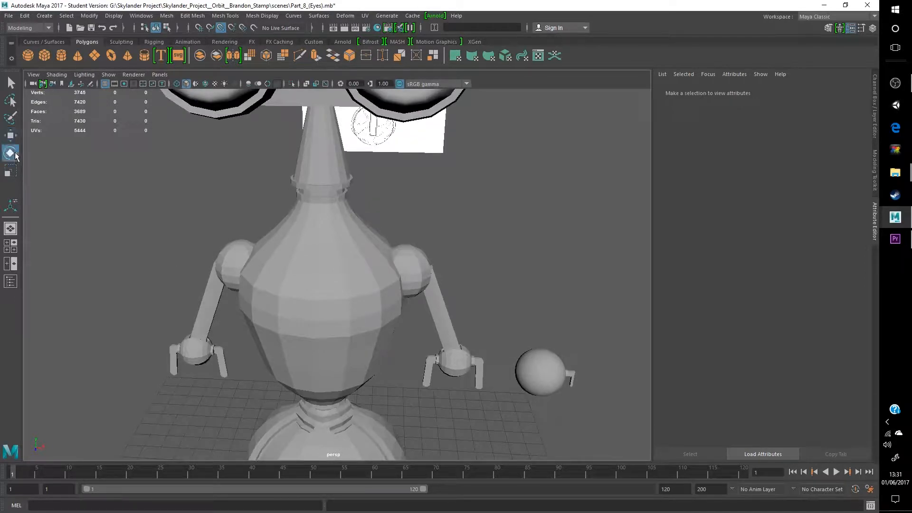
left_click(536, 392)
left_click_drag(534, 374, 461, 266, "alt")
key("space")
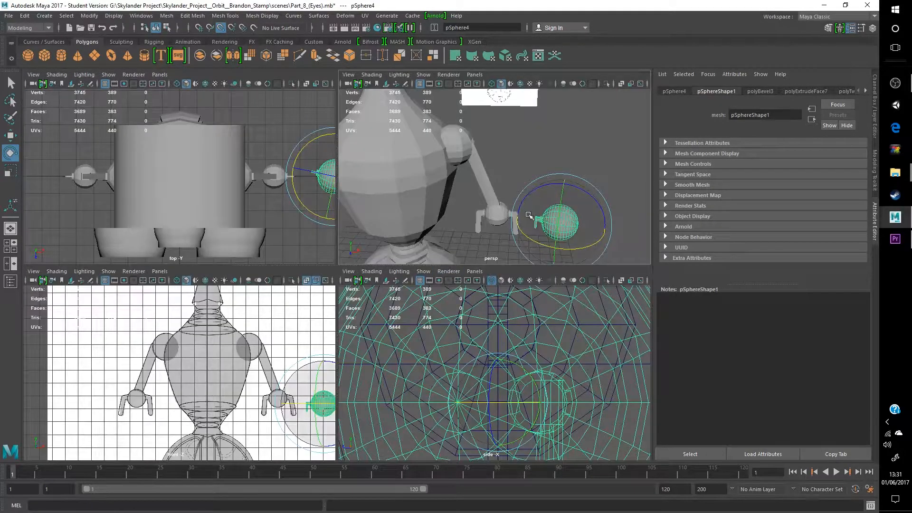
left_click(875, 114)
key("space")
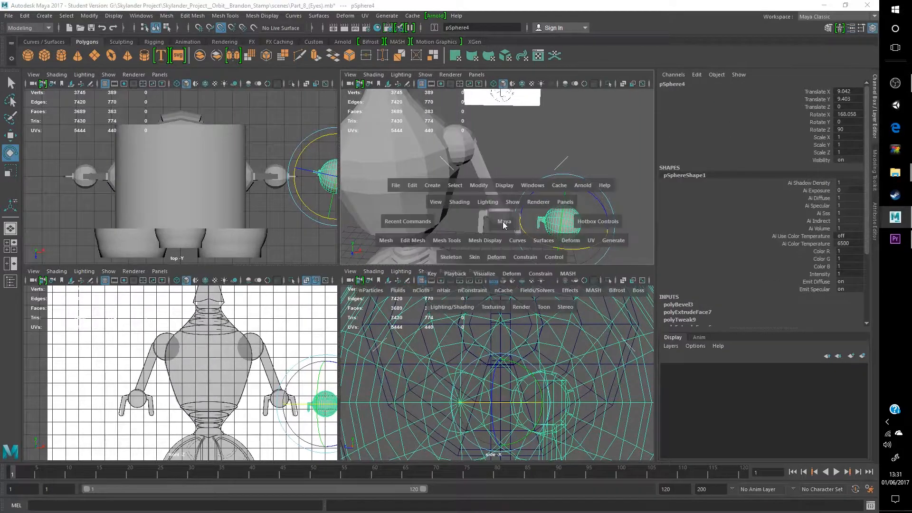
double_click(856, 114)
type("180")
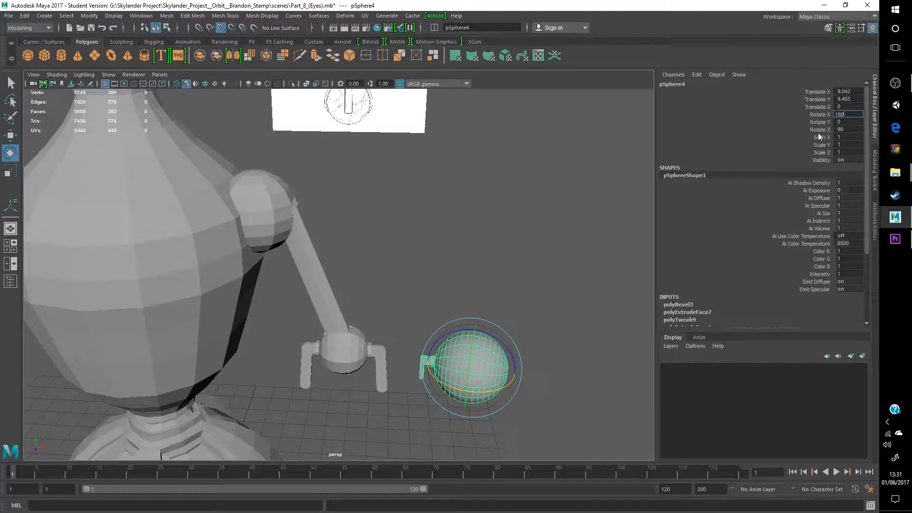
key("Return")
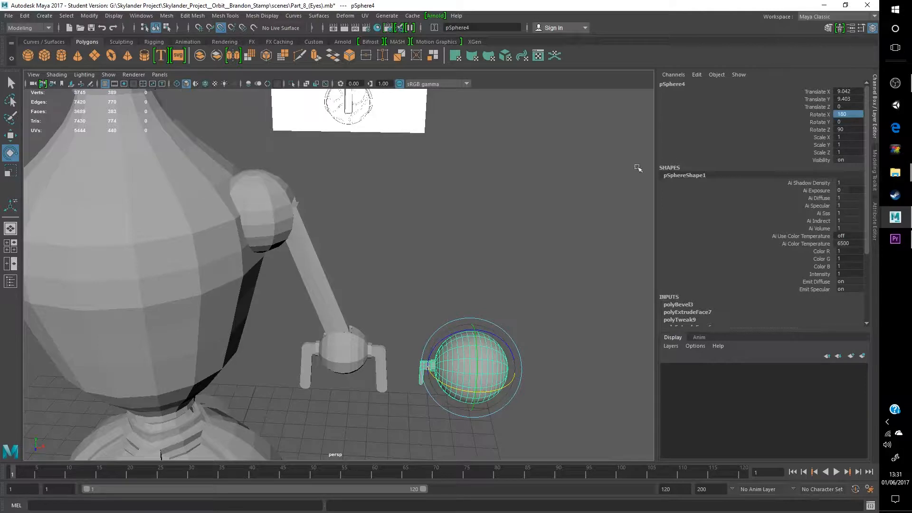
Step: Delete the remaining separate sphere with its finger beside the robot's arm
left_click(506, 243)
left_click_drag(471, 317, 366, 315, "alt")
left_click(507, 404)
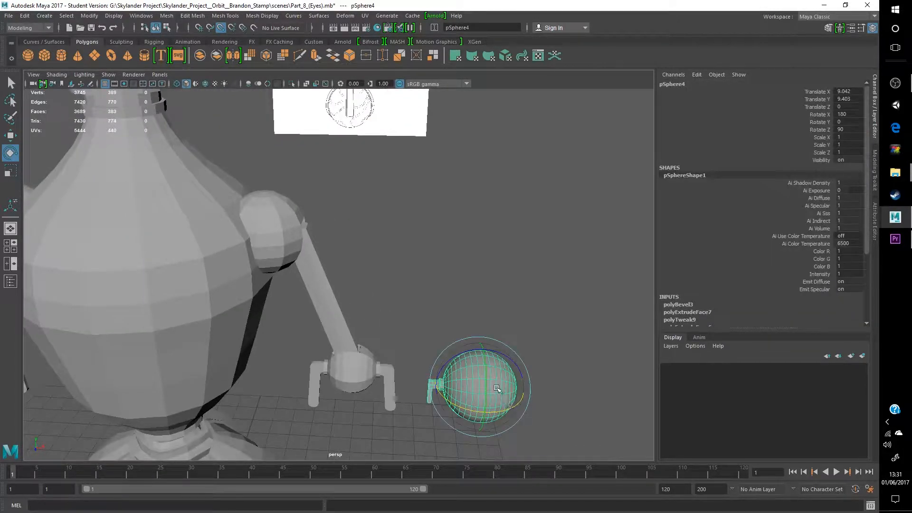
key("Delete")
scroll(373, 362, "down", 6)
middle_click_drag(311, 320, 339, 360, "alt")
scroll(361, 350, "up", 2)
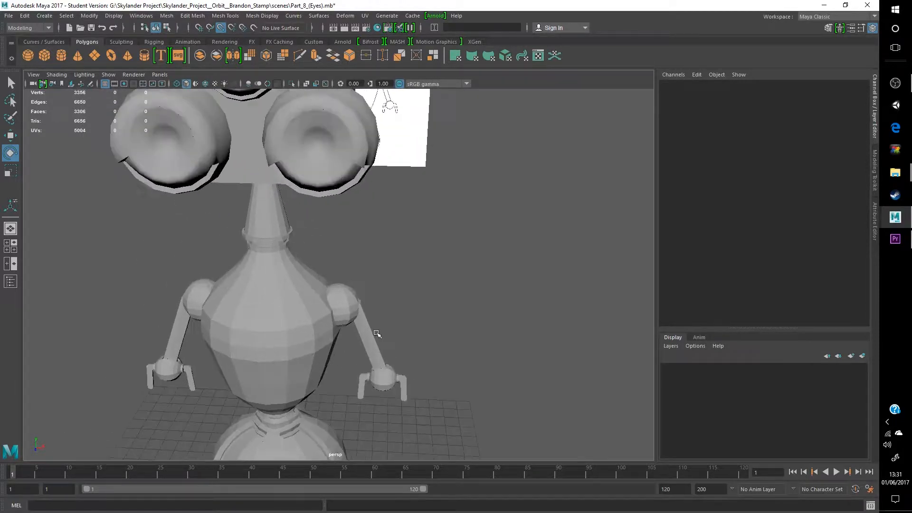
left_click(181, 306)
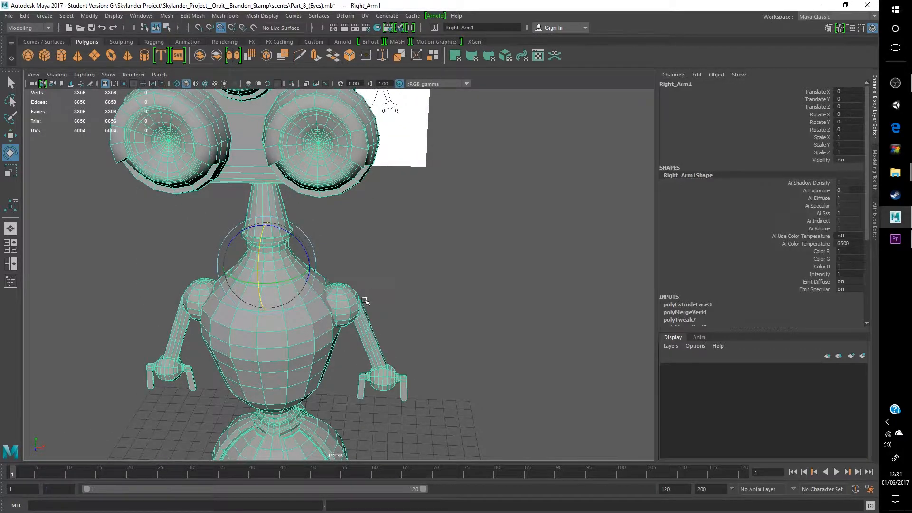
middle_click_drag(371, 296, 411, 334, "alt")
right_click_drag(366, 343, 428, 207)
left_click(475, 253)
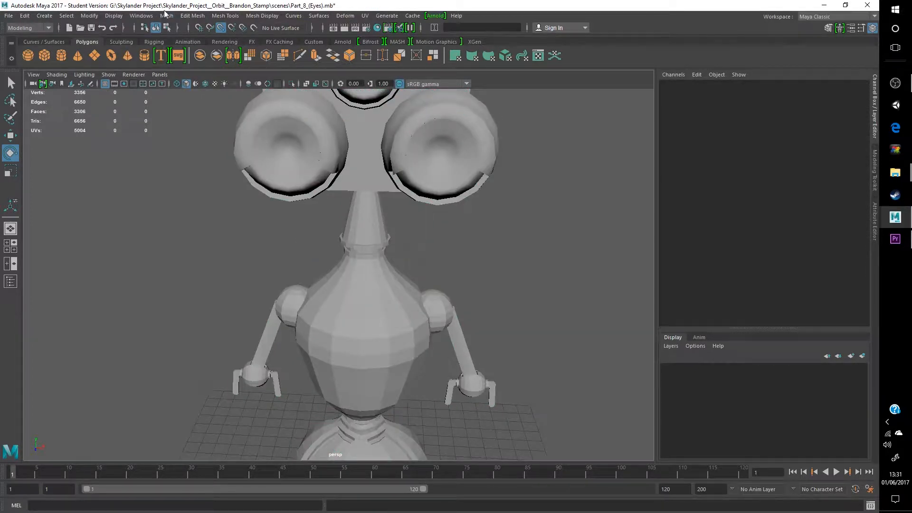
left_click(166, 18)
left_click(450, 260)
Step: Create a new polygon sphere at the base of the robot
right_click_drag(450, 260, 314, 282, "alt")
middle_click_drag(314, 282, 270, 307, "alt")
left_click_drag(394, 252, 346, 255, "alt")
middle_click_drag(347, 255, 381, 315, "alt")
scroll(382, 317, "up", 5)
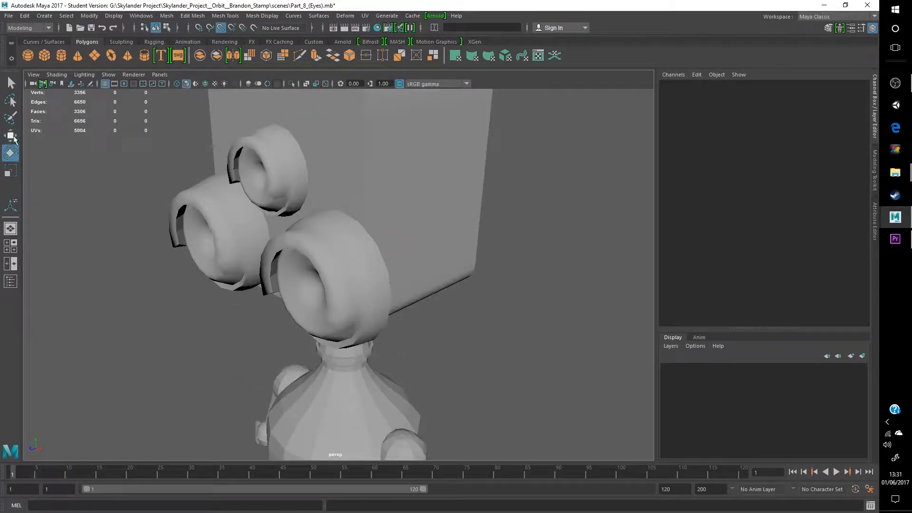
left_click(26, 57)
scroll(170, 251, "down", 5)
middle_click_drag(231, 298, 208, 213, "alt")
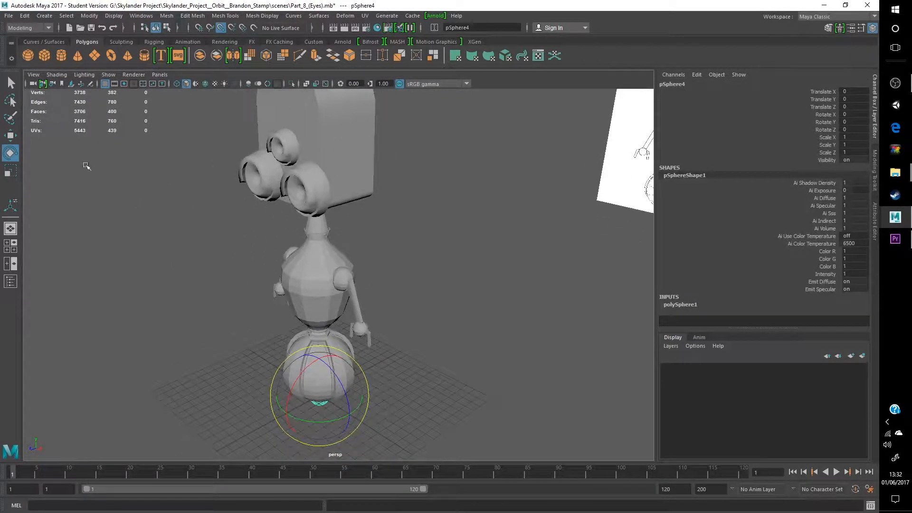
Step: Move the new sphere up to the large eye on the positive X side, at about X 2.839 and Y 22.042
left_click(10, 135)
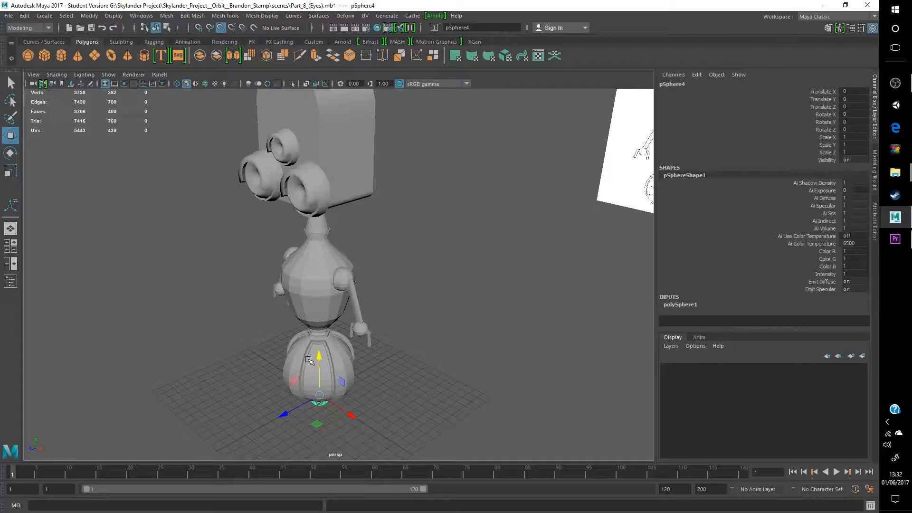
left_click_drag(318, 365, 460, 264)
key("space")
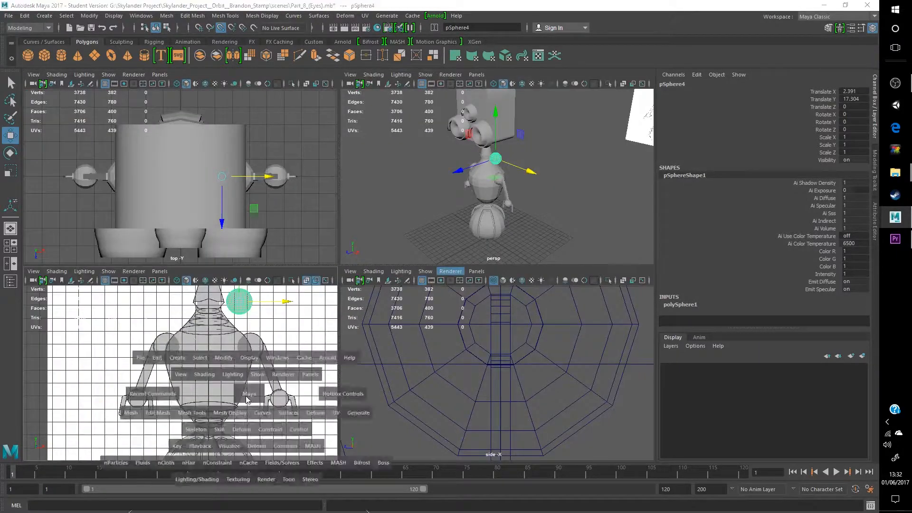
key("space")
scroll(299, 352, "down", 2)
middle_click_drag(299, 352, 264, 456, "alt")
left_click_drag(387, 309, 389, 228)
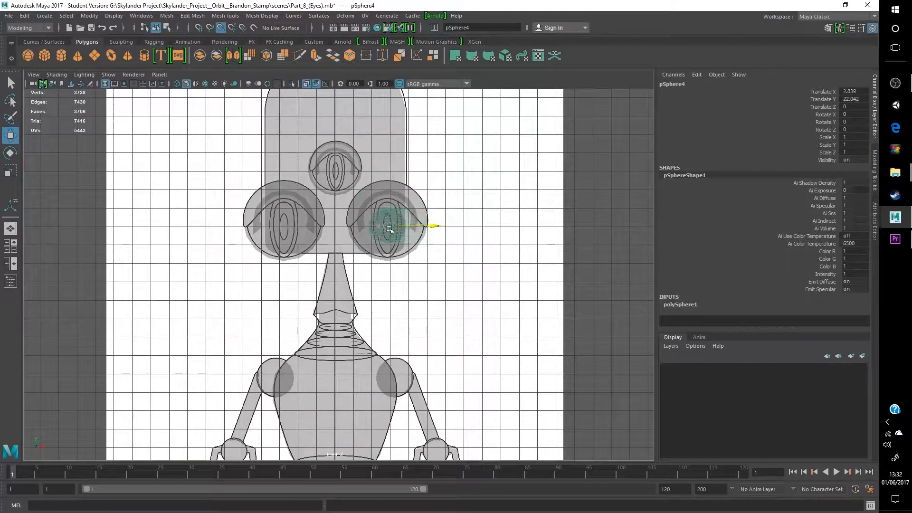
Step: Scale the sphere uniformly to about 2.027 to suit the large eye's size
left_click(13, 173)
left_click_drag(386, 221, 393, 208)
key("space")
key("space")
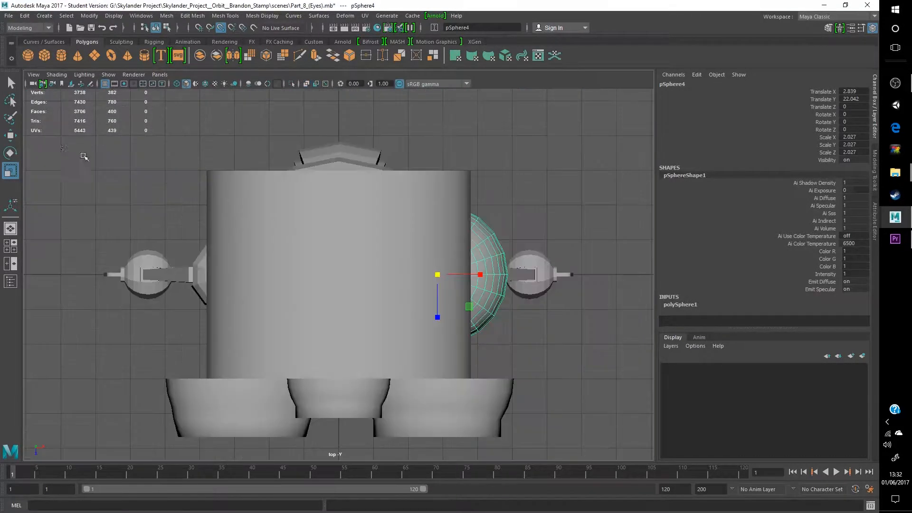
Step: Move the sphere out of the head along the X axis to about 15.592
key("w")
key("space")
key("space")
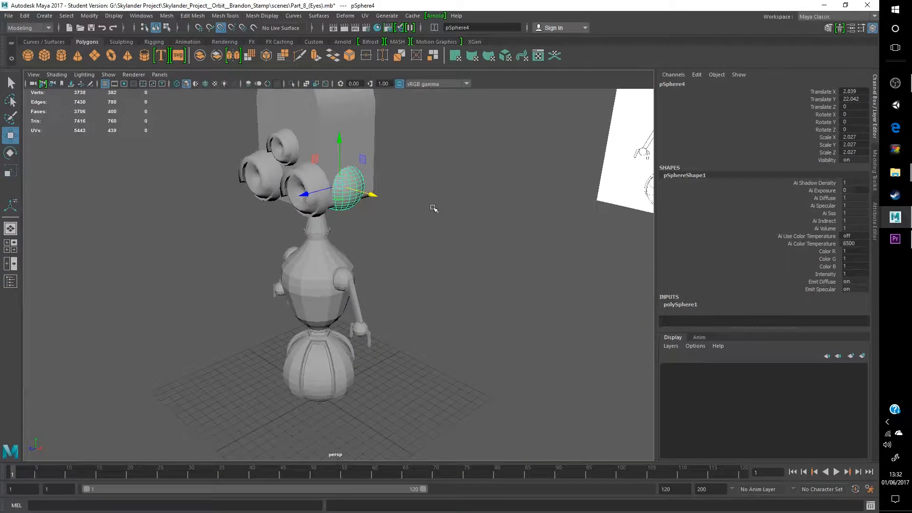
left_click_drag(360, 195, 401, 198)
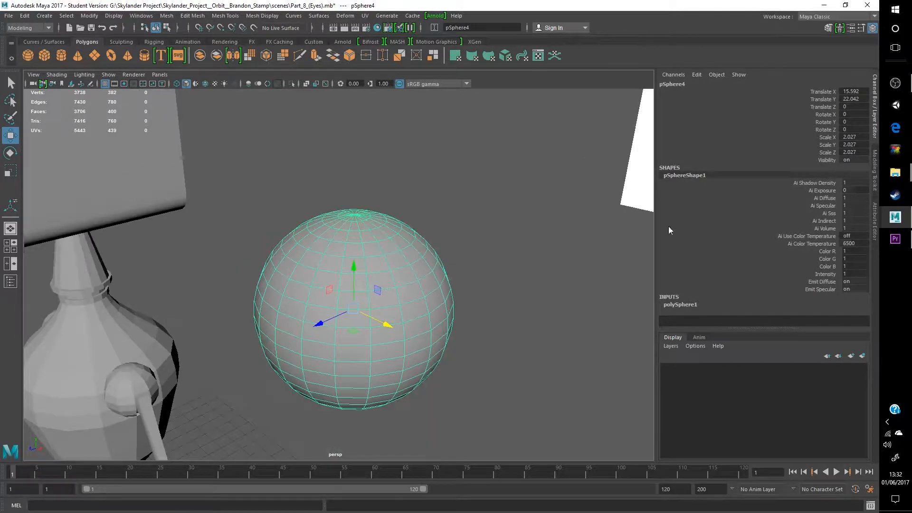
Step: Inspect the separate sphere in the perspective and front views
right_click_drag(465, 279, 363, 236, "alt")
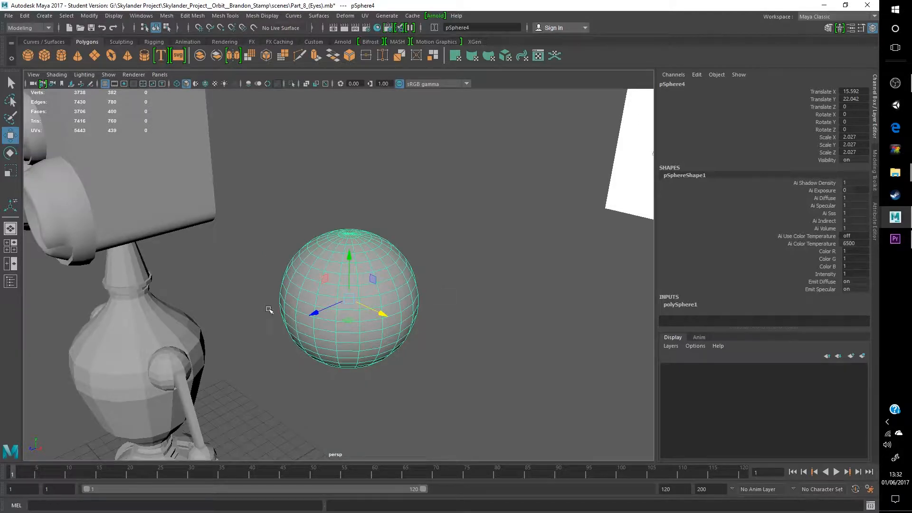
right_click_drag(268, 310, 166, 334, "alt")
key("space")
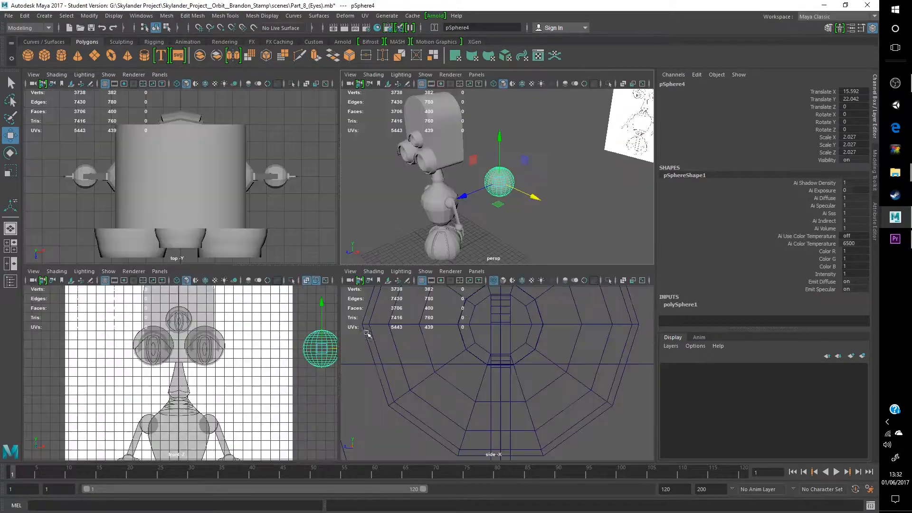
key("space")
right_click_drag(375, 340, 485, 315, "alt")
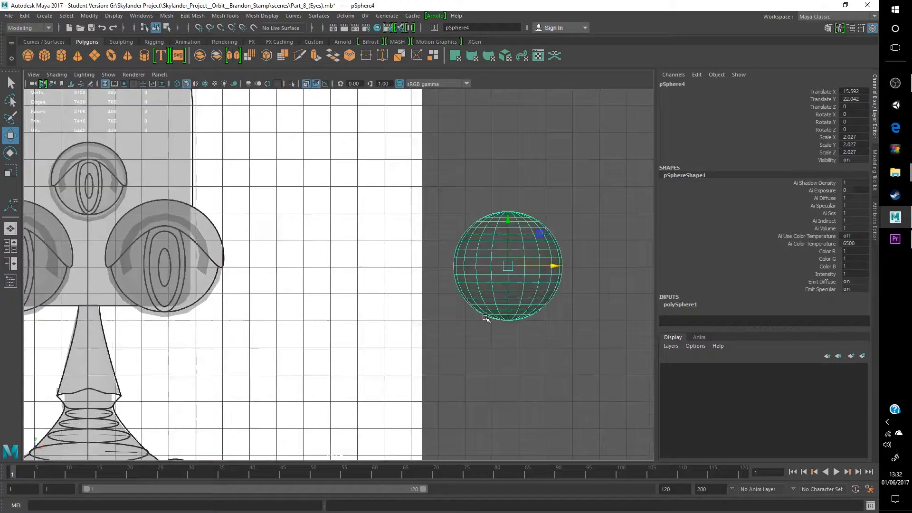
middle_click_drag(484, 315, 302, 384, "alt")
right_click_drag(302, 384, 357, 331, "alt")
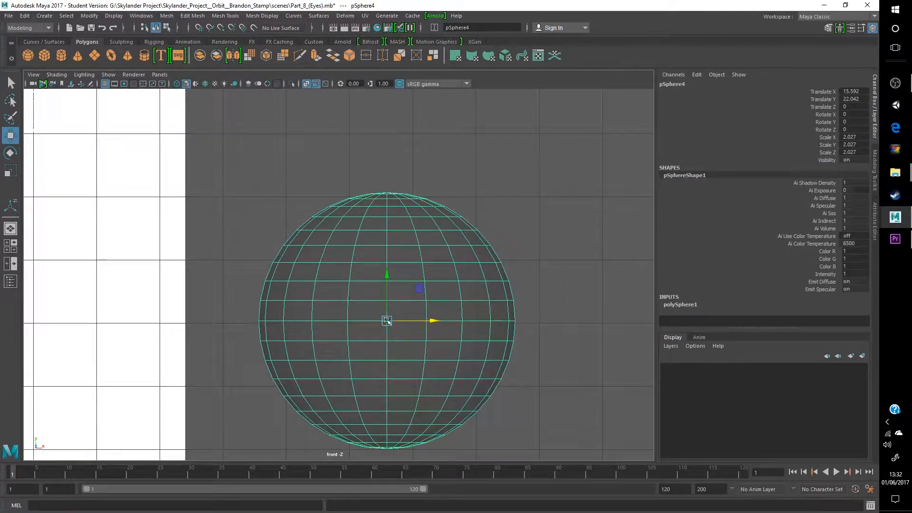
key("space")
key("space")
Step: Rotate the sphere about X to exactly 90 so that its pole faces forward
middle_click_drag(497, 213, 469, 273, "alt")
scroll(329, 231, "up", 5)
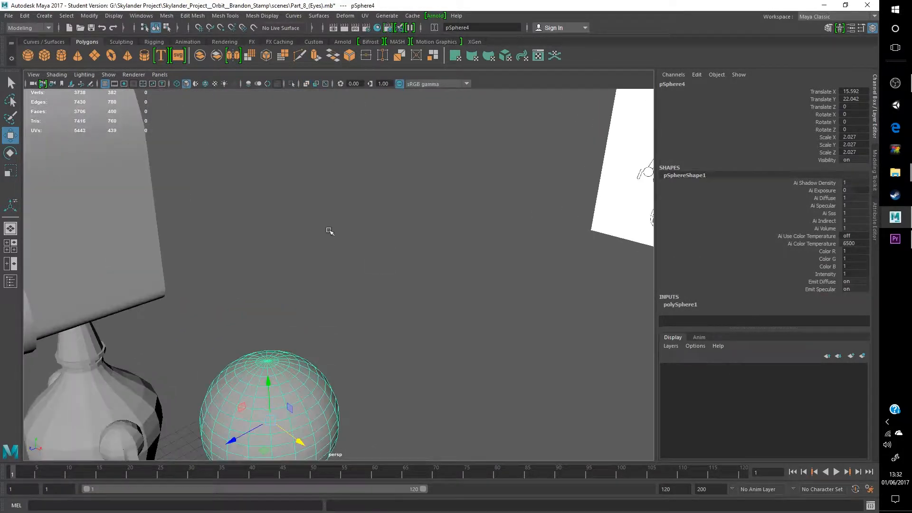
left_click(10, 153)
middle_click_drag(247, 356, 542, 238, "alt")
left_click_drag(572, 263, 545, 304)
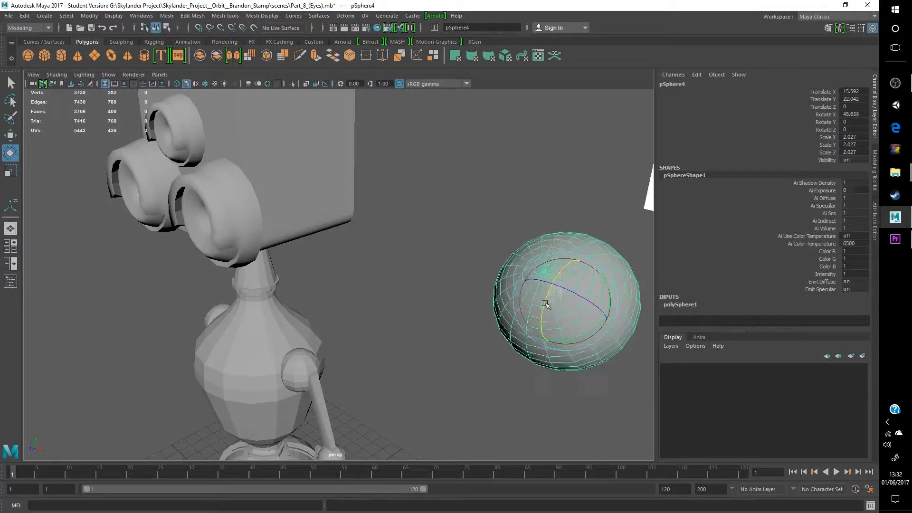
double_click(847, 118)
type("90")
key("Return")
key("f")
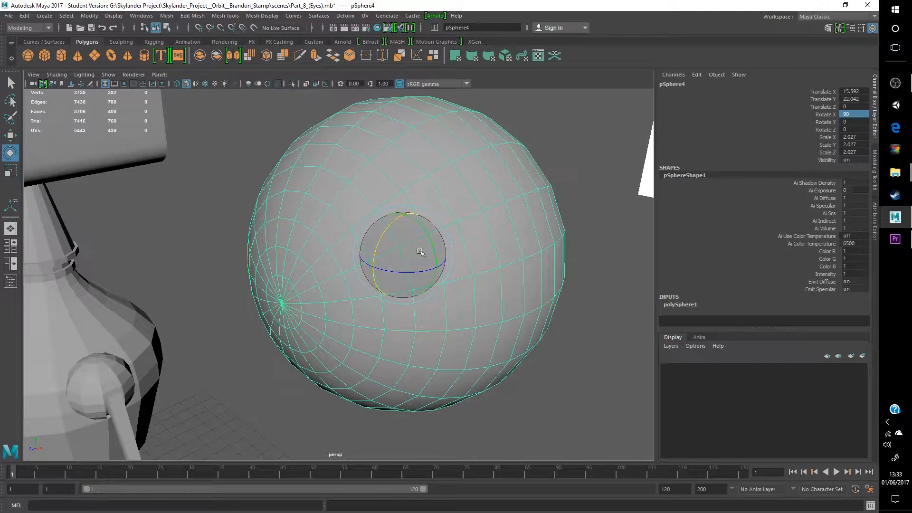
Step: Duplicate the rotated sphere in place and undo the duplication
left_click_drag(312, 304, 459, 243, "alt")
right_click_drag(458, 243, 534, 208)
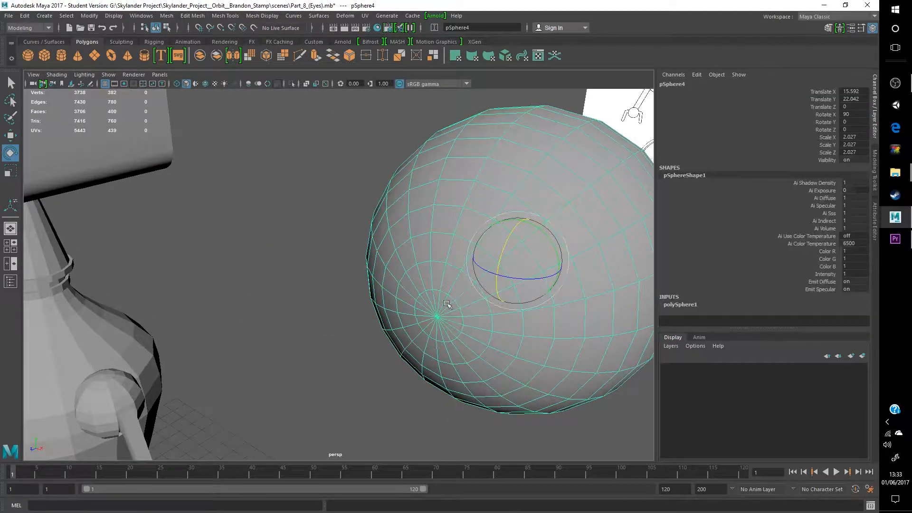
right_click_drag(435, 230, 491, 207)
left_click_drag(493, 207, 433, 219, "alt")
key("ctrl+d")
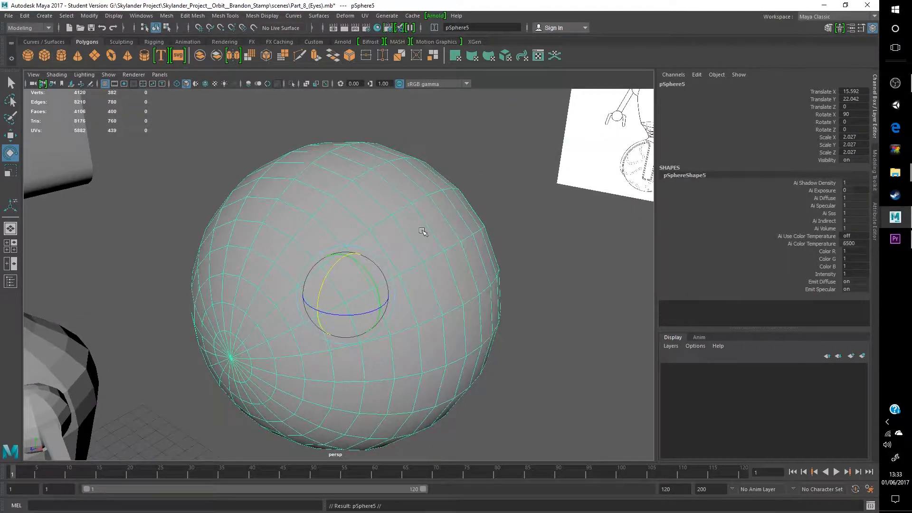
double_click(863, 138)
key("Return")
key("ctrl+z")
key("ctrl+z")
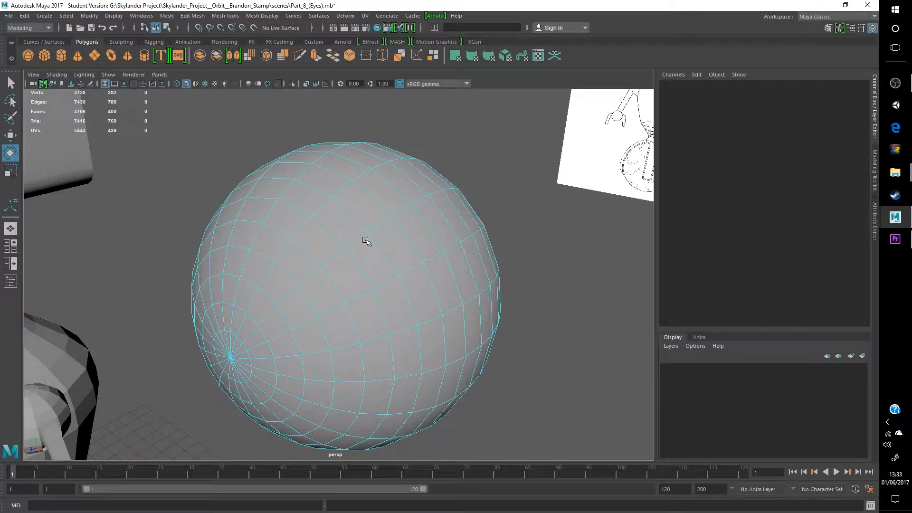
Step: Freeze the sphere's transformations and delete its construction history
right_click_drag(386, 232, 428, 216)
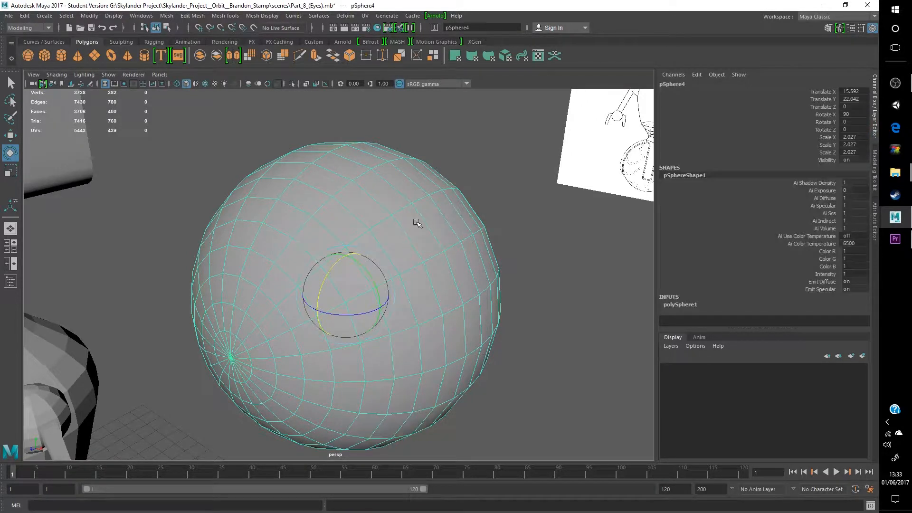
left_click(88, 16)
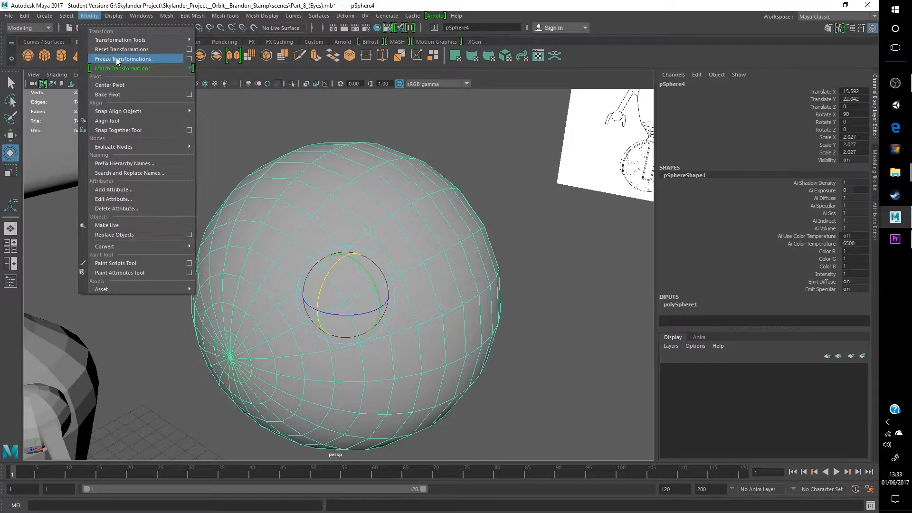
left_click(116, 58)
left_click(89, 16)
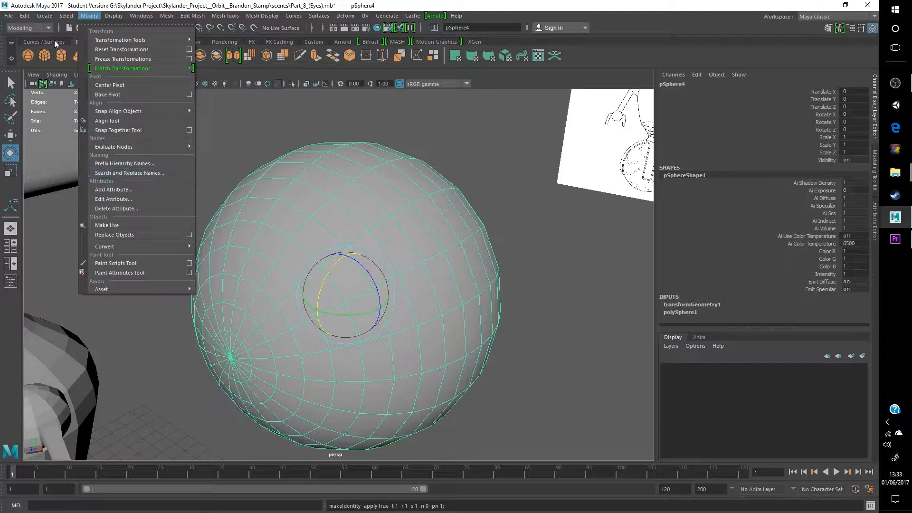
left_click(46, 16)
mouse_move(25, 17)
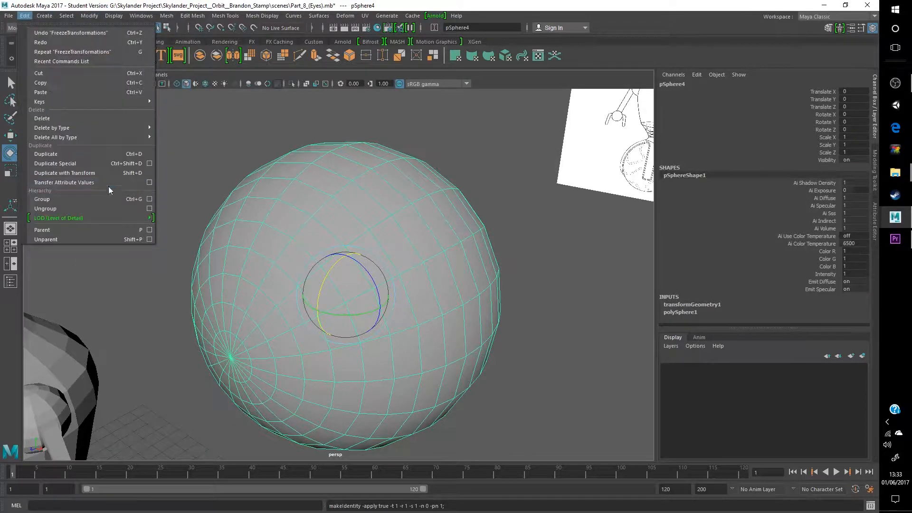
mouse_move(114, 128)
left_click(173, 135)
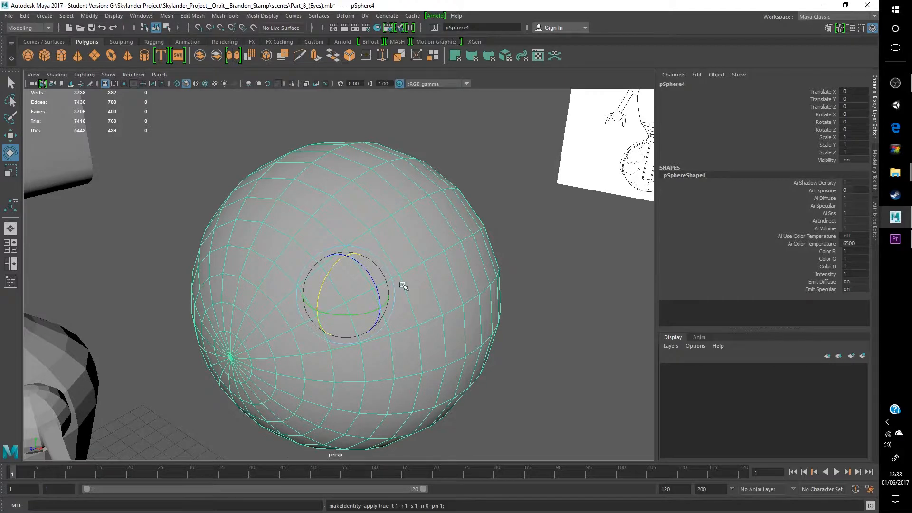
Step: Return the sphere to object mode and keep it selected
right_click_drag(415, 284, 380, 291, "alt")
right_click(356, 292)
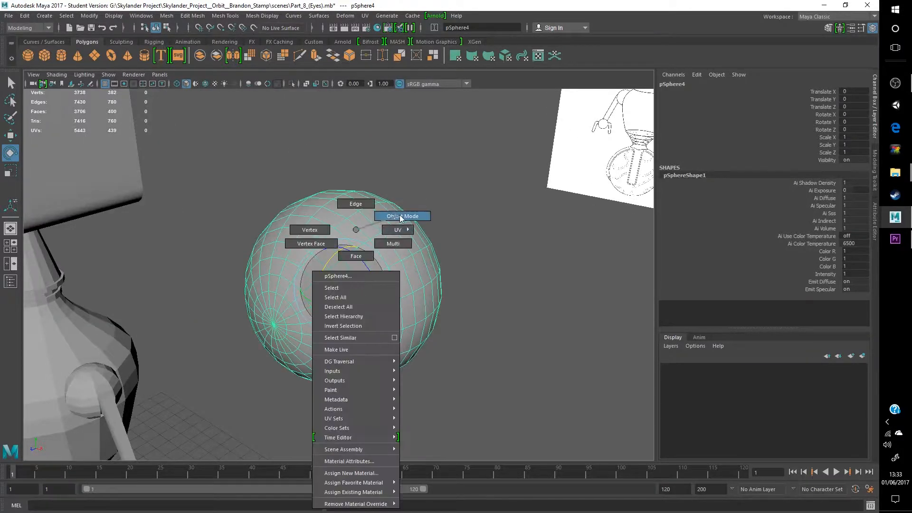
left_click(481, 236)
left_click(368, 320)
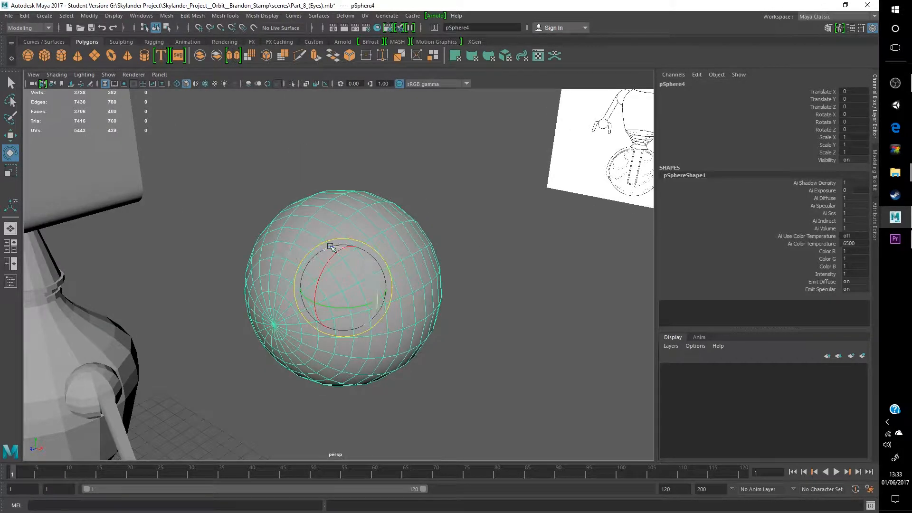
Step: Duplicate the sphere in place with the Move tool active
scroll(338, 343, "down", 5)
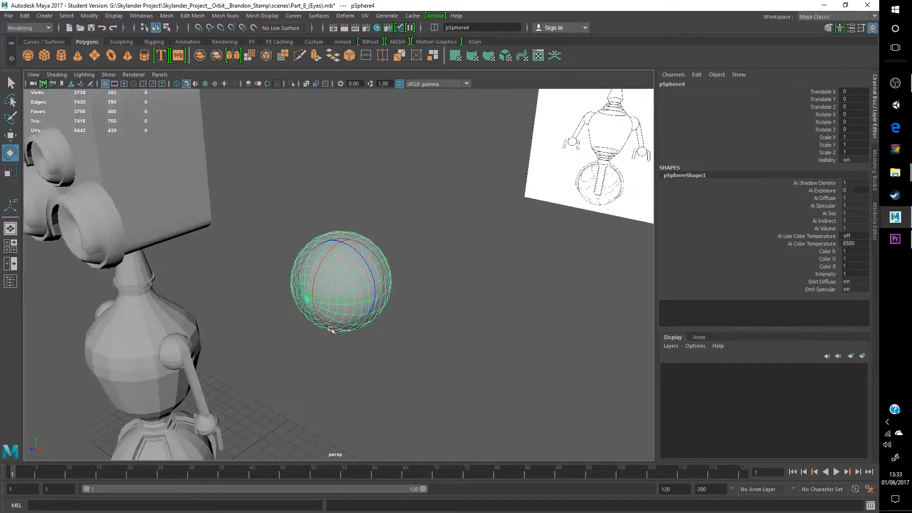
scroll(432, 284, "up", 2)
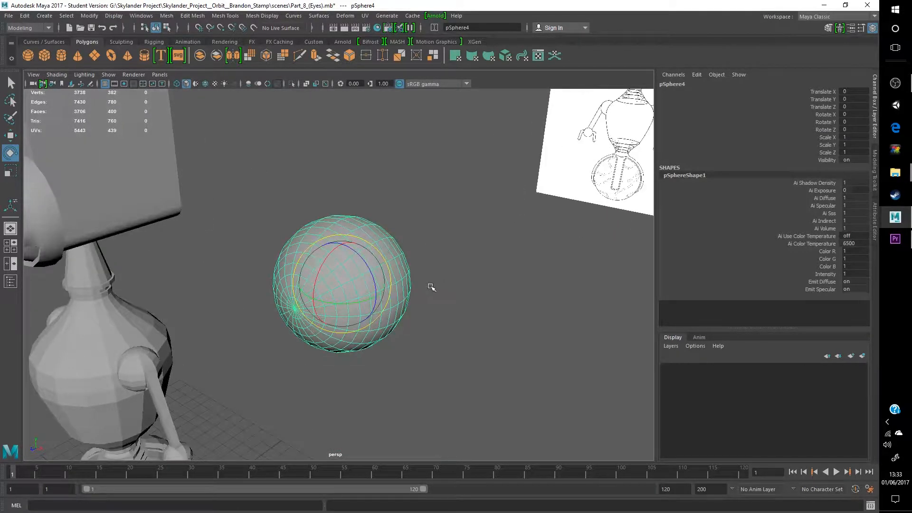
left_click_drag(378, 280, 294, 219, "alt")
left_click(10, 135)
key("ctrl+d")
Step: Try moving the duplicate sphere away from the original along Z and undo the moves and selection changes
left_click_drag(304, 292, 572, 264)
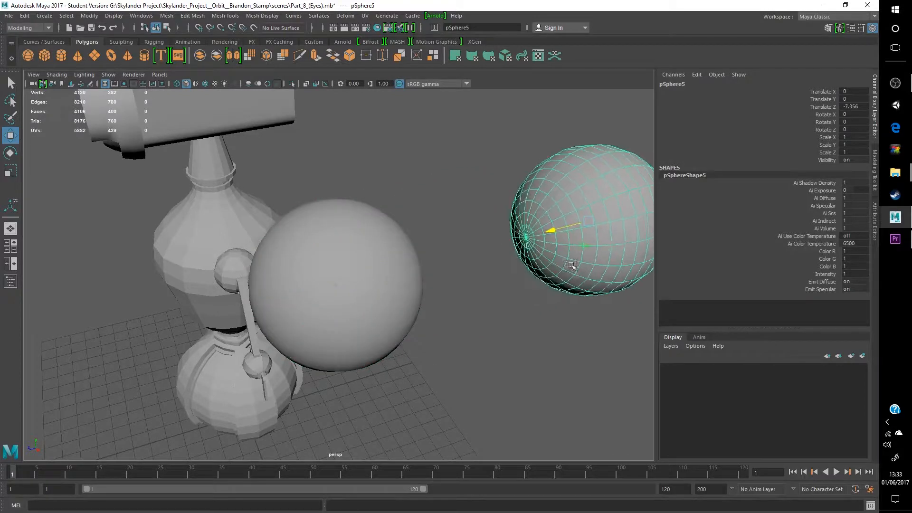
left_click(341, 300)
left_click(261, 306, "shift")
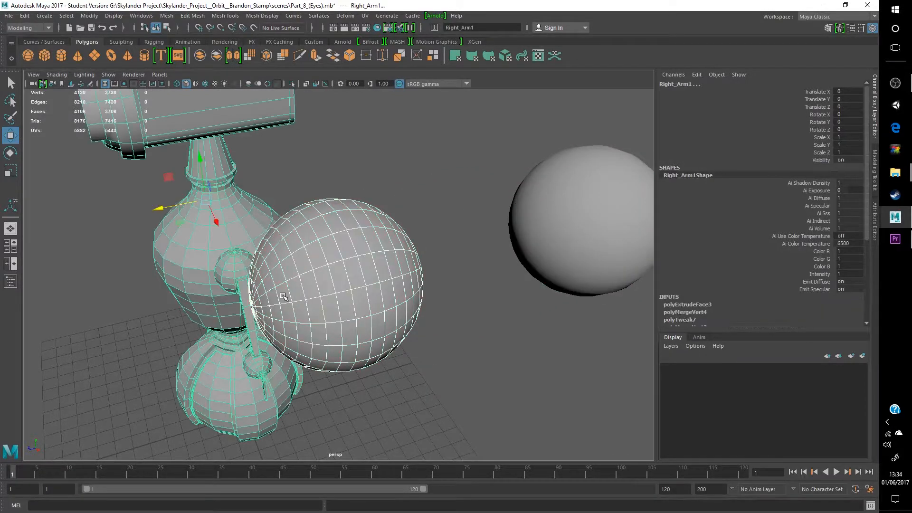
left_click(314, 293)
left_click_drag(319, 295, 181, 319)
key("ctrl+z")
key("ctrl+z")
key("ctrl+z")
key("ctrl+z")
key("ctrl+z")
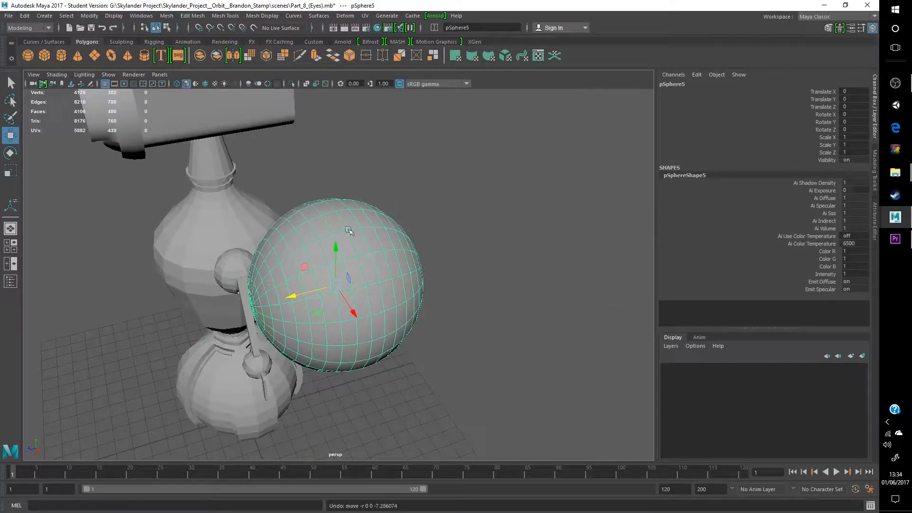
Step: Set the duplicate sphere's X, Y and Z scale to 0.45
left_click(859, 138)
left_click_drag(856, 142, 853, 155)
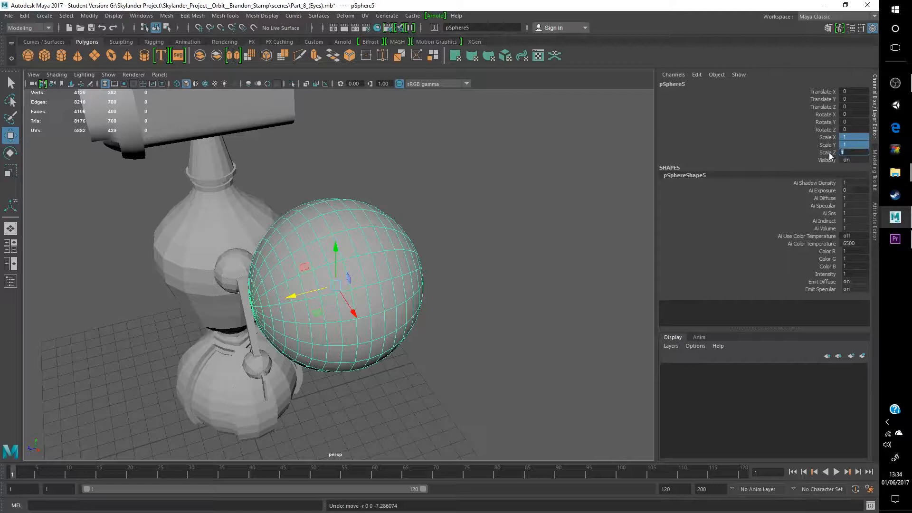
type("0.45")
key("Return")
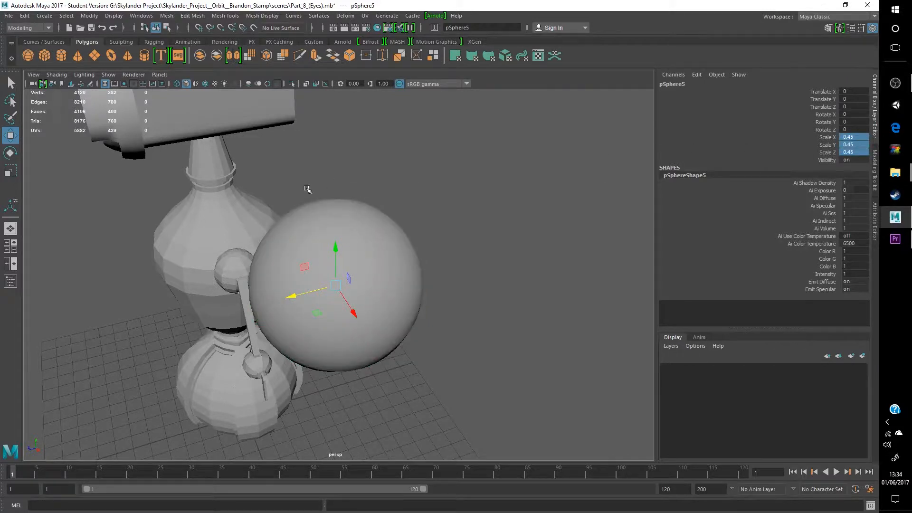
Step: Turn on X-ray display to check the smaller sphere inside the larger one and clear the selection
scroll(350, 288, "up", 4)
left_click_drag(349, 288, 288, 125, "alt")
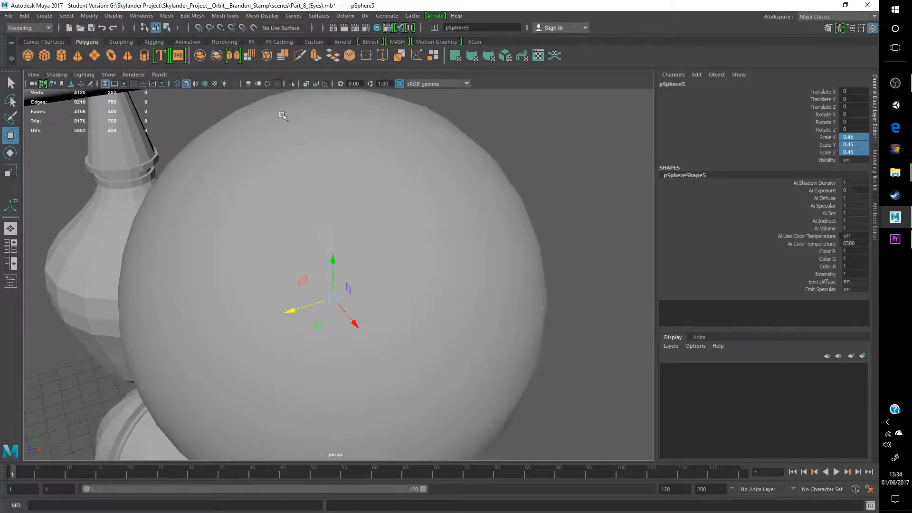
left_click(307, 83)
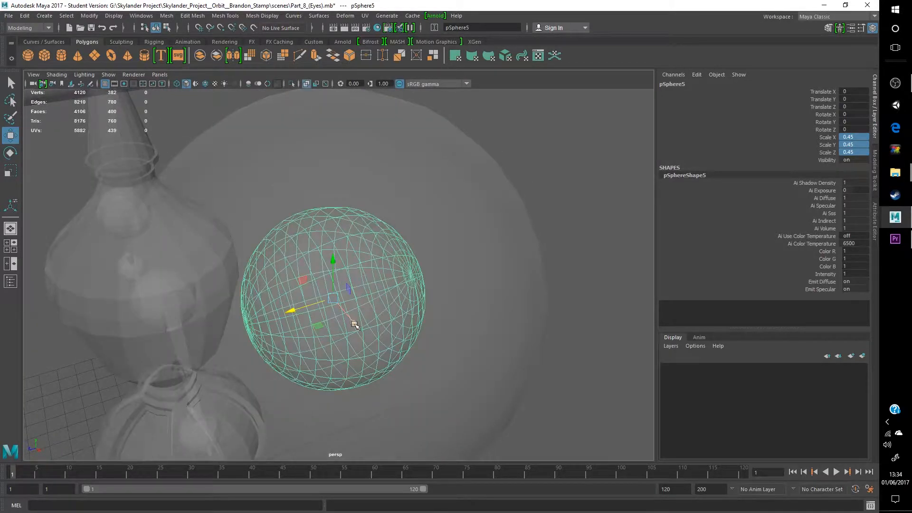
scroll(354, 323, "down", 3)
left_click(556, 229)
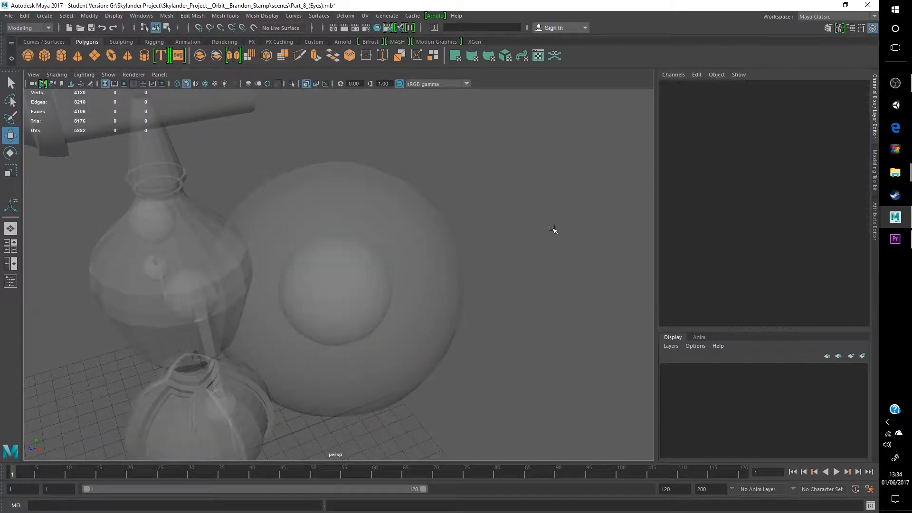
Step: Select the larger sphere and show it in the front view with wireframe display
left_click_drag(307, 276, 433, 272, "alt")
left_click(433, 273)
key("space")
key("space")
key("space")
key("space")
left_click_drag(590, 302, 508, 314, "alt")
scroll(508, 314, "up", 3)
middle_click_drag(391, 323, 488, 267, "alt")
scroll(488, 267, "up", 3)
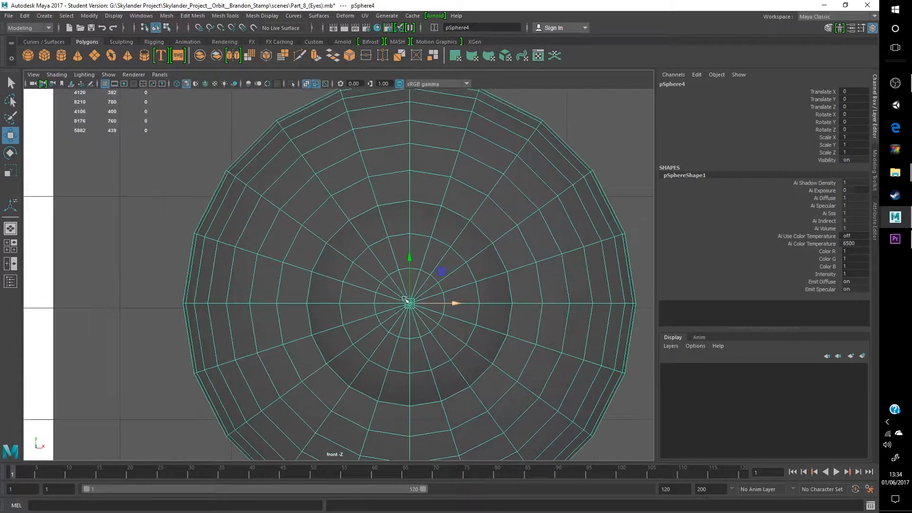
middle_click_drag(408, 284, 327, 309, "alt")
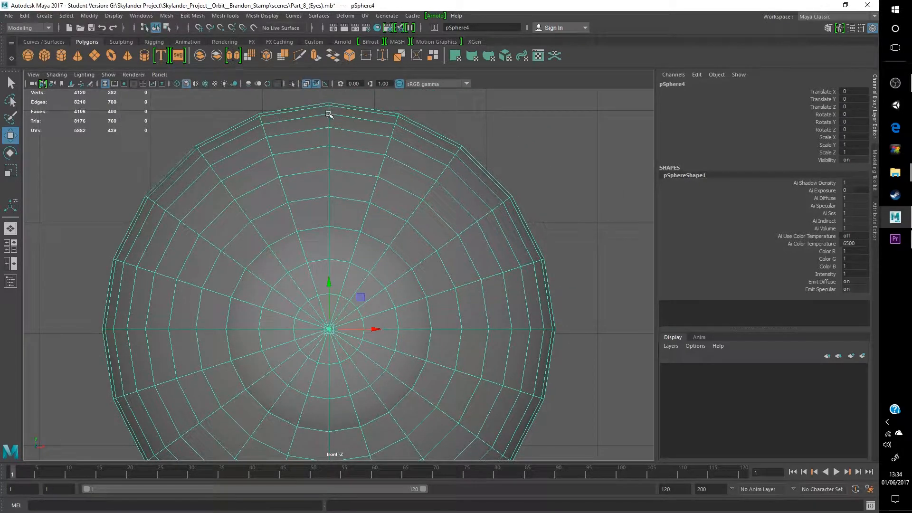
key("5")
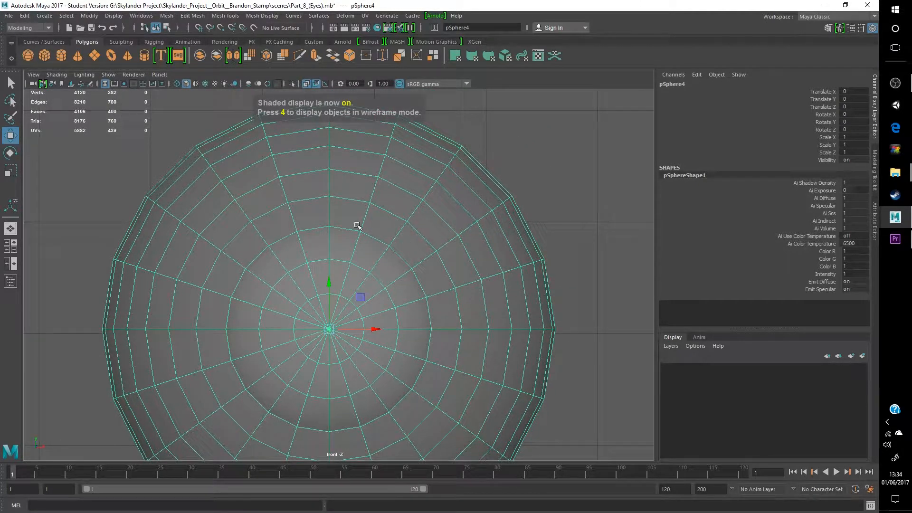
key("4")
scroll(338, 305, "up", 3)
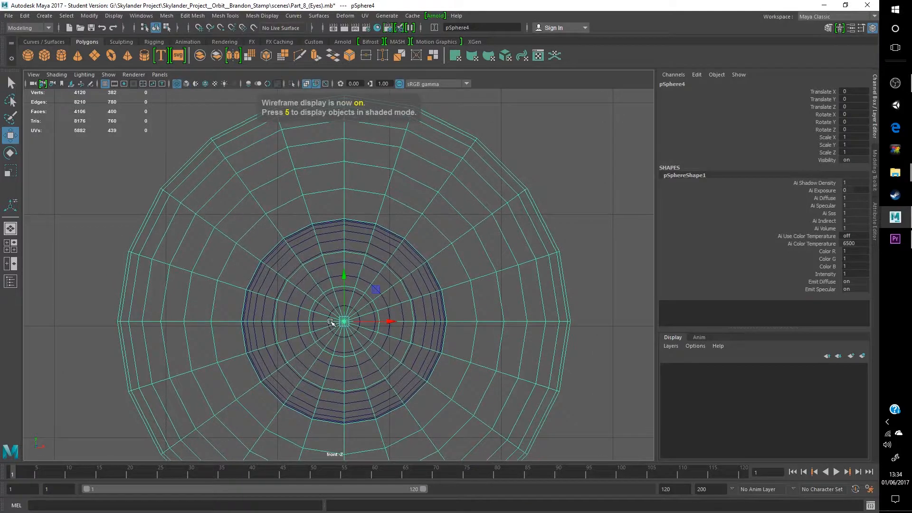
Step: Select the two rings of larger-sphere faces around the pole that lie within the inner sphere's outline
mouse_move(285, 229)
right_mouse_down()
mouse_move(247, 293)
mouse_move(280, 245)
right_mouse_up()
right_click_drag(279, 203, 284, 259)
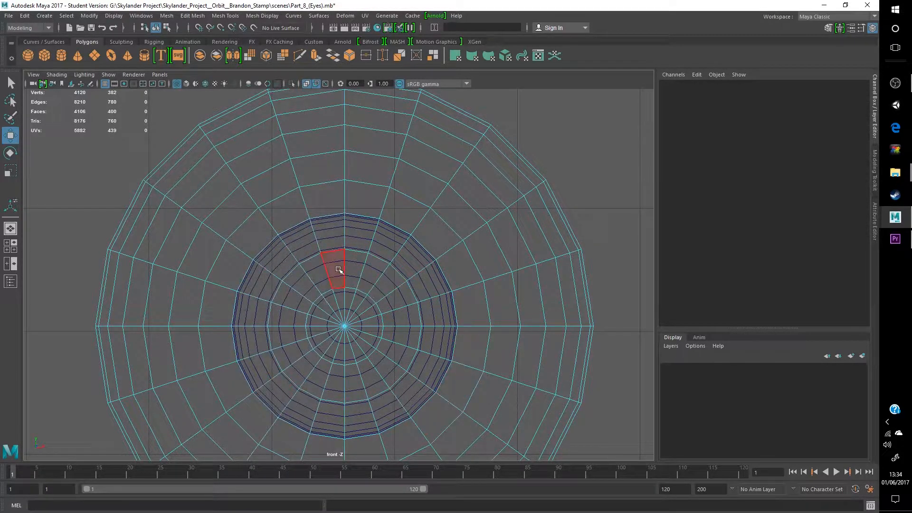
left_click(364, 228)
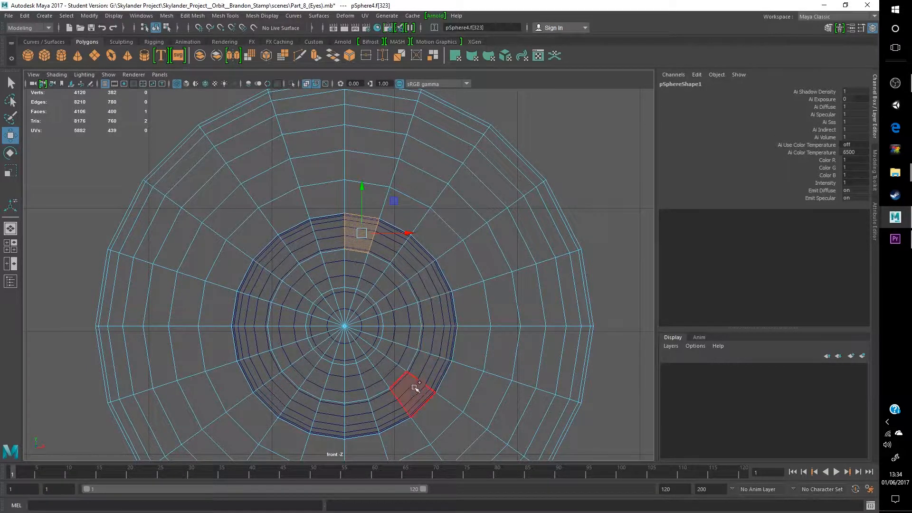
double_click(381, 408, "shift")
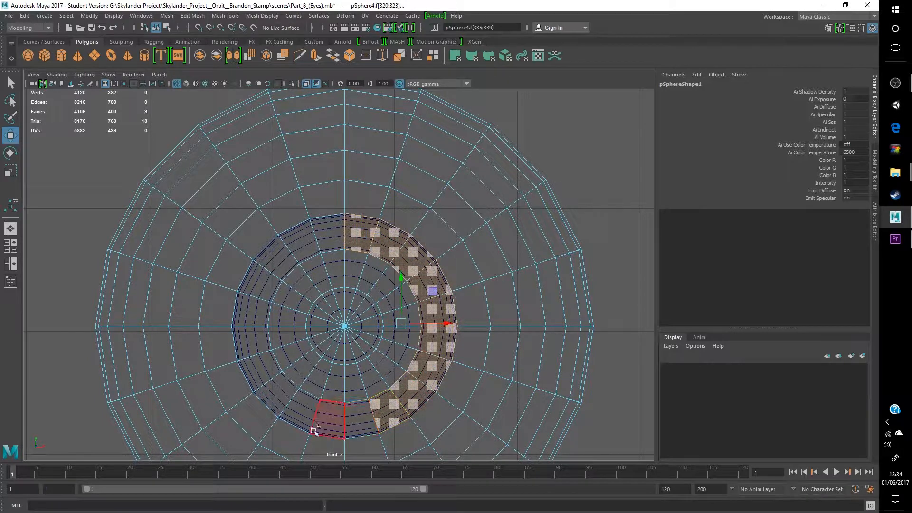
double_click(275, 406, "shift")
double_click(334, 243, "shift")
left_click(329, 269, "shift")
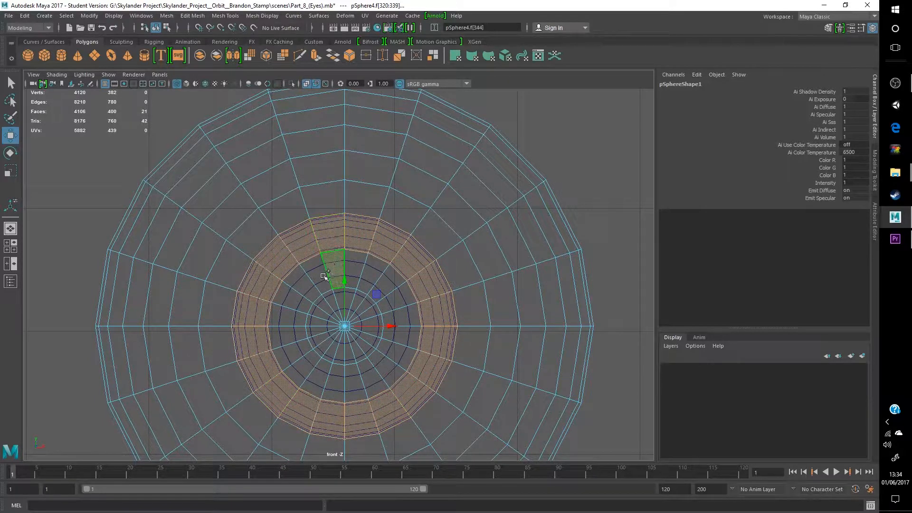
double_click(318, 384, "shift")
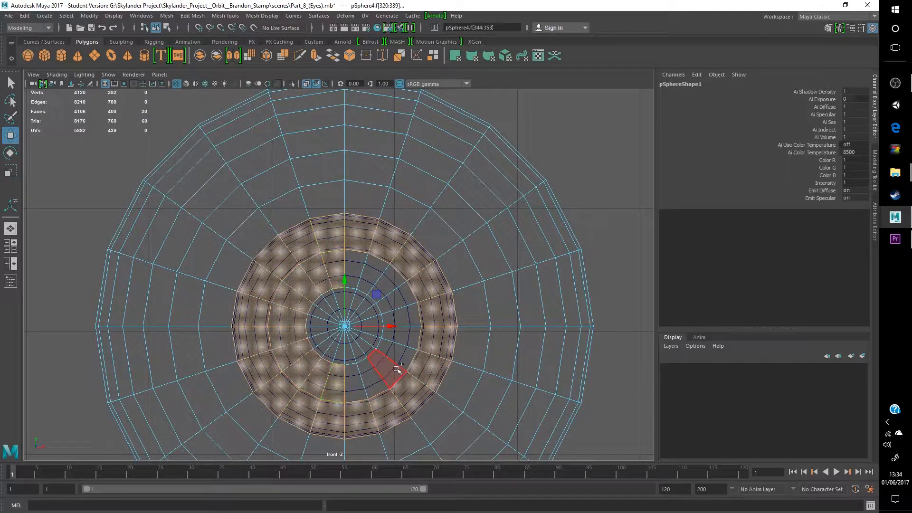
double_click(362, 277, "shift")
Step: Return to the shaded perspective view without X-ray and add the face missing from the inner ring's selection
key("space")
key("space")
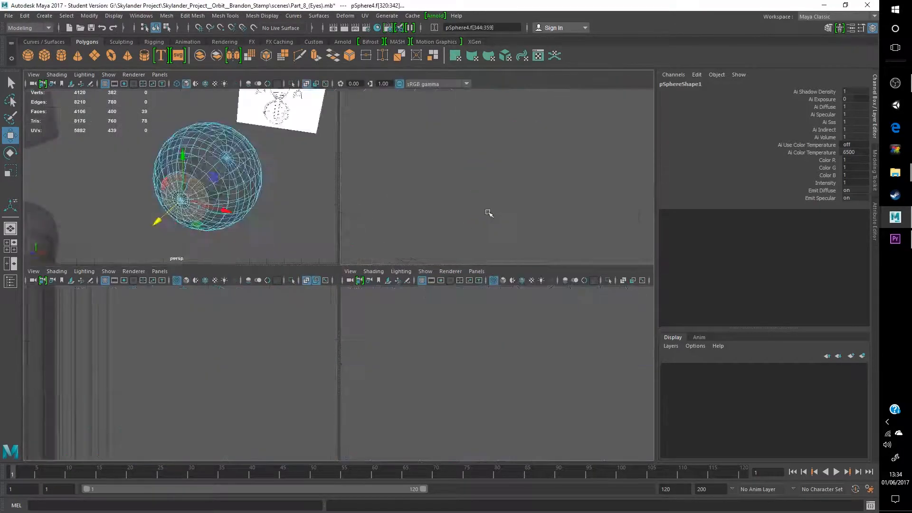
scroll(445, 242, "down", 5)
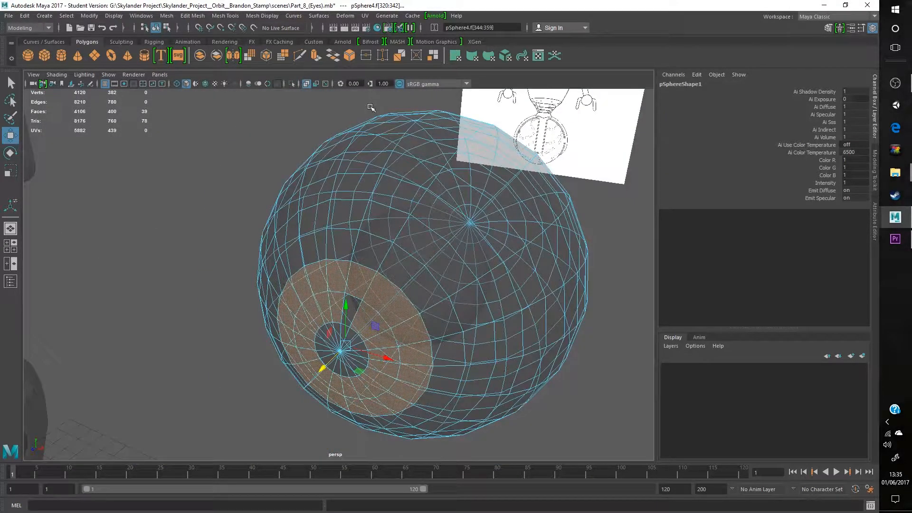
key("5")
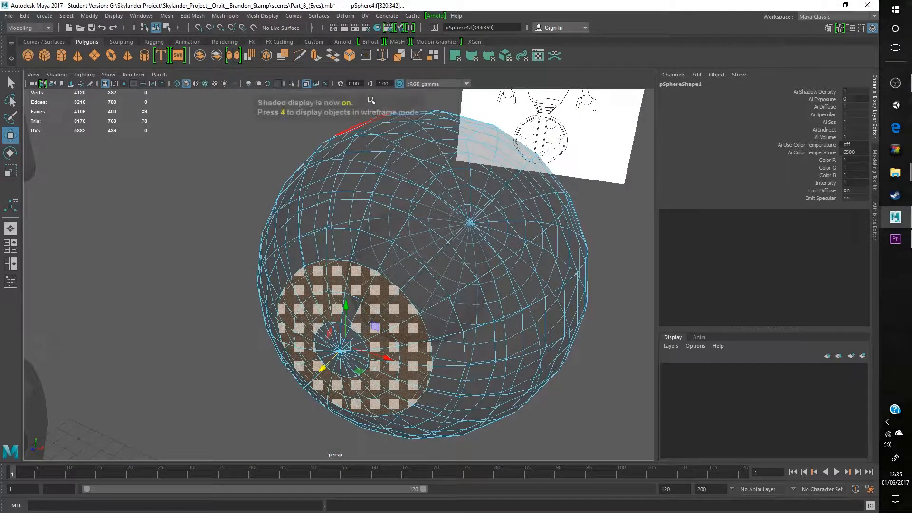
left_click(308, 84)
scroll(404, 316, "up", 6)
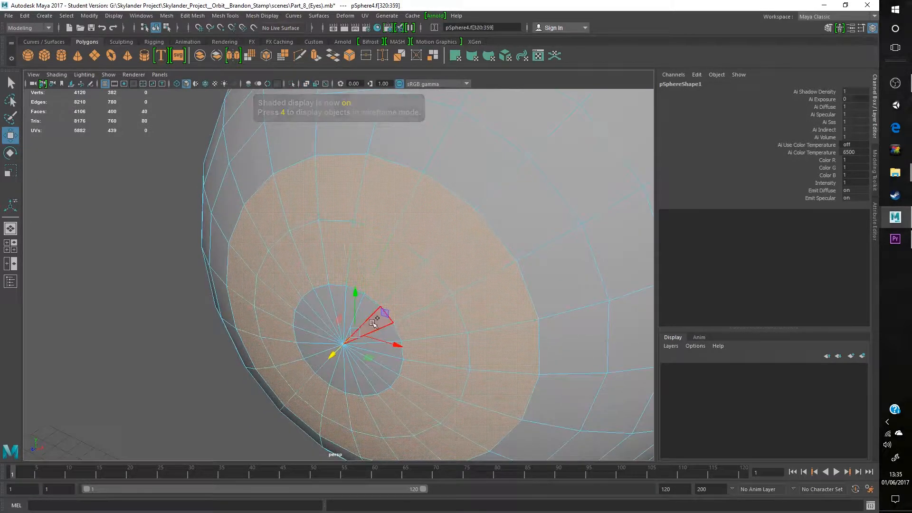
Step: Add all the triangular faces around the larger sphere's front pole to the face selection
left_click(380, 327, "shift")
left_click(381, 326, "shift")
left_click(387, 335, "shift")
left_click(386, 350, "shift")
left_click(385, 361, "shift")
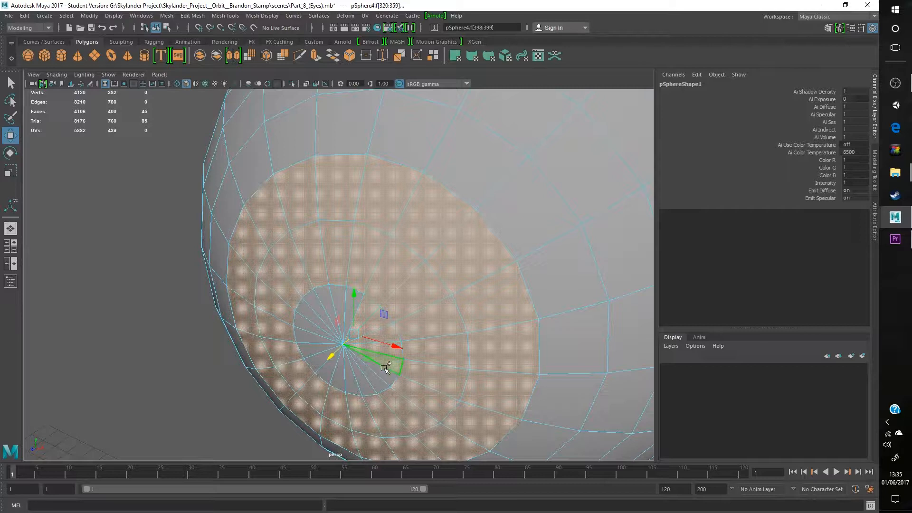
left_click(367, 375, "shift")
left_click(352, 387, "shift")
left_click(345, 385, "shift")
left_click(336, 380, "shift")
left_click(327, 375, "shift")
left_click(316, 364, "shift")
left_click(317, 364, "shift")
left_click(312, 350, "shift")
left_click(309, 338, "shift")
left_click(311, 327, "shift")
left_click(315, 318, "shift")
left_click(319, 310, "shift")
left_click(325, 306, "shift")
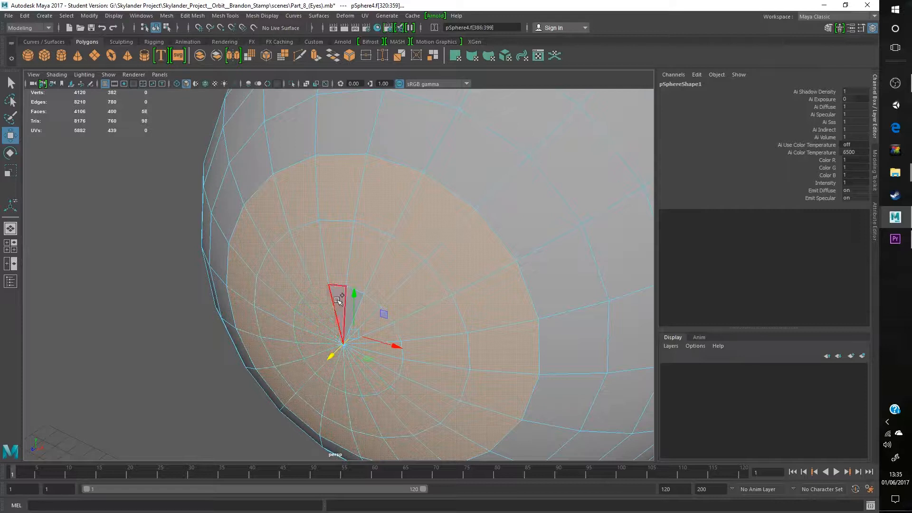
left_click(333, 301, "shift")
left_click(341, 297, "shift")
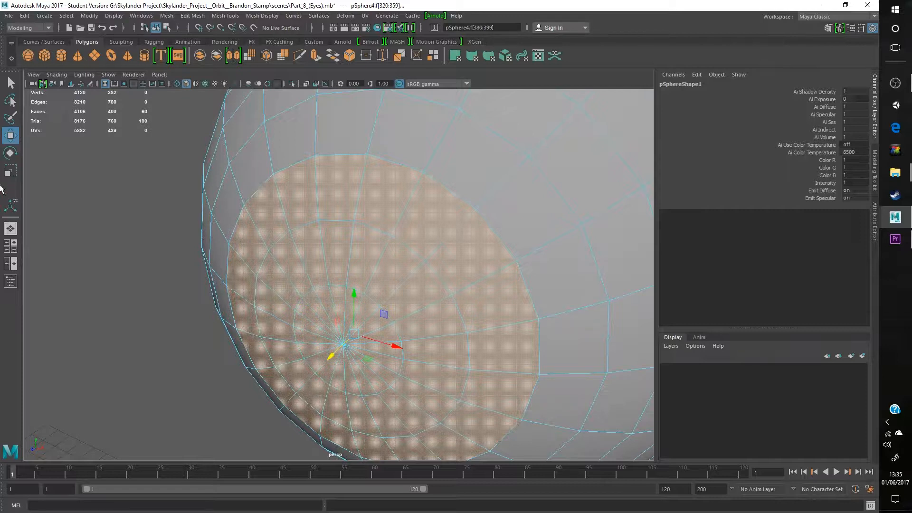
Step: Activate the Scale tool for the selected faces in the side view and review its settings
left_click(9, 172)
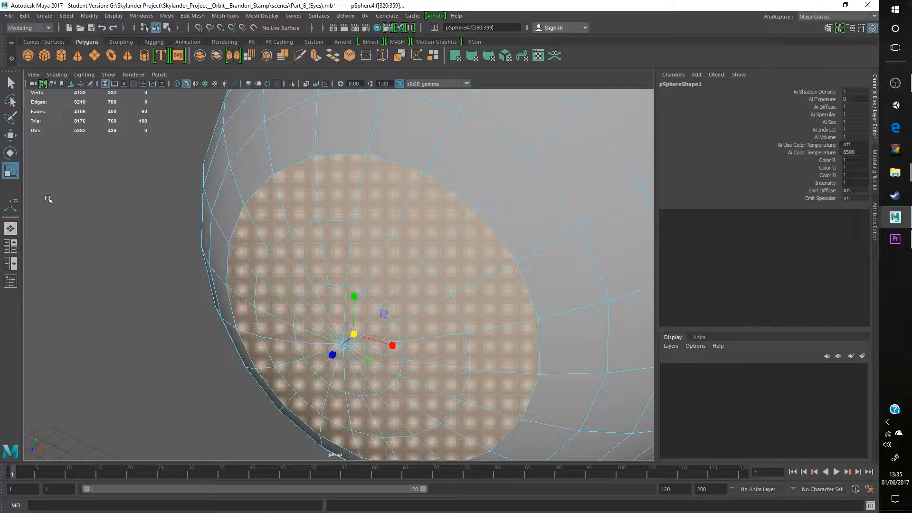
left_click_drag(267, 267, 245, 269, "alt")
middle_click_drag(244, 269, 379, 267, "alt")
scroll(379, 267, "down", 3)
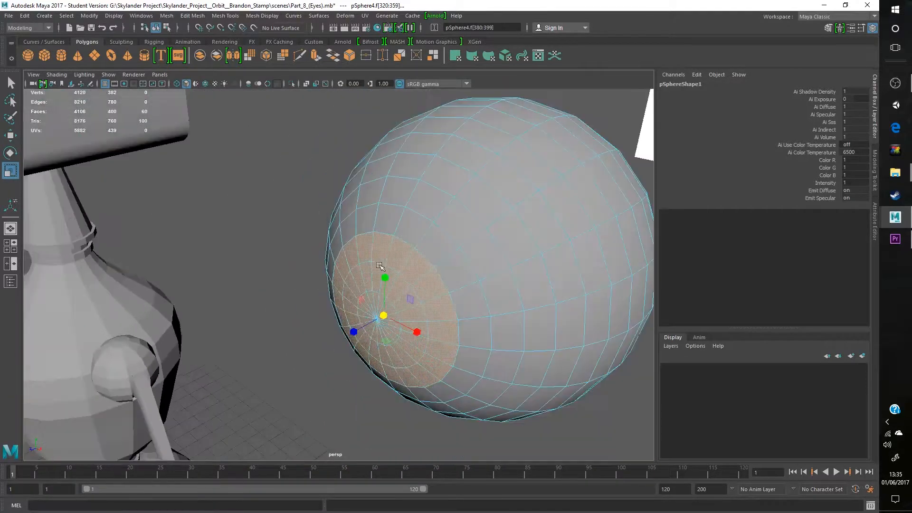
key("space")
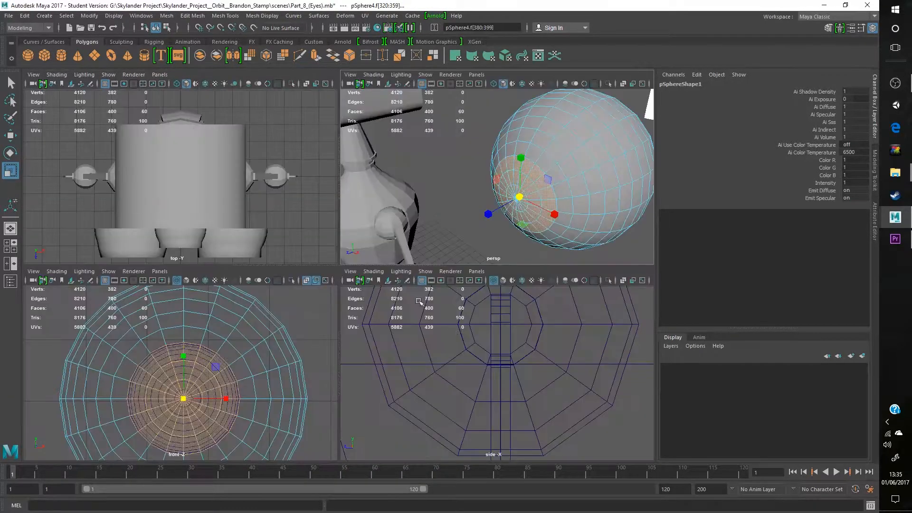
key("space")
middle_click_drag(468, 335, 449, 399, "alt")
scroll(351, 318, "down", 3)
scroll(449, 399, "up", 1)
scroll(345, 365, "up", 3)
middle_click_drag(343, 195, 348, 271, "alt")
scroll(346, 365, "up", 3)
double_click(7, 171)
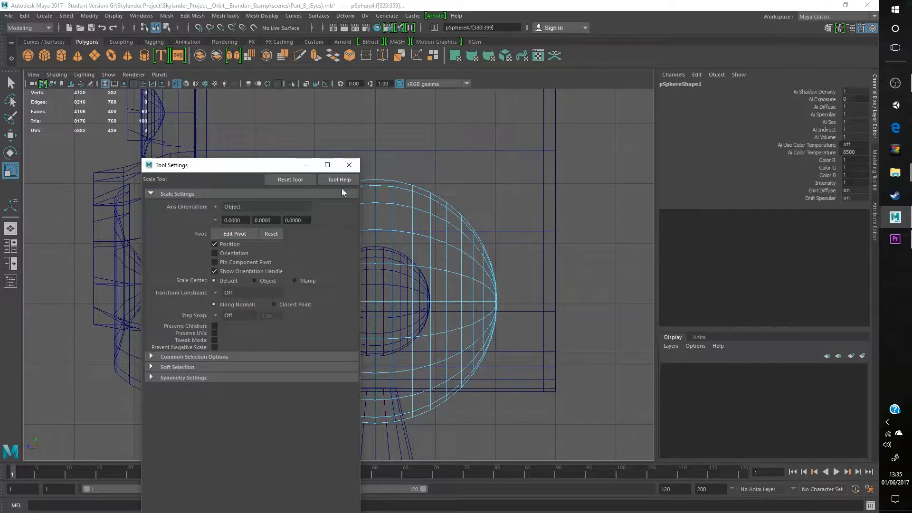
left_click(350, 165)
Step: Flatten the selected front faces into a plane by scaling them along Z, and check the Scale tool settings
scroll(319, 328, "up", 3)
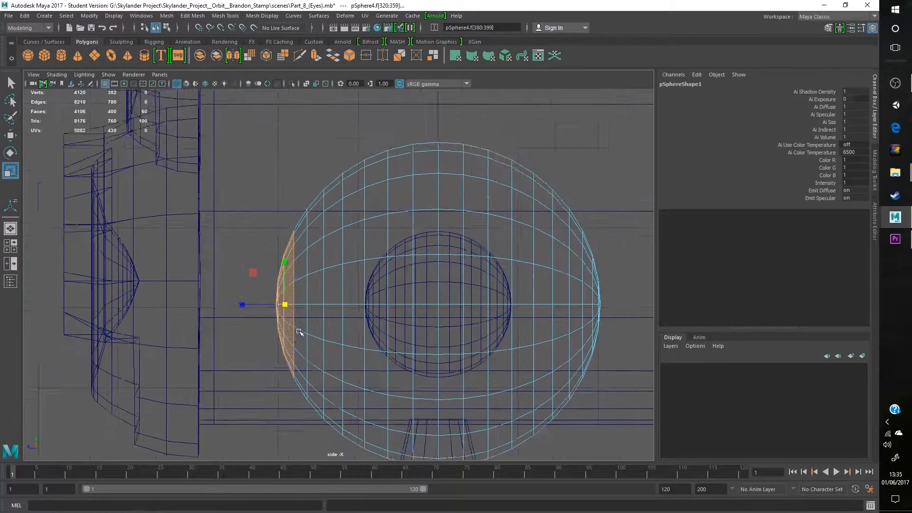
scroll(300, 332, "up", 1)
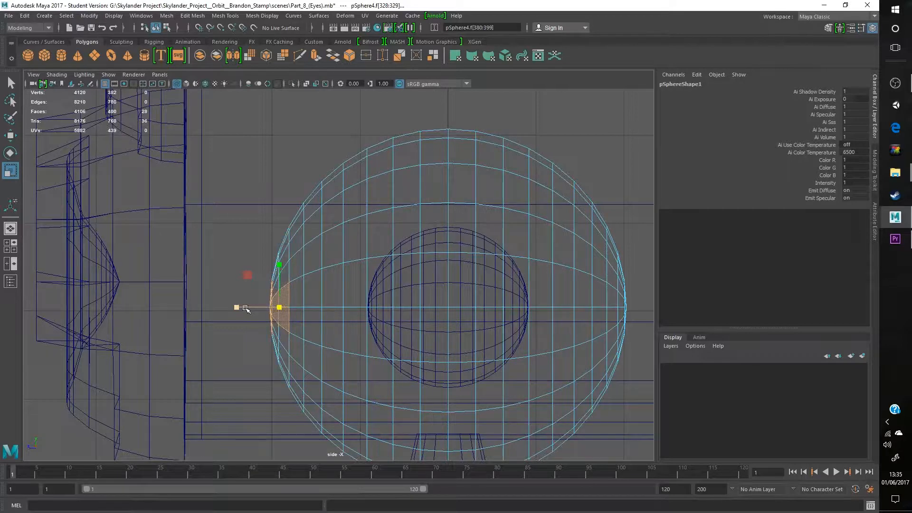
left_click_drag(244, 308, 361, 308)
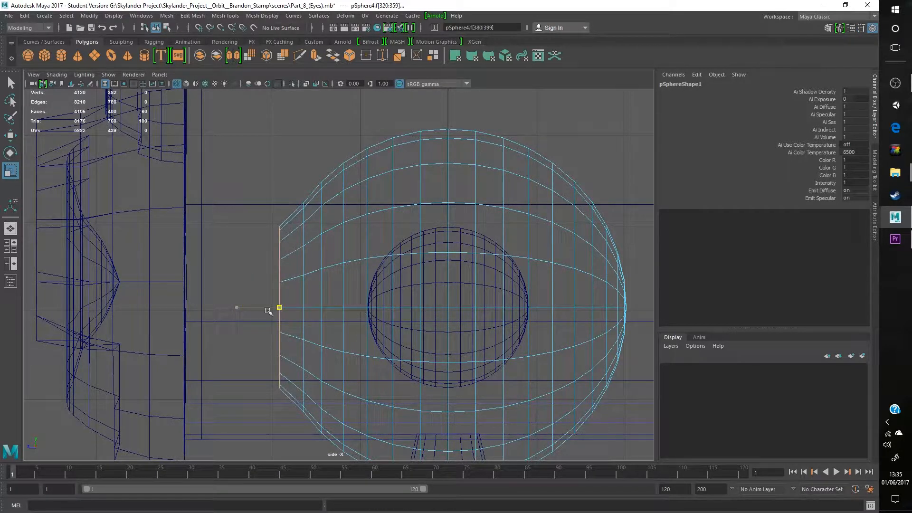
left_click_drag(295, 313, 305, 313)
double_click(10, 170)
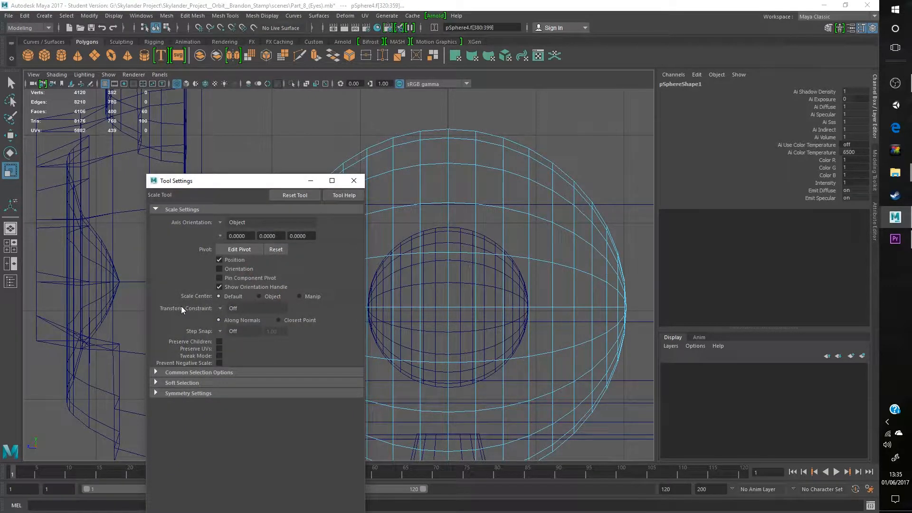
left_click(353, 181)
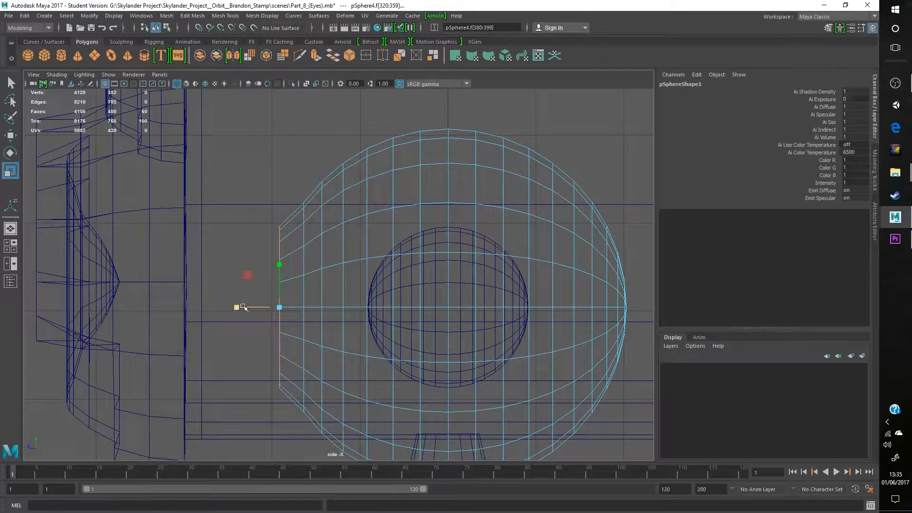
Step: Undo the front faces' flattening and try scaling them along Z past the flat plane to turn them inward
key("ctrl+z")
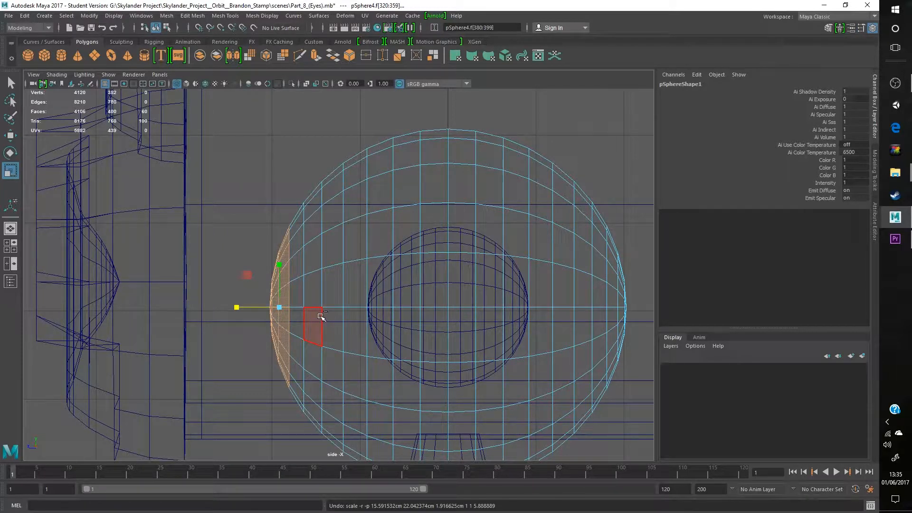
left_click_drag(238, 307, 217, 309)
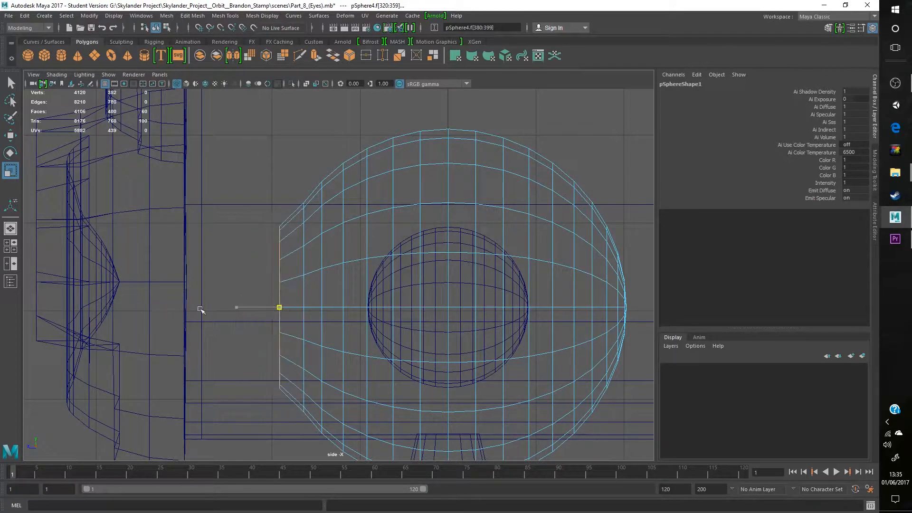
left_click_drag(395, 304, 328, 309)
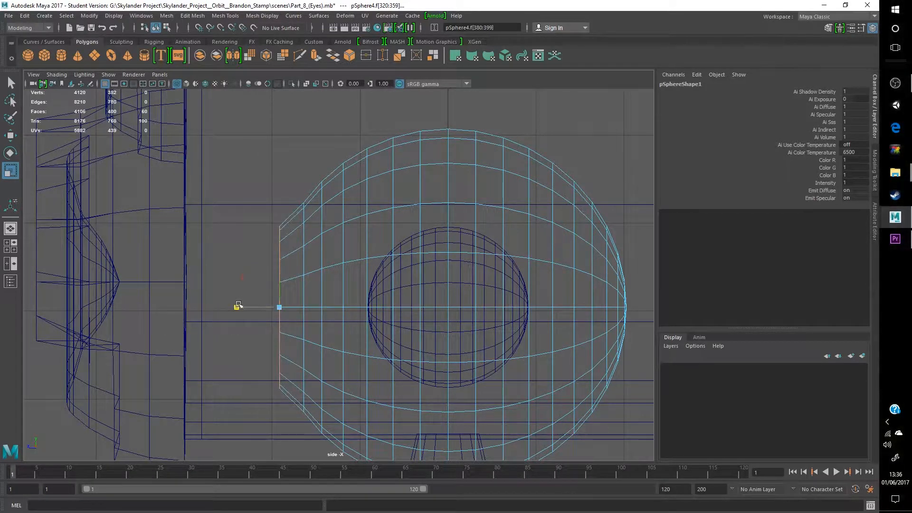
key("ctrl+z")
key("ctrl+z")
key("ctrl+z")
key("ctrl+z")
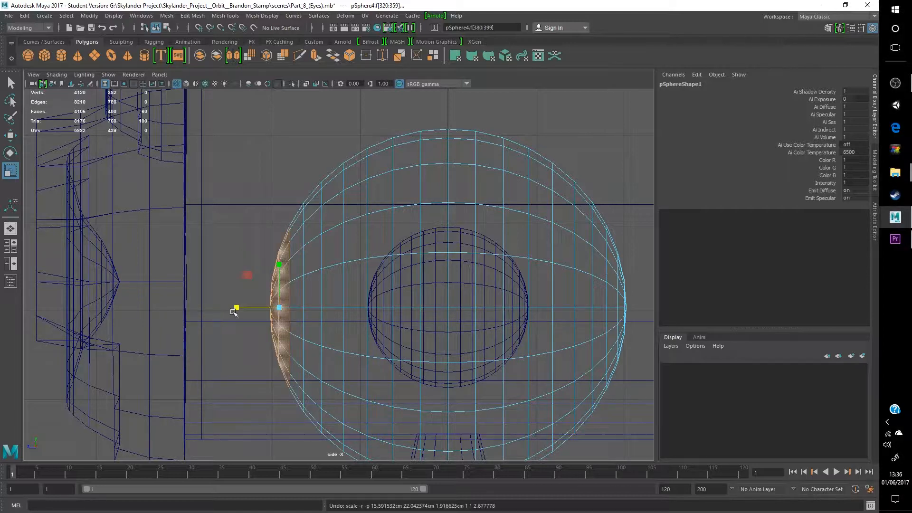
Step: Turn on snapping to points and move the selected front faces' pivot back to an edge ring behind them
key("w")
left_click(220, 26)
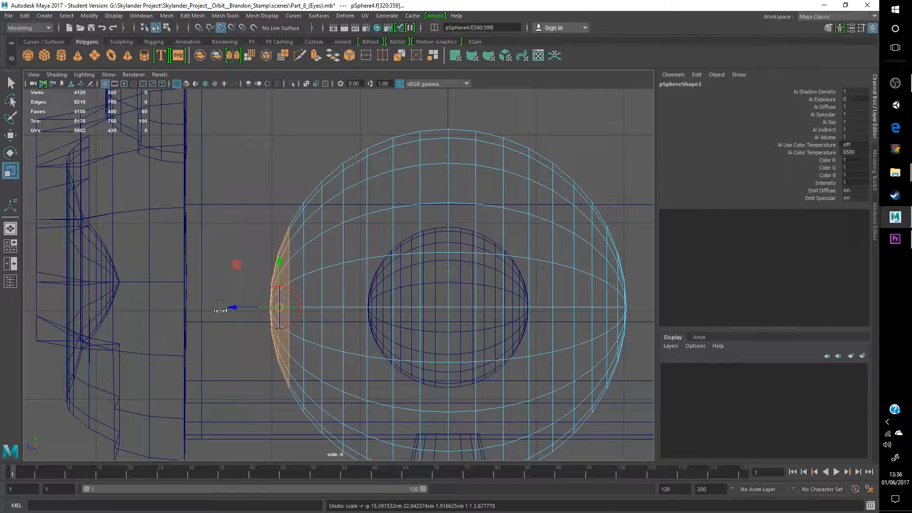
left_click_drag(233, 307, 280, 92)
key("d")
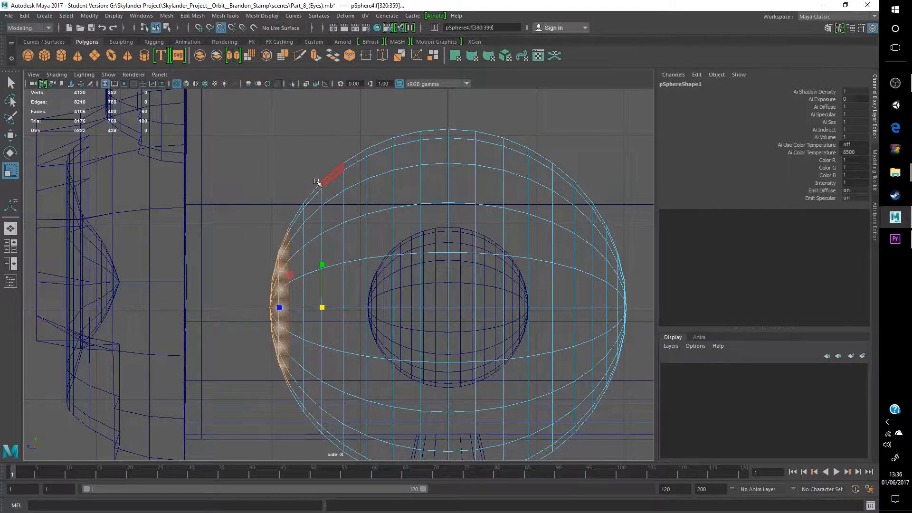
Step: Scale the selected front faces along Z through the moved pivot to invert them into a recess in the sphere
left_click_drag(280, 307, 333, 315)
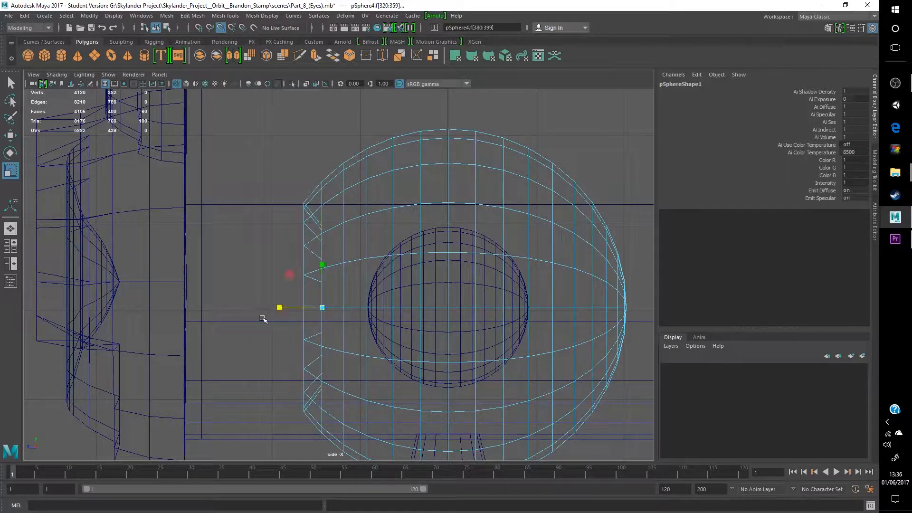
key("ctrl+z")
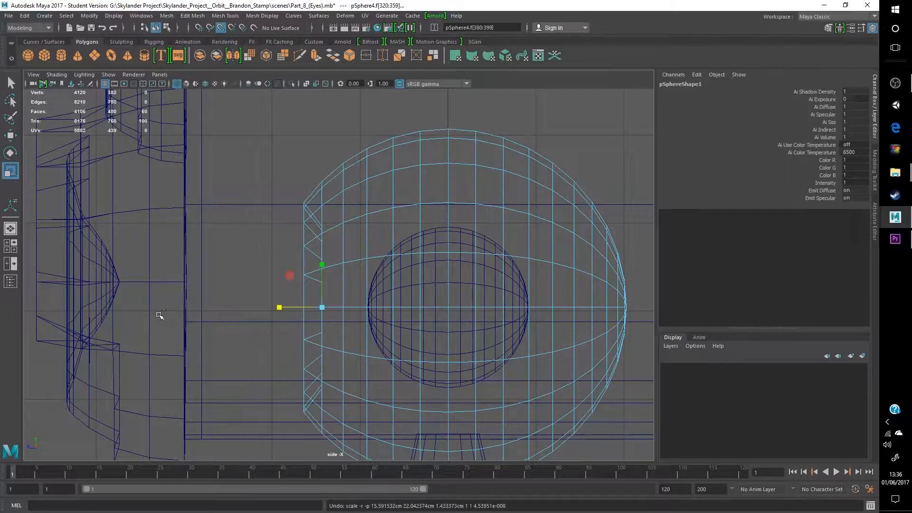
double_click(14, 173)
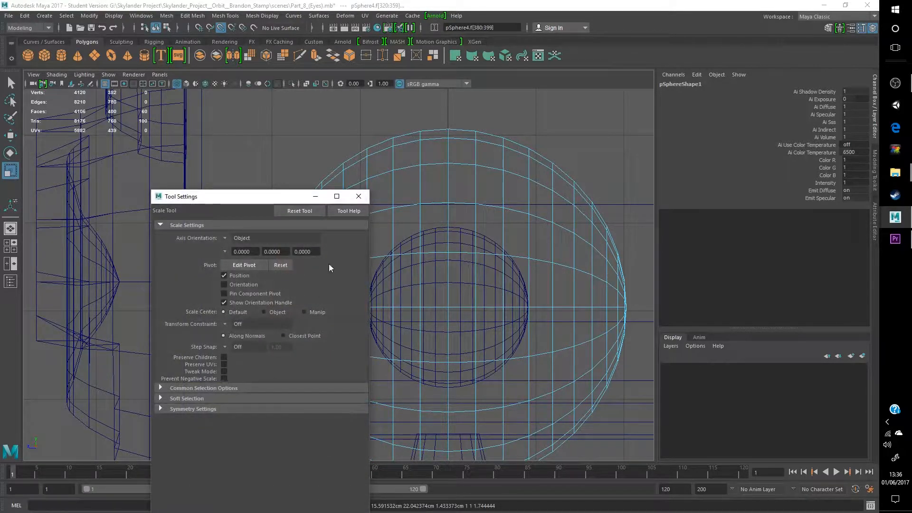
left_click(358, 196)
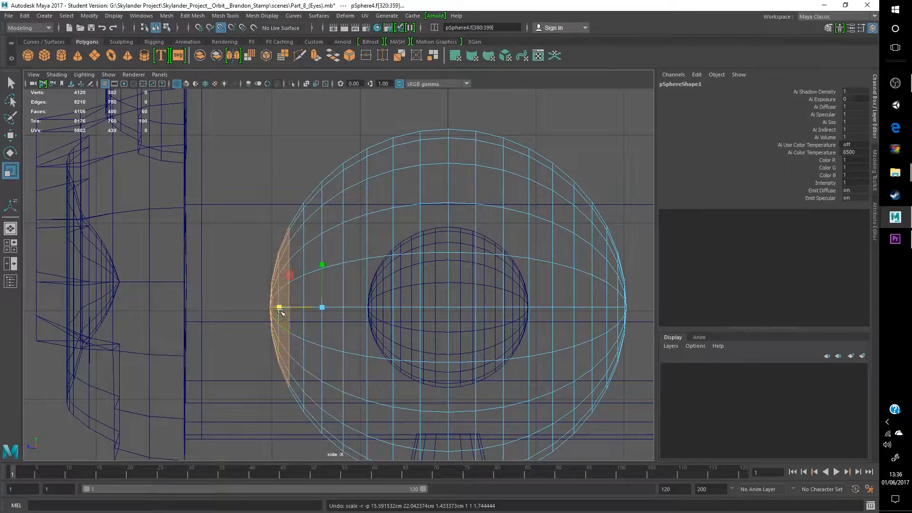
left_click_drag(280, 311, 346, 314)
Step: Check the recess in perspective and delete the smaller inner guide sphere
key("space")
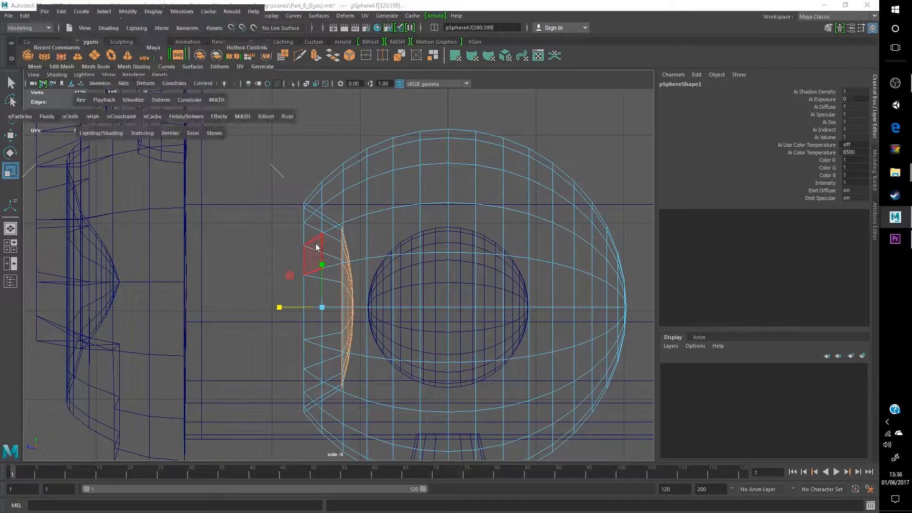
key("space")
left_click_drag(532, 223, 306, 321, "alt")
right_click_drag(306, 321, 337, 328, "alt")
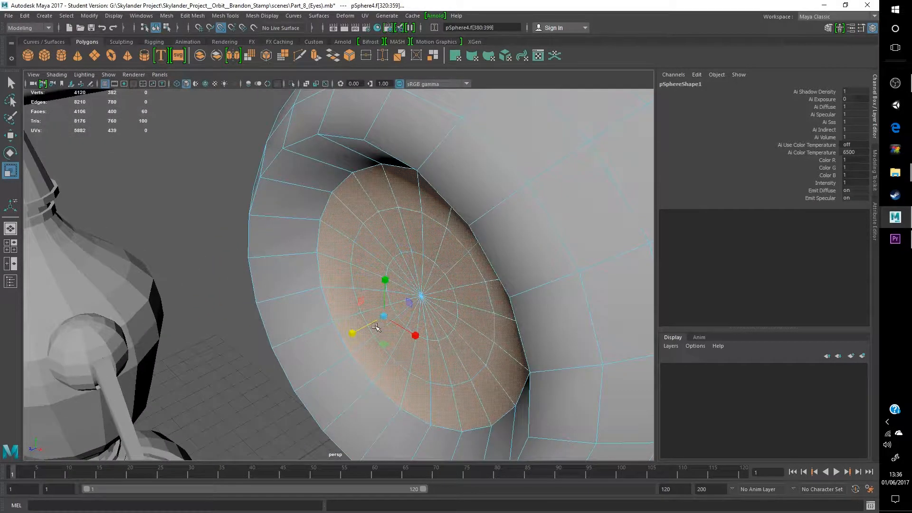
key("space")
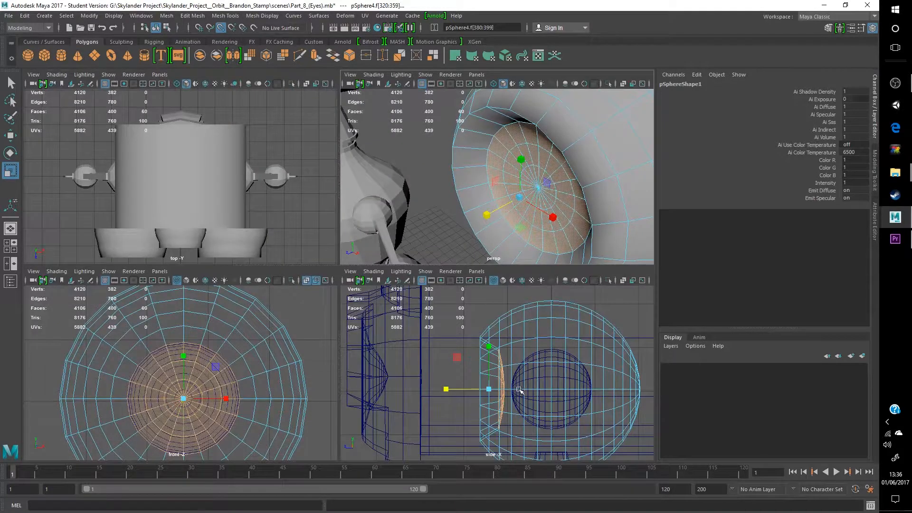
key("space")
right_click_drag(479, 240, 525, 204)
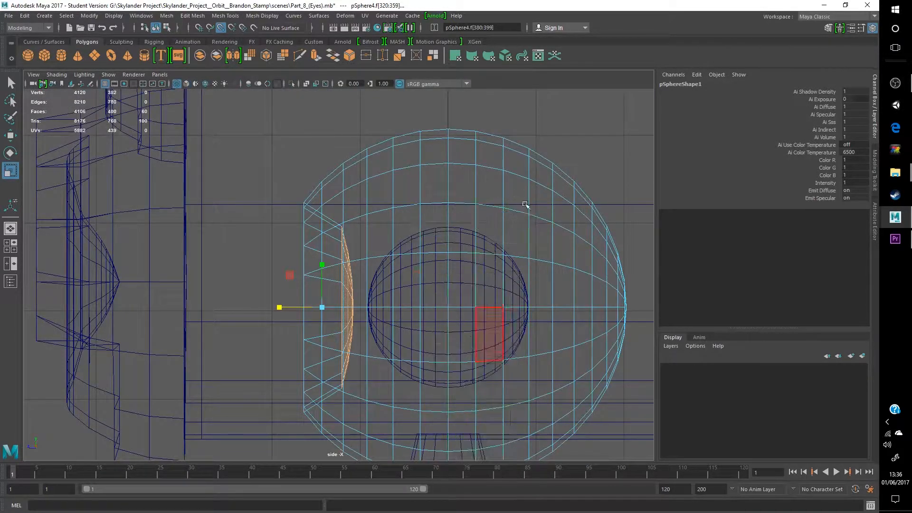
left_click(491, 352)
left_click(514, 338)
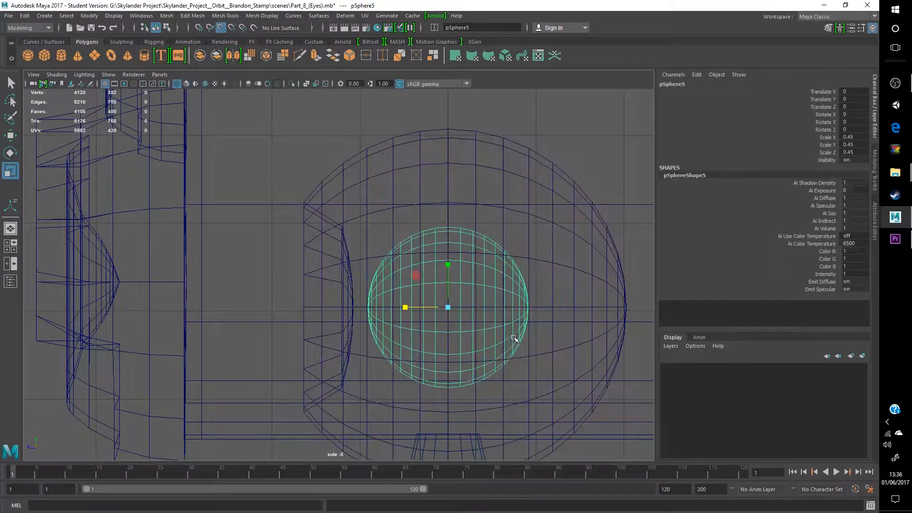
key("Delete")
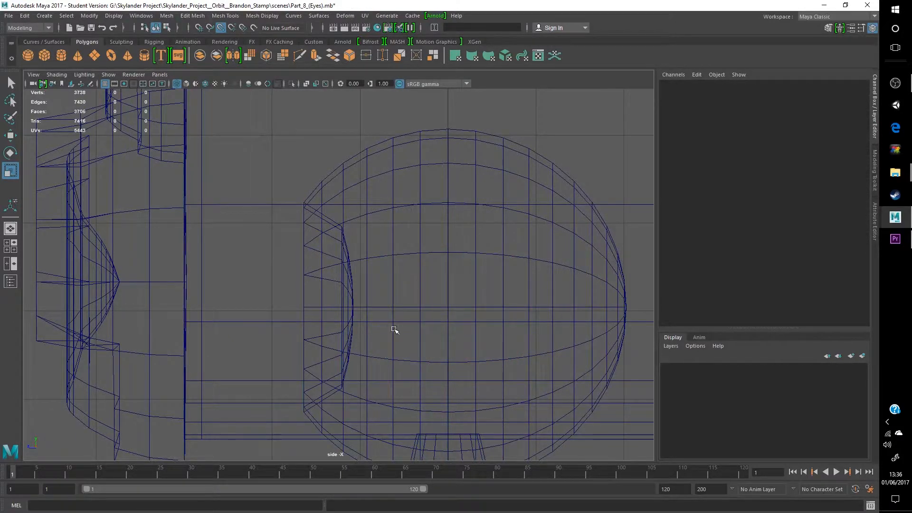
Step: Return to the perspective view and try selecting the recessed faces of the sphere again
key("space")
middle_click_drag(514, 346, 486, 342, "alt")
key("space")
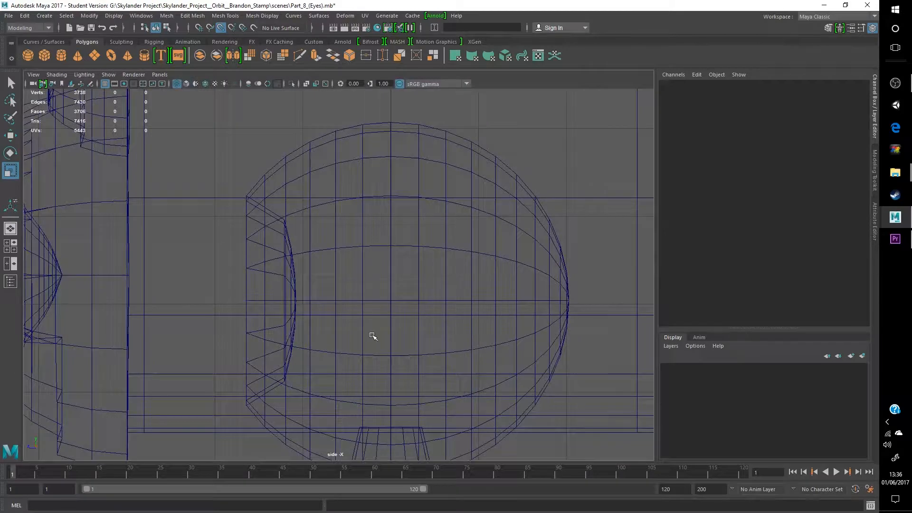
scroll(366, 334, "down", 3)
key("space")
key("space")
right_click_drag(523, 201, 519, 228)
key("f")
middle_click_drag(435, 294, 418, 291, "alt")
scroll(418, 306, "up", 4)
scroll(399, 306, "down", 4)
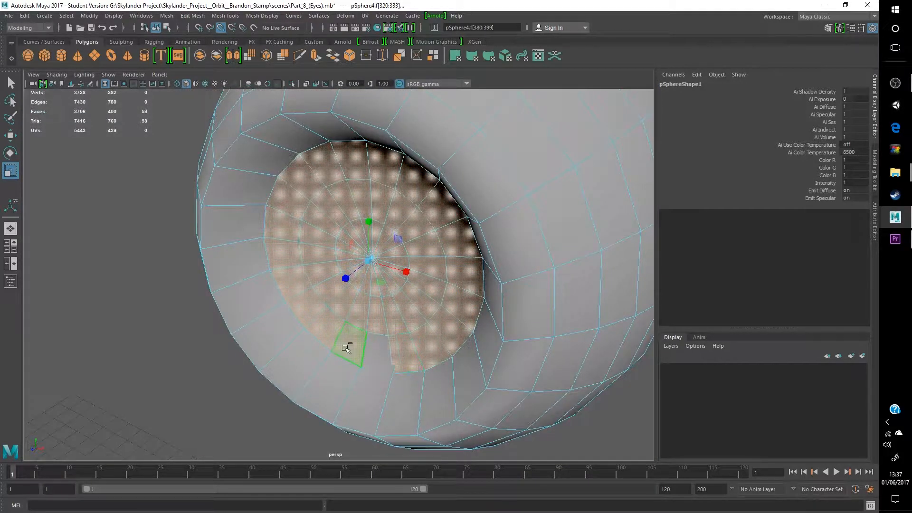
left_click(384, 328)
scroll(383, 332, "up", 5)
scroll(377, 334, "down", 5)
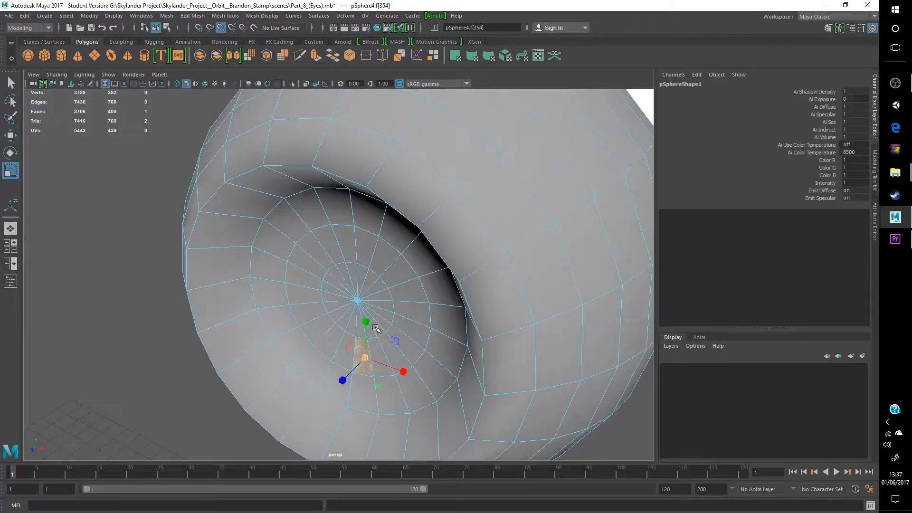
Step: Select the pole vertex at the recess's centre and the vertices along one side of the innermost ring
right_click_drag(373, 230, 326, 223)
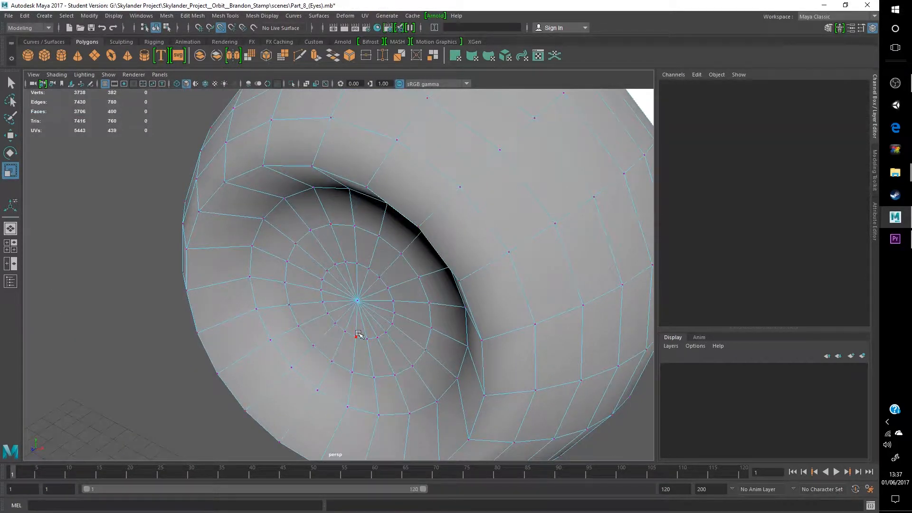
left_click(362, 304)
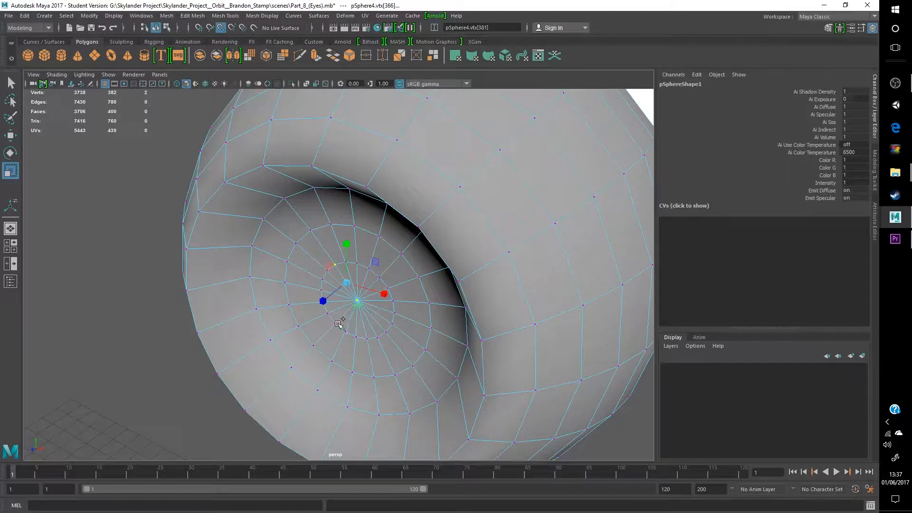
double_click(350, 332, "shift")
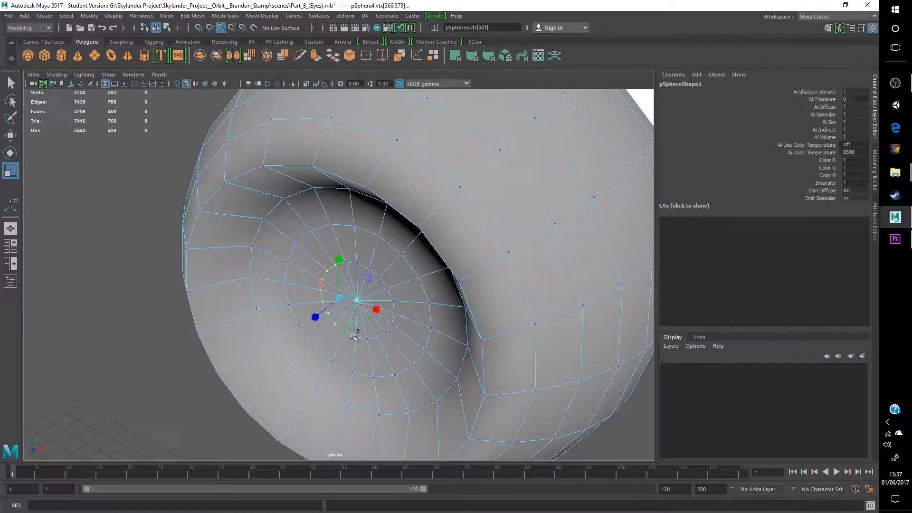
left_click(345, 262, "shift")
Step: Add the remaining innermost ring vertices to the selection, leaving out any vertex of the next ring
scroll(365, 284, "up", 5)
scroll(366, 283, "down", 1)
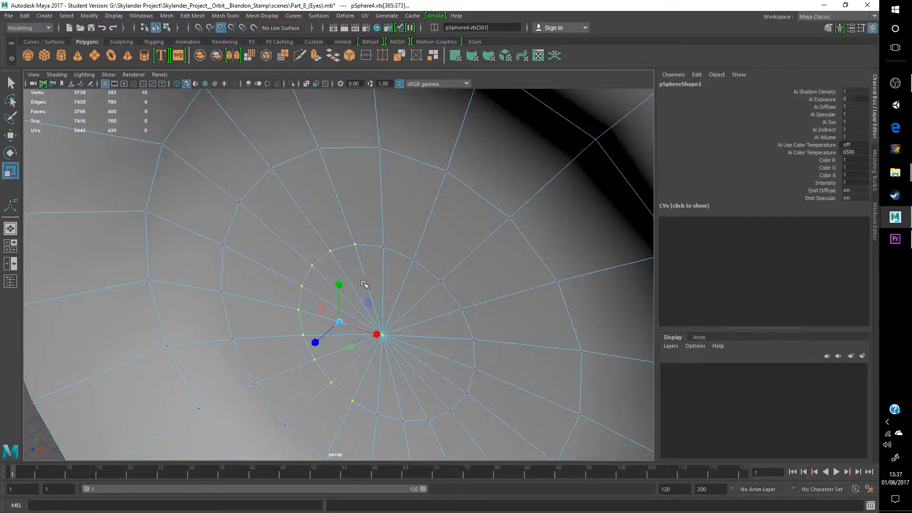
middle_click_drag(365, 283, 361, 282, "alt")
double_click(397, 245, "shift")
double_click(399, 392, "shift")
left_click(363, 404, "shift")
left_click(273, 412, "shift")
scroll(268, 361, "down", 5)
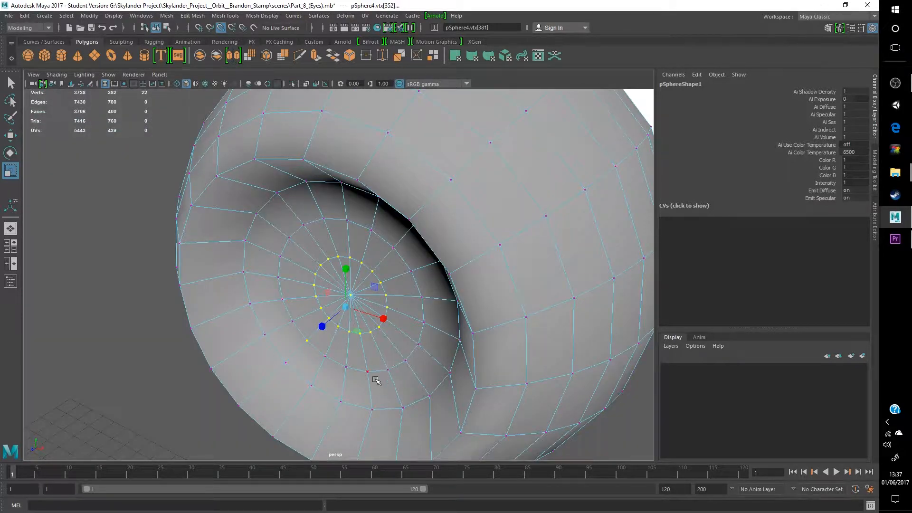
scroll(376, 380, "up", 10)
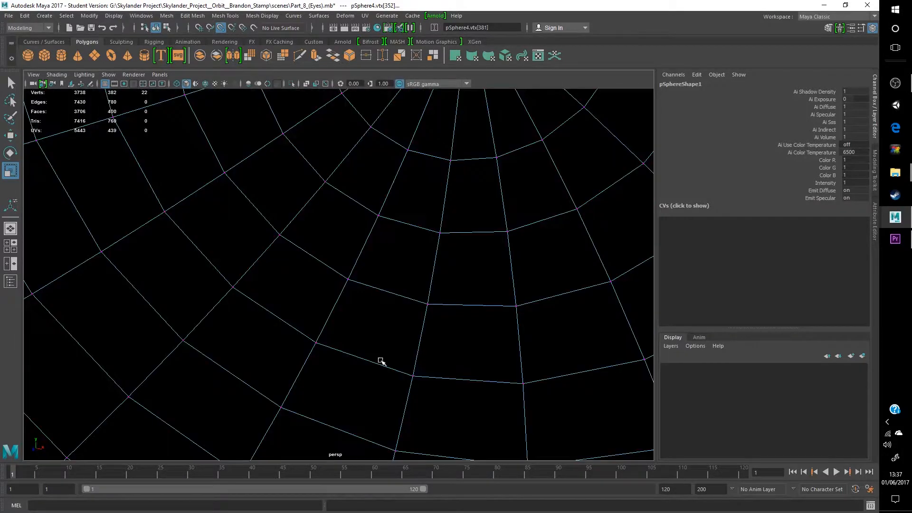
scroll(397, 361, "down", 6)
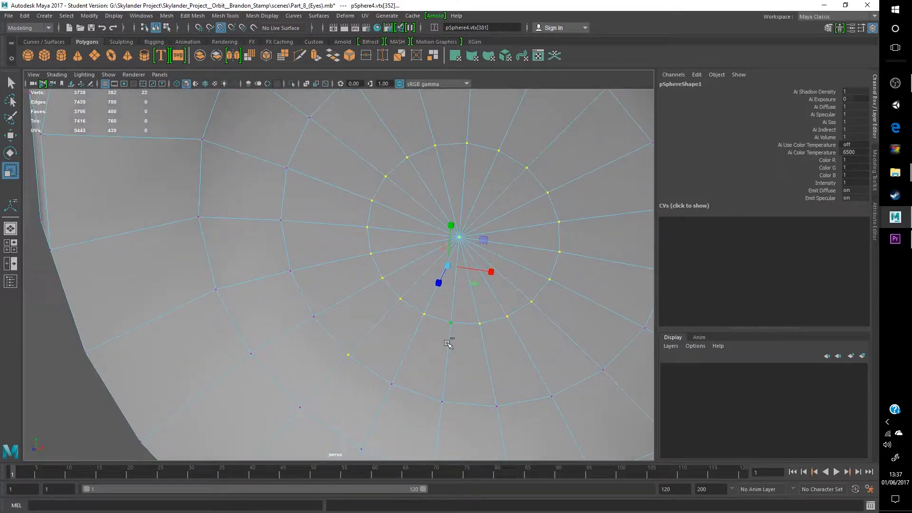
key("ctrl+z")
scroll(449, 346, "down", 3)
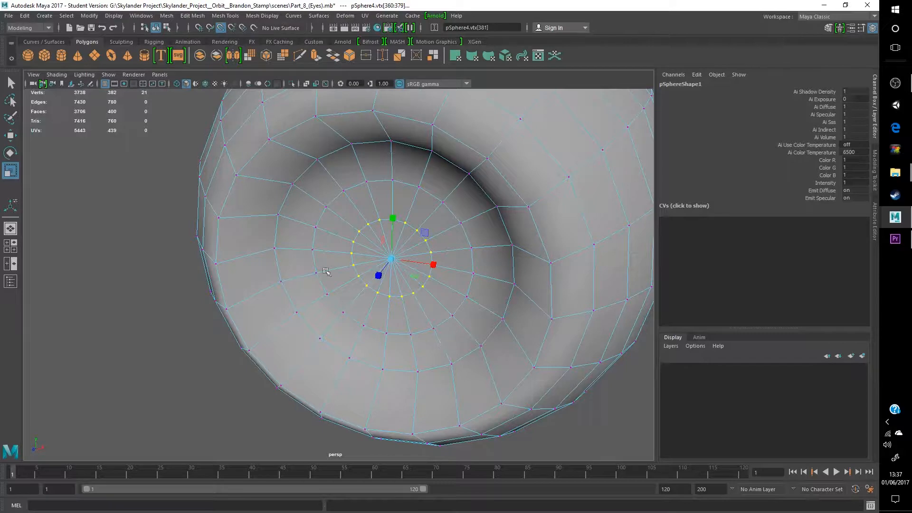
Step: Move the selected pole and innermost ring vertices deeper into the sphere along Z in the side view
left_click(10, 136)
key("space")
key("space")
scroll(468, 366, "up", 5)
left_click_drag(241, 312, 299, 312)
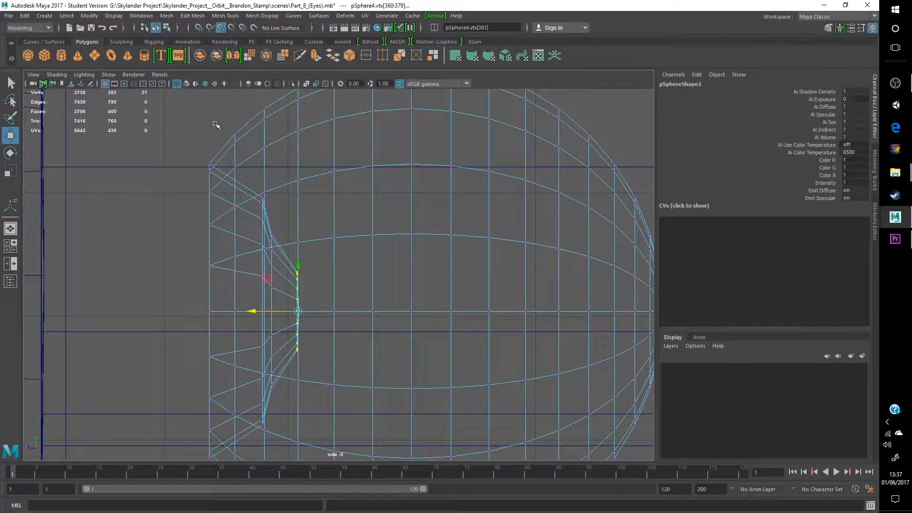
left_click_drag(260, 311, 245, 313)
Step: Select only the pole vertex and move it along Z to slightly deeper than the surrounding ring
key("space")
scroll(528, 257, "up", 2)
scroll(538, 226, "down", 2)
middle_click_drag(518, 195, 480, 228, "alt")
key("space")
scroll(348, 334, "up", 10)
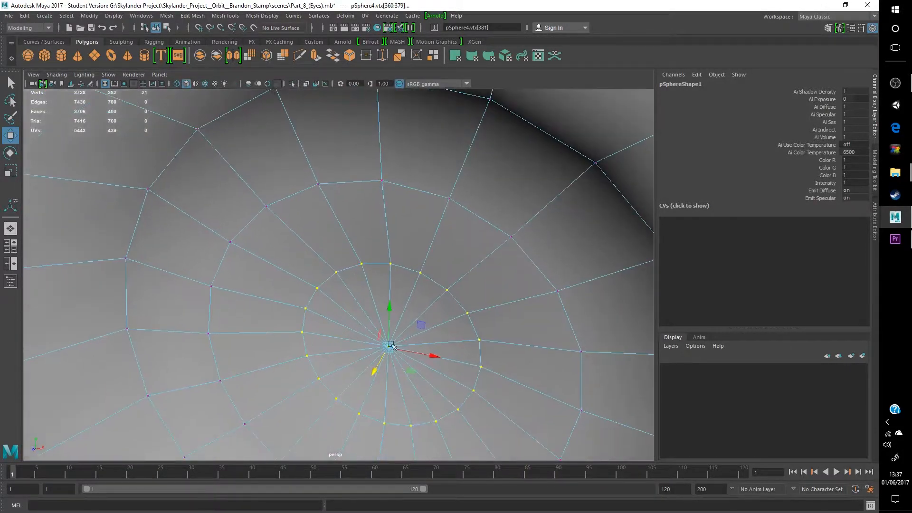
right_click_drag(402, 229, 356, 230)
left_click(387, 350)
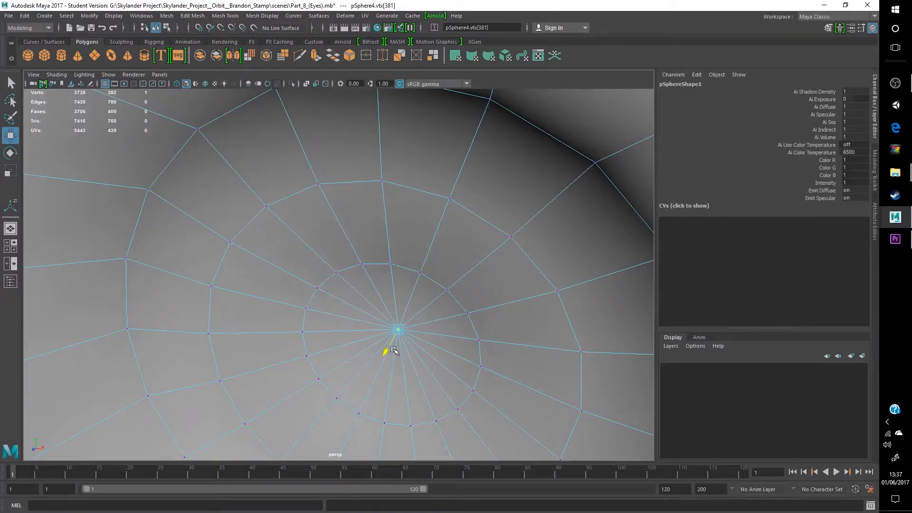
key("space")
key("space")
key("space")
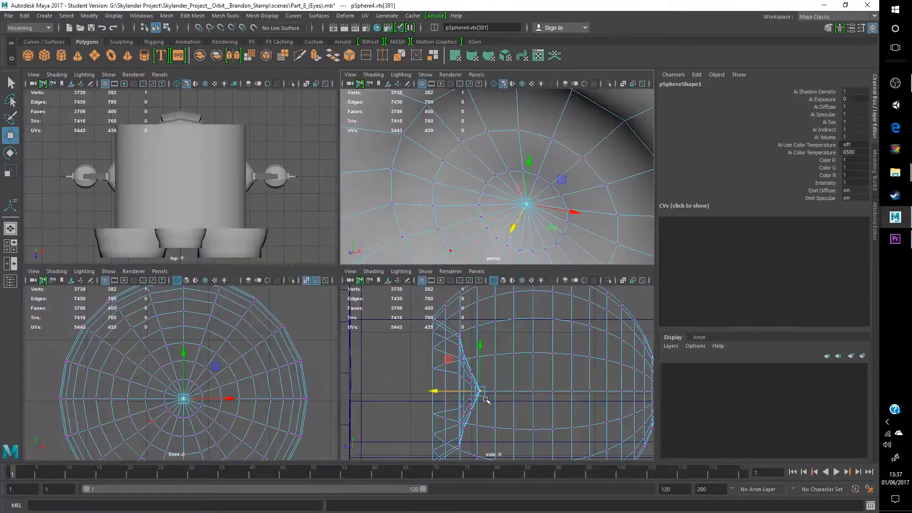
key("space")
left_click_drag(271, 313, 267, 319)
Step: Return the sphere to object mode and examine its recessed front in the perspective view, selected and unselected
key("space")
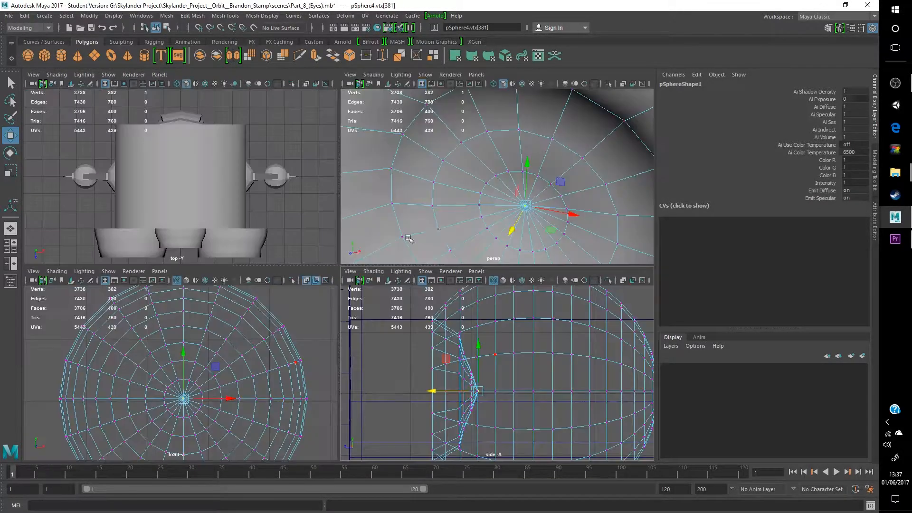
key("space")
right_click_drag(463, 223, 505, 191)
scroll(517, 246, "down", 10)
left_click(438, 234)
left_click_drag(438, 235, 418, 314, "alt")
left_click_drag(378, 345, 357, 281, "alt")
left_click_drag(315, 235, 327, 238, "alt")
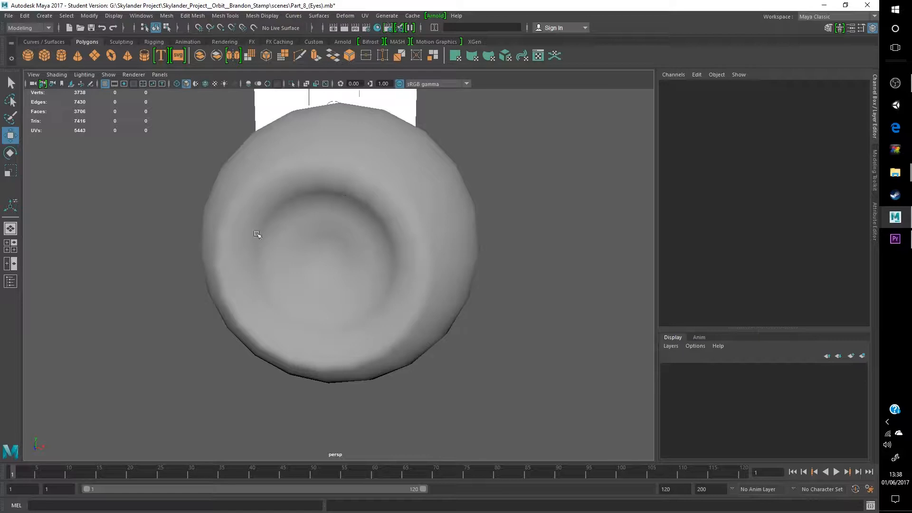
left_click(326, 260)
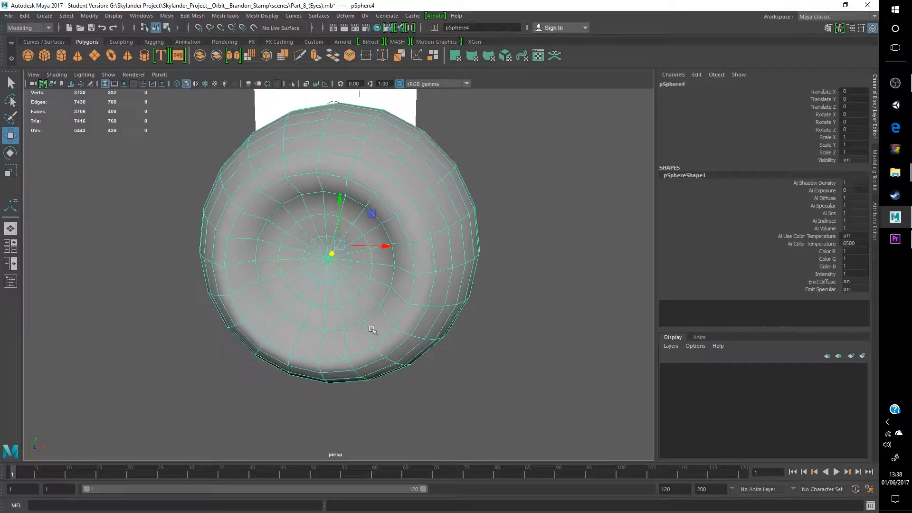
left_click(417, 373)
scroll(332, 292, "up", 3)
scroll(333, 292, "down", 2)
left_click(353, 277)
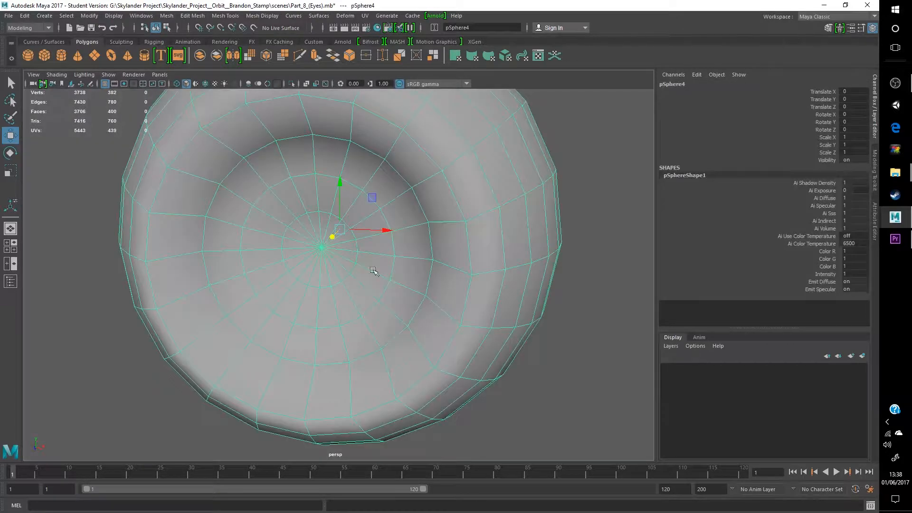
Step: Switch the sphere to edge mode and try to select the recess's rim edge loop together with its inner ring loops
right_click_drag(390, 229, 385, 208)
double_click(449, 201)
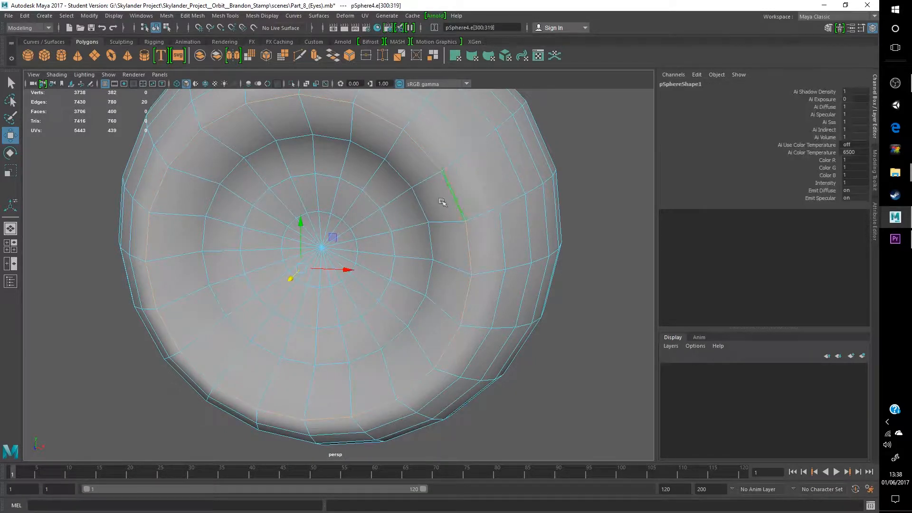
double_click(306, 324, "shift")
scroll(241, 255, "up", 8)
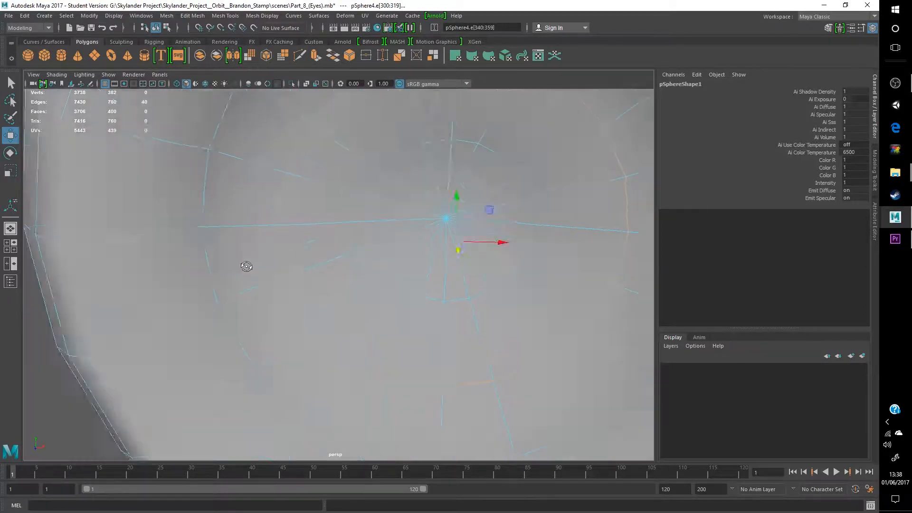
left_click(498, 252)
double_click(506, 184, "shift")
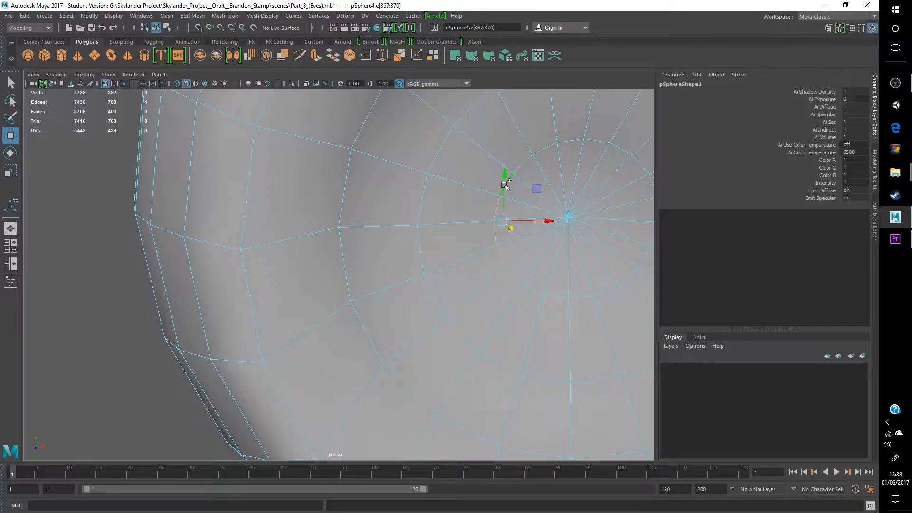
double_click(531, 285, "shift")
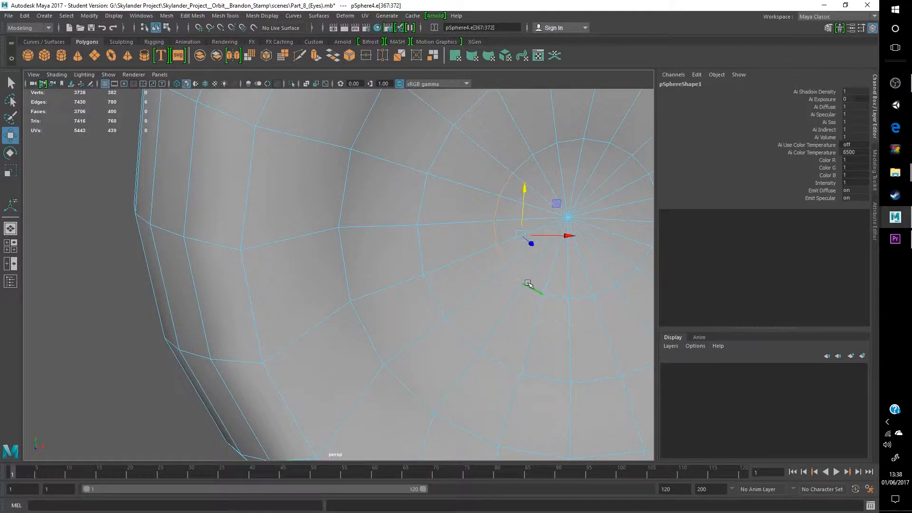
Step: Select the complete innermost edge loop around the pole and add the recess's outer edge loop to the selection
scroll(529, 284, "down", 5)
scroll(451, 266, "up", 8)
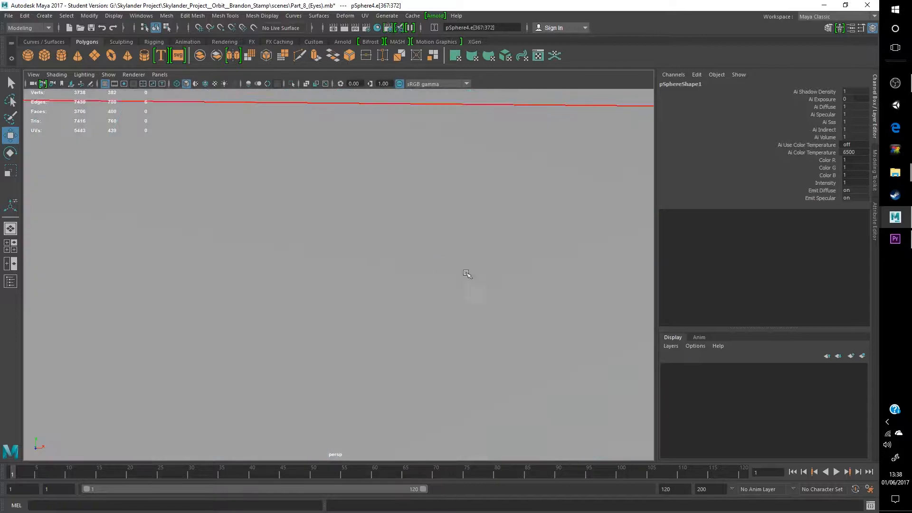
scroll(465, 281, "down", 6)
scroll(442, 294, "up", 4)
left_click(426, 305, "shift")
double_click(431, 285, "shift")
scroll(342, 287, "down", 6)
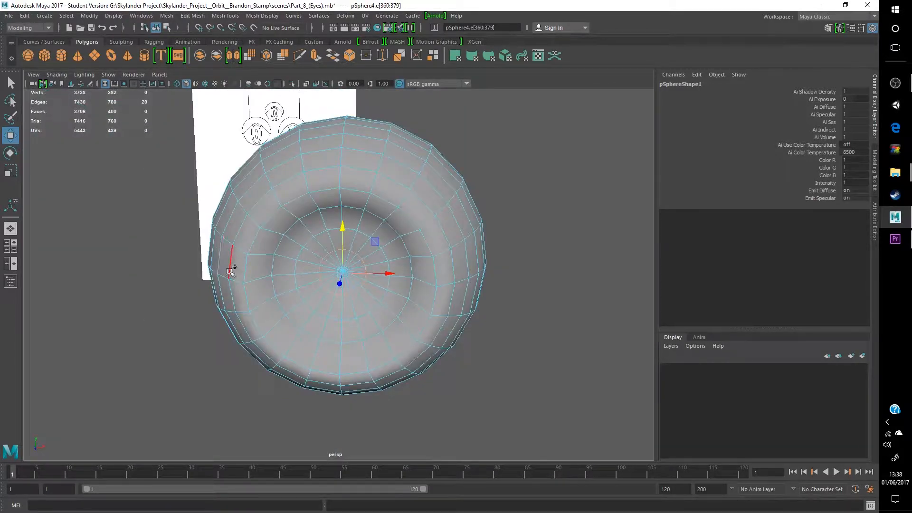
double_click(246, 272, "shift")
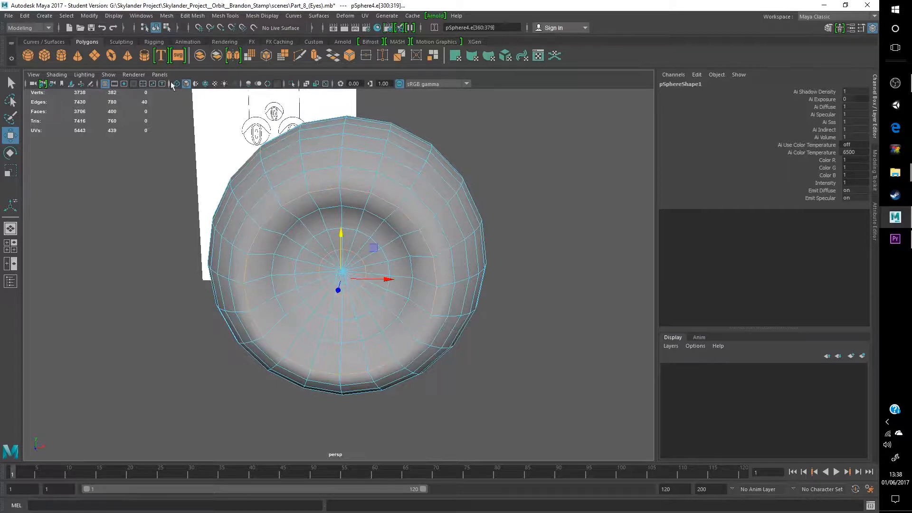
Step: Bevel the two selected edge loops with a fraction of 0.5 and 4 segments
left_click(193, 15)
left_click(202, 46)
scroll(362, 273, "up", 3)
mouse_move(380, 334)
left_mouse_down("alt")
mouse_move(391, 336)
mouse_move(378, 328)
left_mouse_up("alt")
left_click_drag(289, 372, 304, 370)
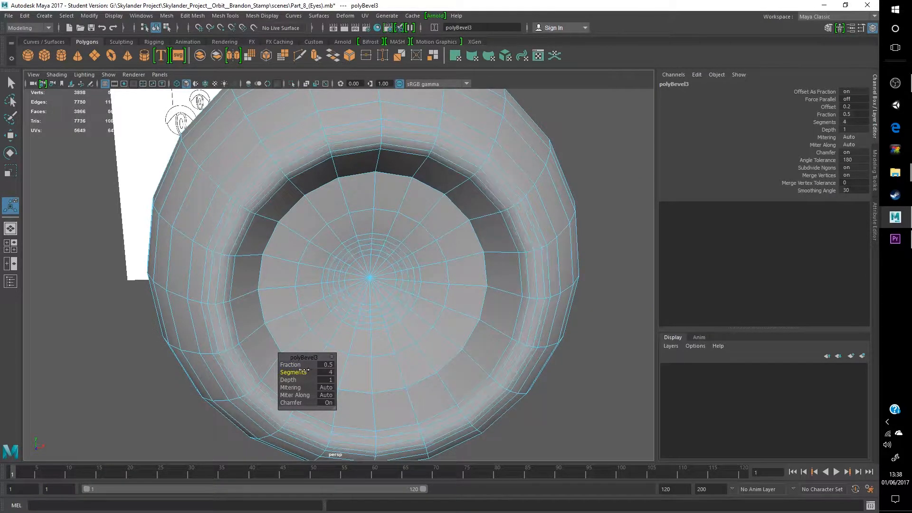
Step: Return the sphere to object mode and examine the bevelled recess, selected and unselected
mouse_move(422, 295)
left_mouse_down("alt")
mouse_move(407, 299)
mouse_move(422, 286)
left_mouse_up("alt")
scroll(267, 285, "up", 3)
scroll(271, 286, "down", 3)
right_click_drag(293, 230, 349, 214)
scroll(375, 247, "down", 5)
left_click(449, 247)
scroll(329, 276, "up", 2)
mouse_move(328, 279)
left_mouse_down("alt")
mouse_move(320, 283)
mouse_move(316, 273)
left_mouse_up("alt")
middle_click_drag(315, 273, 337, 329, "alt")
scroll(188, 268, "up", 2)
middle_click_drag(192, 273, 260, 316, "alt")
left_click(268, 294)
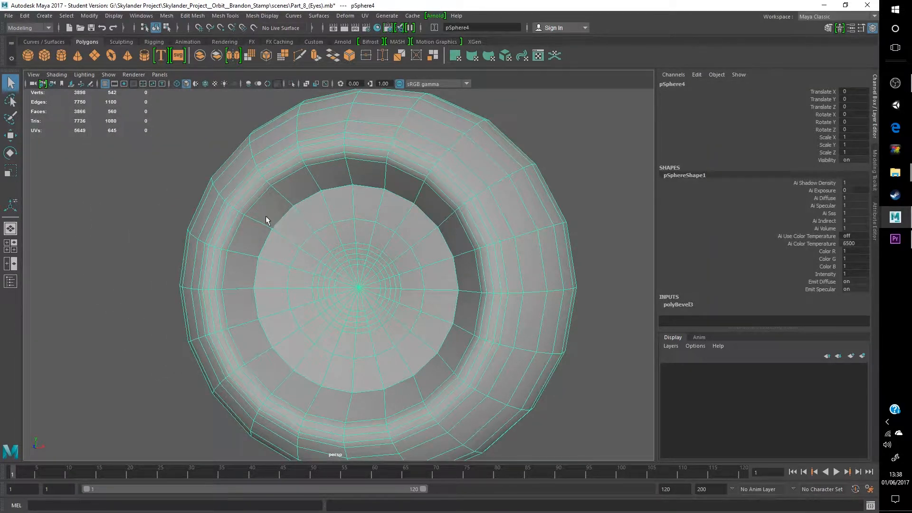
left_click(138, 238)
left_click(279, 246)
Step: Select the edge loop around the recess's flat floor and move it along Z in the side view to smooth the curvature
right_click_drag(279, 247, 278, 206)
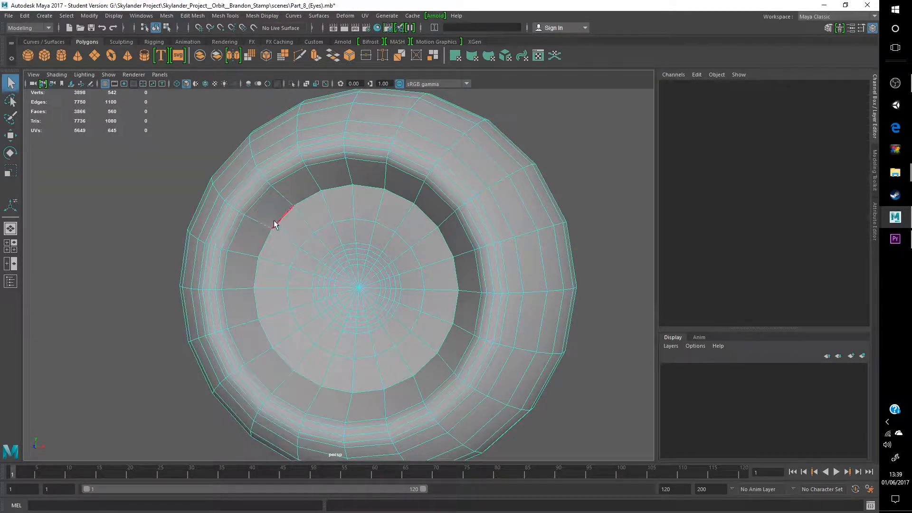
double_click(276, 221)
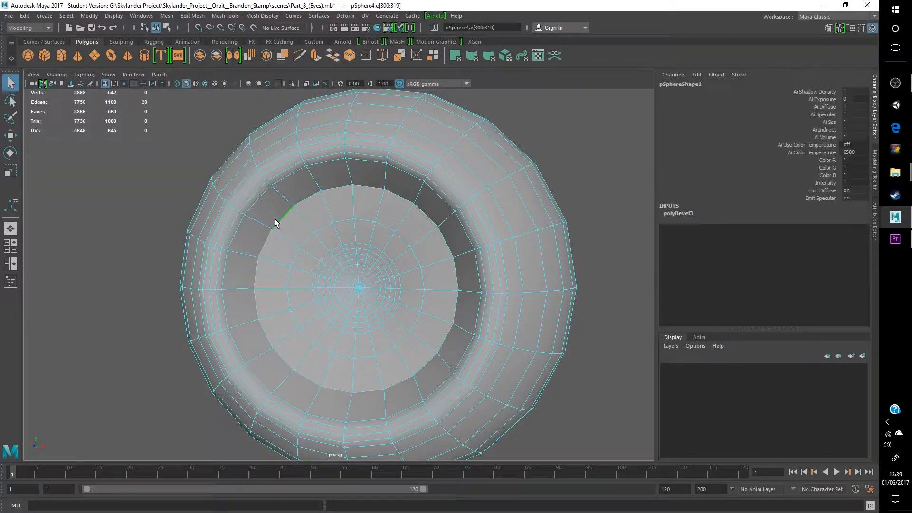
left_click(10, 137)
key("space")
left_click_drag(442, 371, 402, 395, "alt")
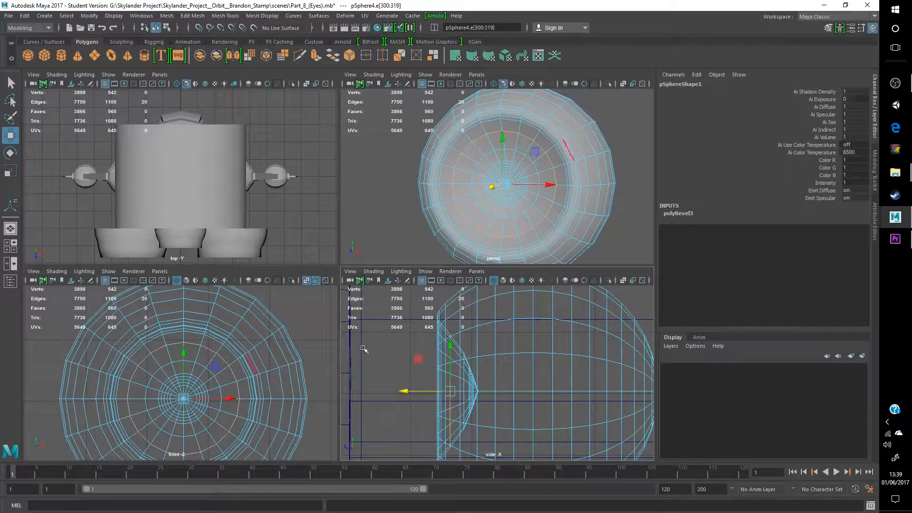
key("space")
key("space")
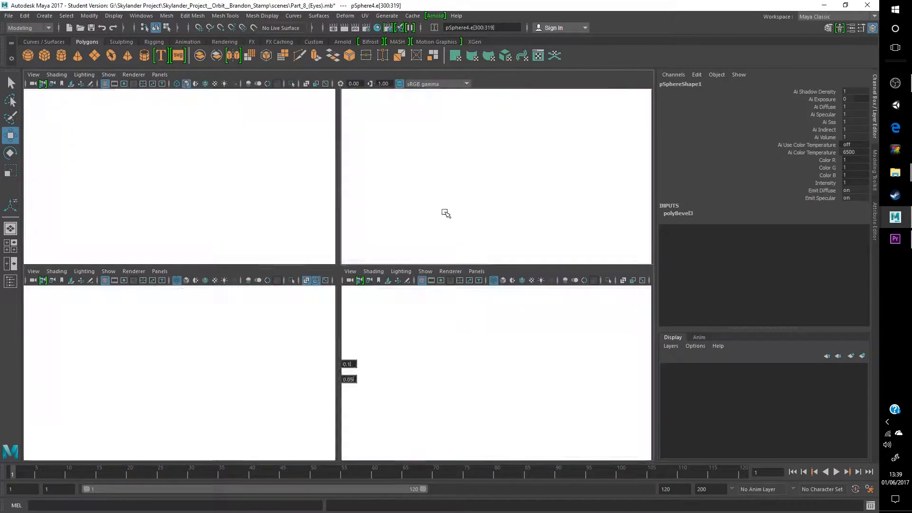
key("space")
Step: Return the sphere to object mode, deselect it and examine the recess from the front and at an angle
right_click_drag(355, 231, 412, 191)
left_click(567, 110)
left_click_drag(295, 300, 257, 285, "alt")
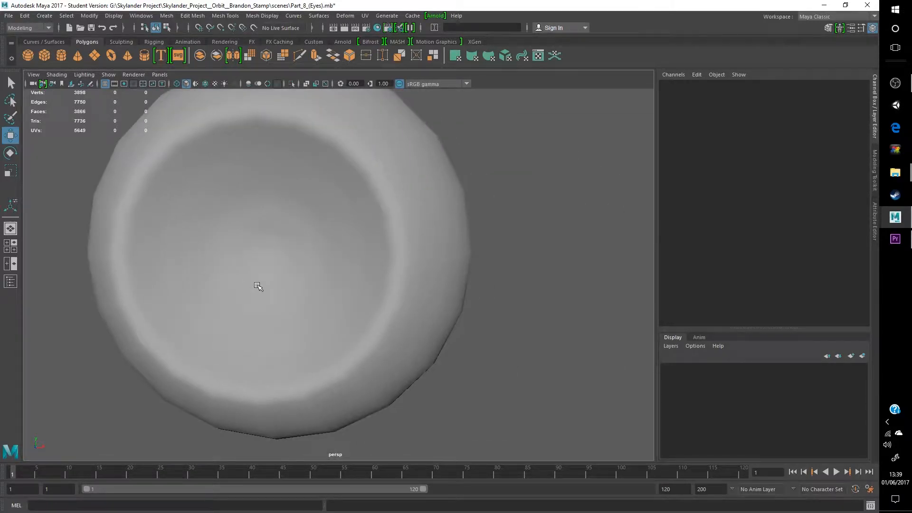
left_click_drag(257, 285, 257, 381, "alt")
scroll(369, 189, "down", 8)
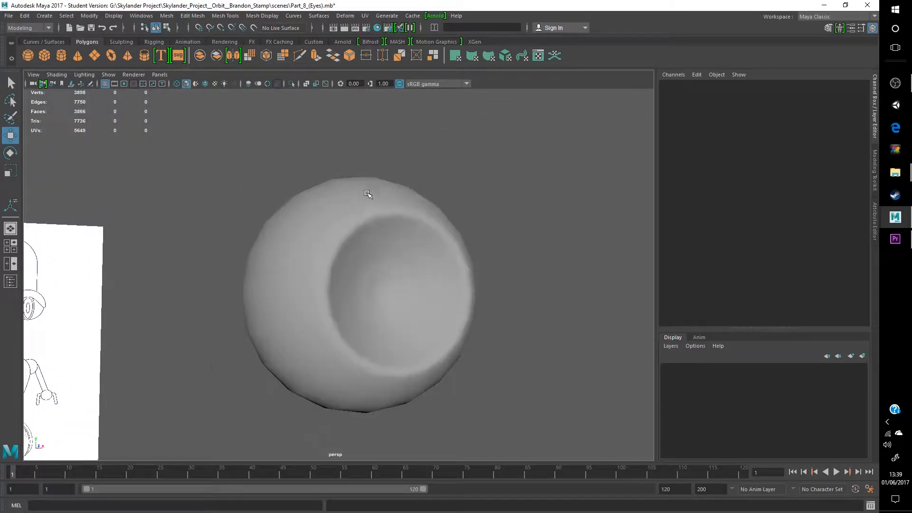
Step: Examine the sphere beside the robot's head and eye socket from the front and side
middle_click_drag(364, 225, 517, 285, "alt")
middle_click_drag(319, 304, 303, 272, "alt")
middle_click_drag(423, 301, 331, 261, "alt")
scroll(457, 293, "up", 3)
left_click_drag(457, 294, 409, 285, "alt")
middle_click_drag(228, 278, 423, 288, "alt")
left_click_drag(422, 288, 323, 282, "alt")
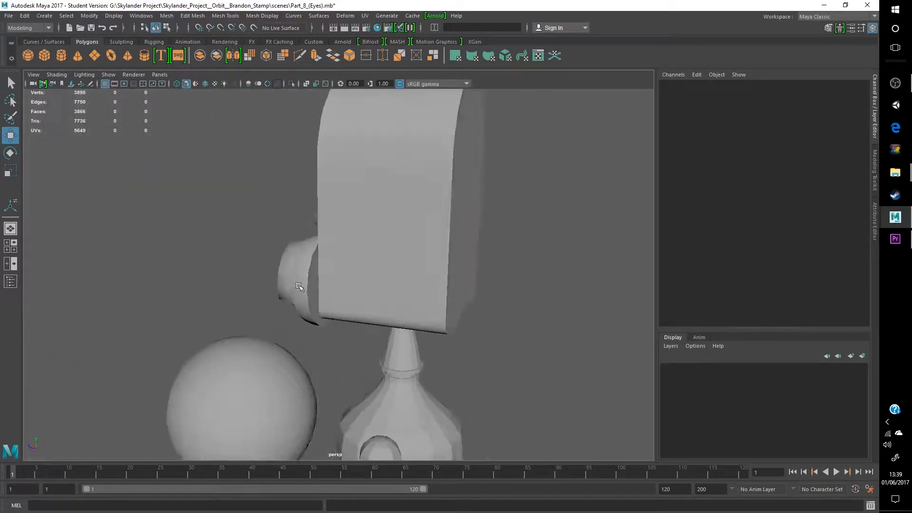
scroll(320, 279, "up", 4)
left_click_drag(270, 213, 332, 172, "alt")
Step: Delete the faces of the sphere's back half plus the next two rows of faces in the side view
left_click(337, 343)
key("space")
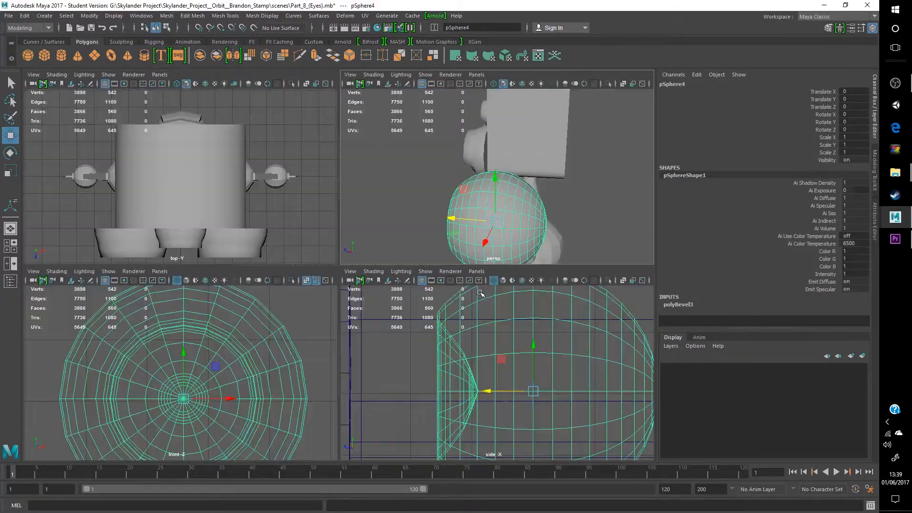
key("space")
scroll(474, 352, "down", 2)
right_click_drag(383, 230, 379, 260)
left_click_drag(477, 431, 352, 173)
key("Delete")
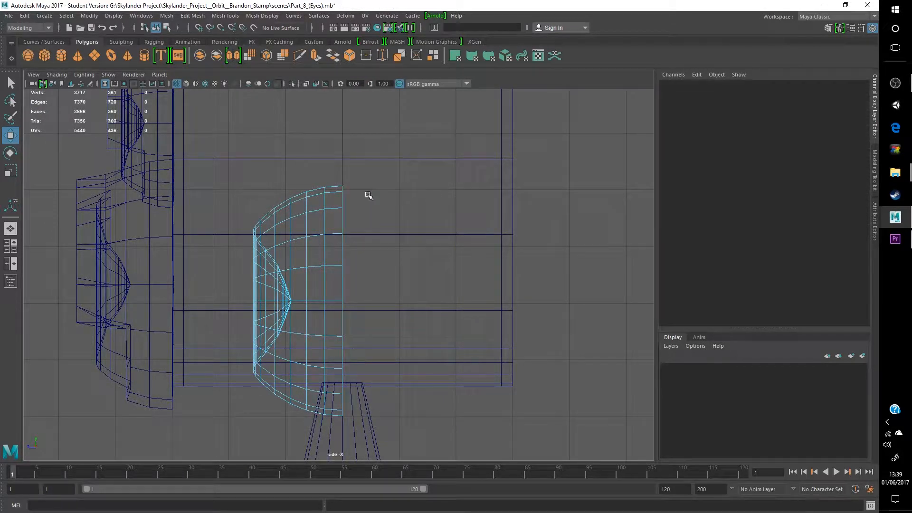
left_click_drag(378, 430, 319, 183)
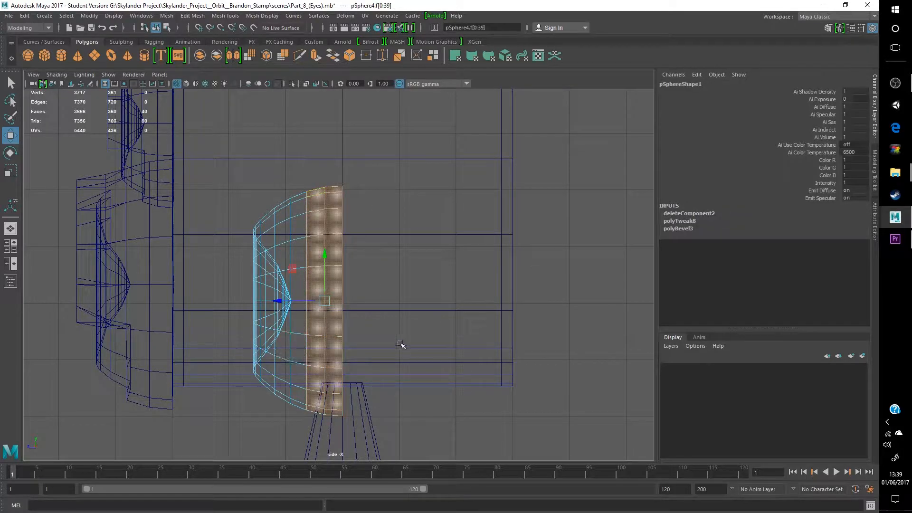
key("Delete")
Step: Extrude the shell's open back edge loop, trying a thickness of 0.4 and undoing that thickness
key("space")
key("space")
left_click_drag(504, 247, 279, 327, "alt")
right_click_drag(183, 229, 177, 200)
double_click(208, 257)
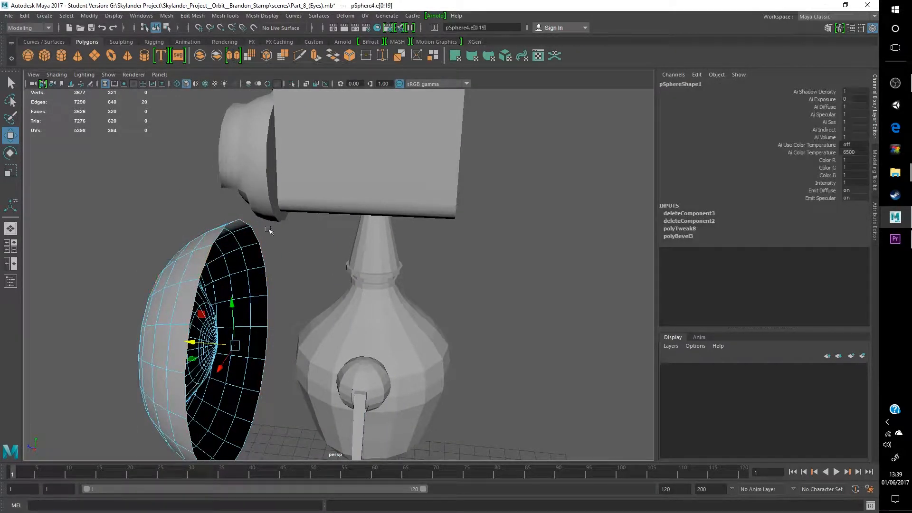
left_click(319, 56)
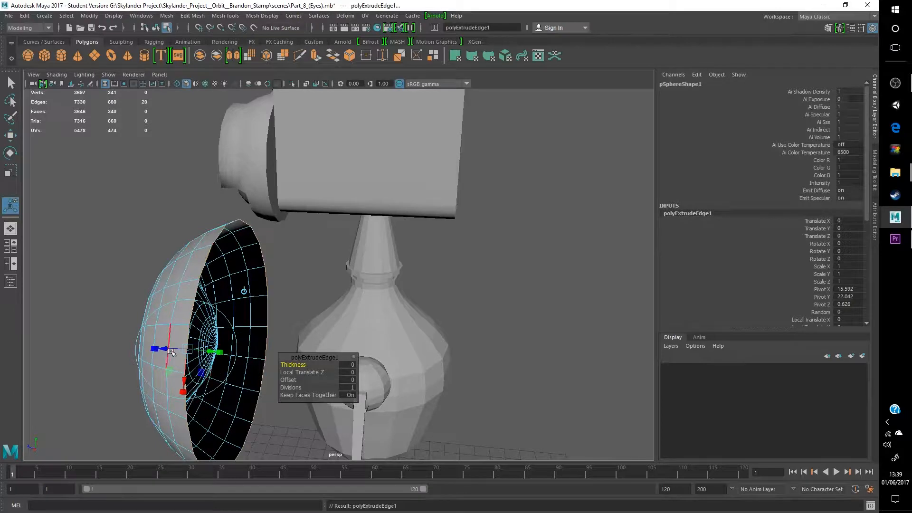
left_click_drag(278, 361, 306, 366)
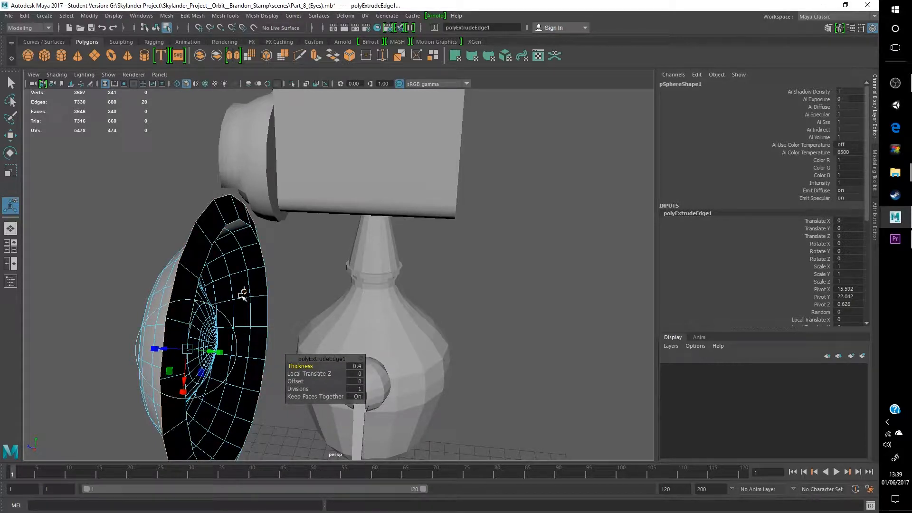
key("ctrl+z")
Step: Move the extruded edge loop straight back to a Translate Z of about -0.477
left_click_drag(205, 343, 232, 344)
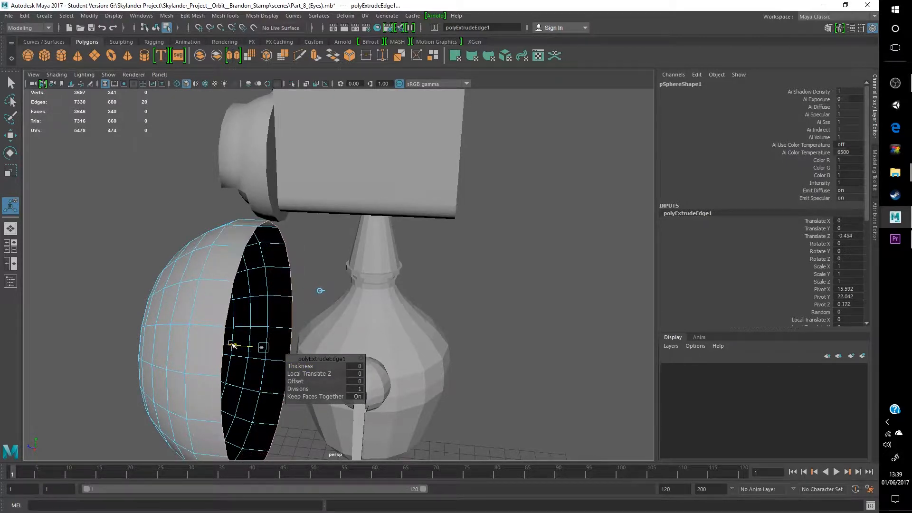
left_click_drag(156, 305, 173, 303, "alt")
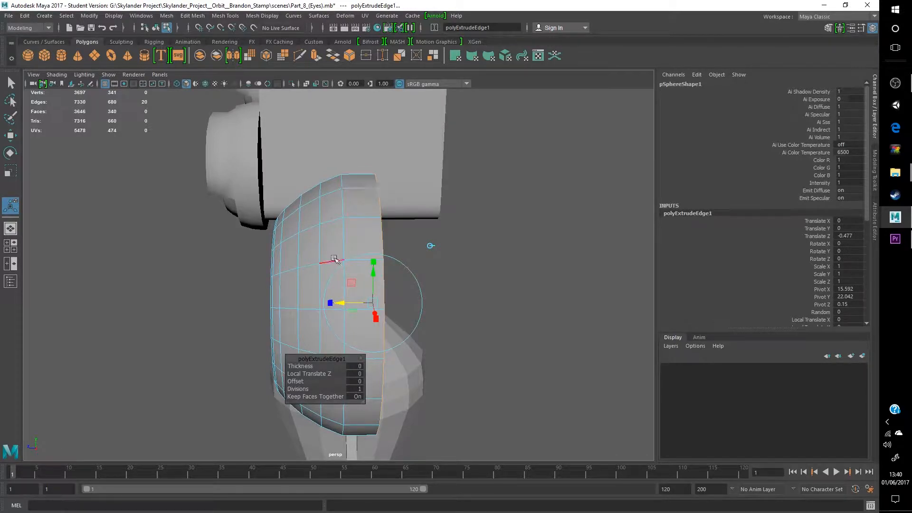
left_click_drag(367, 211, 304, 247, "alt")
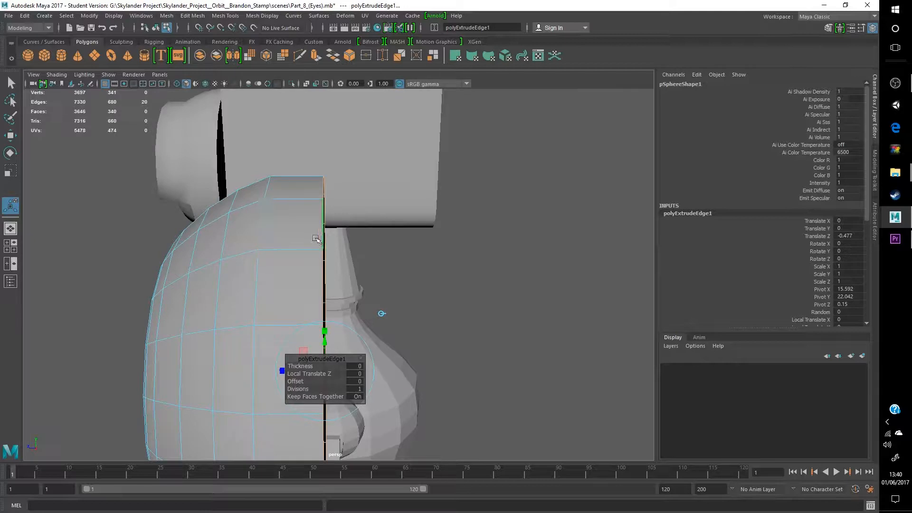
left_click_drag(241, 328, 242, 277, "alt")
Step: Extrude the new back edge loop inward with a thickness of -0.9 and an offset of 0.3
left_click(295, 280)
left_click_drag(298, 282, 278, 241, "alt")
double_click(275, 239)
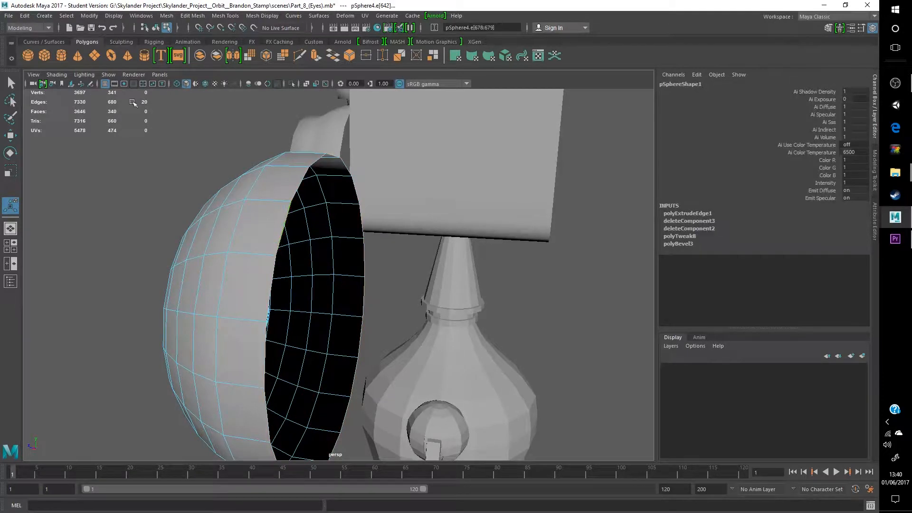
left_click(317, 56)
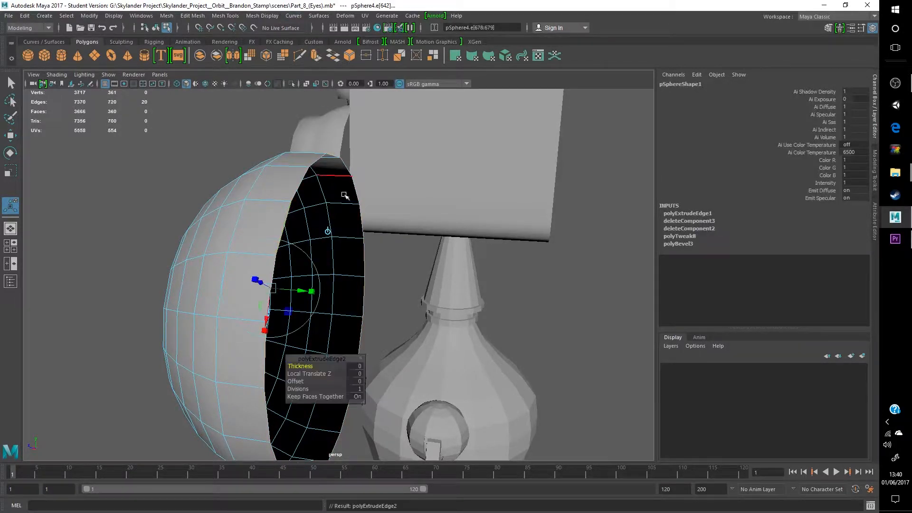
left_click_drag(296, 382, 402, 258)
right_click_drag(341, 266, 345, 199)
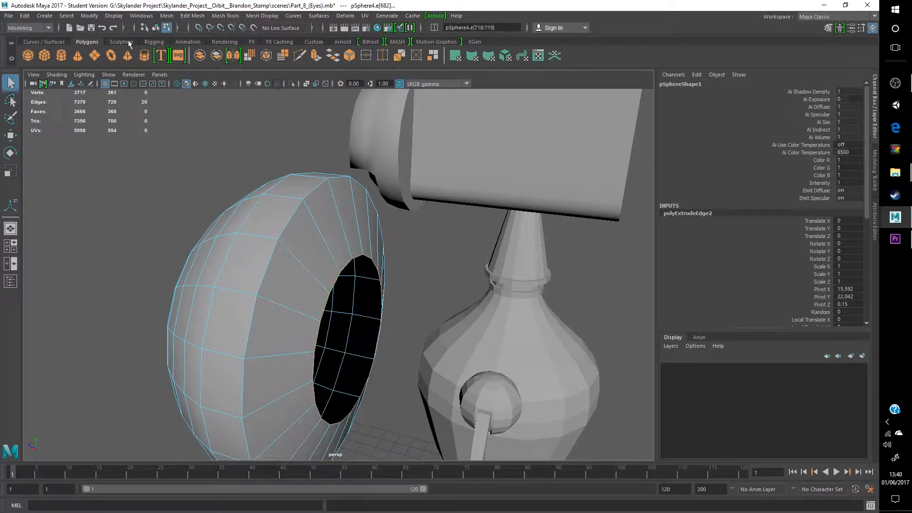
Step: Try to close the eyeball's back opening with Fill Hole and undo it
left_click(142, 16)
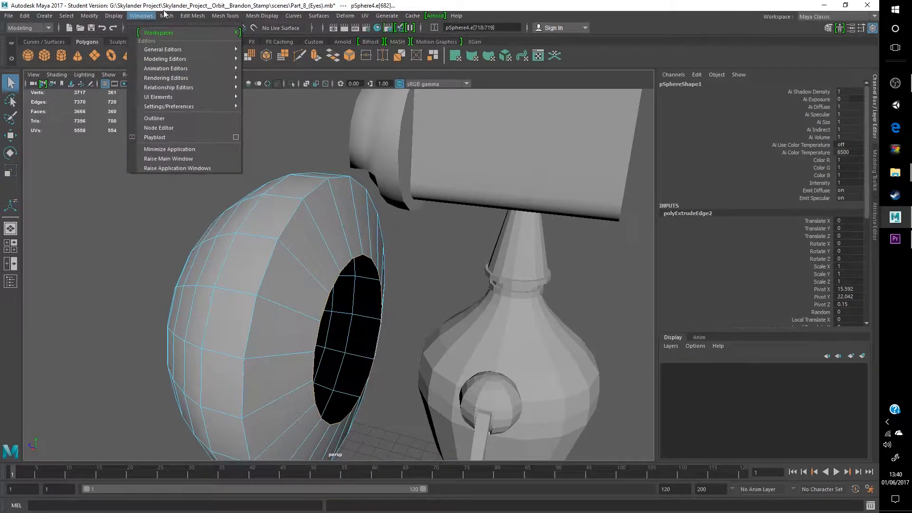
mouse_move(165, 16)
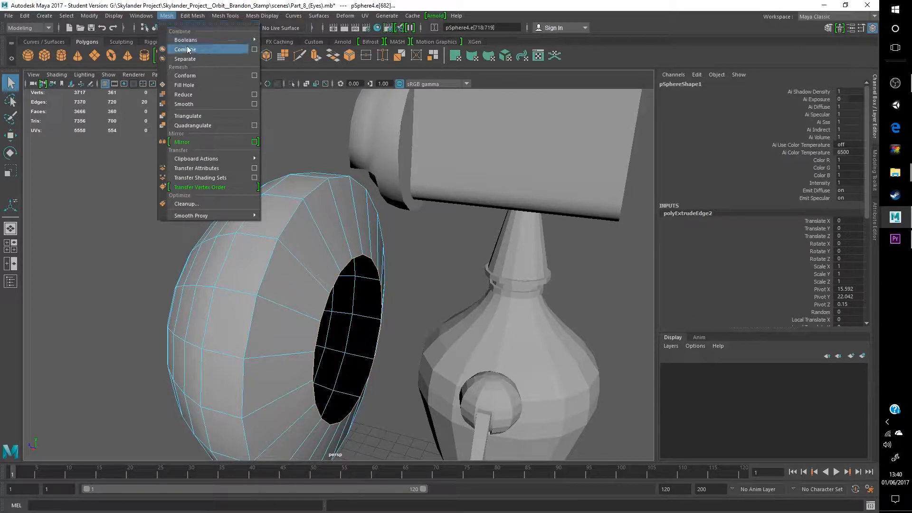
left_click(184, 84)
mouse_move(232, 148)
left_mouse_down("alt")
mouse_move(218, 150)
mouse_move(222, 157)
left_mouse_up("alt")
key("ctrl+z")
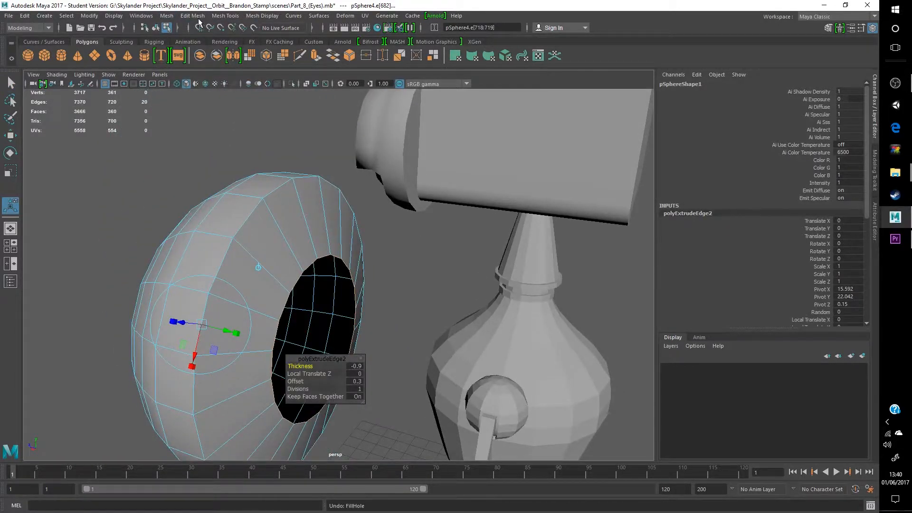
Step: Close the back opening by merging its border edge loop to the center
left_click(193, 15)
left_click(231, 117)
left_click_drag(306, 233, 378, 271, "alt")
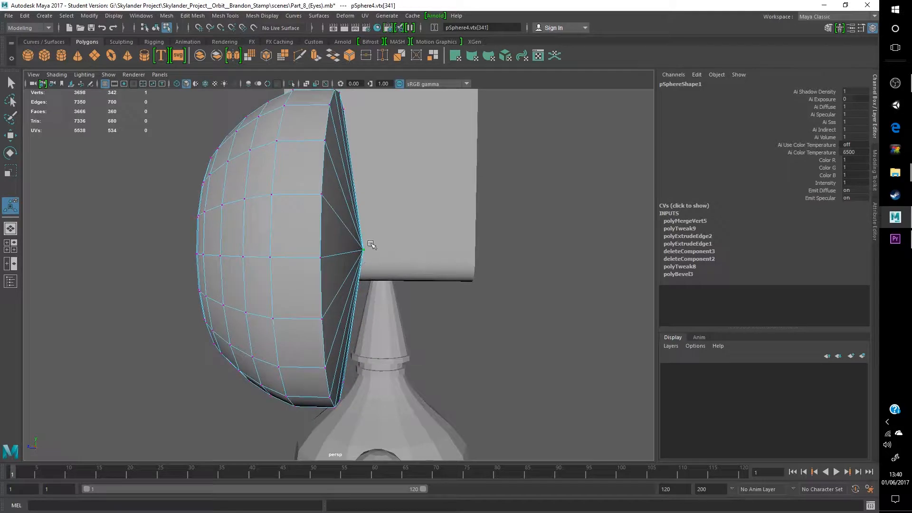
Step: Move the center vertex of the eyeball's back cap forward, level with the rim, so that the back is flat
left_click(10, 136)
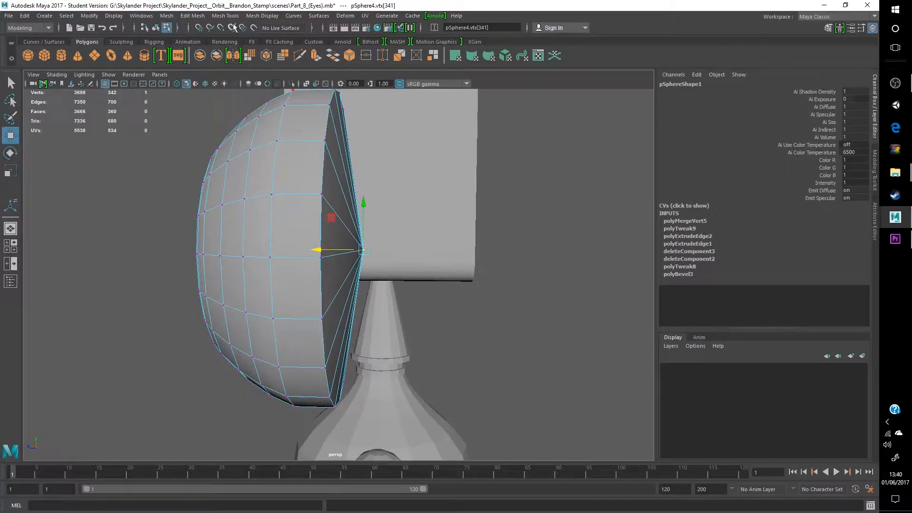
left_click(192, 16)
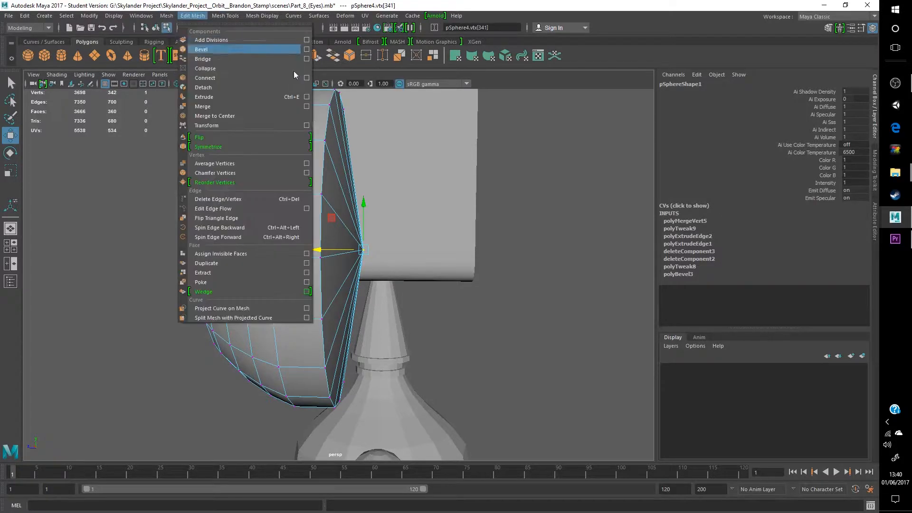
left_click(292, 91)
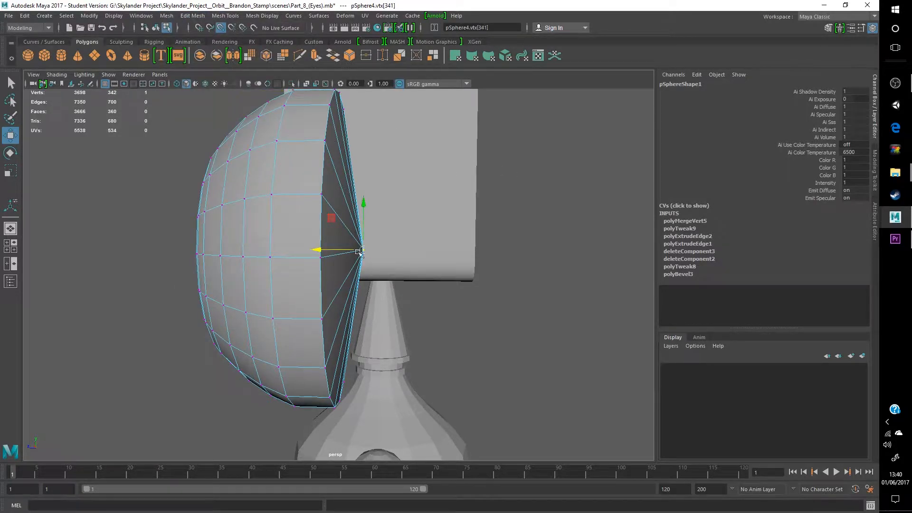
mouse_move(346, 258)
left_mouse_down()
mouse_move(121, 257)
mouse_move(357, 253)
left_mouse_up()
left_click_drag(470, 292, 456, 232, "alt")
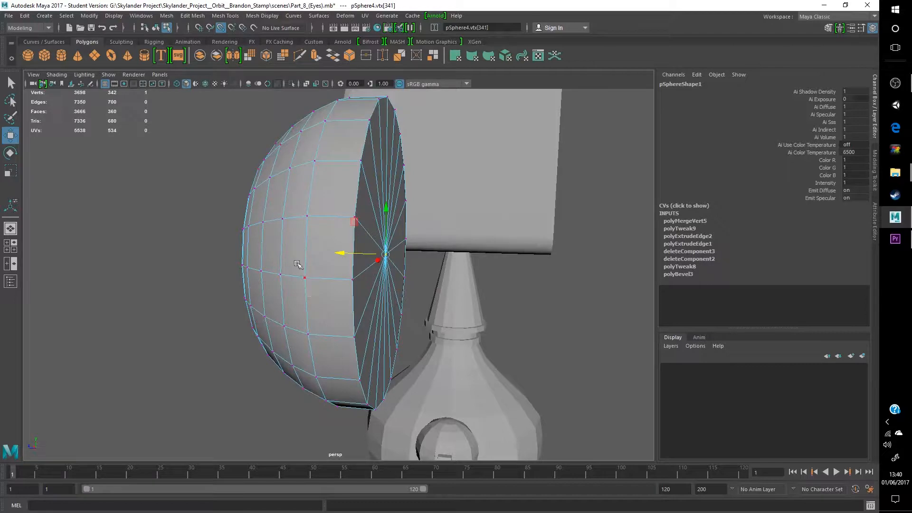
Step: Return to object mode and compare the separate eyeball with the finished eyes on the robot's head
right_click_drag(360, 259, 403, 216)
left_click(478, 270)
left_click_drag(479, 271, 311, 346, "alt")
left_click(115, 287)
left_click_drag(116, 286, 448, 226, "alt")
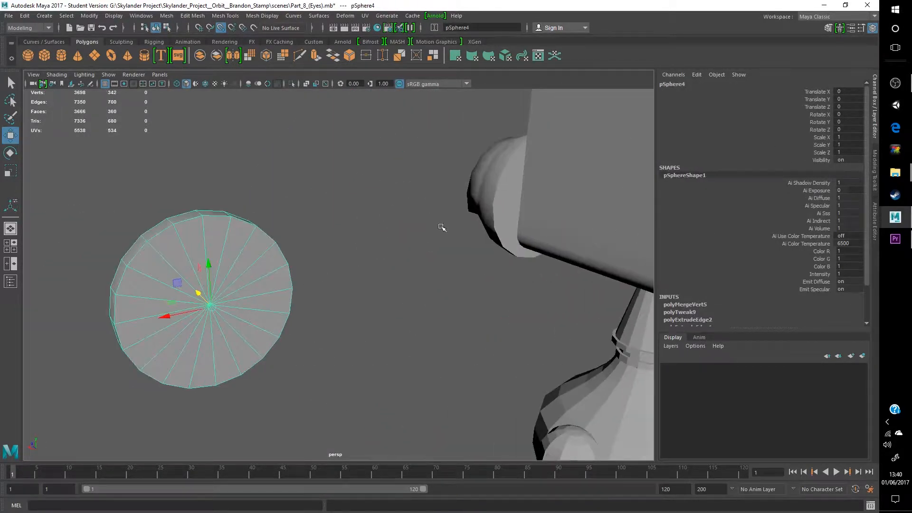
left_click_drag(201, 220, 387, 162, "alt")
left_click(467, 187)
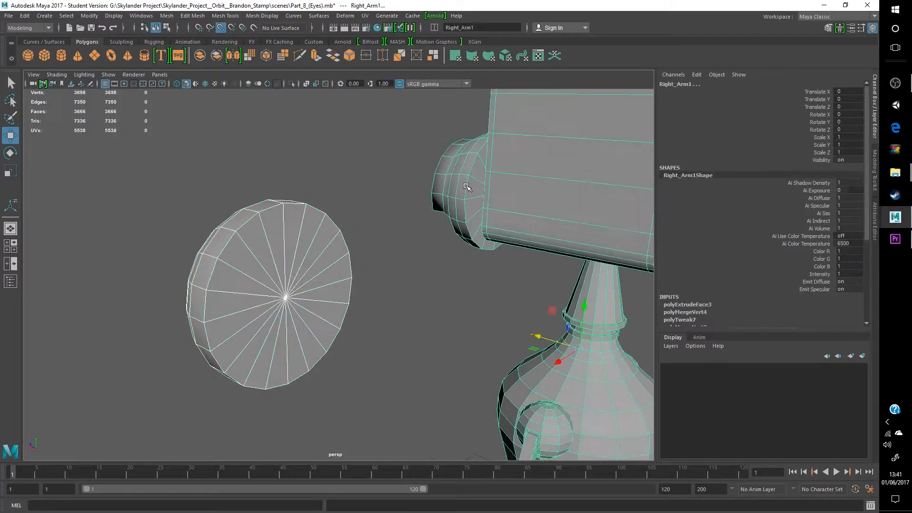
left_click_drag(464, 184, 545, 191, "alt")
left_click_drag(436, 195, 338, 198, "alt")
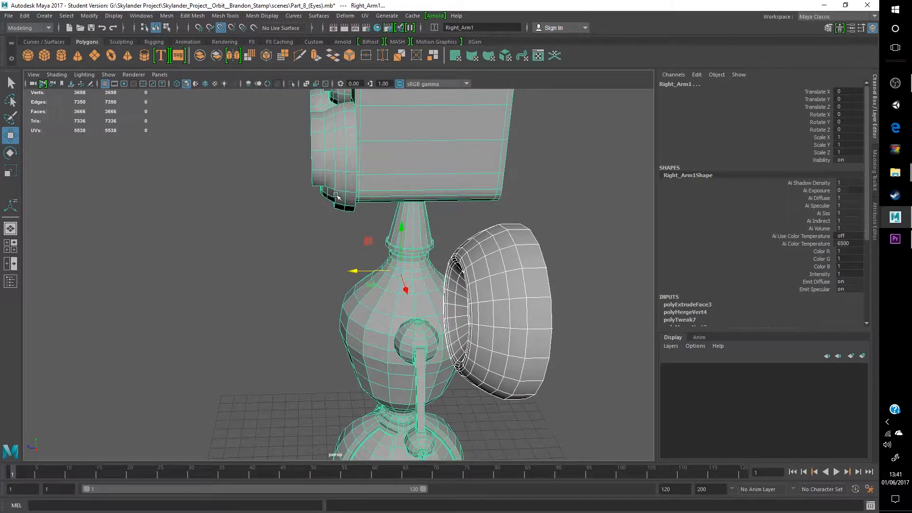
mouse_move(389, 214)
left_mouse_down("alt")
mouse_move(403, 177)
mouse_move(346, 175)
mouse_move(383, 185)
mouse_move(391, 201)
left_mouse_up("alt")
middle_click_drag(391, 201, 426, 181, "alt")
left_click_drag(219, 222, 228, 246, "alt")
scroll(228, 245, "up", 3)
left_click_drag(185, 292, 224, 253, "alt")
left_click_drag(475, 233, 387, 285, "alt")
right_click_drag(388, 285, 412, 298)
left_click_drag(420, 341, 407, 334, "alt")
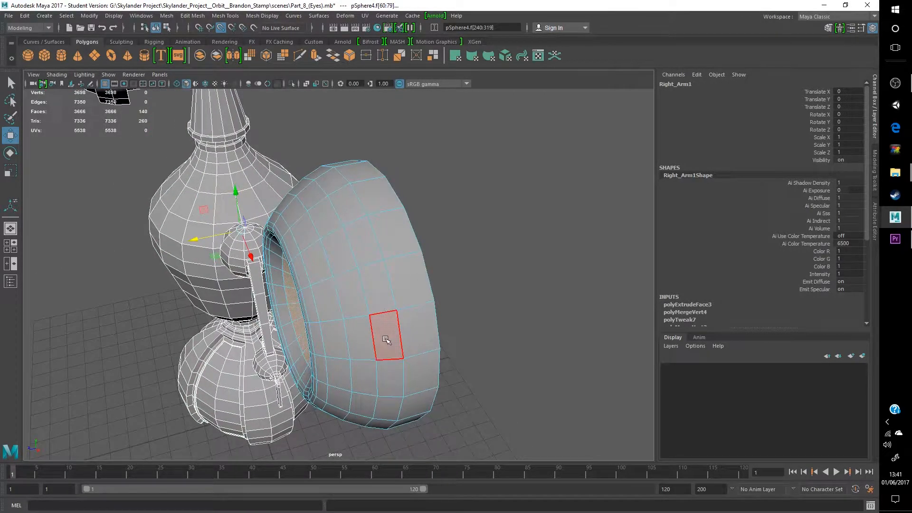
left_click(395, 408, "shift")
left_click_drag(395, 407, 349, 350, "alt")
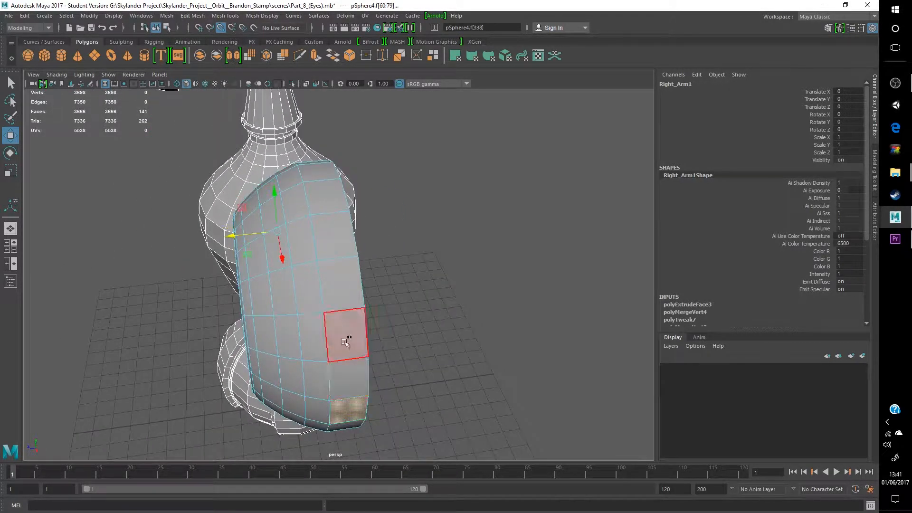
double_click(347, 380, "shift")
double_click(320, 413, "shift")
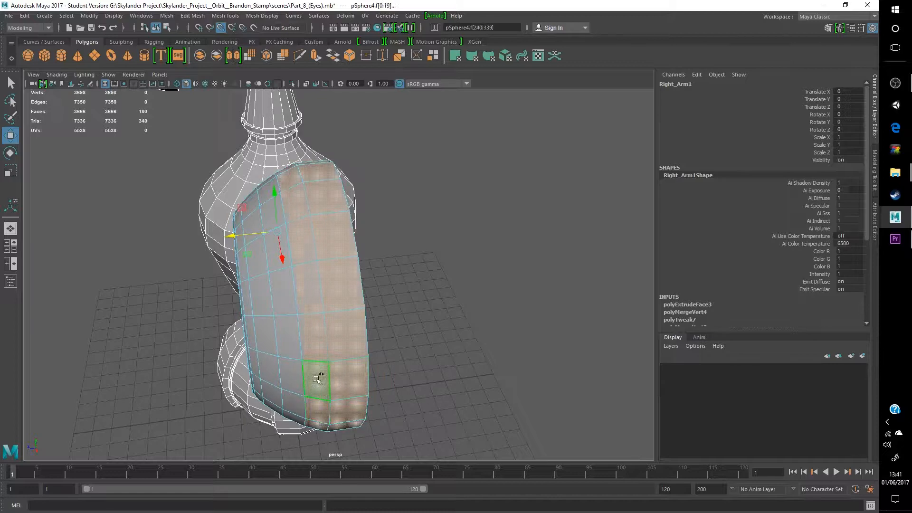
left_click_drag(319, 412, 343, 344, "alt")
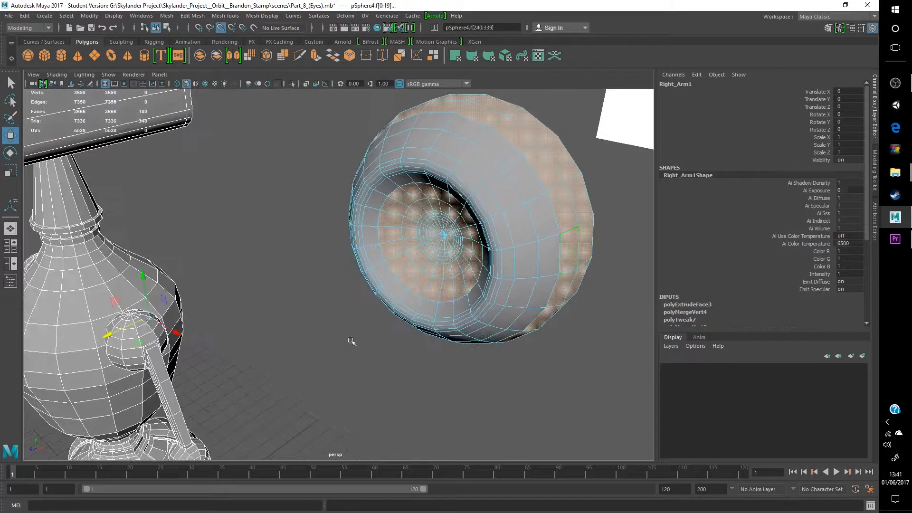
Step: Select the two rearmost face loops around the outside of the separate eyeball, using the robot's finished eyes as reference
left_click(564, 285)
left_click_drag(564, 285, 470, 335, "alt")
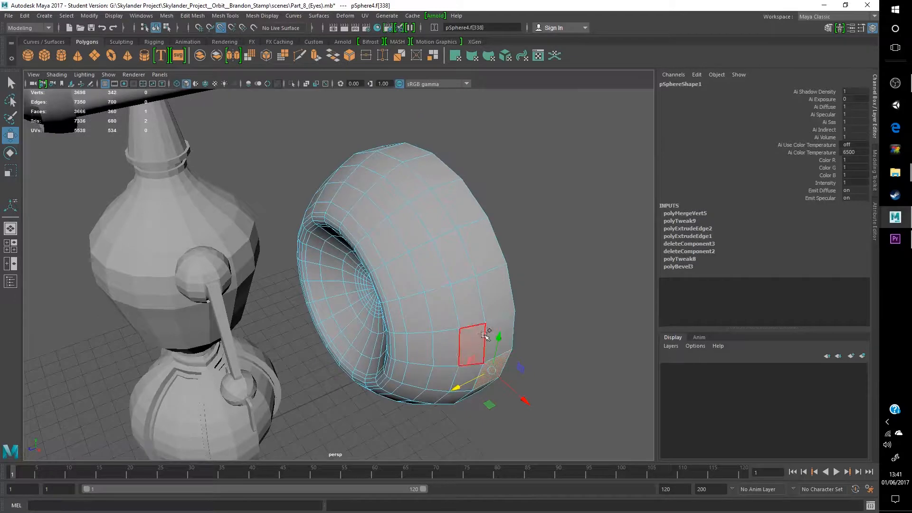
double_click(500, 332)
left_click(522, 354)
double_click(497, 332)
double_click(464, 337, "shift")
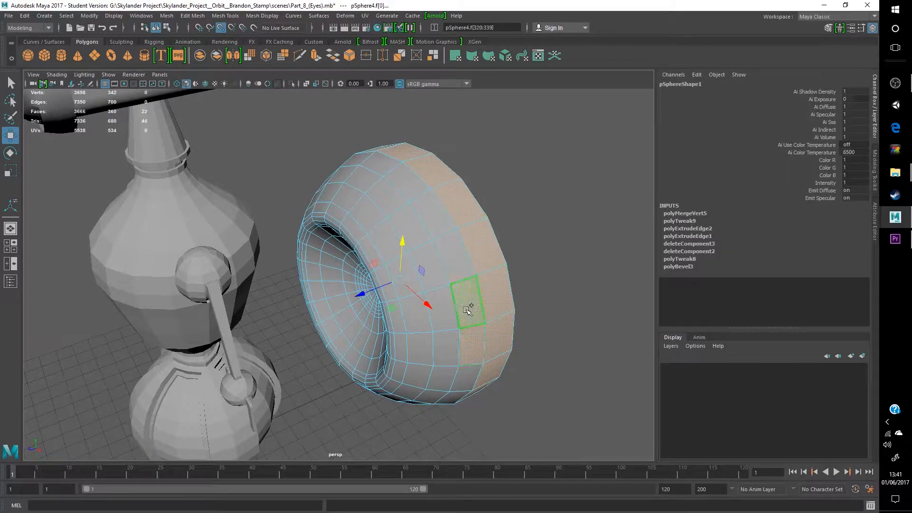
left_click_drag(434, 307, 398, 282, "alt")
middle_click_drag(289, 275, 458, 405, "alt")
scroll(459, 404, "up", 3)
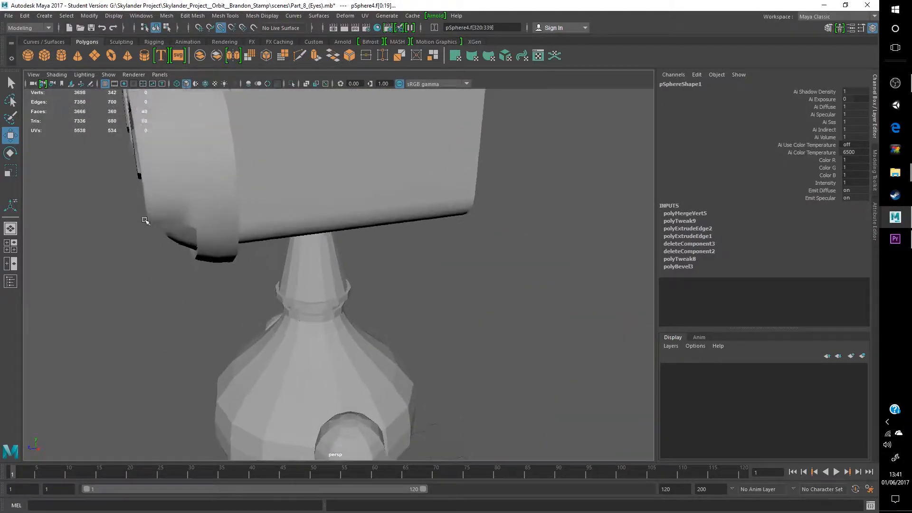
middle_click_drag(141, 216, 232, 223, "alt")
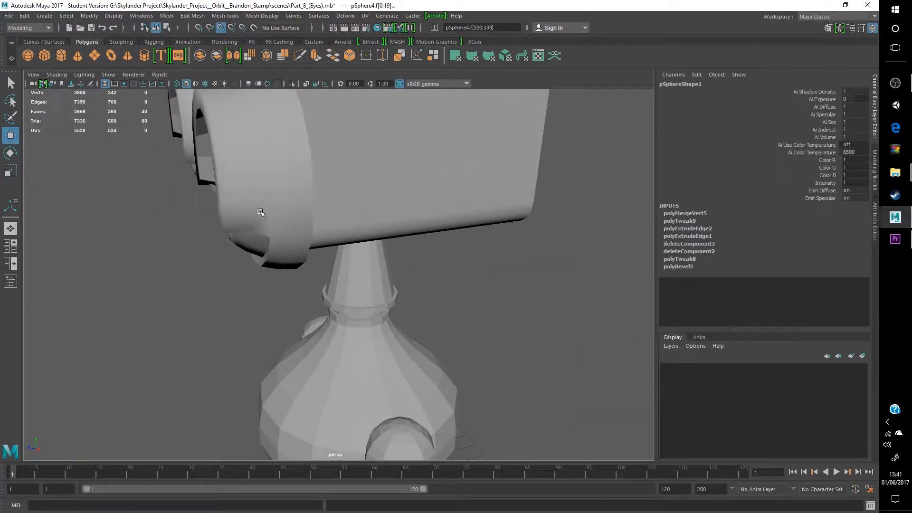
key("f")
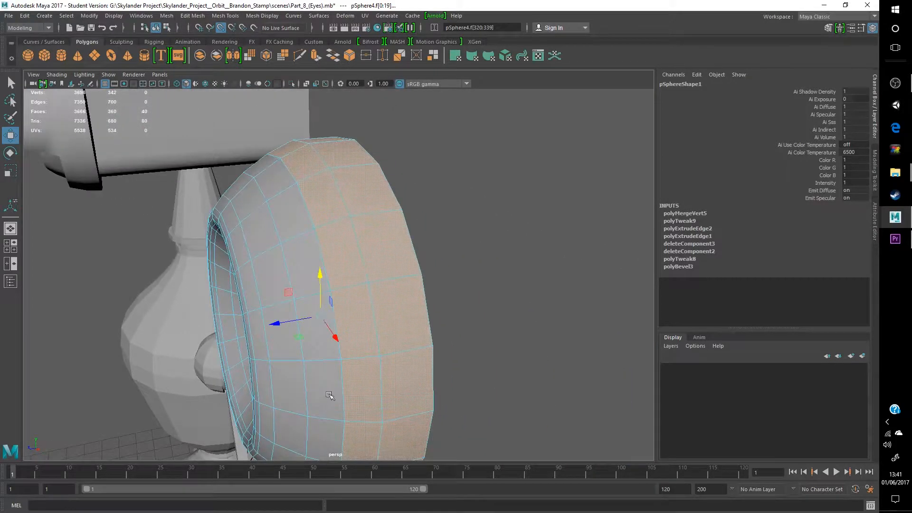
Step: Add the twelve upper faces of the next row forward to the selection and extrude all selected faces with a thickness of 0.2
left_click_drag(296, 381, 340, 373, "alt")
middle_click_drag(340, 373, 213, 361, "alt")
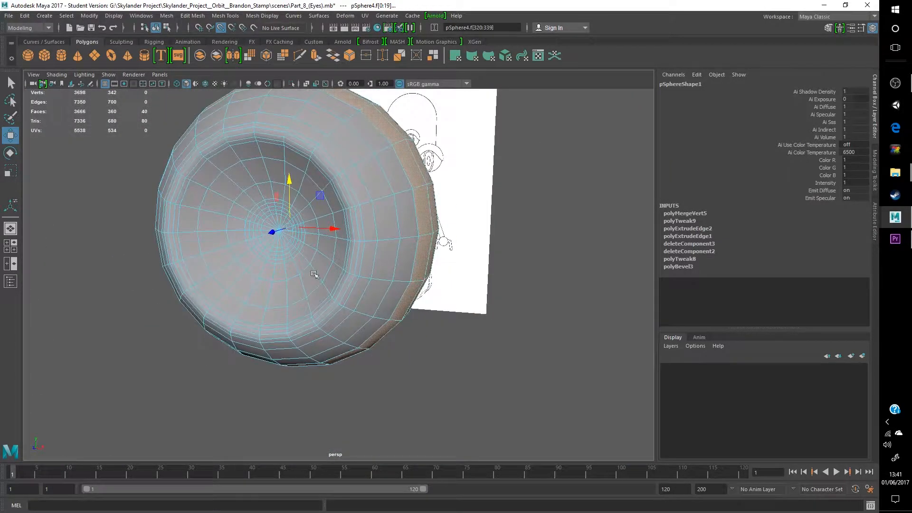
left_click(411, 233, "shift")
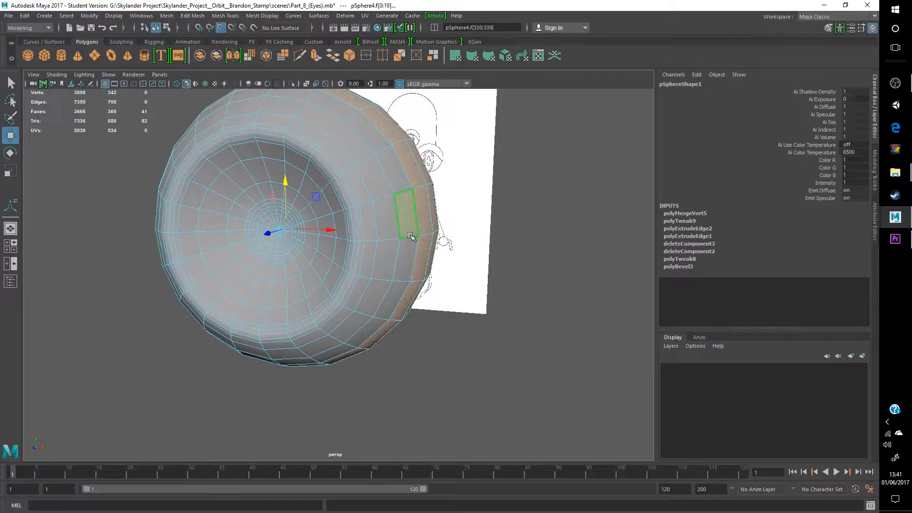
left_click(411, 250, "shift")
left_click_drag(299, 182, 309, 147, "alt")
left_click_drag(276, 220, 301, 221, "alt")
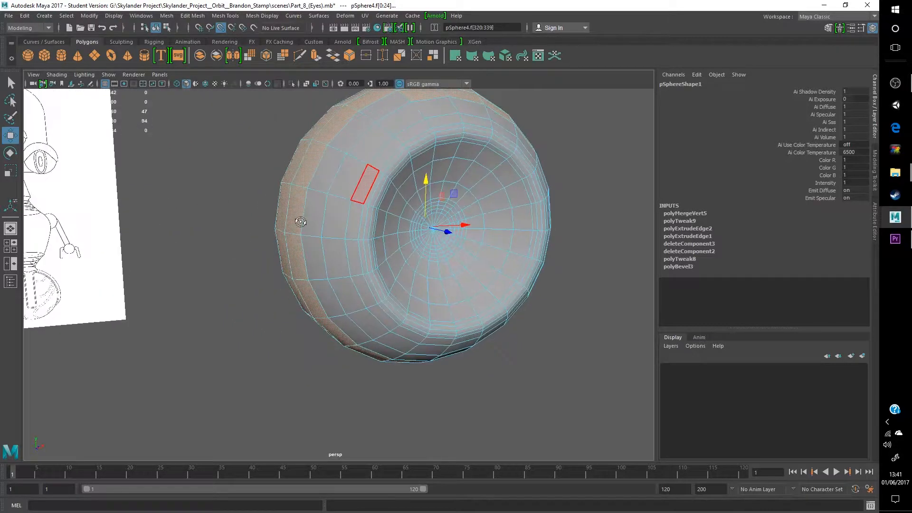
left_click(332, 290, "shift")
left_click_drag(359, 280, 350, 263, "alt")
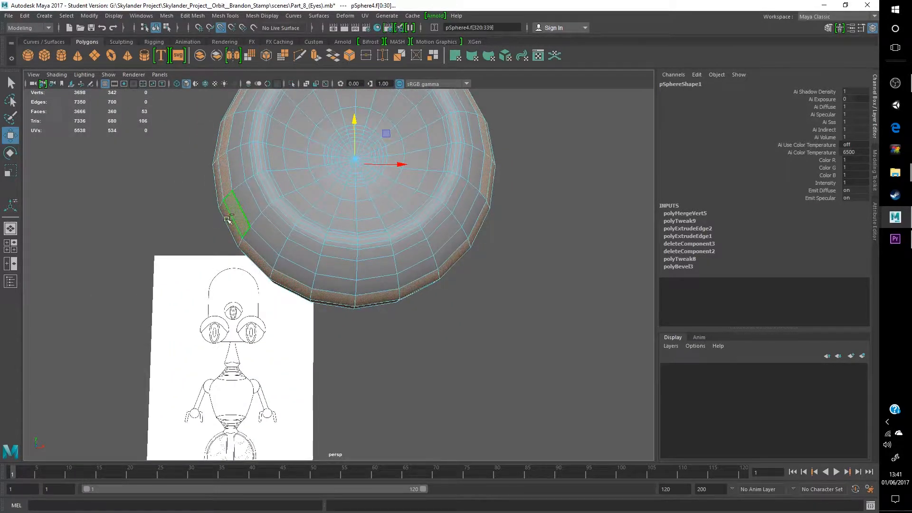
left_click(238, 217, "shift")
left_click_drag(424, 187, 364, 213, "alt")
left_click_drag(216, 254, 298, 278, "alt")
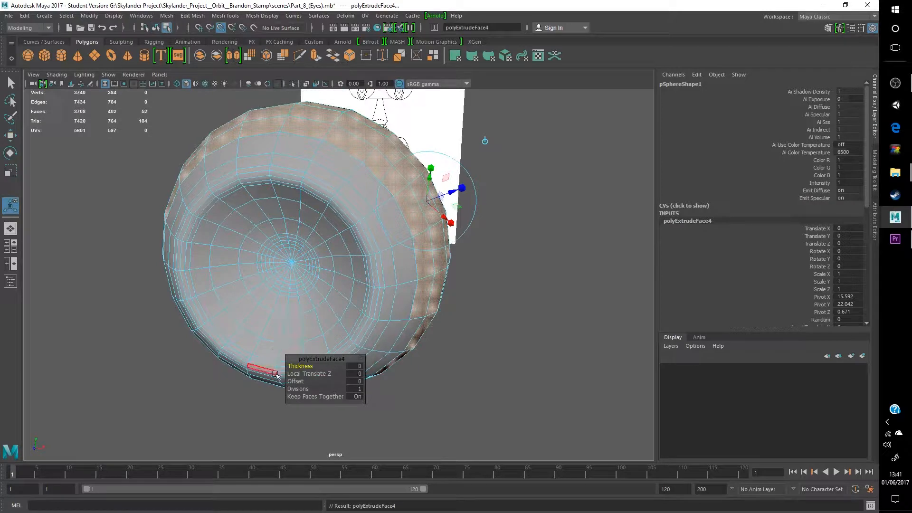
left_click_drag(300, 366, 302, 366)
left_click_drag(328, 295, 285, 237, "alt")
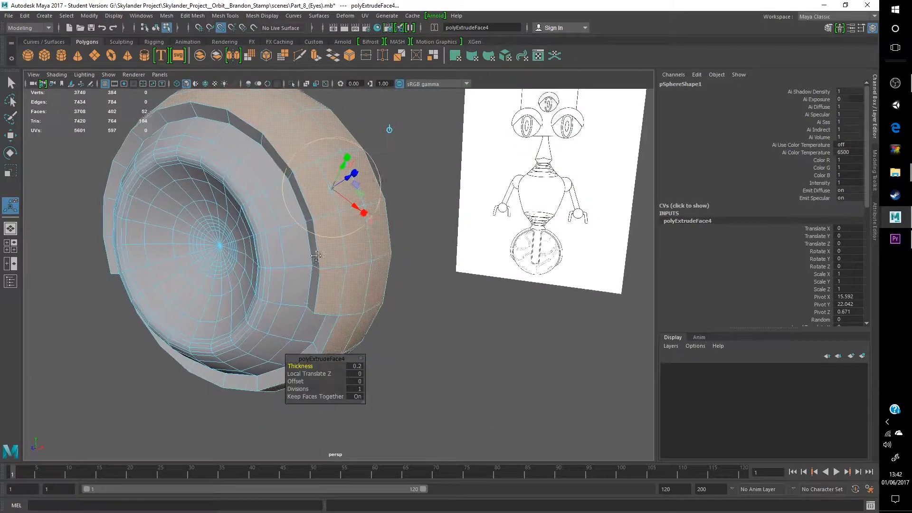
Step: Select the twelve front-facing faces of the raised upper eyelid and extrude them with a thickness of 0.6
right_click_drag(275, 229, 314, 263)
key("q")
left_click(312, 281)
left_click_drag(178, 267, 240, 258, "alt")
double_click(183, 302, "shift")
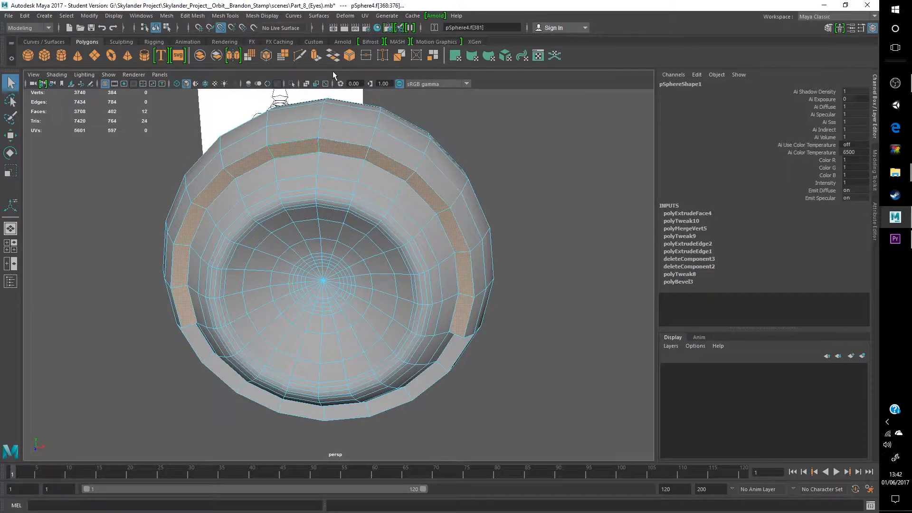
key("ctrl+e")
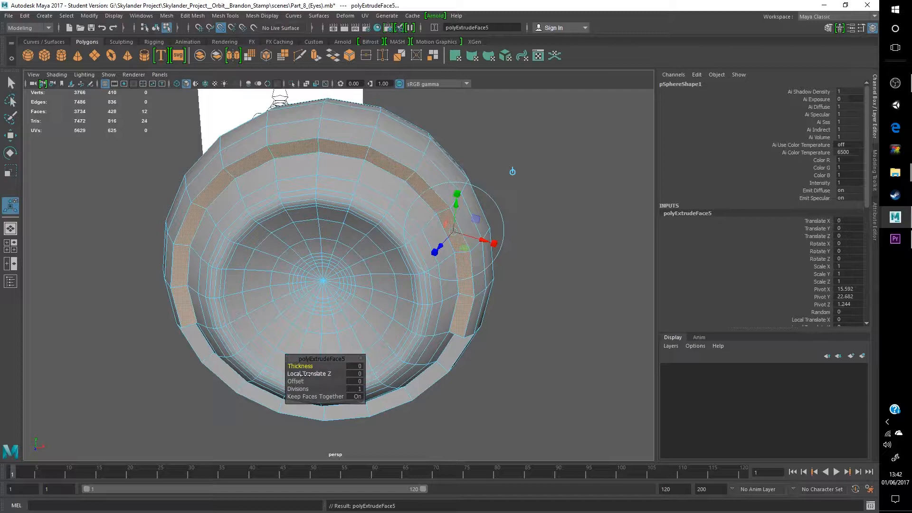
left_click_drag(301, 365, 309, 368)
left_click_drag(209, 332, 171, 376, "alt")
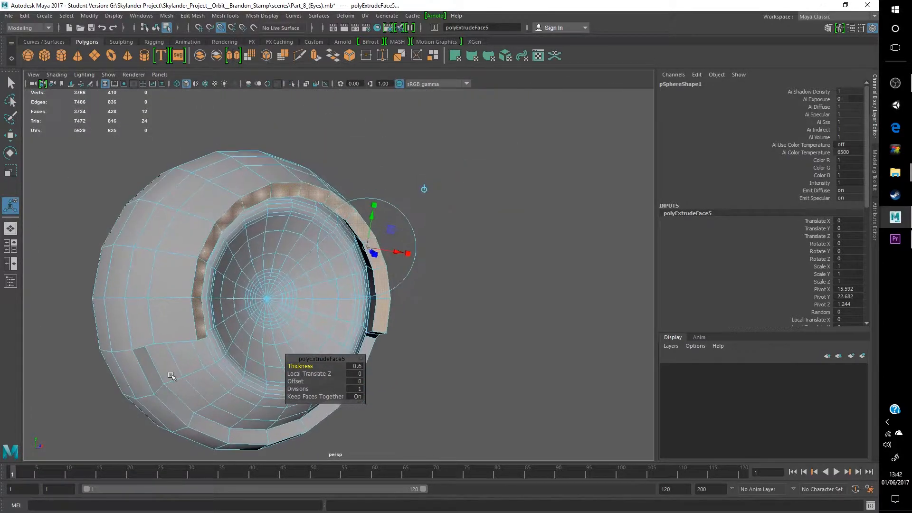
Step: Examine the extruded upper eyelid and compare its shape with the eyelids on the robot's head
left_click_drag(192, 328, 236, 291, "alt")
left_click_drag(420, 187, 299, 232, "alt")
right_click_drag(299, 232, 349, 212)
left_click(350, 212)
scroll(215, 317, "up", 3)
mouse_move(215, 316)
left_mouse_down("alt")
mouse_move(275, 316)
mouse_move(311, 292)
mouse_move(246, 309)
mouse_move(250, 295)
mouse_move(283, 295)
mouse_move(242, 312)
mouse_move(228, 304)
left_mouse_up("alt")
left_click(101, 248)
middle_click_drag(101, 257, 250, 294, "alt")
Step: Select the edge loop running around the upper eyelid in edge mode and scale it uniformly
right_click_drag(231, 267, 298, 212)
left_click_drag(341, 260, 324, 230, "alt")
right_click_drag(324, 230, 311, 205)
double_click(296, 290)
left_click_drag(327, 298, 254, 144, "alt")
left_click_drag(375, 281, 312, 82, "alt")
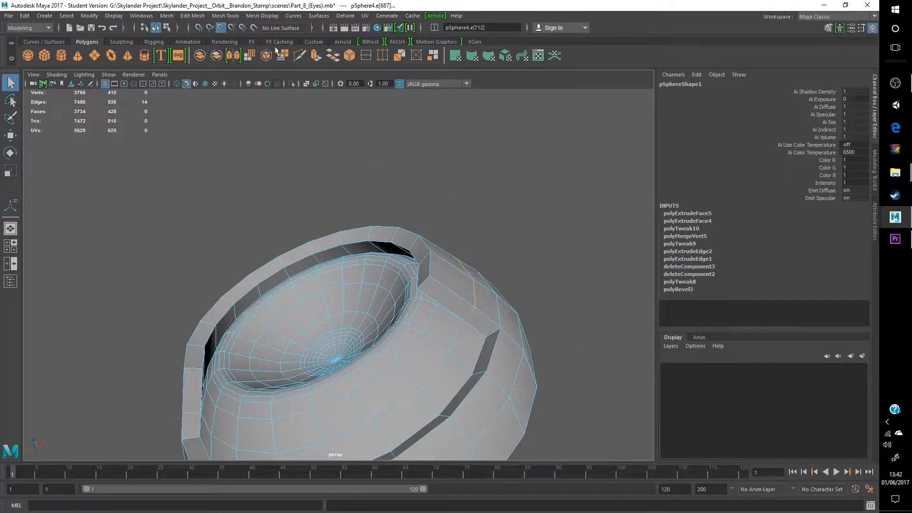
left_click(10, 171)
left_click_drag(335, 307, 285, 328)
Step: Select the upper eyelid's outer front edge loop and move it forward
double_click(338, 235)
left_click_drag(223, 279, 93, 209, "alt")
left_click(16, 135)
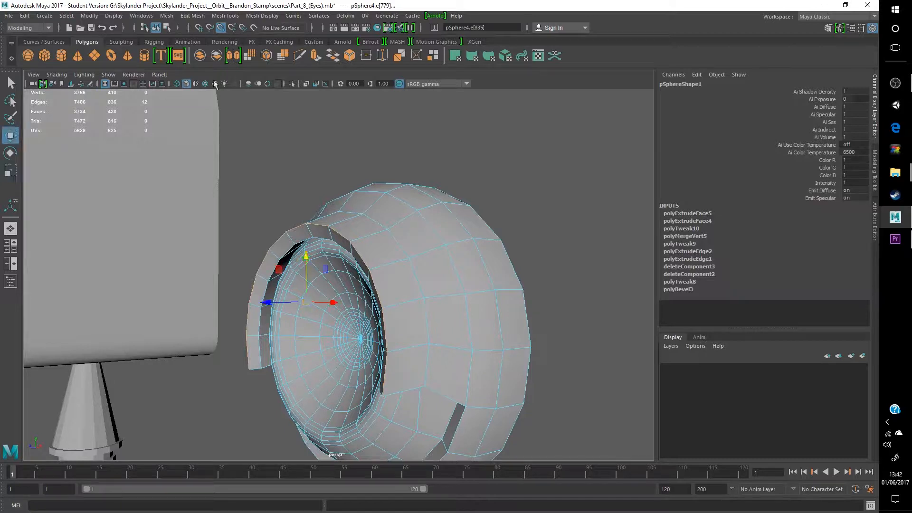
left_click_drag(277, 300, 37, 320)
left_click_drag(12, 362, 170, 336, "alt")
left_click_drag(417, 299, 370, 296)
Step: Select the upper eyelid's inner front edge loop and scale it down uniformly
left_click_drag(261, 285, 210, 237, "alt")
right_click_drag(210, 229, 197, 209)
double_click(259, 248)
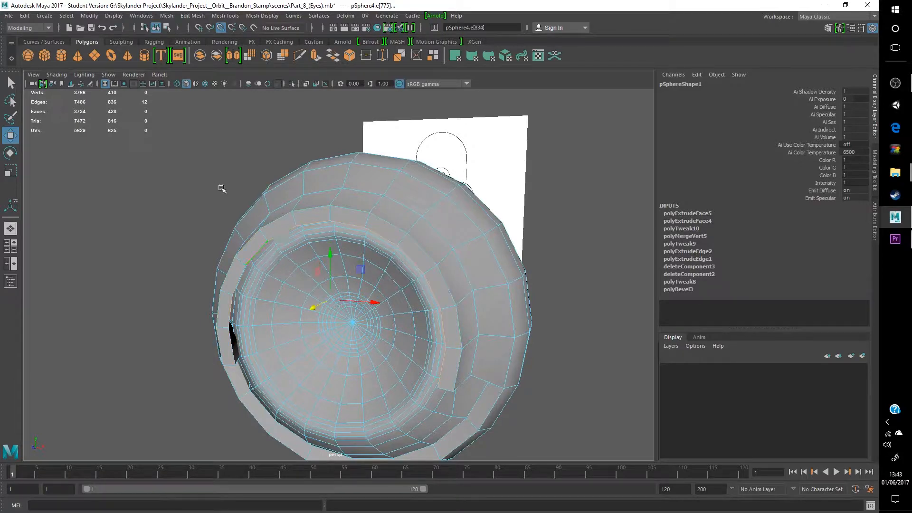
left_click(9, 171)
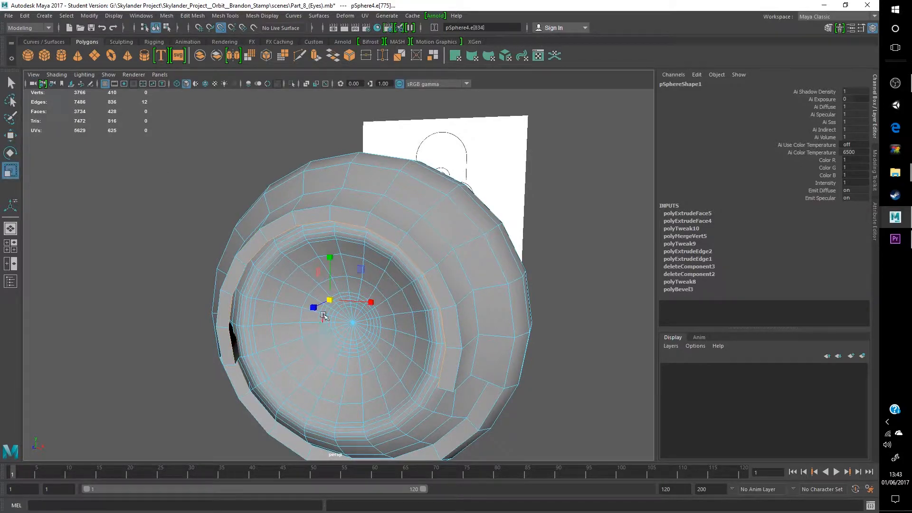
left_click_drag(329, 300, 275, 277)
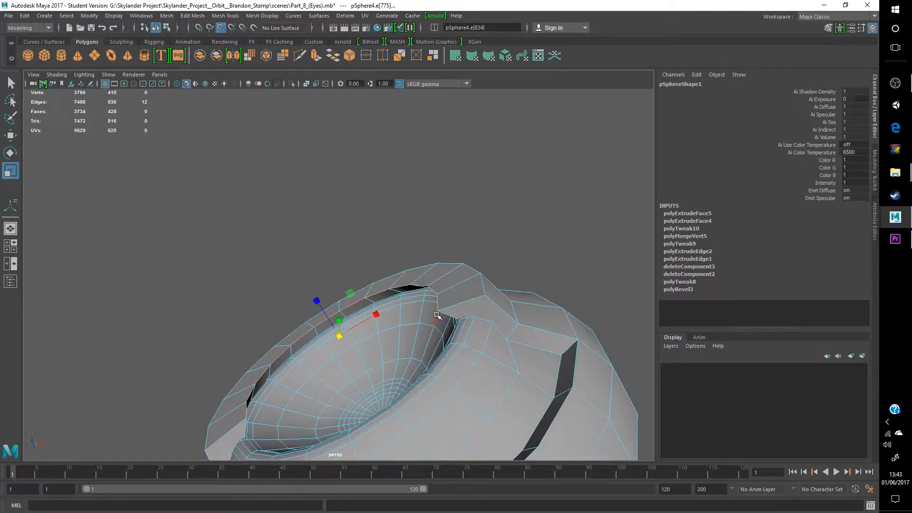
Step: Examine the new eyelid's profile from above and from the front against the robot's finished eyes, and clear the selection
left_click_drag(436, 315, 328, 303, "alt")
left_click_drag(422, 312, 332, 369, "alt")
scroll(332, 368, "down", 5)
mouse_move(332, 369)
middle_mouse_down("alt")
mouse_move(404, 304)
mouse_move(423, 373)
mouse_move(460, 269)
middle_mouse_up("alt")
scroll(424, 372, "up", 4)
mouse_move(367, 353)
middle_mouse_down("alt")
mouse_move(366, 268)
mouse_move(379, 241)
middle_mouse_up("alt")
left_click_drag(331, 450, 338, 413, "alt")
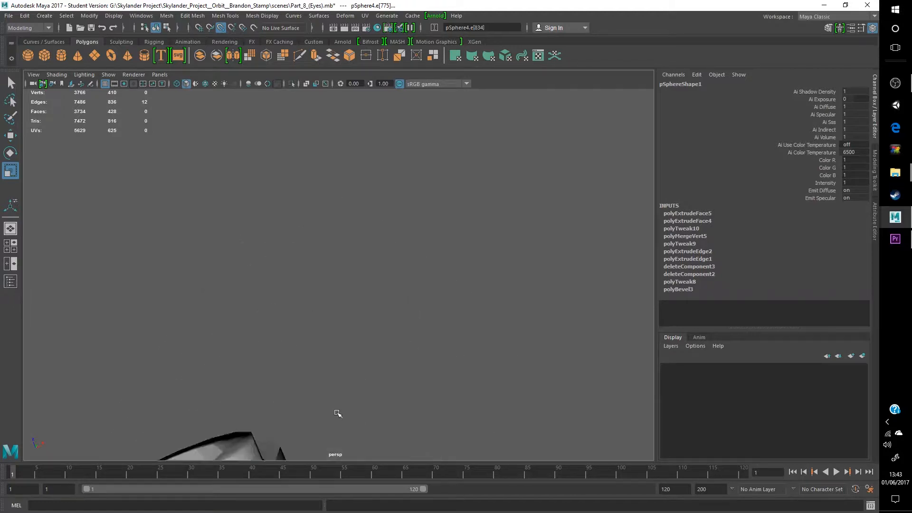
middle_click_drag(339, 412, 540, 260, "alt")
left_click(416, 360)
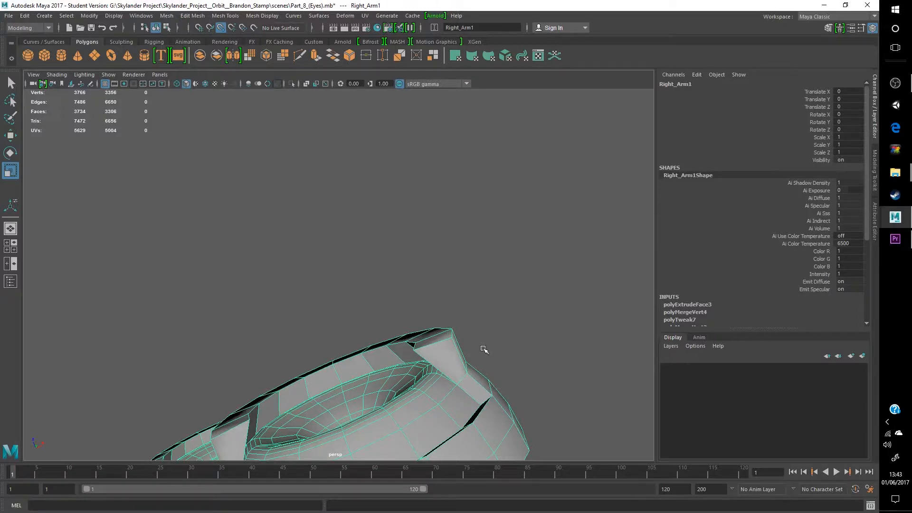
scroll(451, 387, "down", 5)
middle_click_drag(537, 333, 266, 394, "alt")
left_click_drag(294, 371, 334, 447, "alt")
scroll(331, 248, "up", 5)
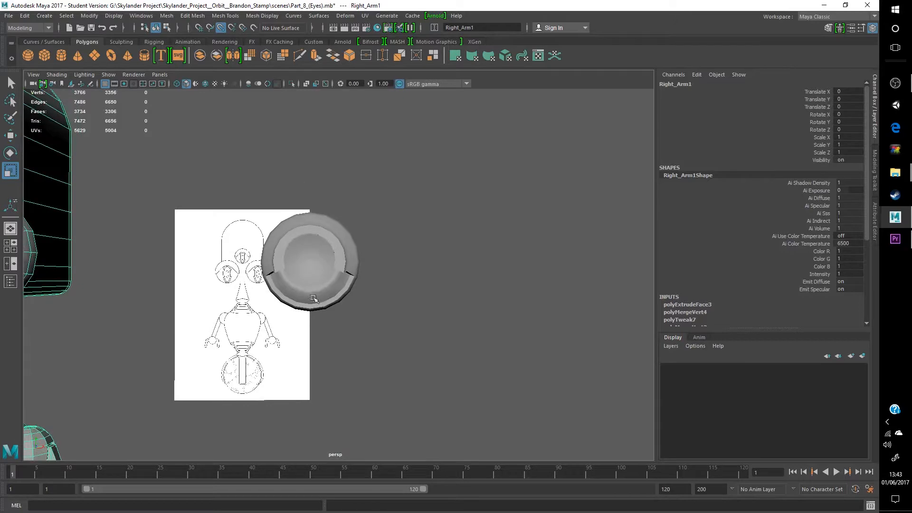
left_click_drag(306, 285, 325, 292, "alt")
middle_click_drag(325, 292, 316, 366, "alt")
scroll(316, 367, "down", 5)
middle_click_drag(366, 351, 490, 349, "alt")
scroll(490, 348, "up", 3)
left_click(546, 302)
left_click(453, 262)
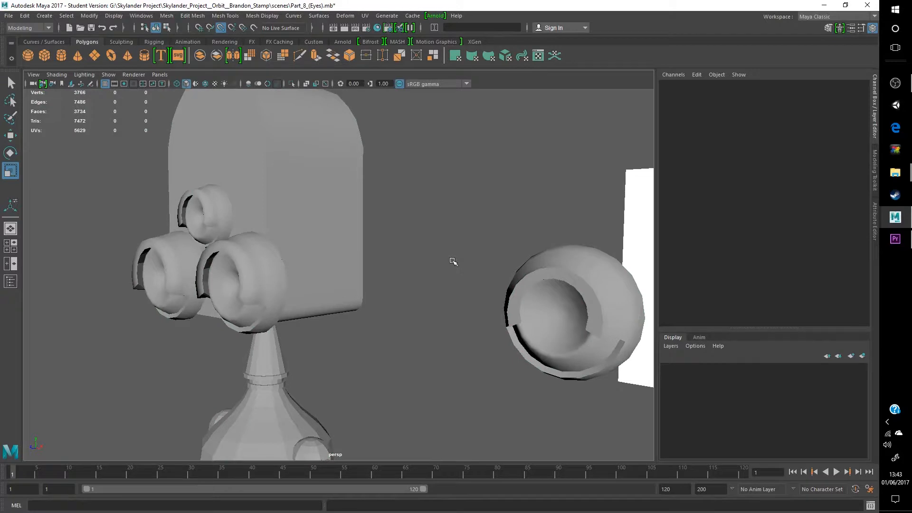
Step: Compare the eyes on the robot's head with the reference drawing in the shaded front view
left_click_drag(542, 313, 511, 442, "alt")
left_click_drag(285, 335, 322, 278, "alt")
key("space")
key("space")
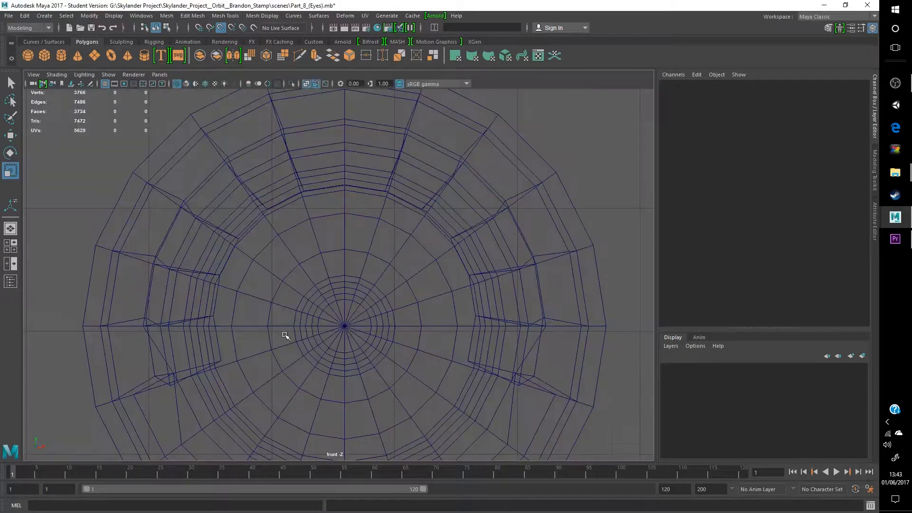
key("space")
scroll(259, 313, "down", 10)
key("space")
scroll(231, 345, "down", 2)
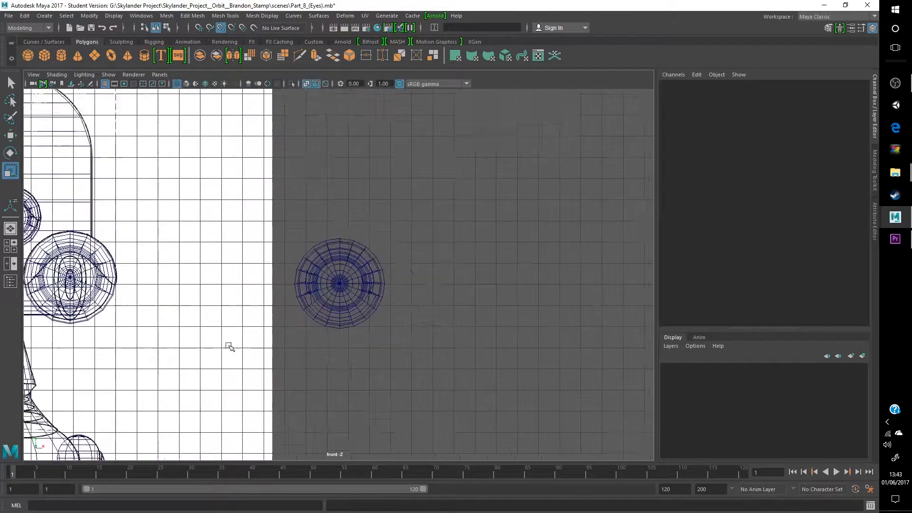
middle_click_drag(228, 345, 417, 369, "alt")
key("5")
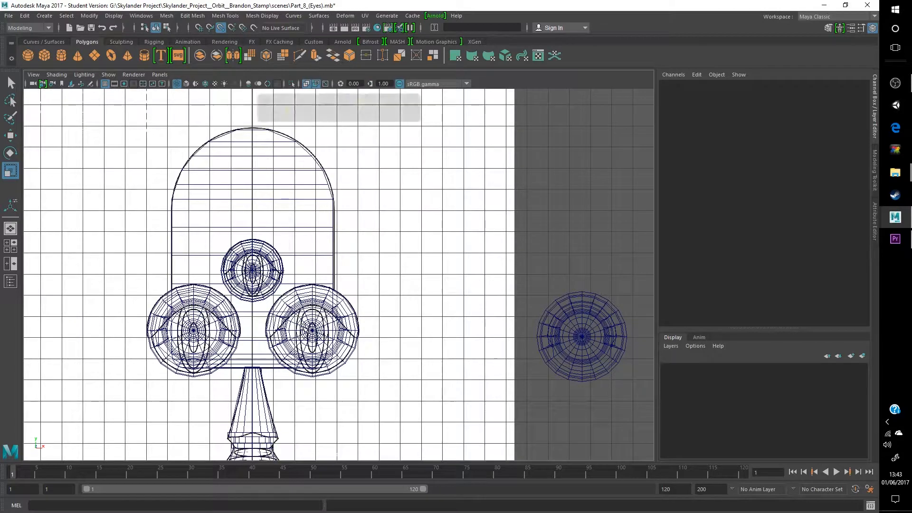
middle_click_drag(300, 328, 413, 254, "alt")
scroll(413, 255, "up", 3)
middle_click_drag(331, 261, 261, 321, "alt")
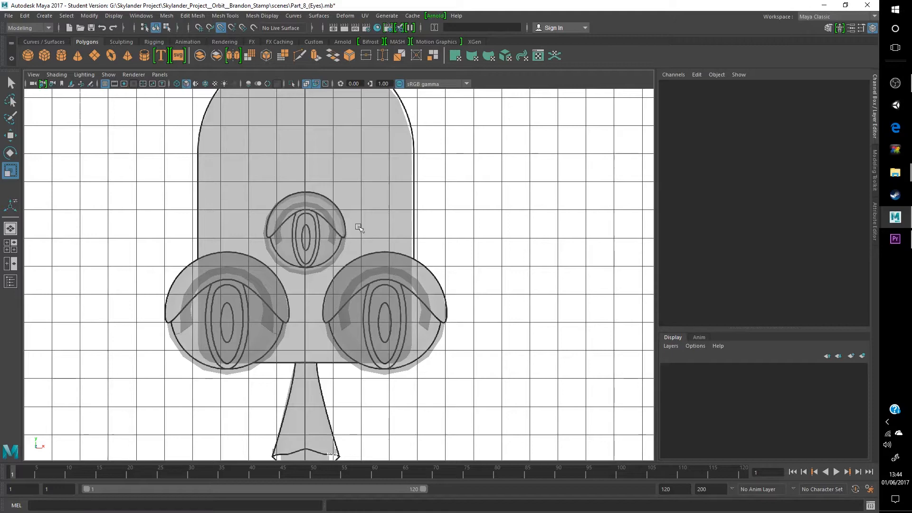
Step: Return to the perspective view and select the separate eyeball beside the robot's head
key("space")
key("space")
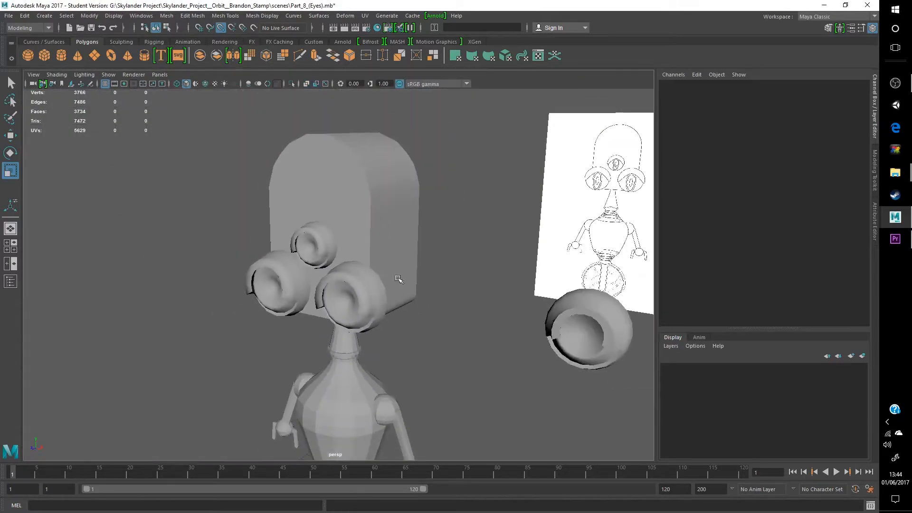
mouse_move(401, 283)
left_mouse_down("alt")
mouse_move(413, 312)
mouse_move(359, 294)
mouse_move(383, 316)
mouse_move(521, 313)
mouse_move(489, 320)
mouse_move(422, 302)
mouse_move(411, 254)
mouse_move(307, 240)
mouse_move(393, 274)
left_mouse_up("alt")
left_click_drag(480, 245, 372, 148)
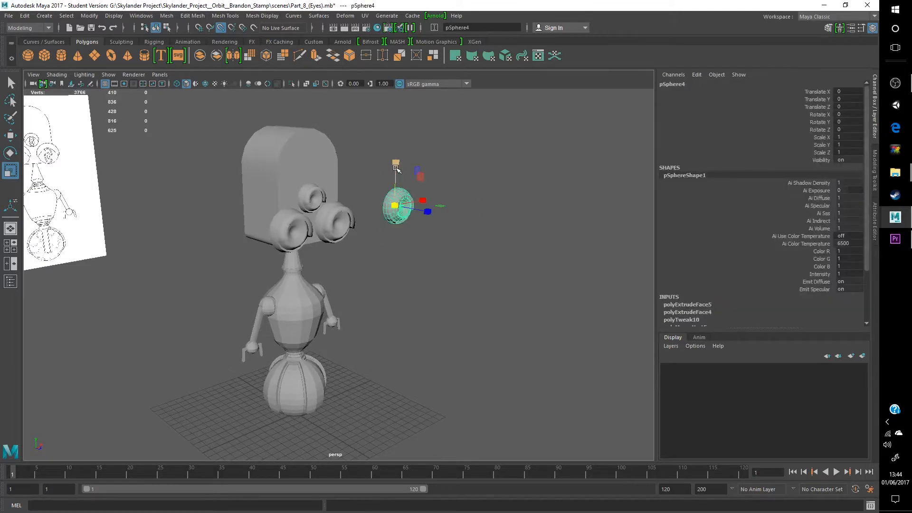